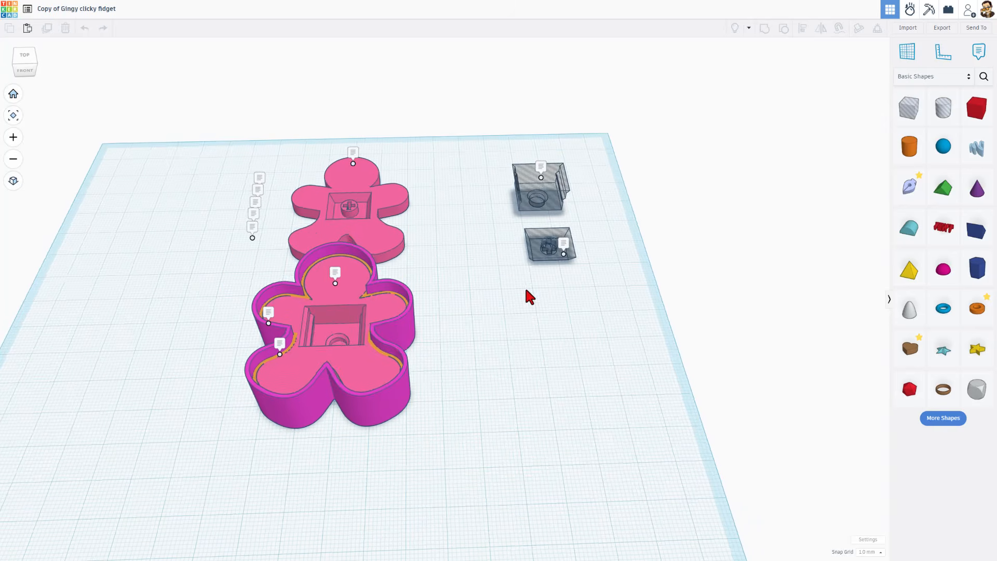
Delete the two gingerbread bodies and their red decorations, keeping just the two hole boxes
{"action": "left_click_drag", "start_coordinate": [217, 136], "coordinate": [442, 300]}
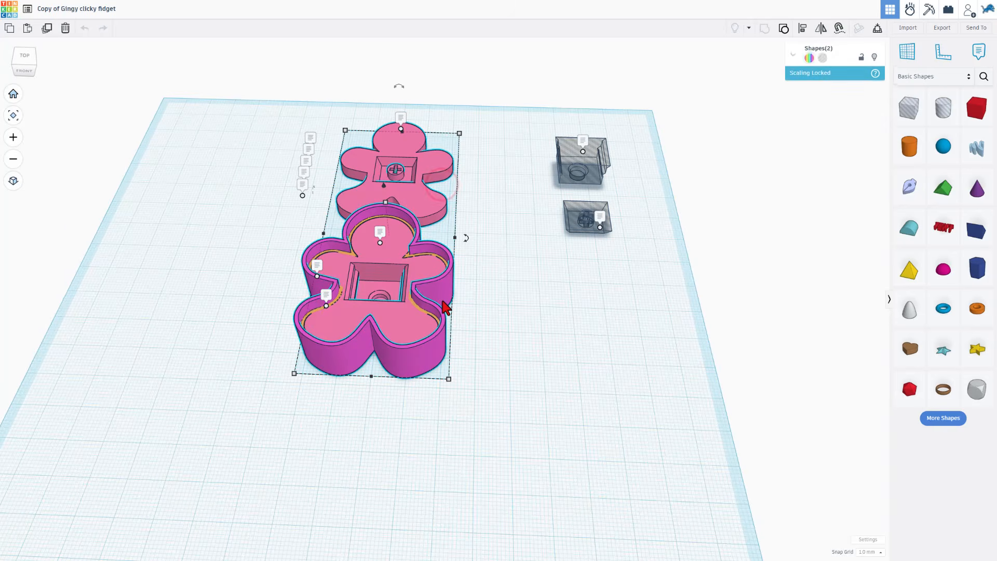
{"action": "key", "text": "Delete"}
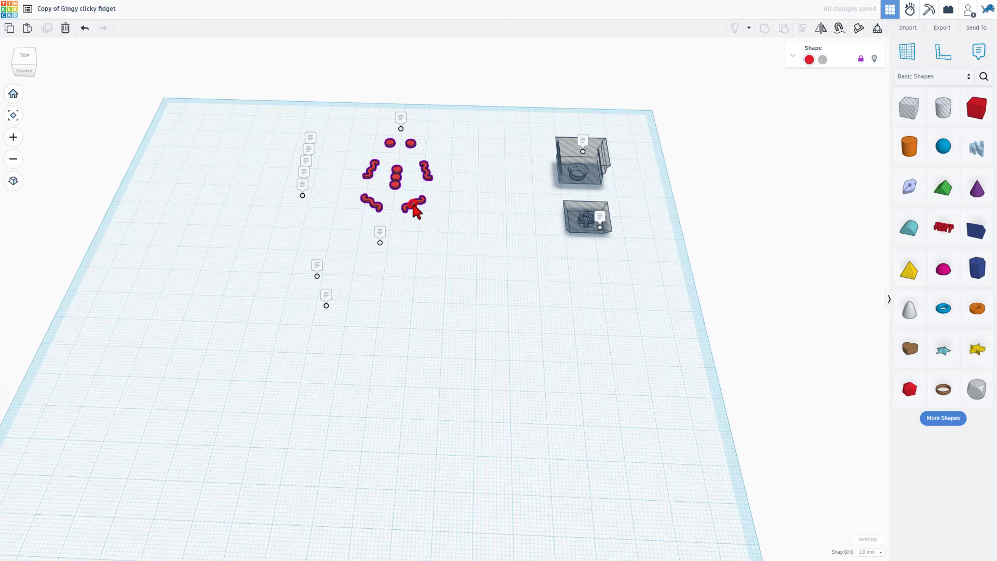
{"action": "left_click", "coordinate": [857, 56]}
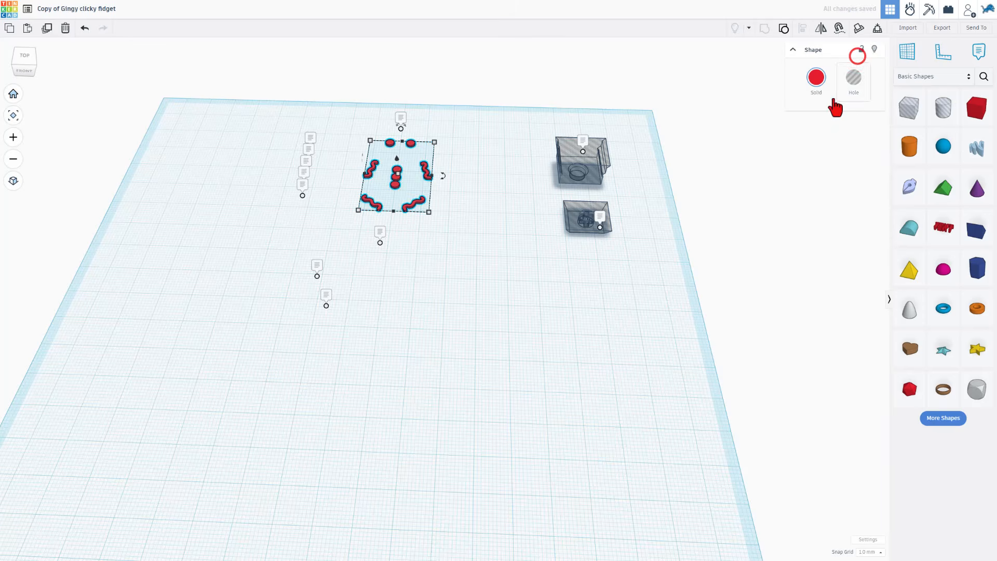
{"action": "key", "text": "Delete"}
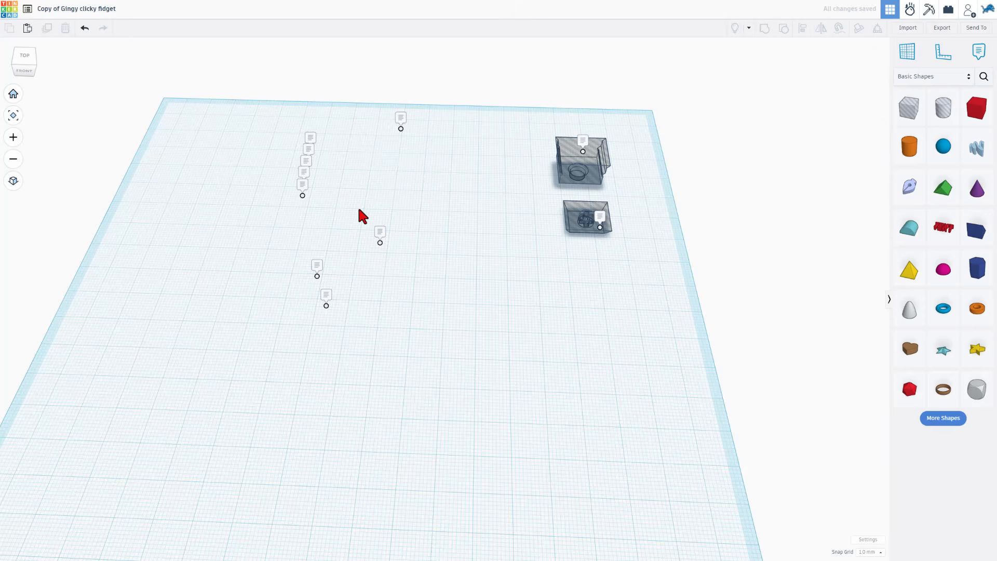
{"action": "mouse_move", "coordinate": [448, 263]}
{"action": "right_mouse_down"}
{"action": "mouse_move", "coordinate": [462, 265]}
{"action": "mouse_move", "coordinate": [365, 202]}
{"action": "right_mouse_up"}
{"action": "right_click_drag", "start_coordinate": [448, 257], "coordinate": [450, 264]}
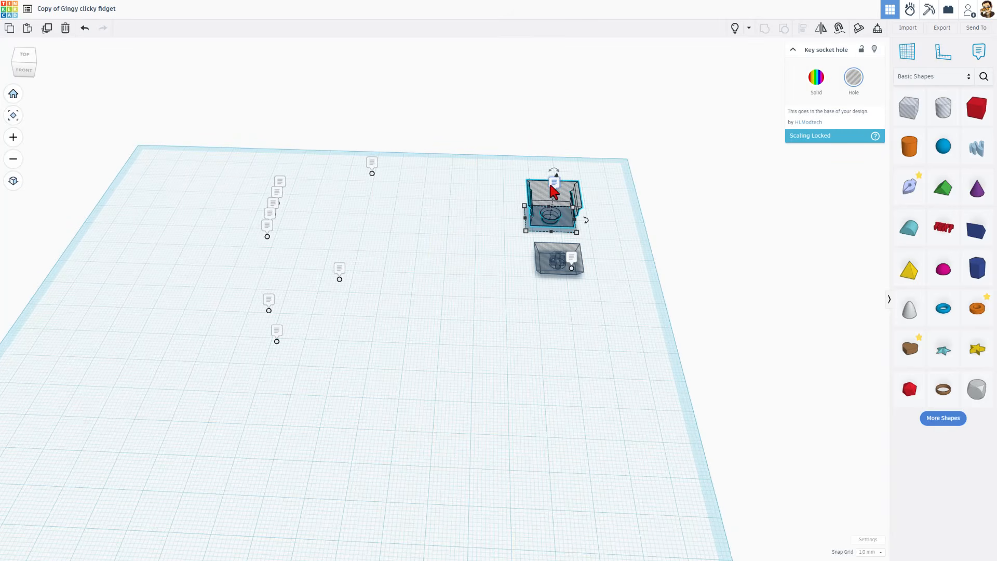
Read the notes pinned to the key socket hole and the cap cutter
{"action": "left_click", "coordinate": [551, 184]}
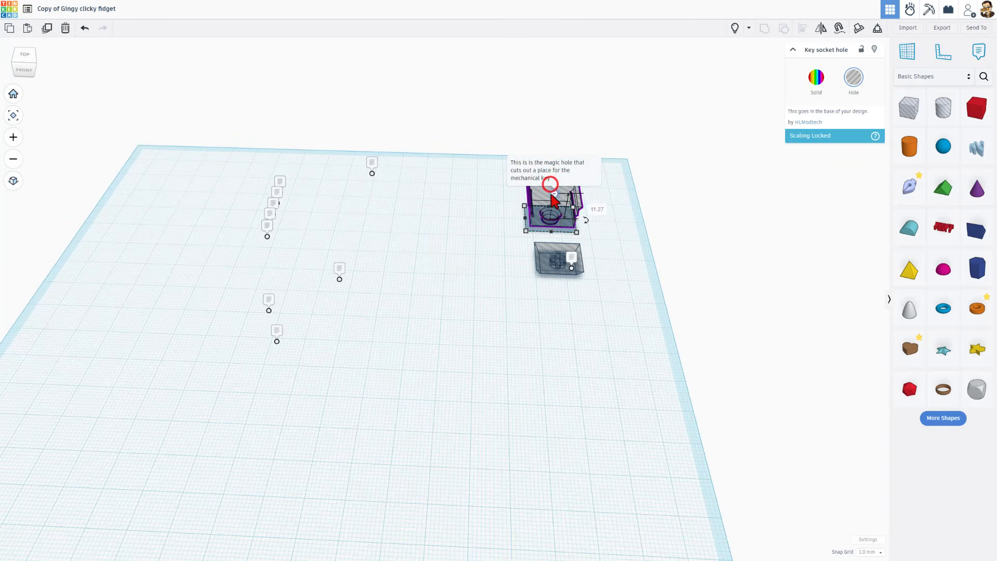
{"action": "left_click", "coordinate": [569, 260]}
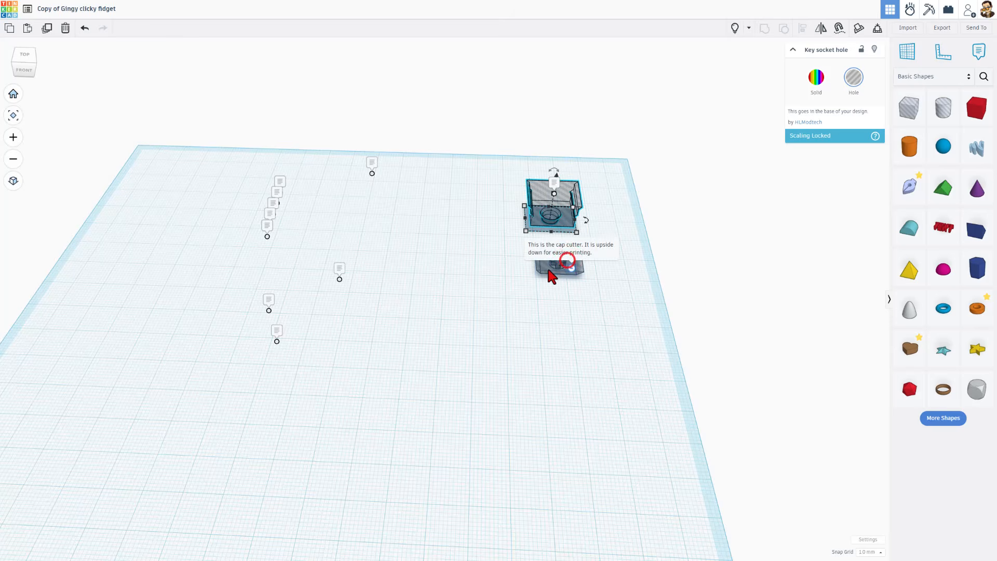
{"action": "left_click", "coordinate": [533, 291]}
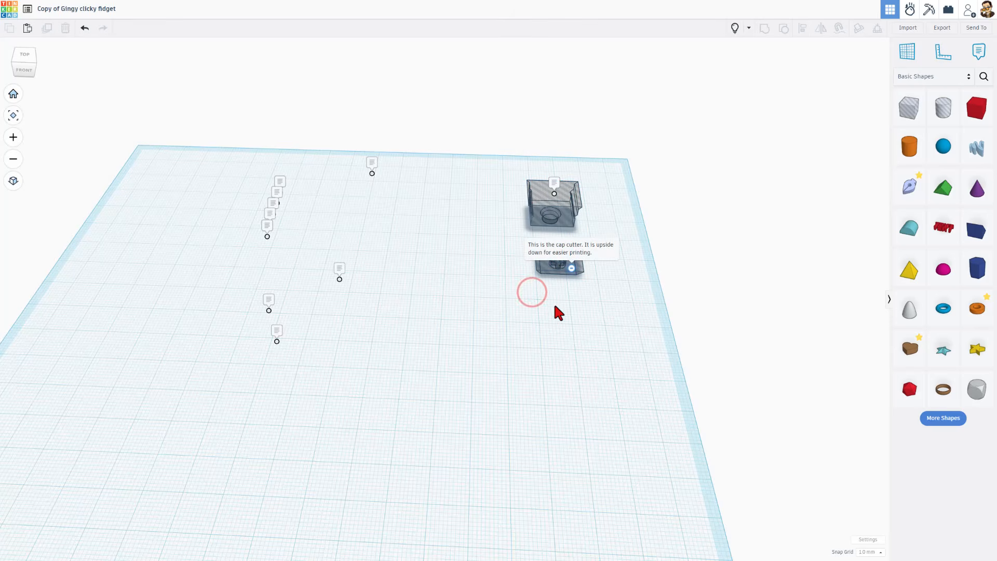
{"action": "right_click_drag", "start_coordinate": [469, 277], "coordinate": [411, 235]}
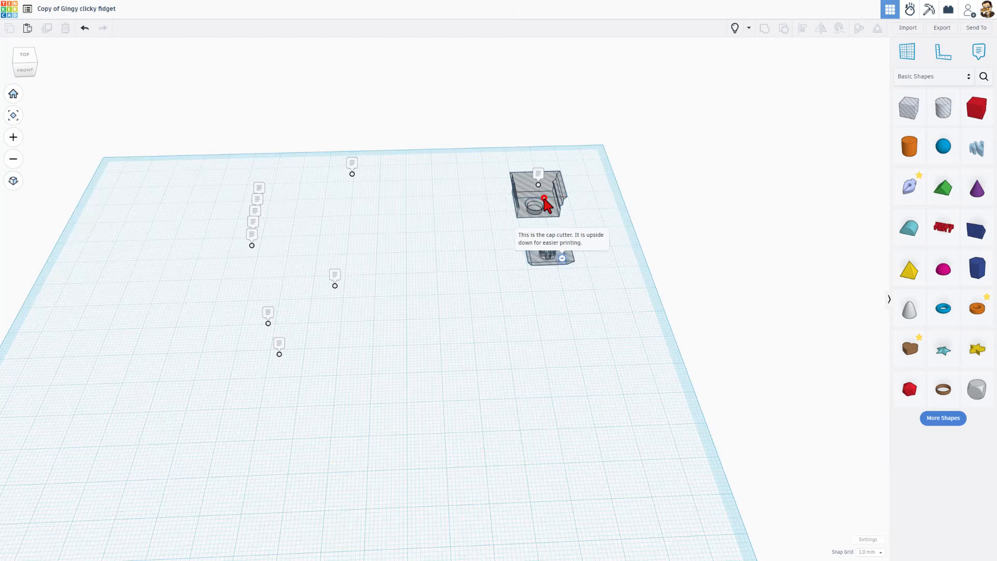
Select the key socket hole and switch the shape library to Your Creations
{"action": "left_click", "coordinate": [559, 192]}
{"action": "left_click", "coordinate": [914, 88]}
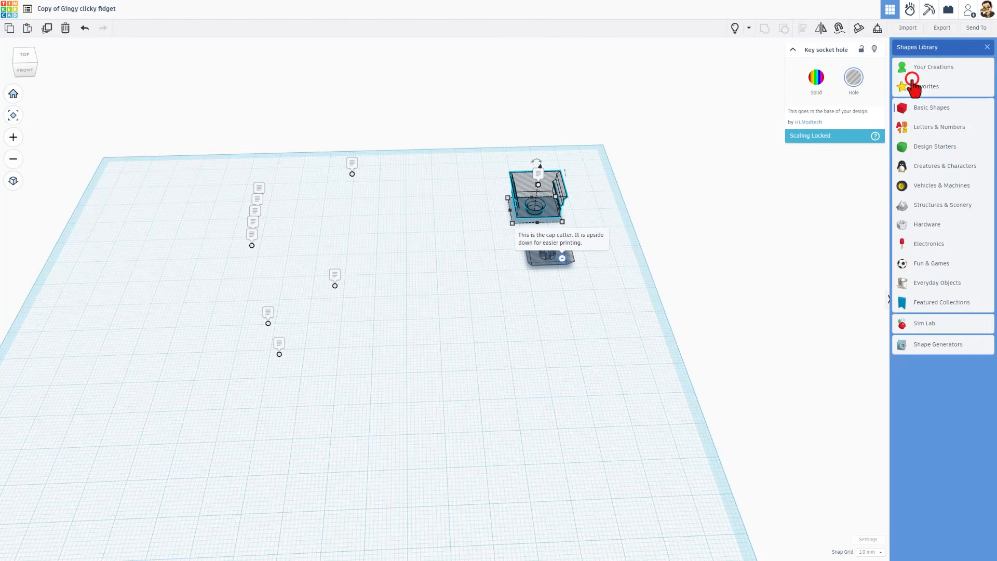
{"action": "left_click", "coordinate": [925, 68]}
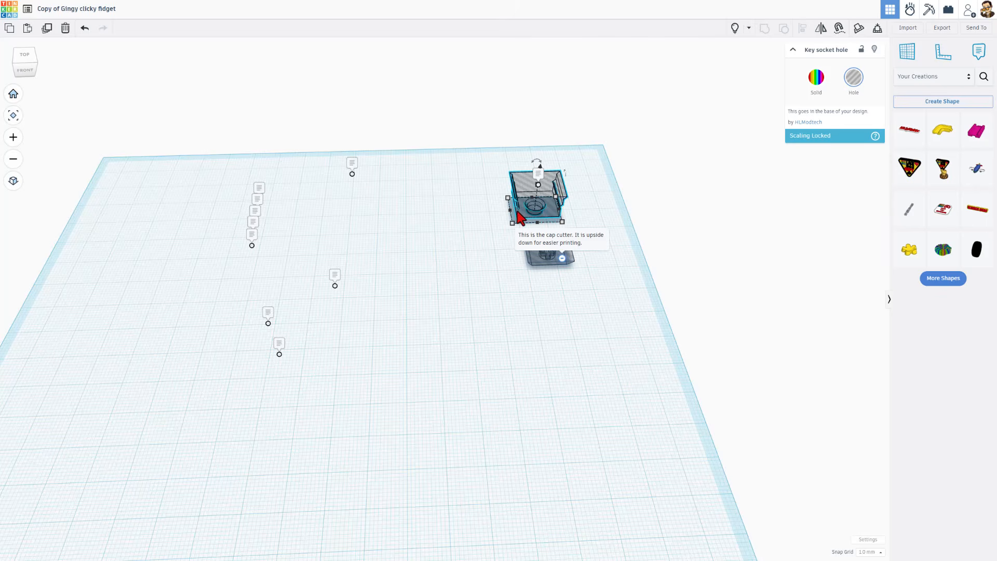
Save the key socket hole as a size-locked custom shape named 'key hole', then select the key top hole
{"action": "left_click", "coordinate": [927, 101]}
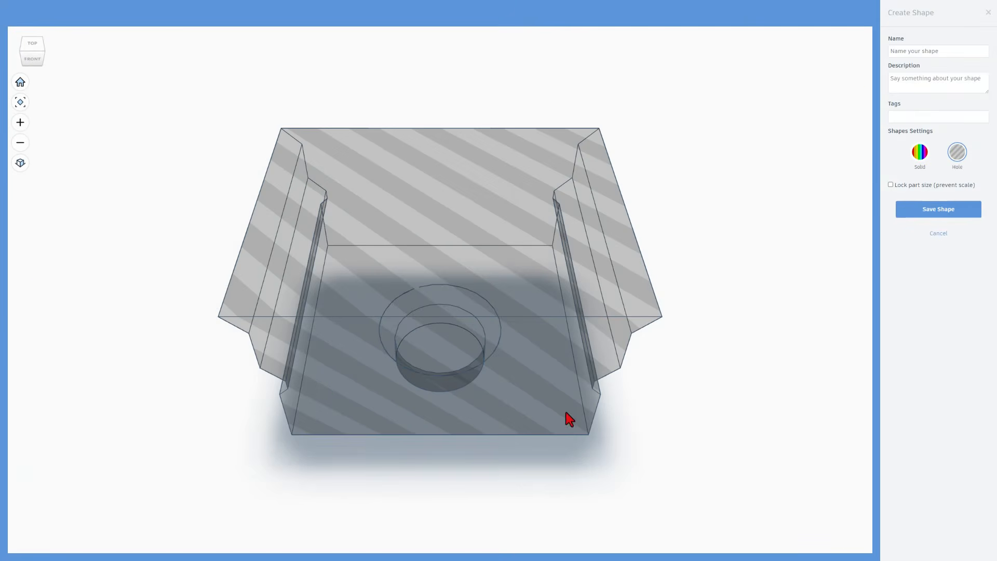
{"action": "right_click_drag", "start_coordinate": [657, 436], "coordinate": [775, 294]}
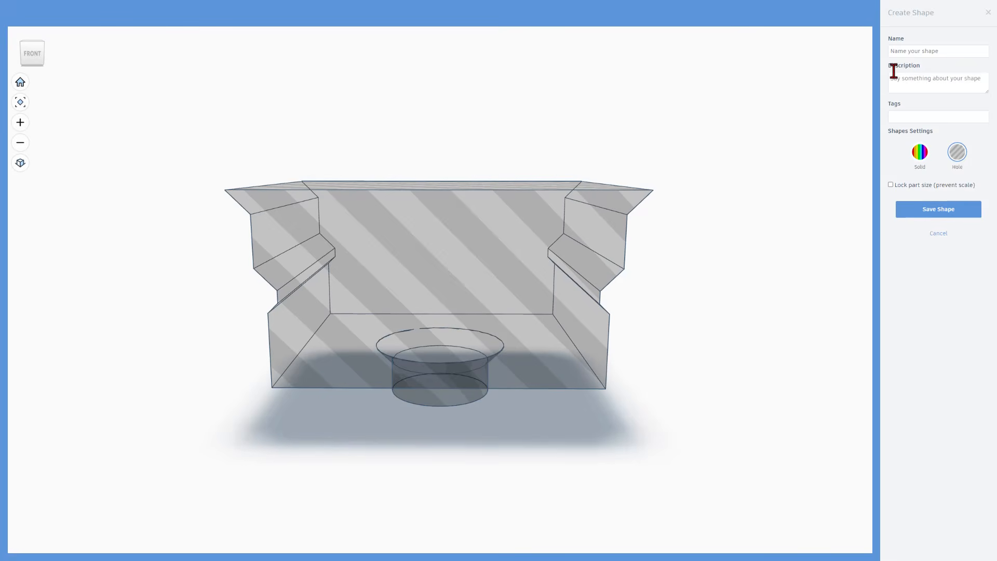
{"action": "left_click", "coordinate": [912, 55]}
{"action": "type", "text": "key hole"}
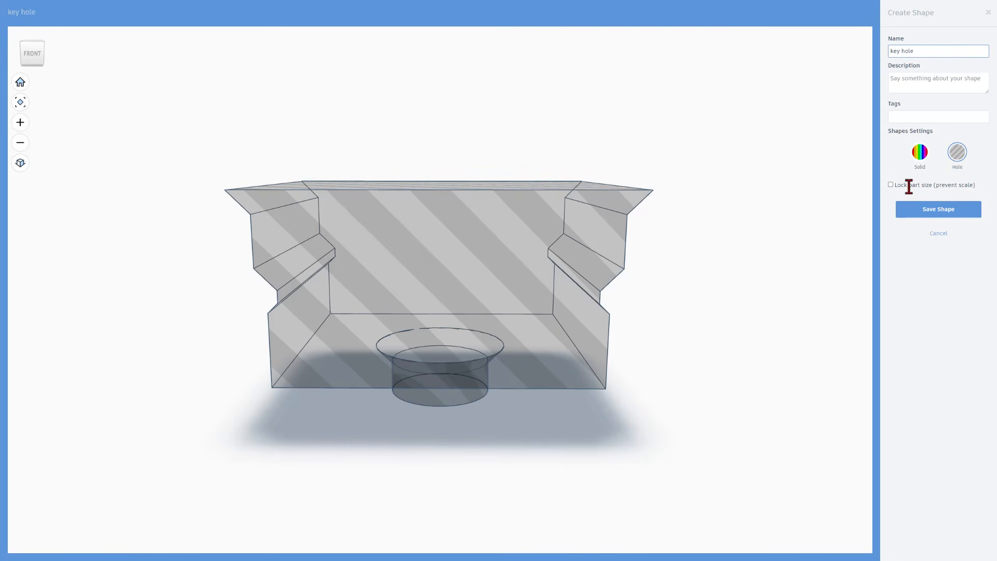
{"action": "left_click", "coordinate": [889, 185]}
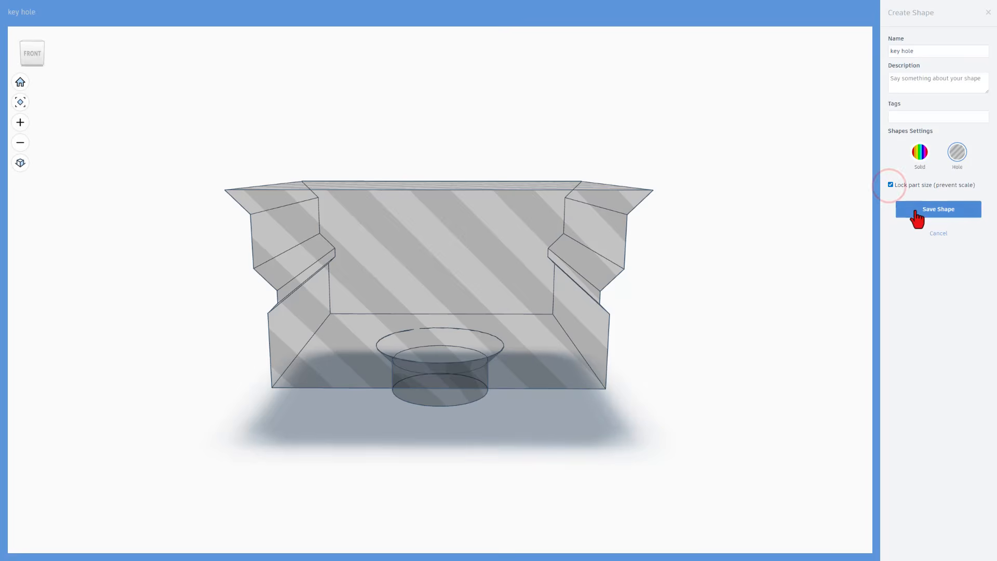
{"action": "left_click", "coordinate": [938, 209]}
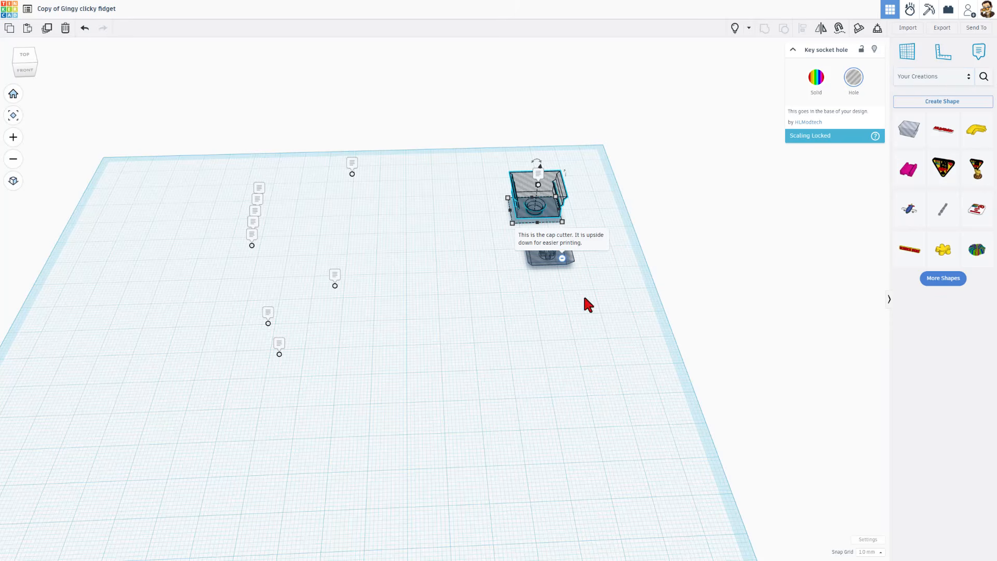
{"action": "left_click", "coordinate": [544, 267]}
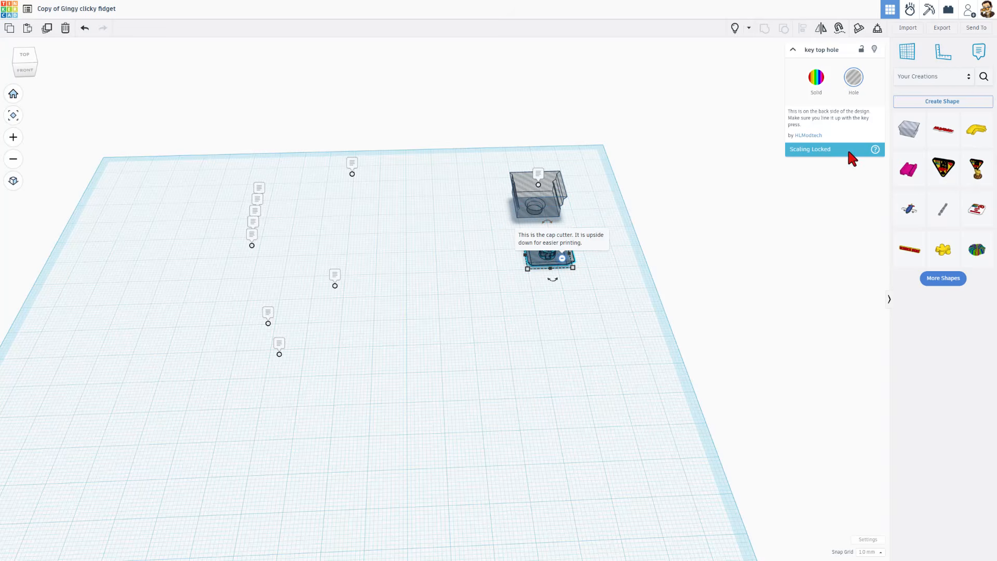
Save the key top hole as a custom shape named 'cap cutter'
{"action": "left_click", "coordinate": [962, 101]}
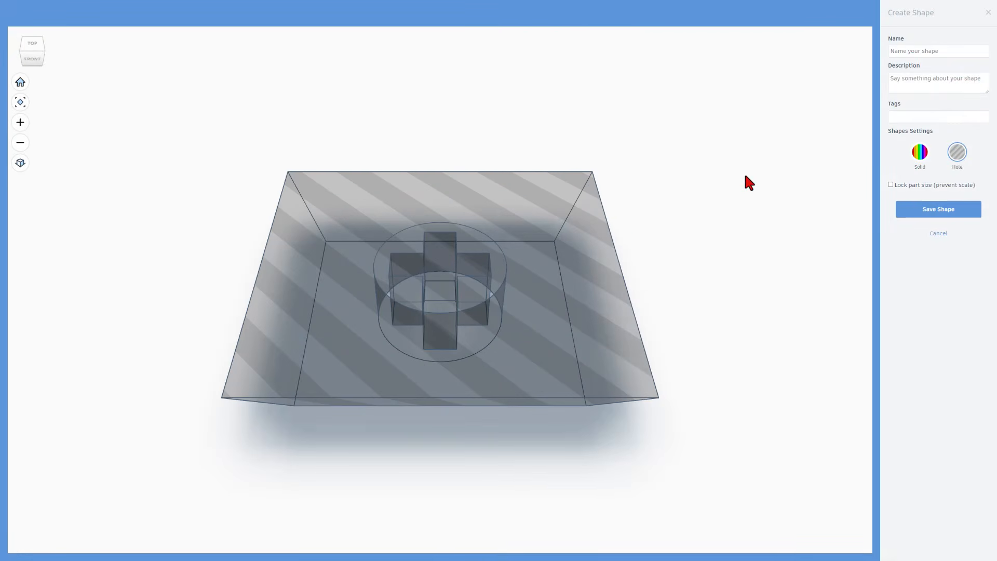
{"action": "left_click", "coordinate": [907, 52]}
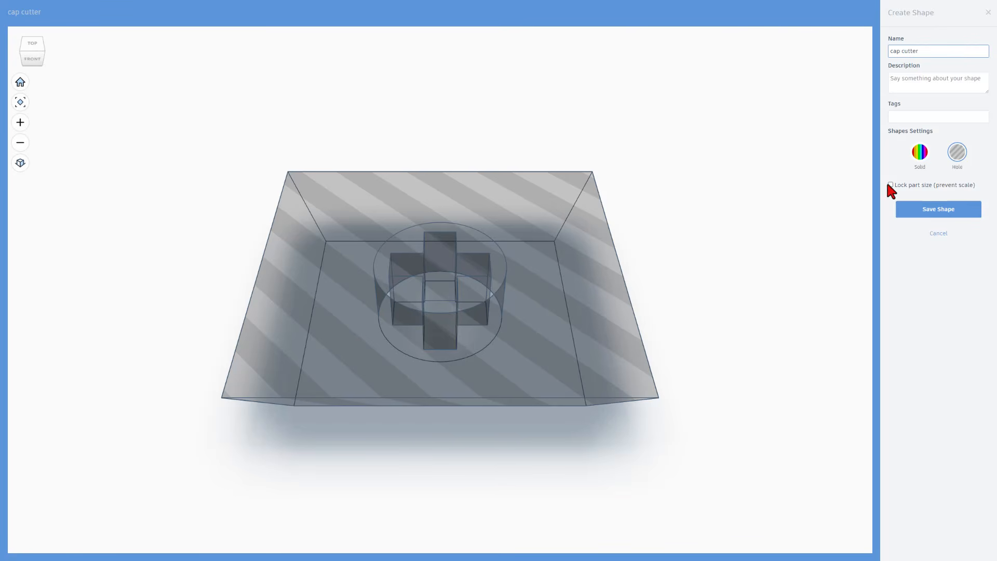
{"action": "left_click", "coordinate": [908, 214]}
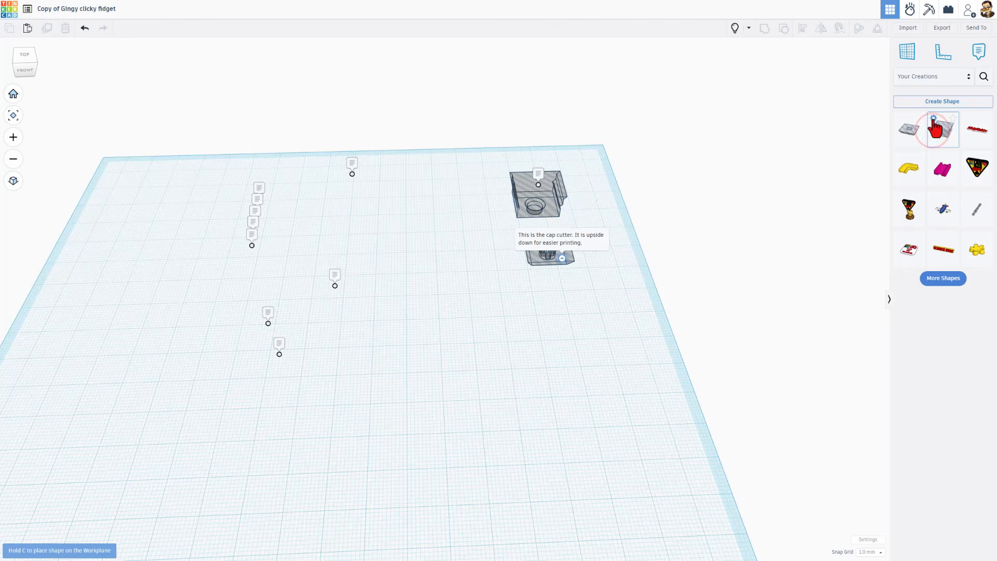
Delete both the 'key hole' and 'cap cutter' shapes from Your Creations
{"action": "left_click", "coordinate": [933, 119]}
{"action": "left_click", "coordinate": [954, 144]}
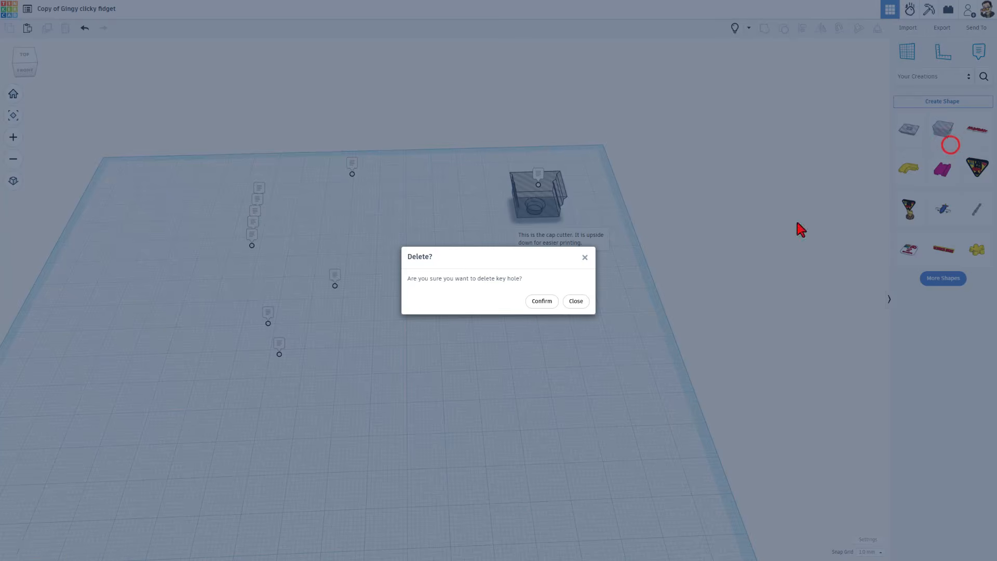
{"action": "left_click", "coordinate": [538, 303]}
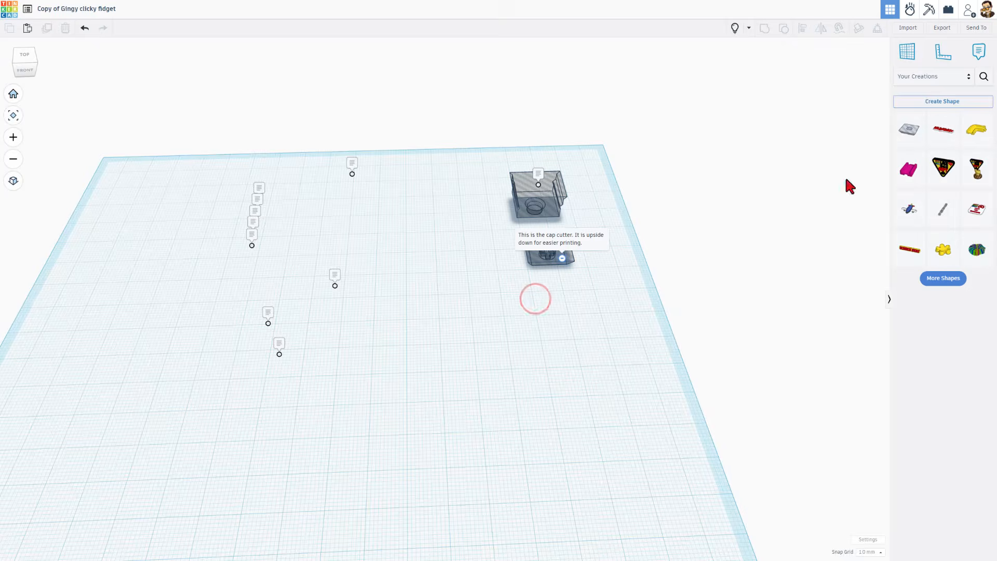
{"action": "left_click", "coordinate": [899, 116]}
{"action": "left_click", "coordinate": [918, 146]}
{"action": "left_click", "coordinate": [538, 303]}
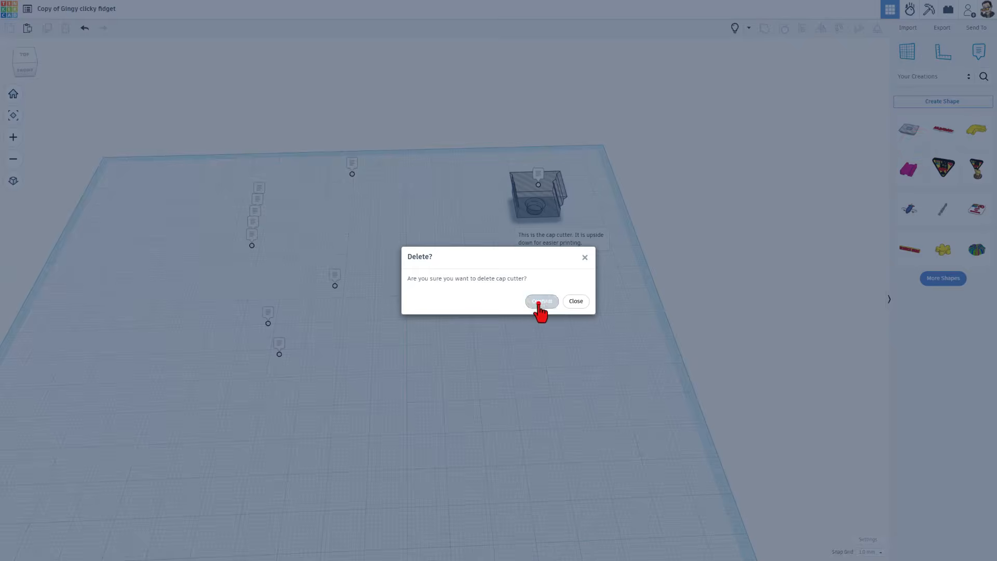
{"action": "key", "text": "alt+Tab"}
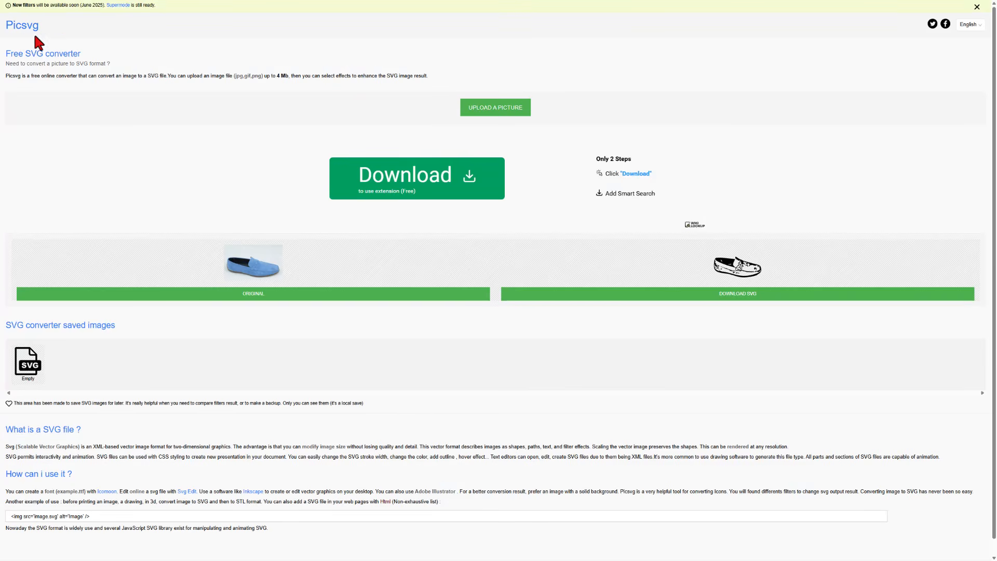
Upload the flower picture to Picsvg and download the line-art SVG as 'flower cl'
{"action": "left_click", "coordinate": [484, 112]}
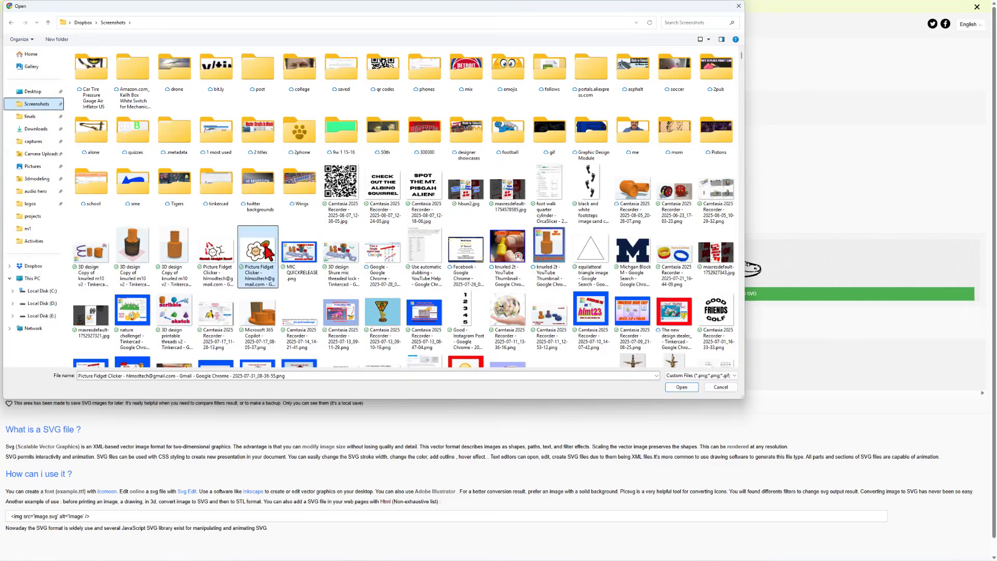
{"action": "double_click", "coordinate": [263, 242]}
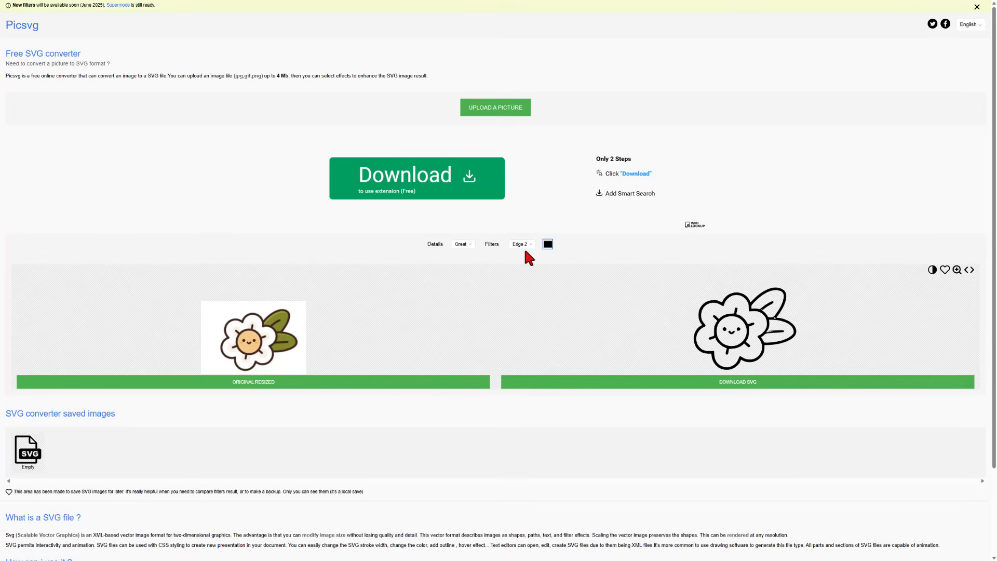
{"action": "left_click", "coordinate": [727, 384]}
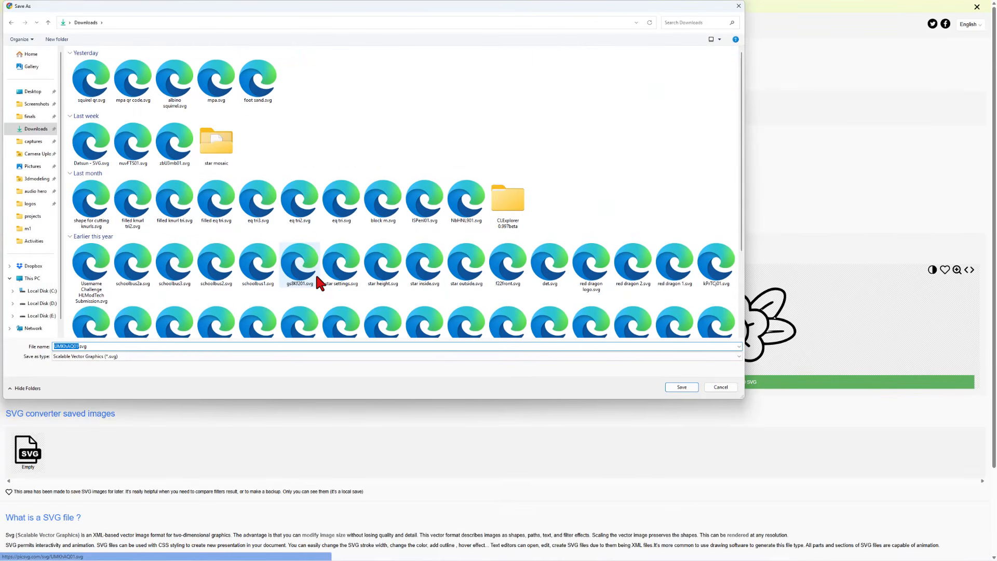
{"action": "key", "text": "BackSpace"}
{"action": "type", "text": "flower c"}
{"action": "key", "text": "Return"}
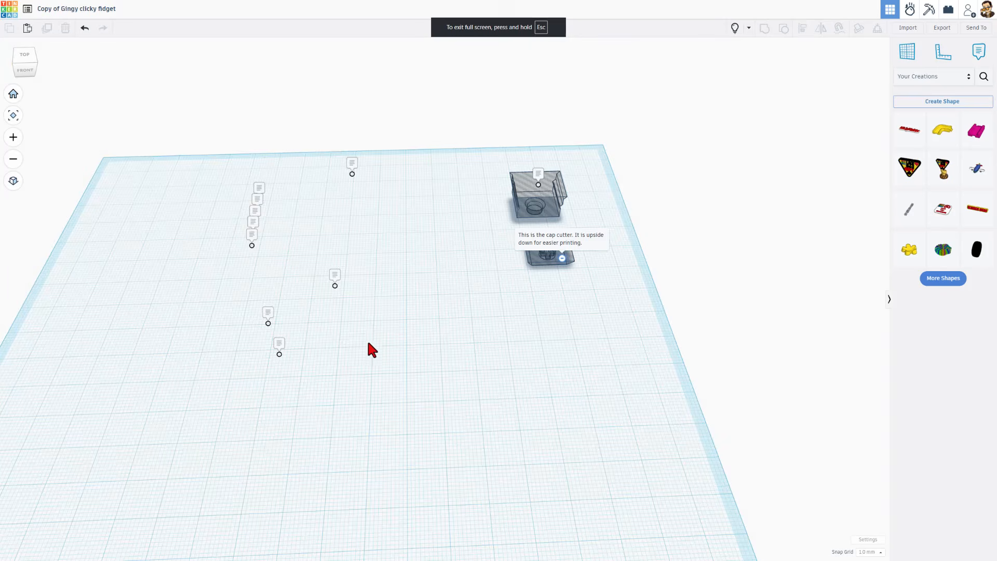
Import flower cl.svg from Downloads, centred on the art and scaled to 70 mm wide
{"action": "right_click_drag", "start_coordinate": [369, 344], "coordinate": [376, 362]}
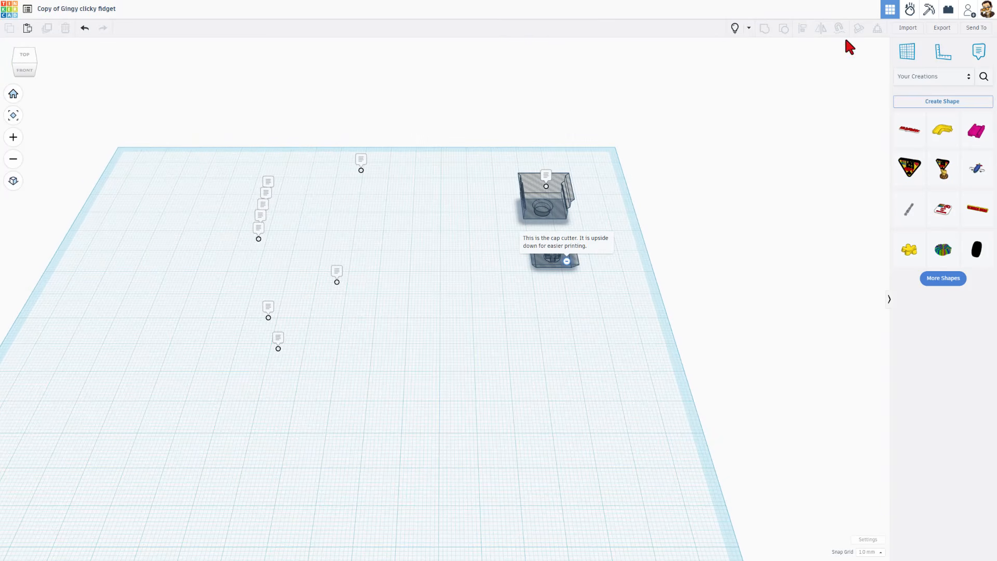
{"action": "left_click", "coordinate": [908, 28]}
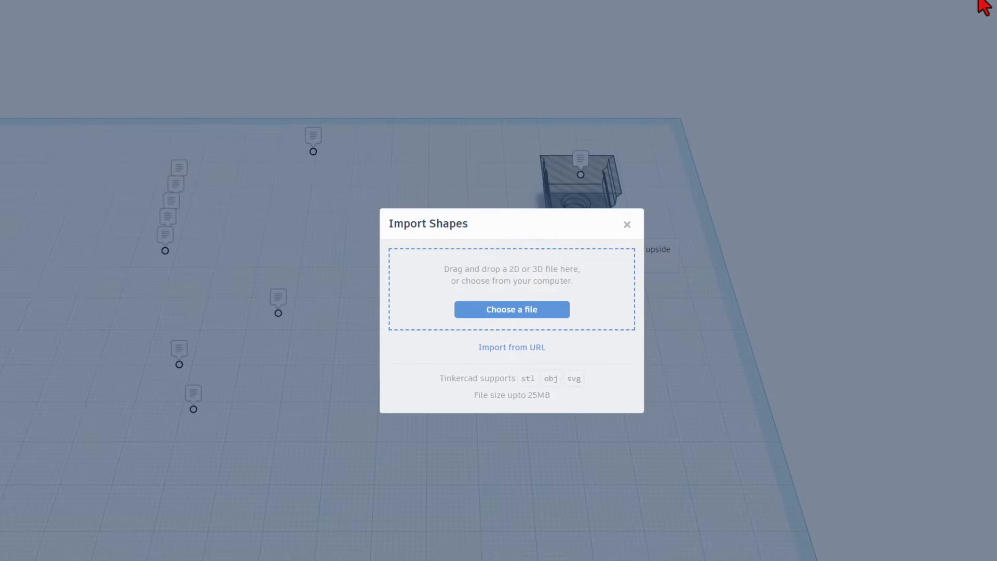
{"action": "left_click", "coordinate": [524, 309]}
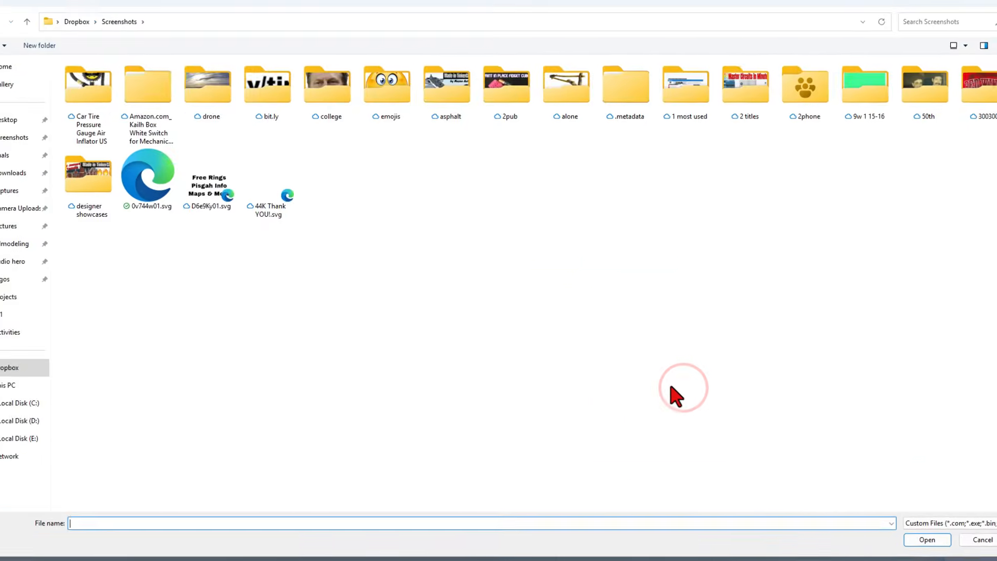
{"action": "left_click", "coordinate": [13, 172]}
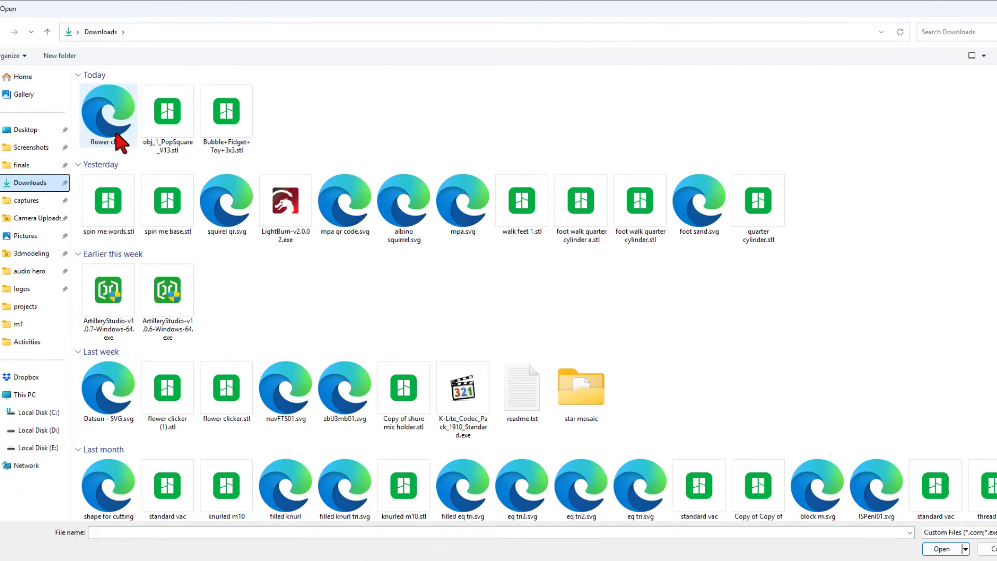
{"action": "double_click", "coordinate": [115, 133]}
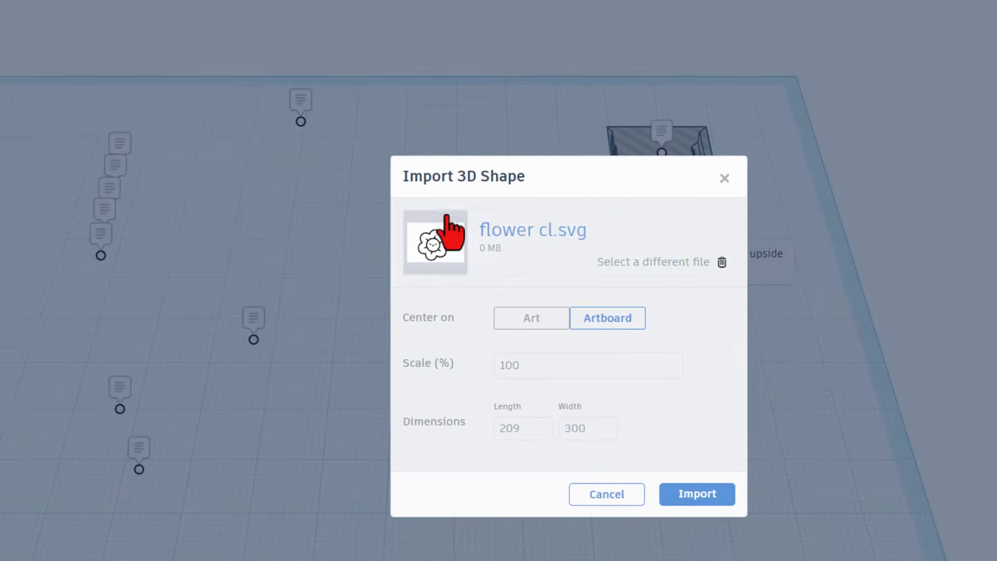
{"action": "left_click", "coordinate": [533, 315]}
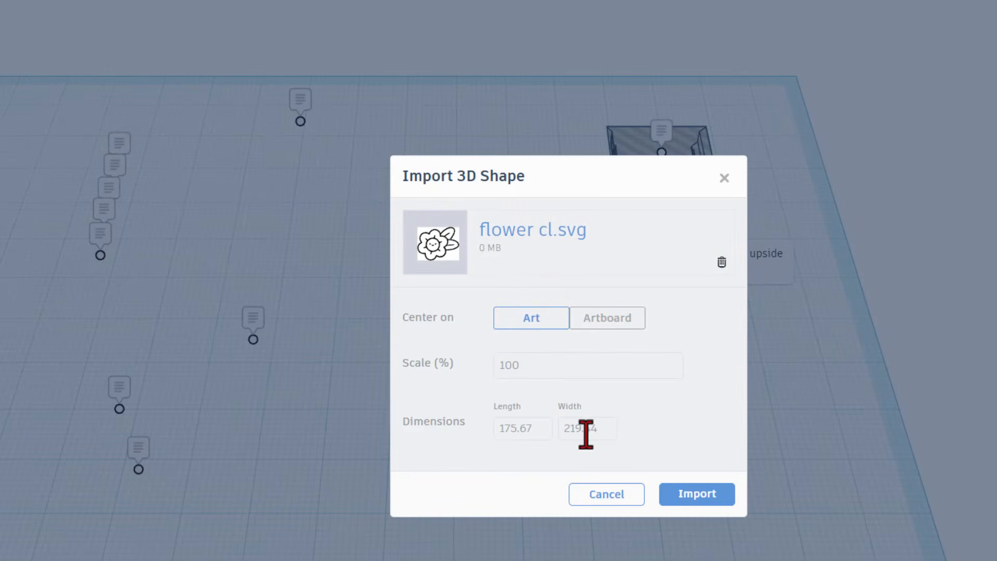
{"action": "left_click_drag", "start_coordinate": [596, 431], "coordinate": [568, 434]}
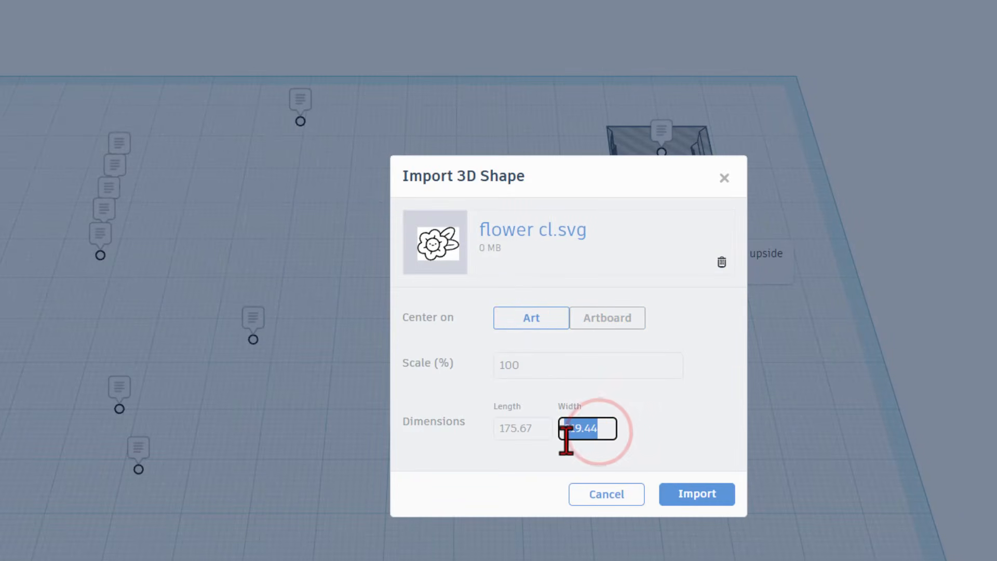
{"action": "type", "text": "70"}
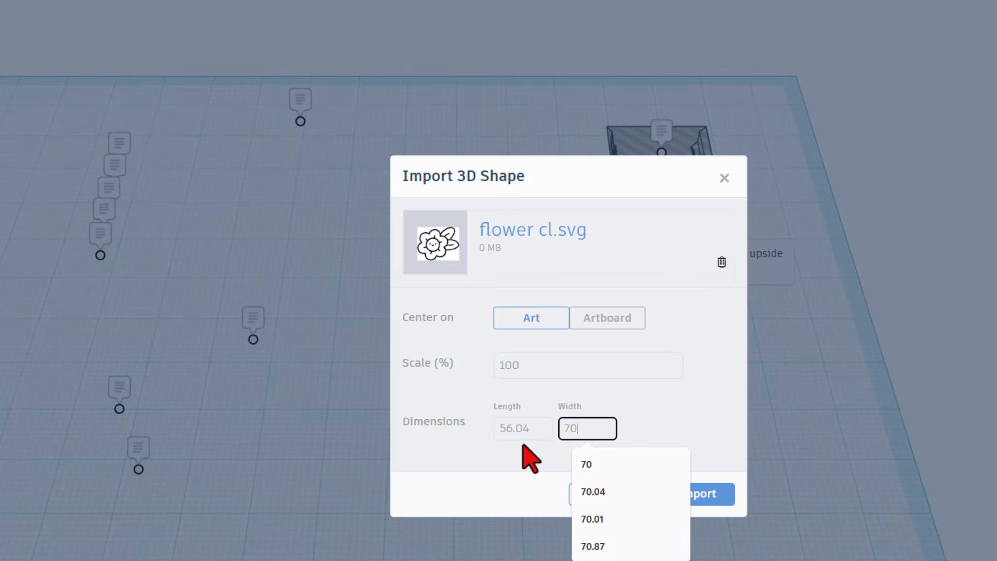
{"action": "left_click", "coordinate": [686, 416]}
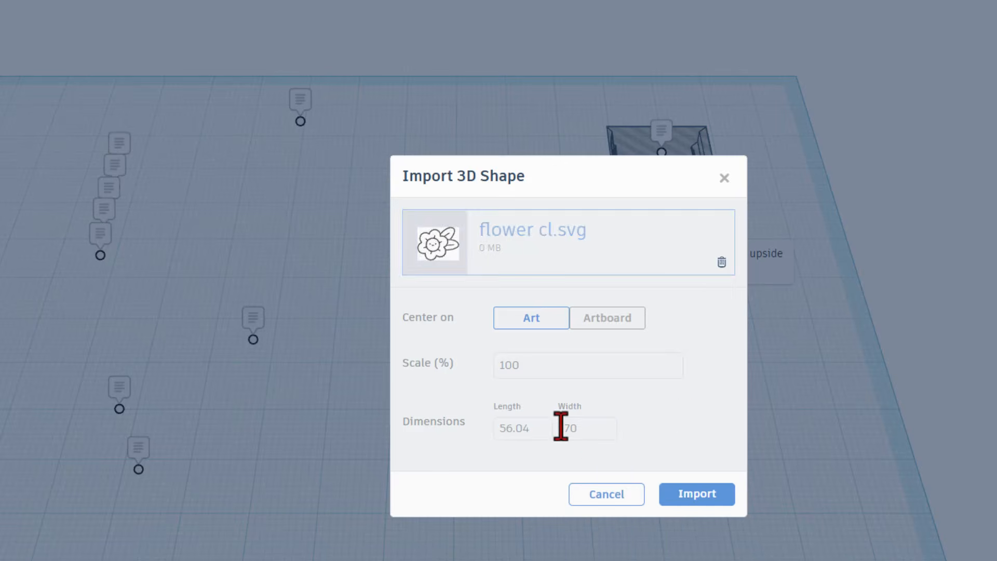
{"action": "mouse_move", "coordinate": [456, 256]}
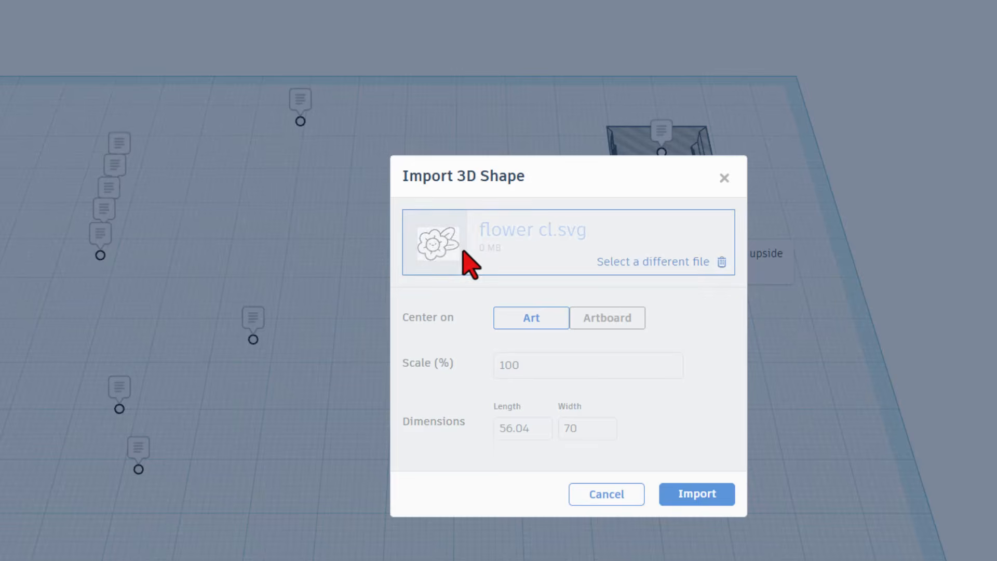
{"action": "left_click", "coordinate": [706, 497]}
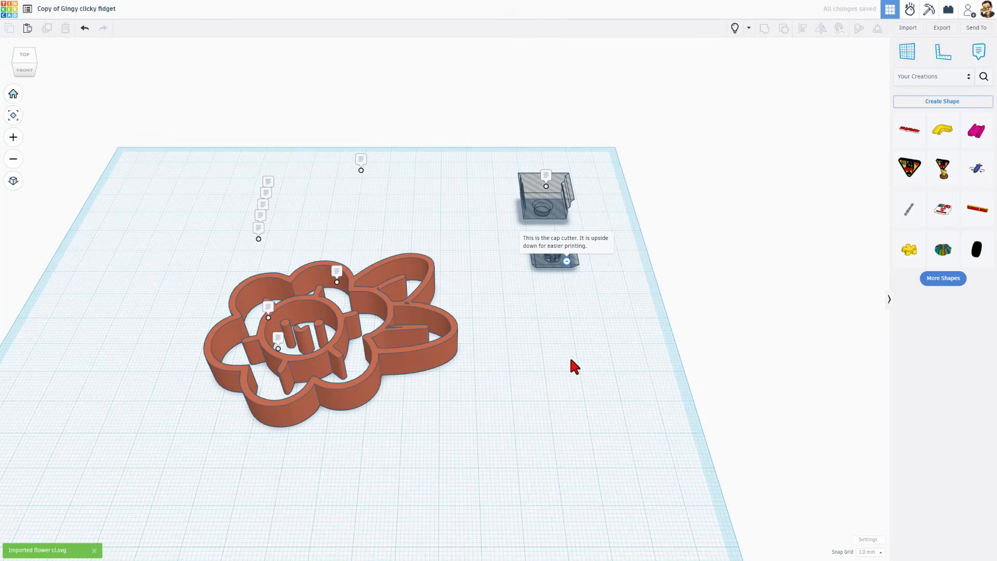
Lower the flower outline's height to a thin layer and show Basic Shapes in the library
{"action": "left_click", "coordinate": [335, 327]}
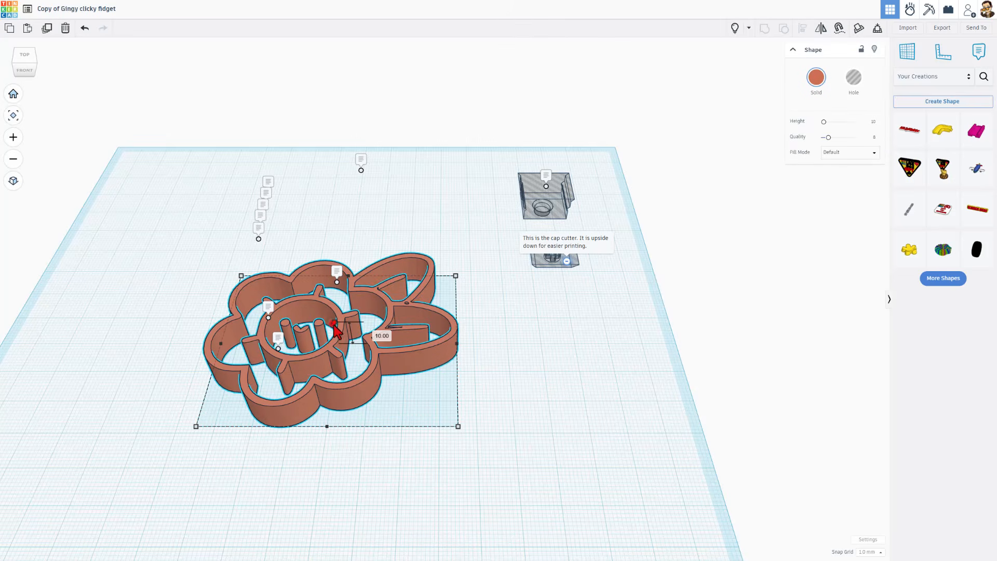
{"action": "left_click_drag", "start_coordinate": [335, 328], "coordinate": [335, 343]}
{"action": "left_click", "coordinate": [405, 410]}
{"action": "right_click_drag", "start_coordinate": [405, 410], "coordinate": [381, 334]}
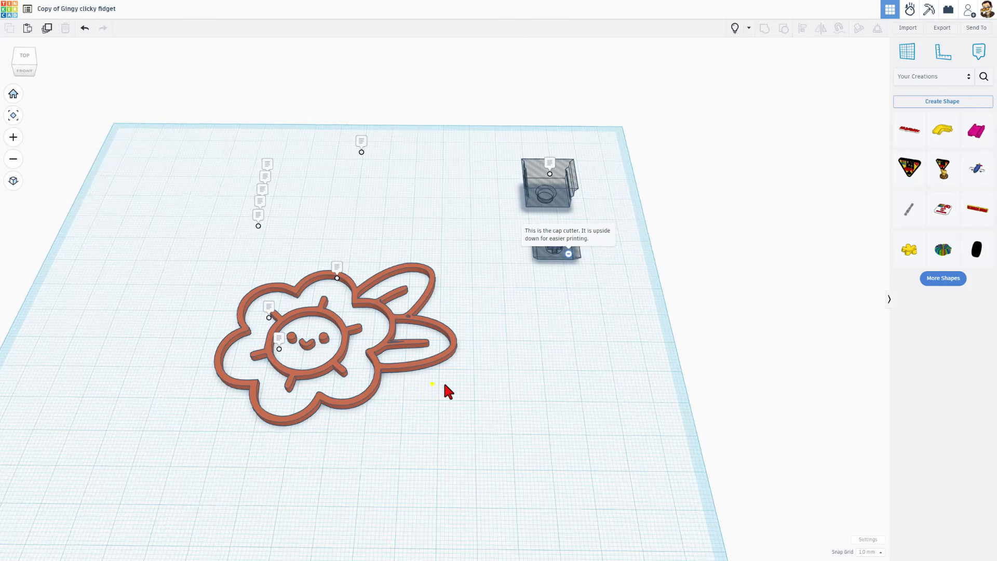
{"action": "right_click_drag", "start_coordinate": [445, 389], "coordinate": [418, 387]}
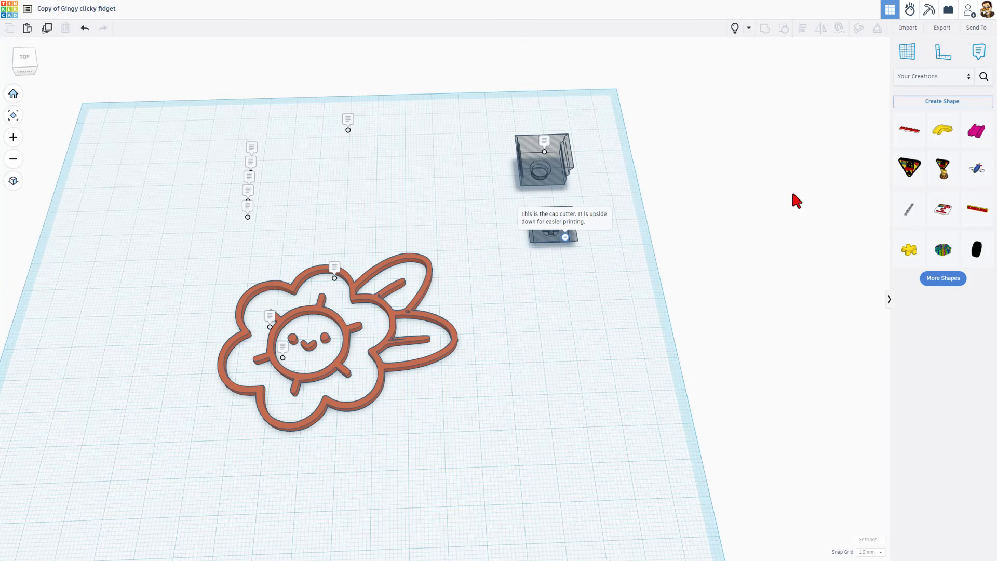
{"action": "left_click", "coordinate": [937, 77]}
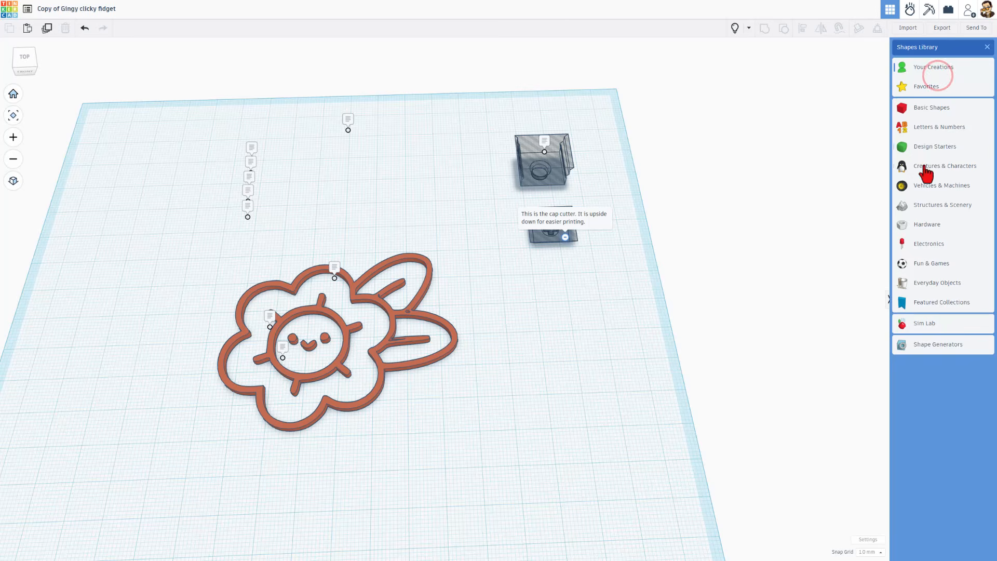
{"action": "left_click", "coordinate": [935, 109]}
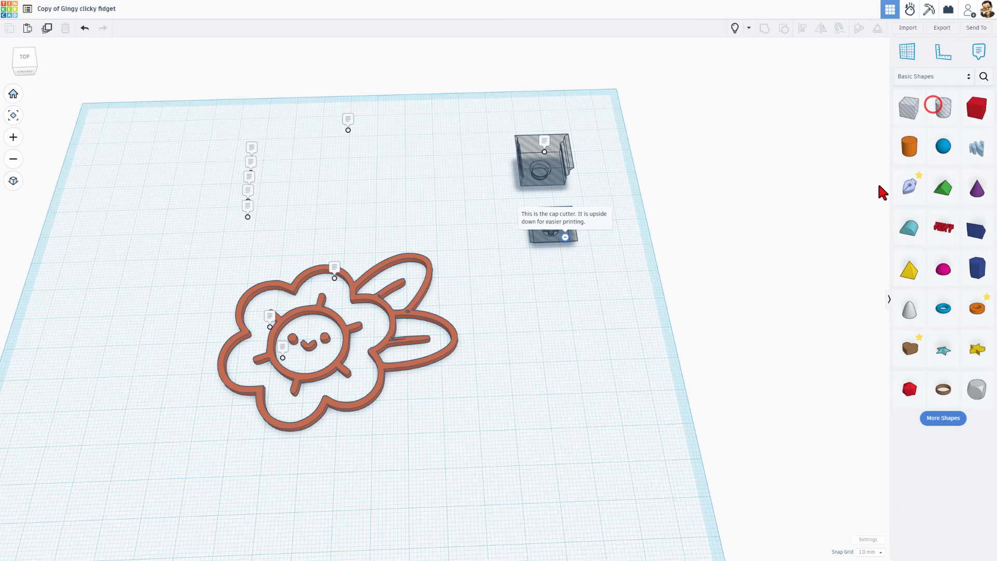
Drop a Sketch shape onto the flower outline and pick the Bezier curve tool
{"action": "mouse_move", "coordinate": [910, 199]}
{"action": "left_mouse_down"}
{"action": "mouse_move", "coordinate": [586, 300]}
{"action": "mouse_move", "coordinate": [405, 379]}
{"action": "mouse_move", "coordinate": [313, 340]}
{"action": "mouse_move", "coordinate": [374, 345]}
{"action": "left_mouse_up"}
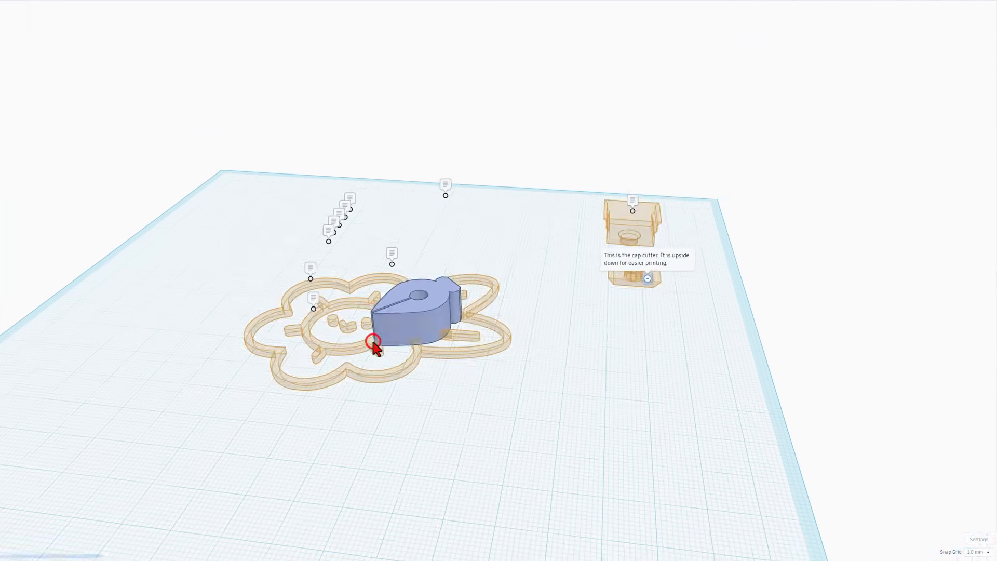
{"action": "scroll", "coordinate": [412, 343], "scroll_direction": "down", "scroll_amount": 10}
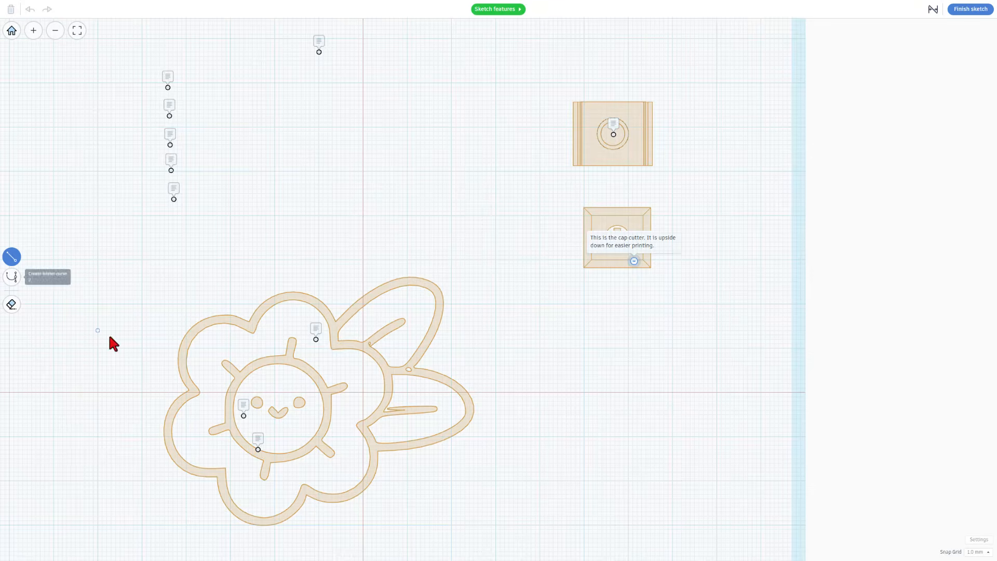
{"action": "key", "text": "2"}
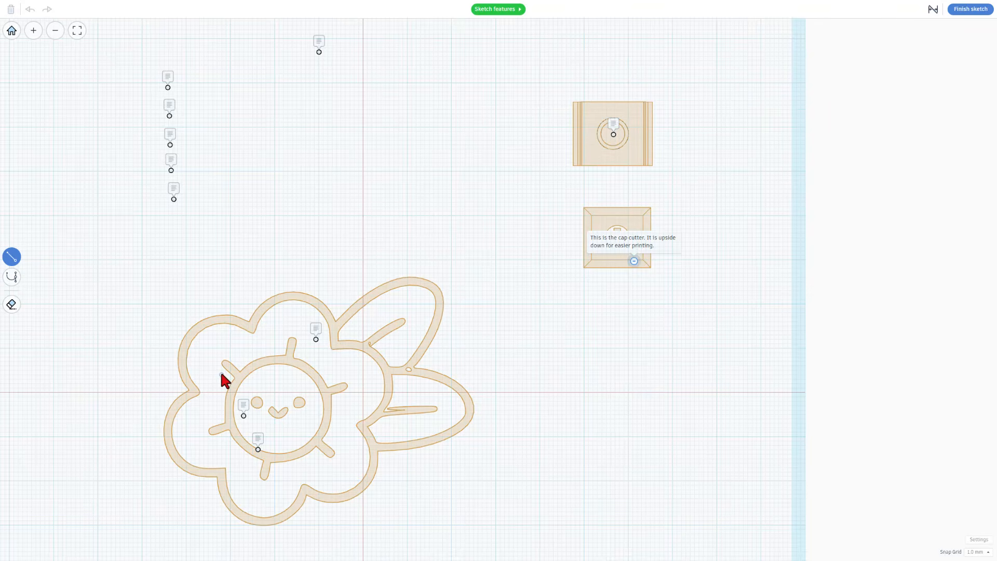
Turn off grid snapping with the Bezier curve tool selected
{"action": "key", "text": "2"}
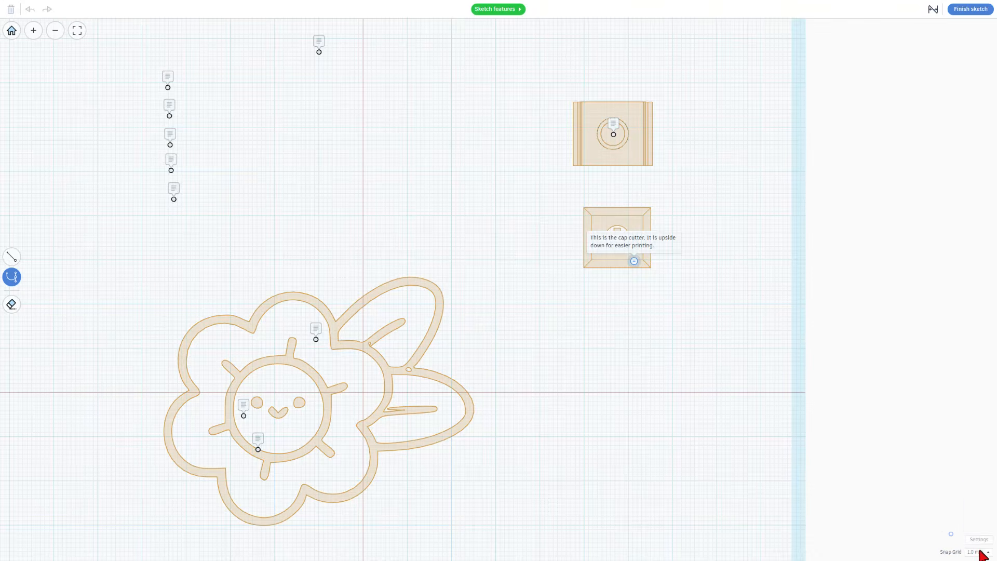
{"action": "left_click", "coordinate": [980, 552]}
{"action": "left_click", "coordinate": [974, 460]}
Trace the outline over the left, upper and top petals using curves and corner points
{"action": "left_click", "coordinate": [200, 392]}
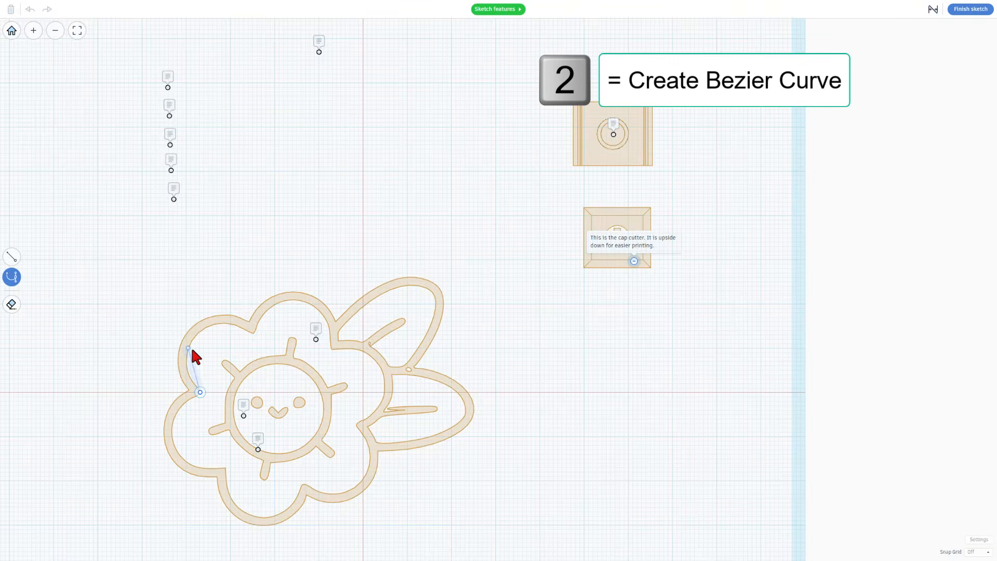
{"action": "left_click_drag", "start_coordinate": [192, 342], "coordinate": [207, 319]}
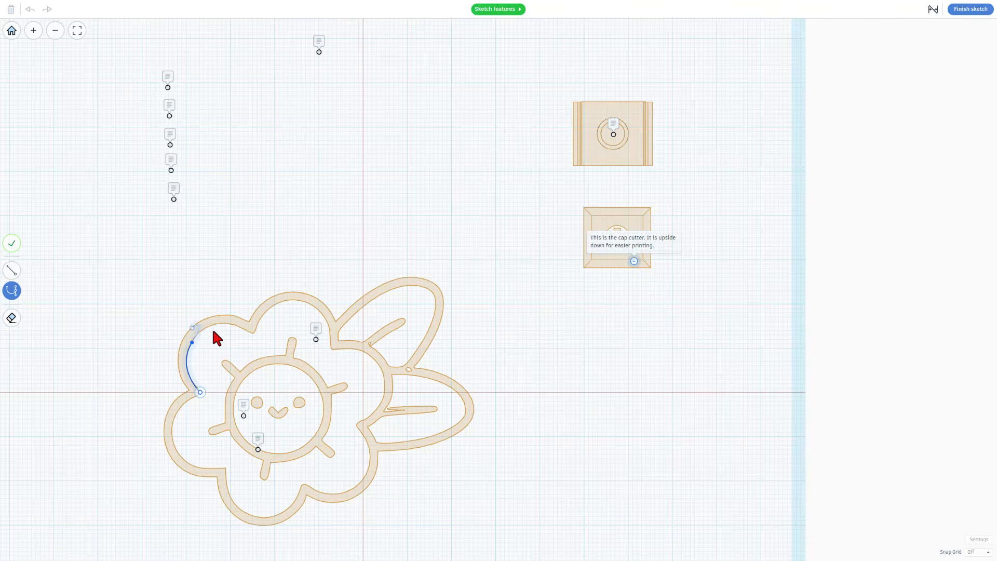
{"action": "left_click_drag", "start_coordinate": [253, 332], "coordinate": [271, 349]}
{"action": "key", "text": "1"}
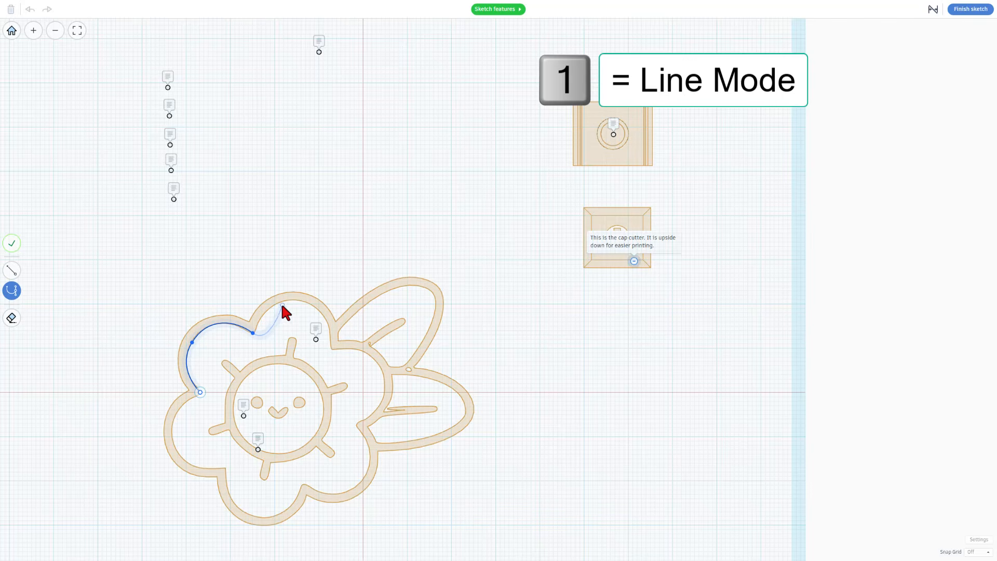
{"action": "key", "text": "1"}
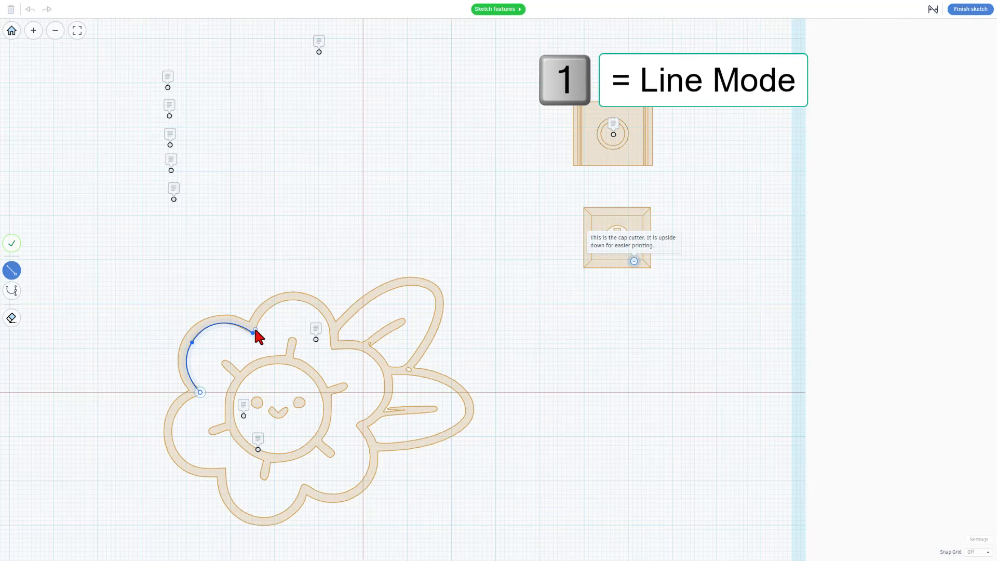
{"action": "left_click", "coordinate": [255, 329]}
{"action": "key", "text": "2"}
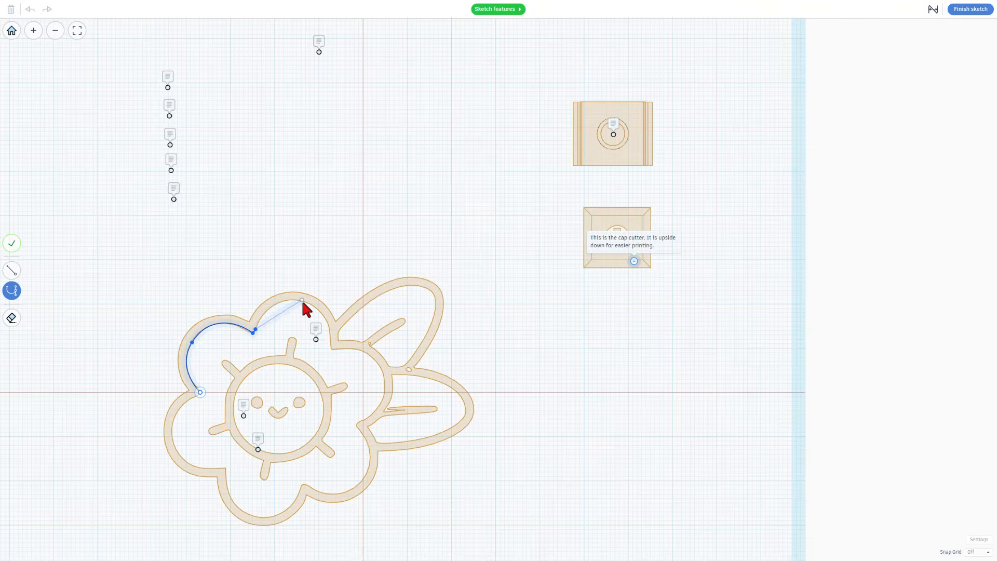
{"action": "left_click_drag", "start_coordinate": [304, 303], "coordinate": [333, 313]}
{"action": "left_click", "coordinate": [331, 337]}
Continue the outline around both leaves and the bottom petals, closing it at the start point
{"action": "left_click", "coordinate": [344, 324]}
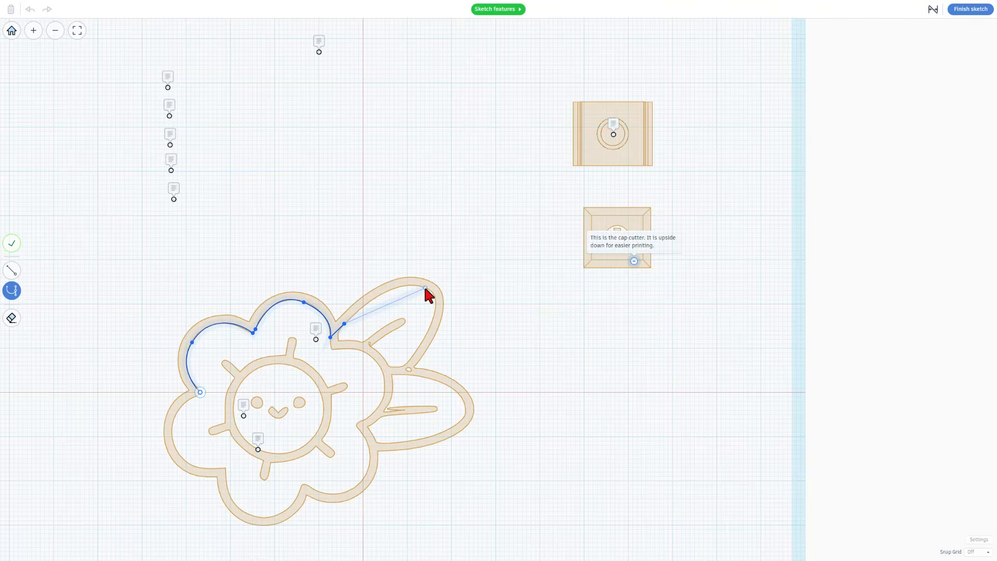
{"action": "left_click_drag", "start_coordinate": [425, 288], "coordinate": [450, 307]}
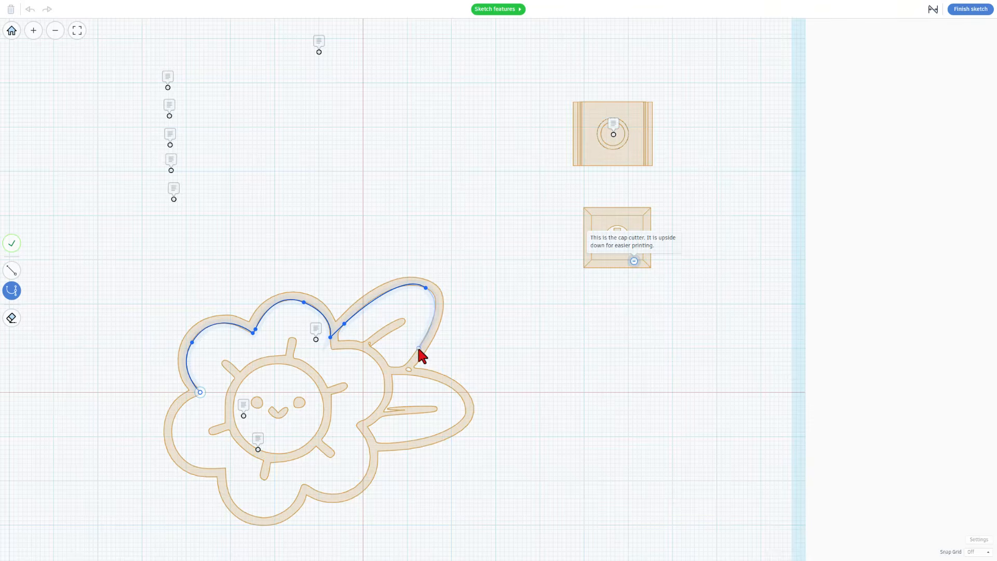
{"action": "left_click", "coordinate": [419, 348]}
{"action": "left_click", "coordinate": [405, 367]}
{"action": "left_click", "coordinate": [433, 370]}
{"action": "left_click", "coordinate": [473, 407]}
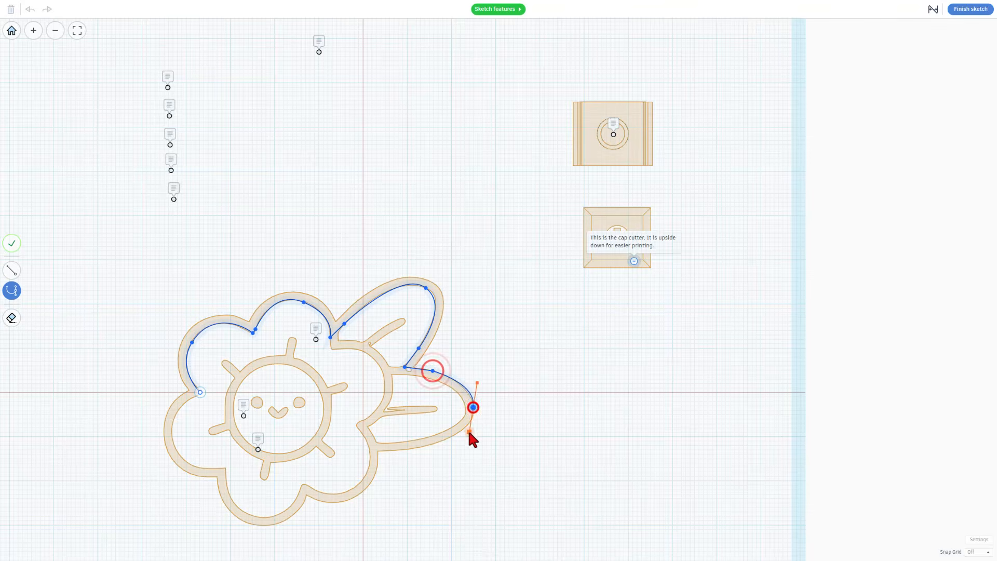
{"action": "left_click", "coordinate": [379, 443]}
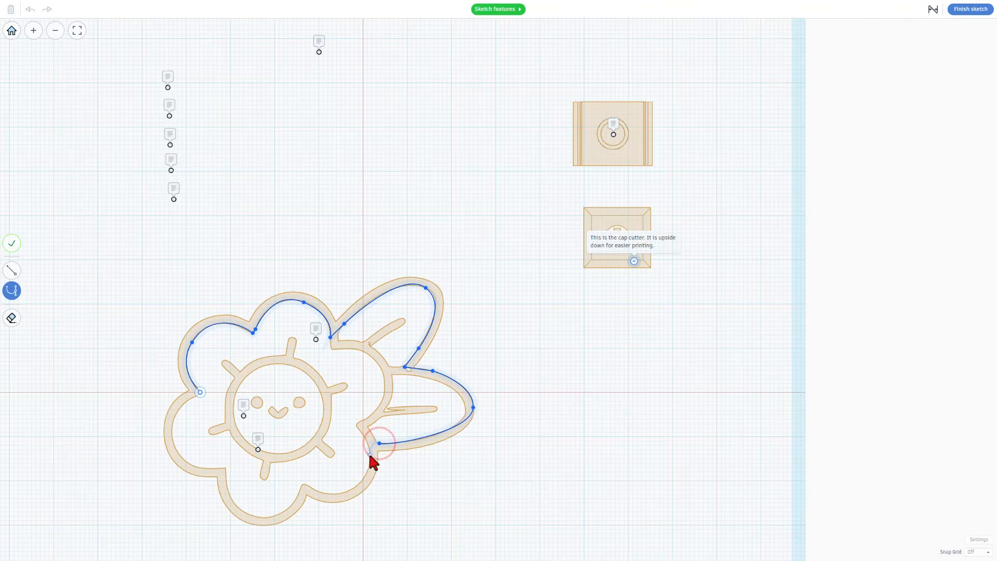
{"action": "left_click", "coordinate": [370, 455]}
{"action": "left_click", "coordinate": [355, 488]}
{"action": "left_click", "coordinate": [305, 486]}
{"action": "left_click", "coordinate": [260, 516]}
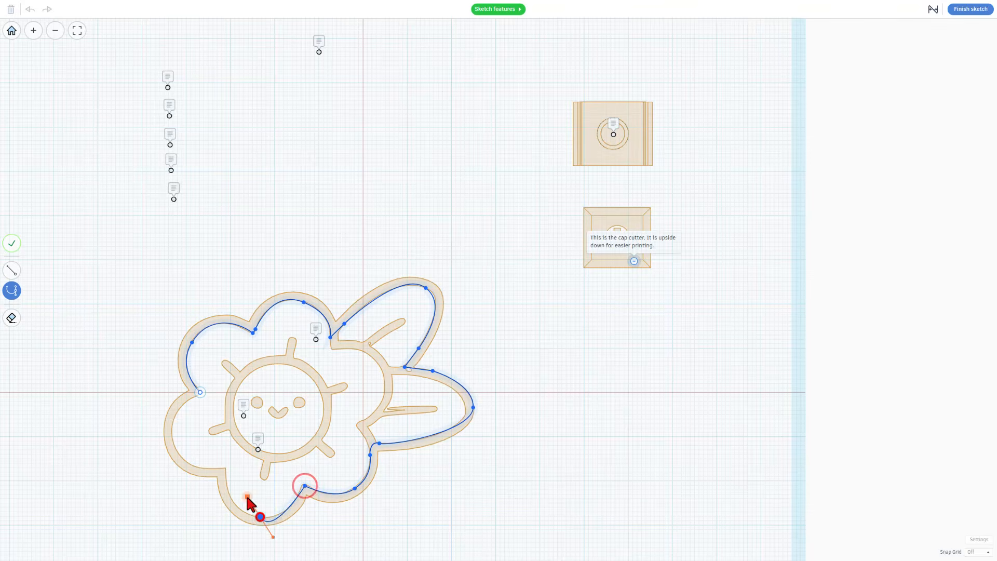
{"action": "left_click_drag", "start_coordinate": [225, 469], "coordinate": [224, 443]}
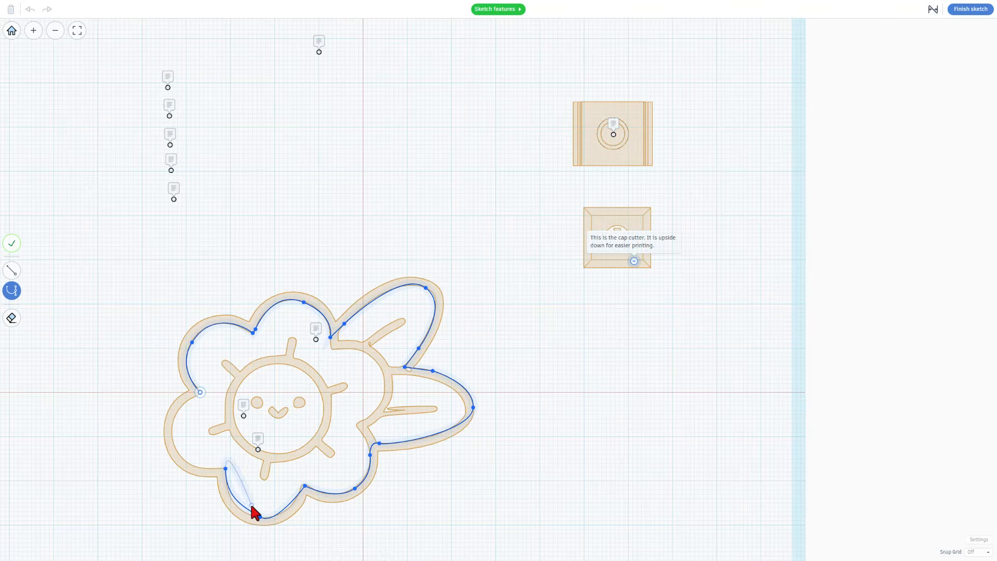
{"action": "left_click", "coordinate": [175, 443]}
{"action": "left_click_drag", "start_coordinate": [200, 393], "coordinate": [249, 387]}
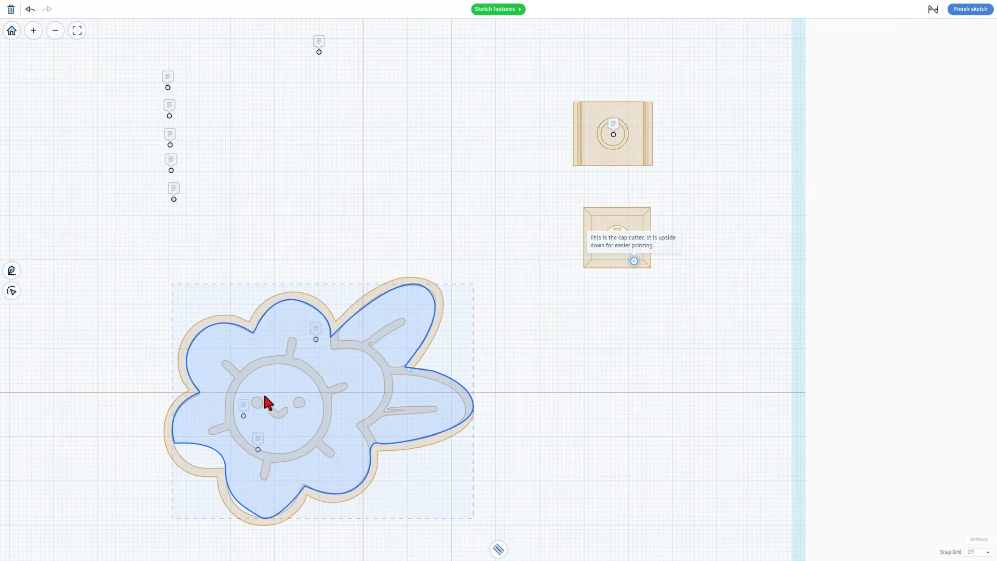
Break handles on the lower-left points and reshape the left lobe curves to fit the edge
{"action": "double_click", "coordinate": [276, 394]}
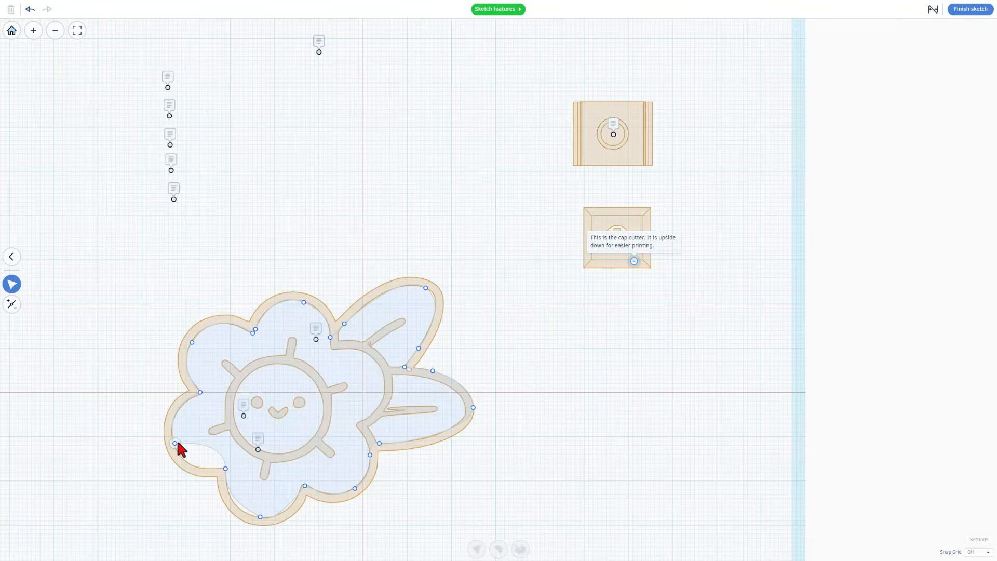
{"action": "key", "text": "3"}
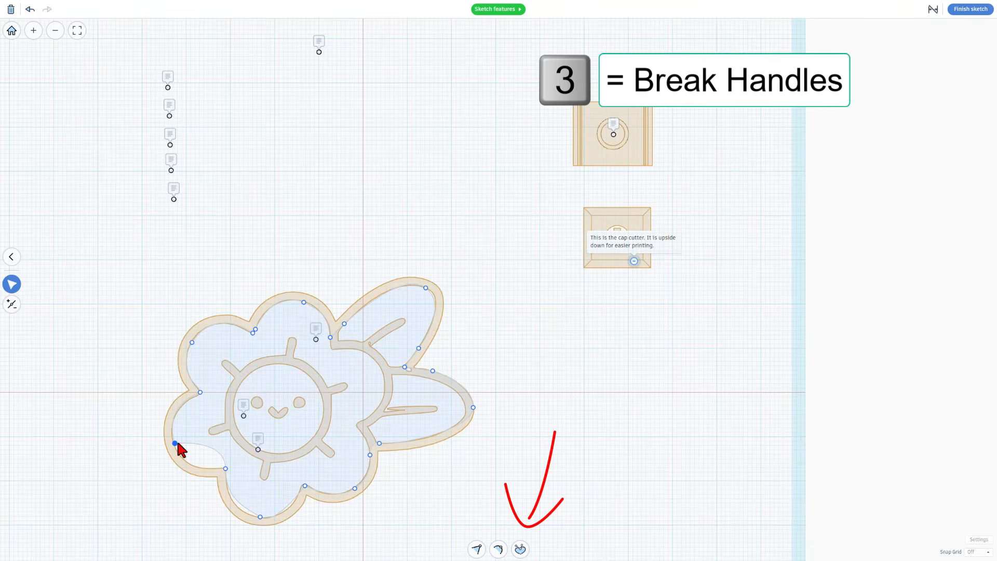
{"action": "left_click", "coordinate": [176, 443]}
{"action": "left_click", "coordinate": [224, 469]}
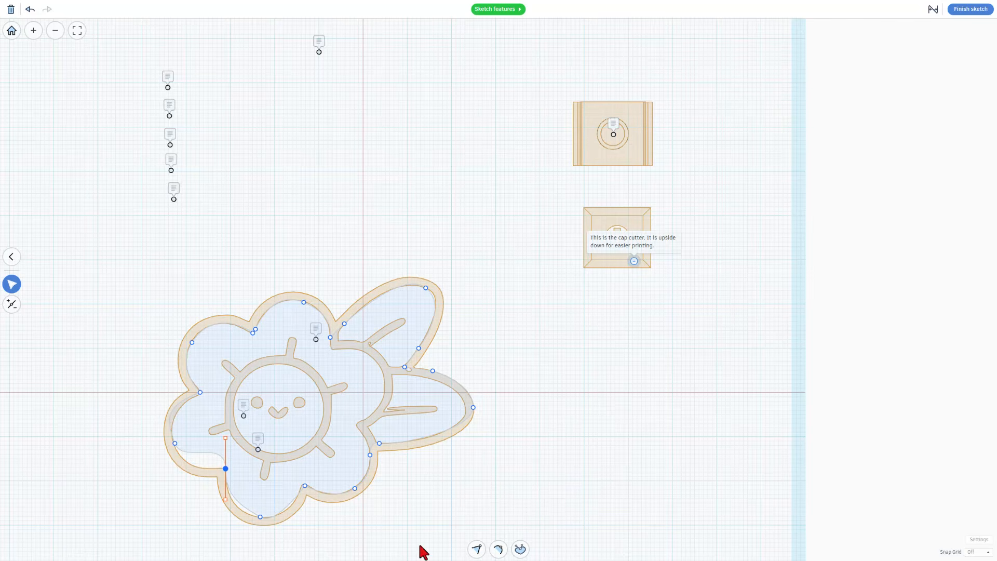
{"action": "left_click", "coordinate": [499, 549]}
{"action": "left_click_drag", "start_coordinate": [214, 454], "coordinate": [198, 474]}
{"action": "left_click", "coordinate": [175, 443]}
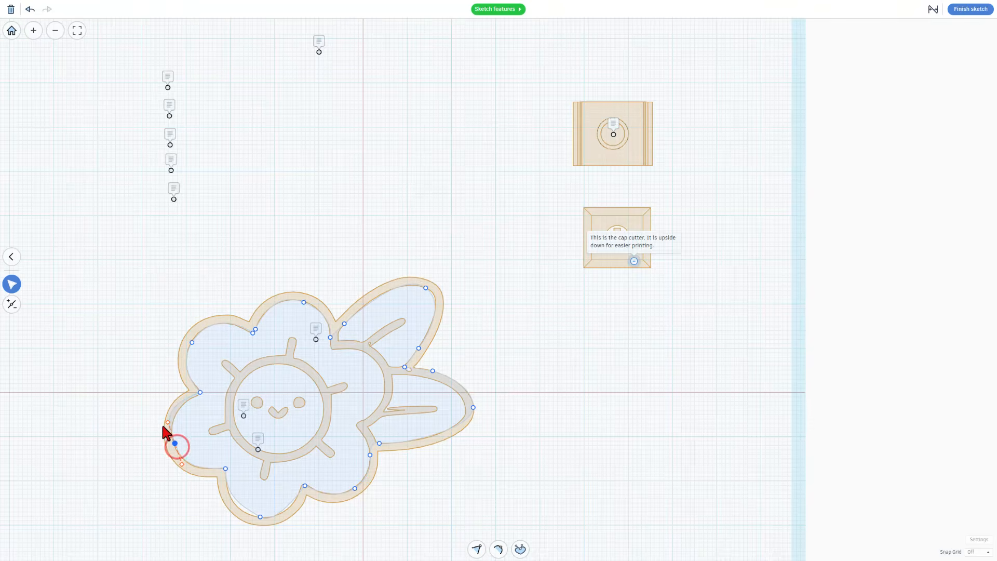
{"action": "left_click_drag", "start_coordinate": [174, 439], "coordinate": [171, 438]}
{"action": "left_click", "coordinate": [193, 339]}
{"action": "mouse_move", "coordinate": [175, 369]}
{"action": "left_mouse_down"}
{"action": "mouse_move", "coordinate": [173, 358]}
{"action": "mouse_move", "coordinate": [181, 365]}
{"action": "mouse_move", "coordinate": [173, 367]}
{"action": "left_mouse_up"}
Nudge the leaf-junction points and break the bottom point's handles to follow the petal dip
{"action": "left_click_drag", "start_coordinate": [472, 408], "coordinate": [465, 414]}
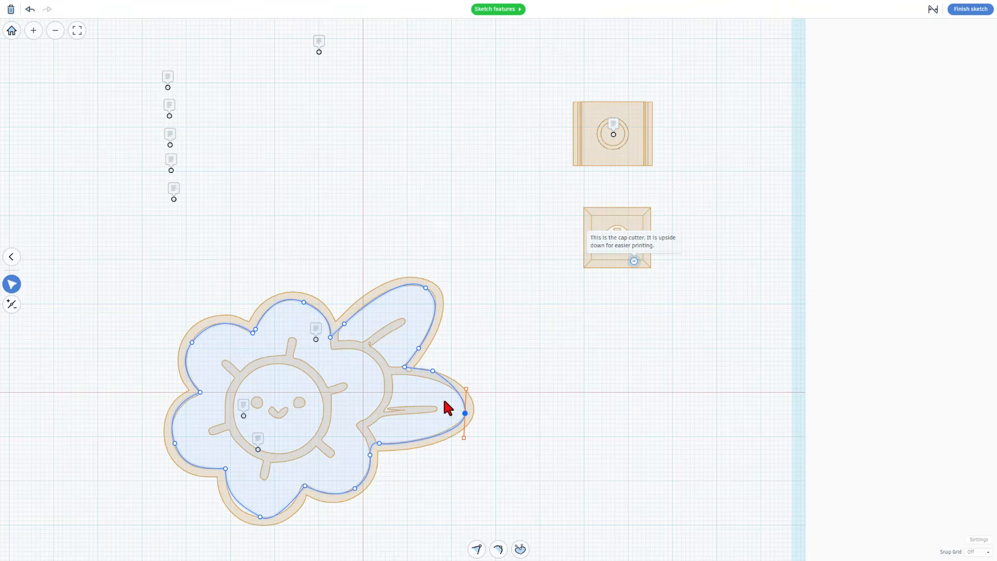
{"action": "left_click_drag", "start_coordinate": [430, 371], "coordinate": [426, 375]}
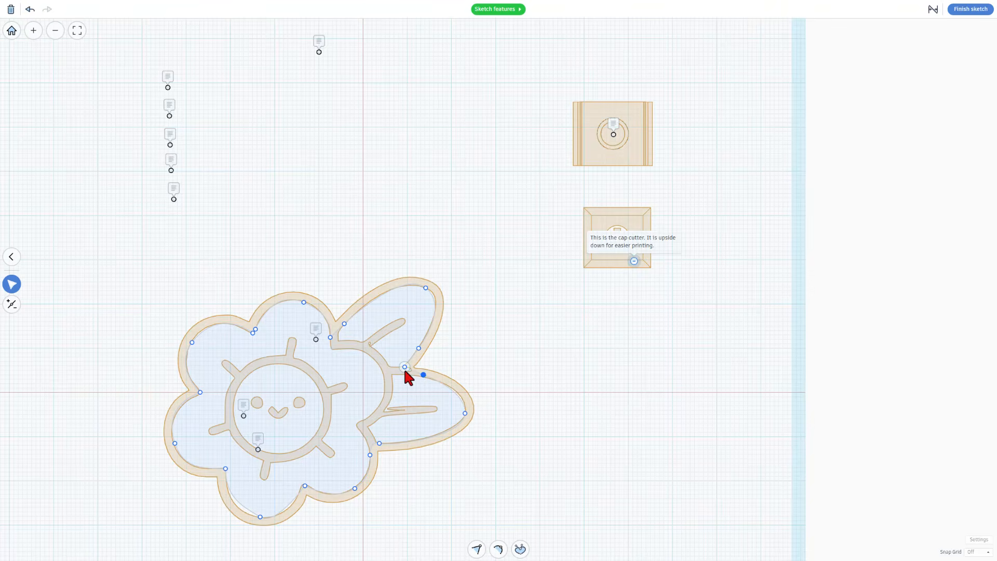
{"action": "left_click_drag", "start_coordinate": [405, 368], "coordinate": [402, 373]}
{"action": "left_click", "coordinate": [259, 515]}
{"action": "left_click_drag", "start_coordinate": [244, 507], "coordinate": [239, 514]}
{"action": "key", "text": "3"}
{"action": "left_click", "coordinate": [260, 517]}
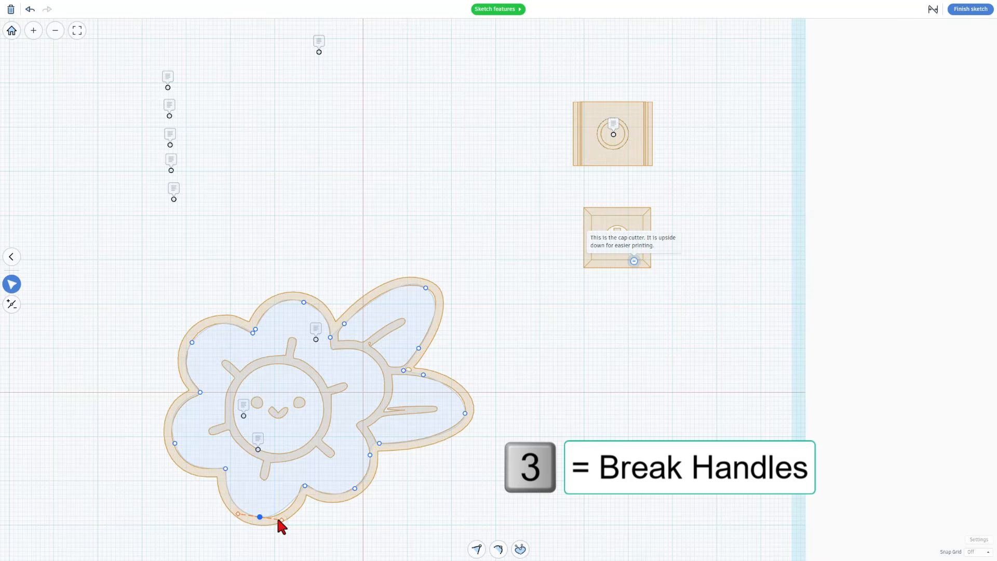
{"action": "left_click", "coordinate": [281, 519]}
{"action": "left_click", "coordinate": [304, 487]}
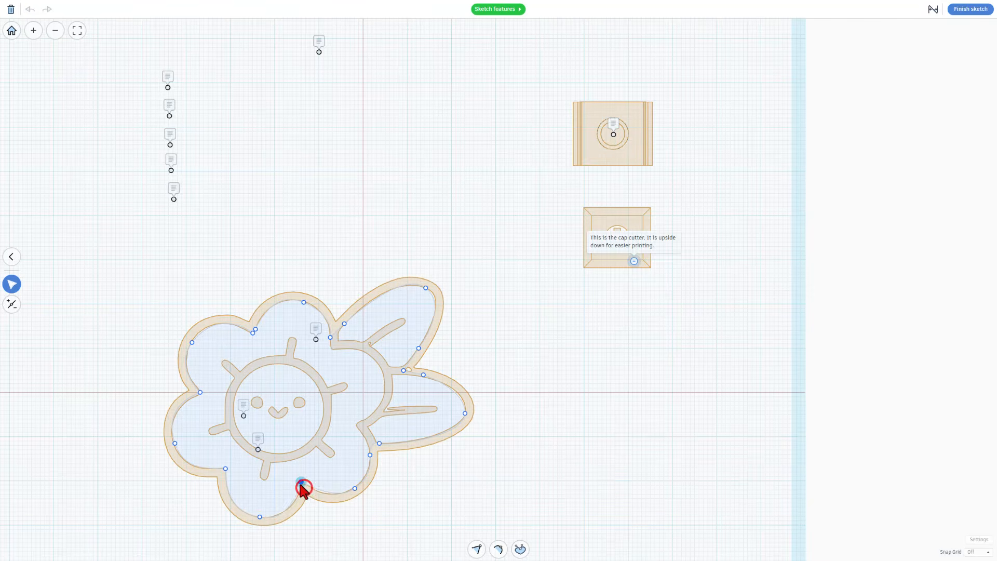
{"action": "scroll", "coordinate": [316, 477], "scroll_direction": "down", "scroll_amount": 2}
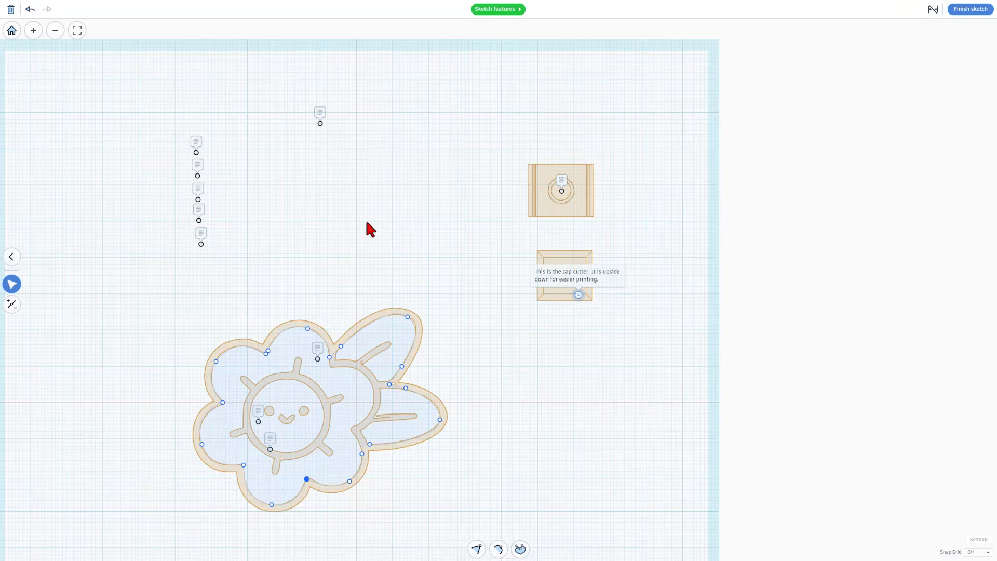
Give the flower outline a 2.0-wide wall aligned outside the line, then finish the sketch
{"action": "left_click", "coordinate": [447, 339]}
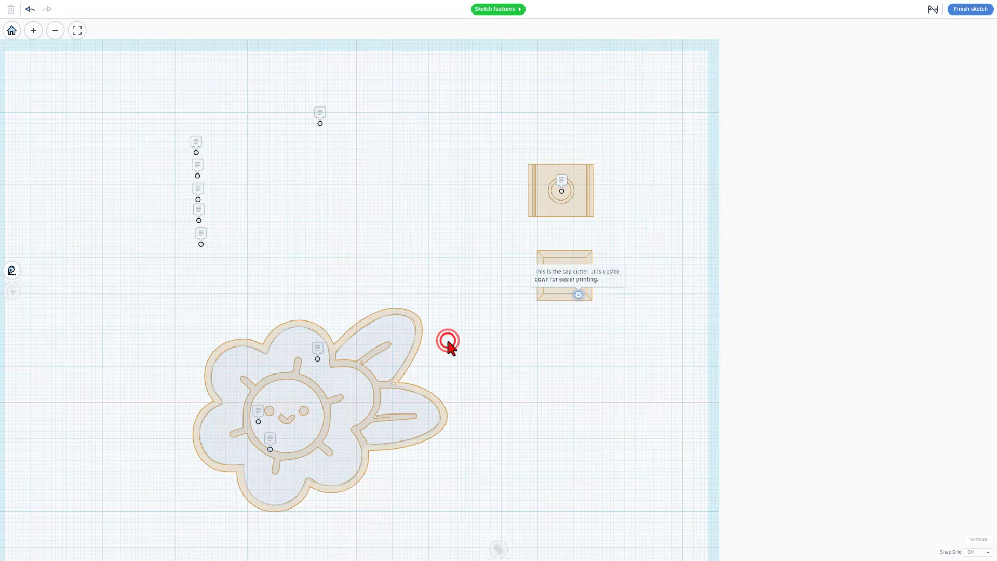
{"action": "left_click", "coordinate": [341, 387]}
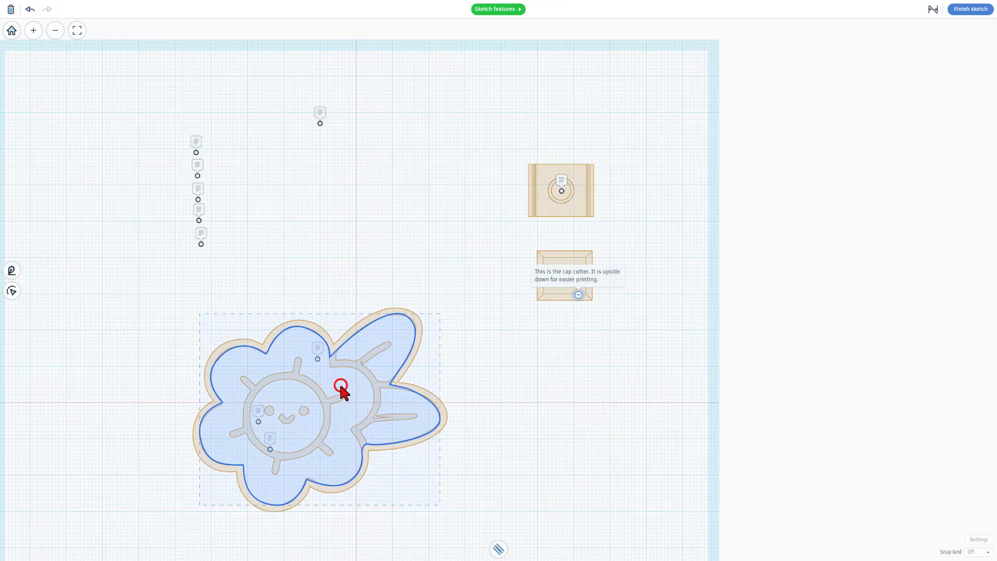
{"action": "left_click", "coordinate": [499, 548]}
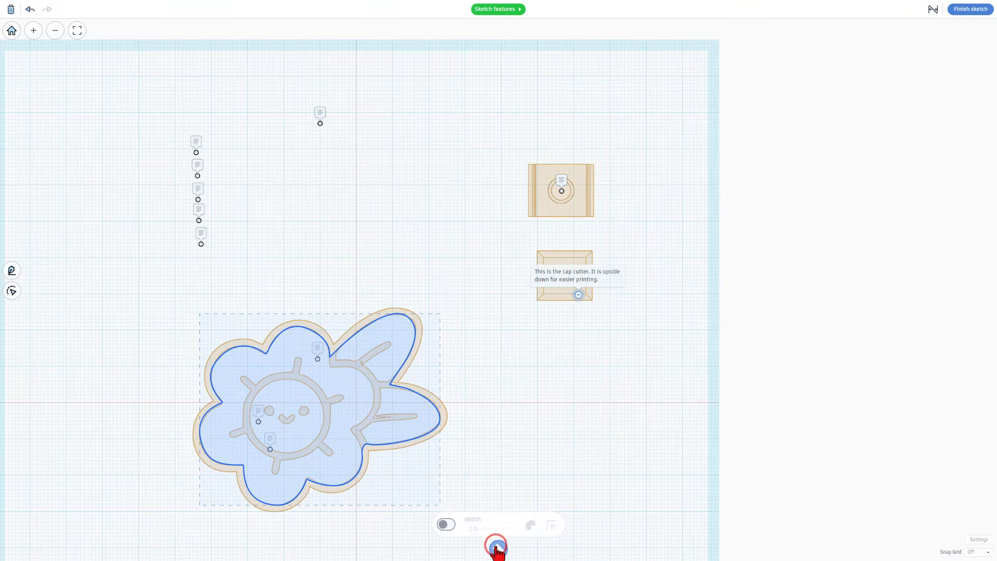
{"action": "left_click", "coordinate": [446, 524]}
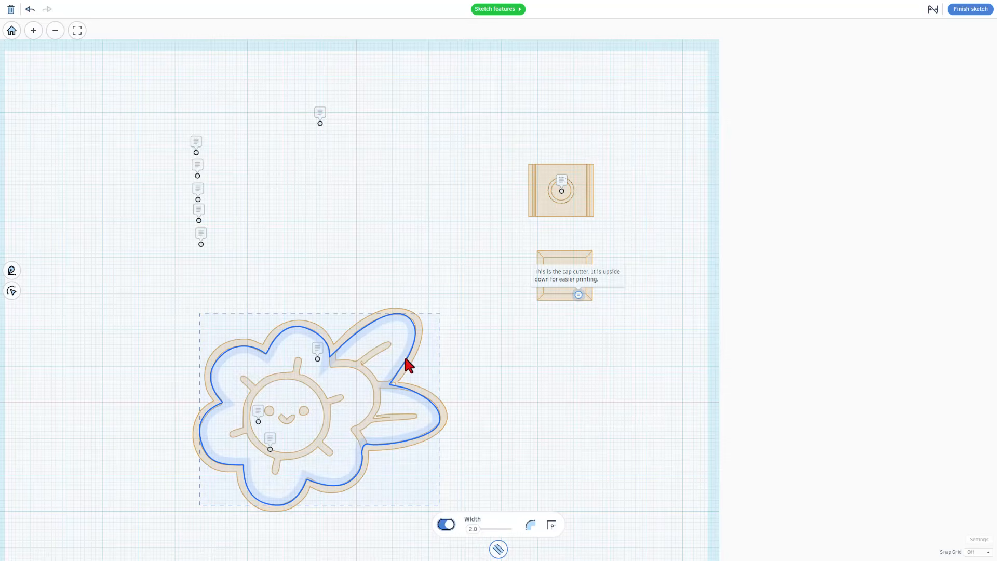
{"action": "left_click", "coordinate": [531, 526]}
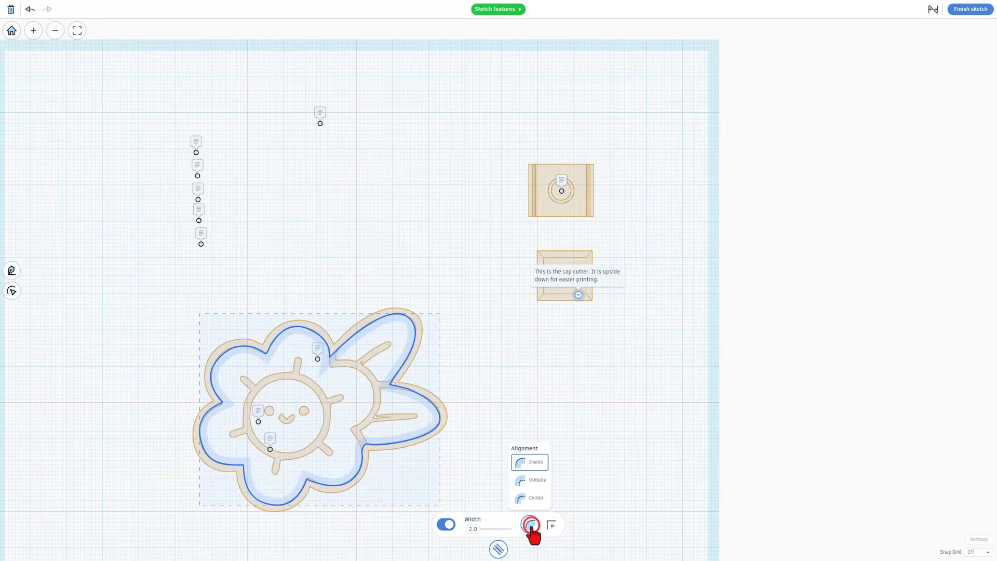
{"action": "left_click", "coordinate": [538, 479]}
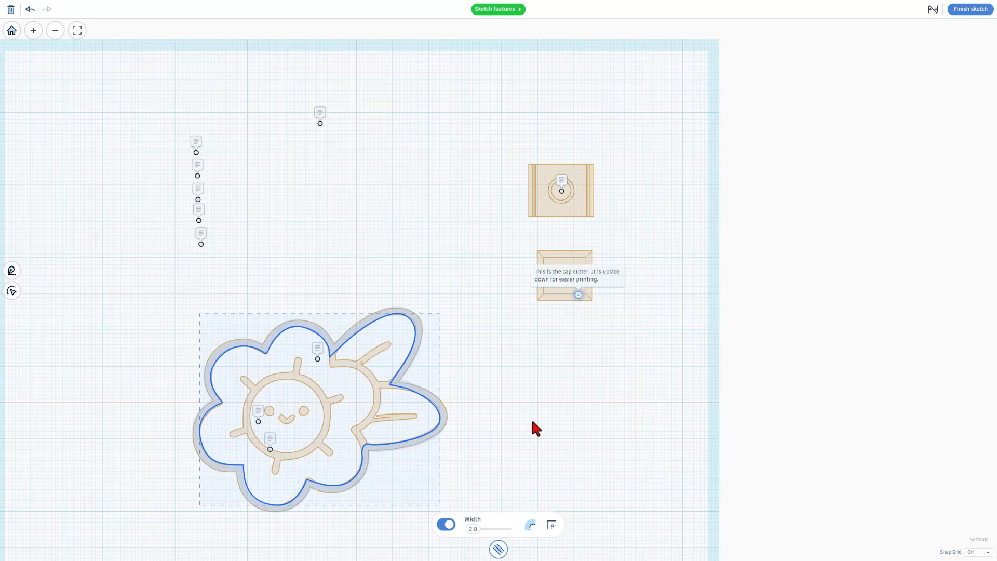
{"action": "left_click", "coordinate": [970, 9]}
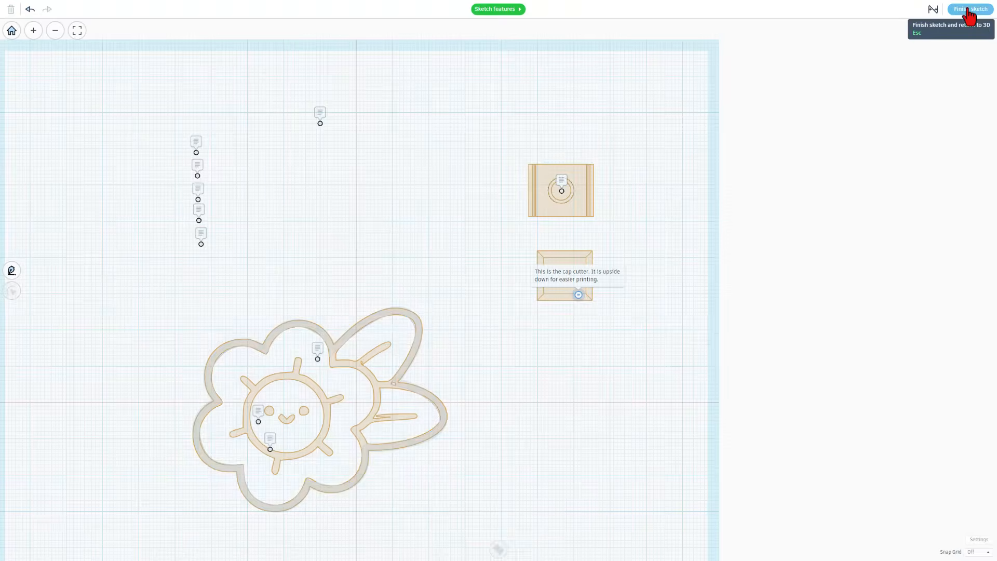
Reopen the flower sketch, switch off the outline's 2.0 wall so it fills solid, and finish
{"action": "right_click_drag", "start_coordinate": [541, 389], "coordinate": [269, 394]}
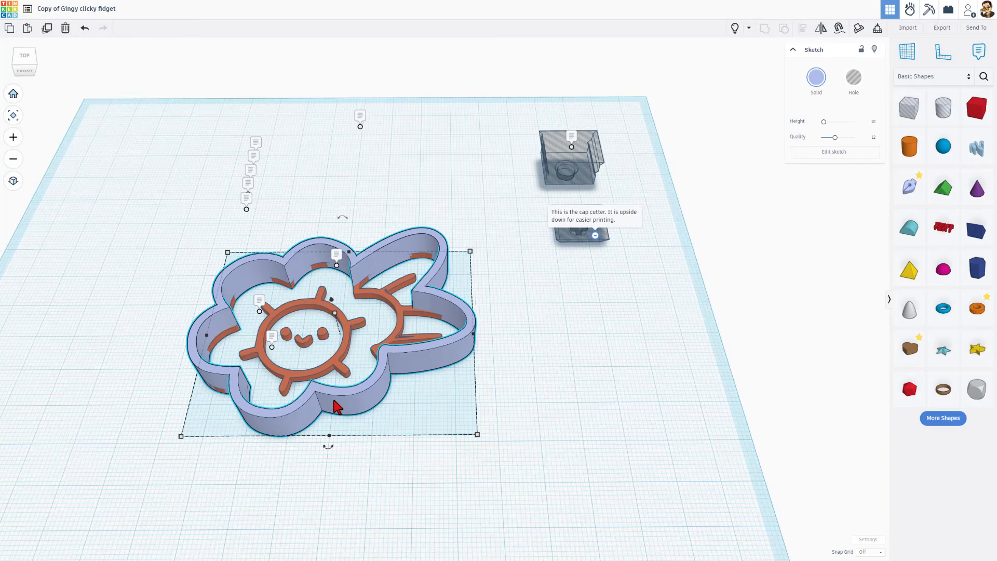
{"action": "left_click", "coordinate": [337, 406]}
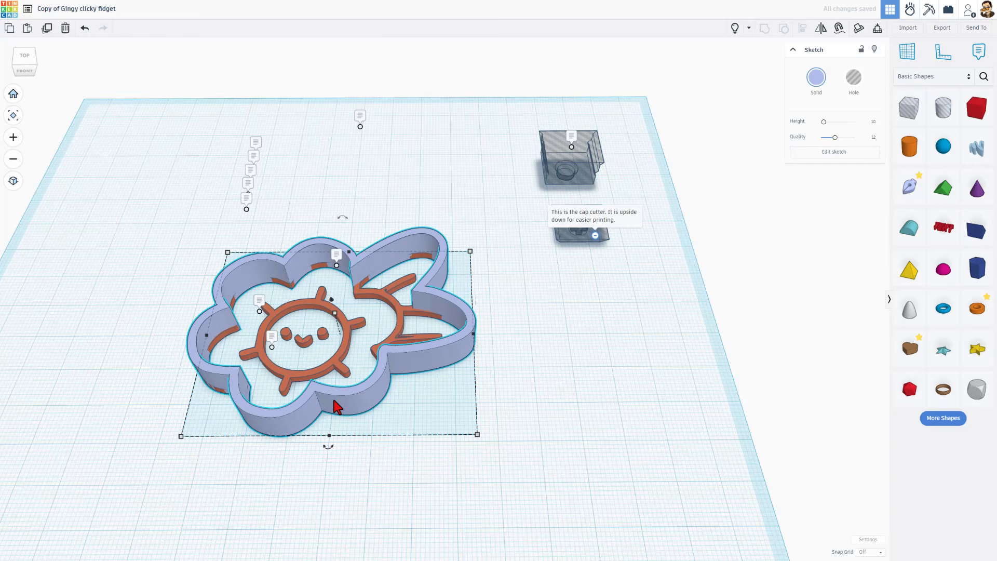
{"action": "double_click", "coordinate": [337, 406]}
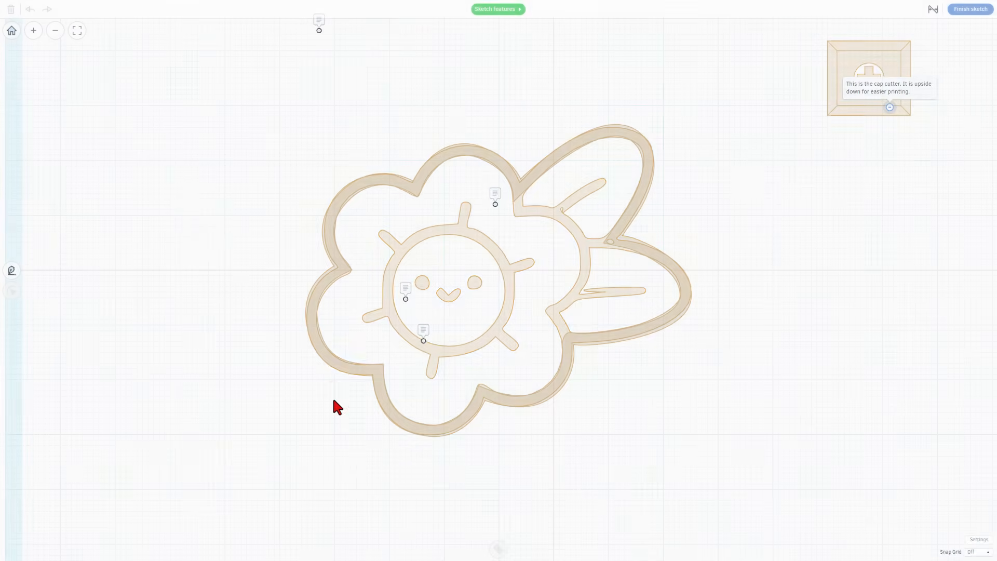
{"action": "left_click", "coordinate": [346, 269]}
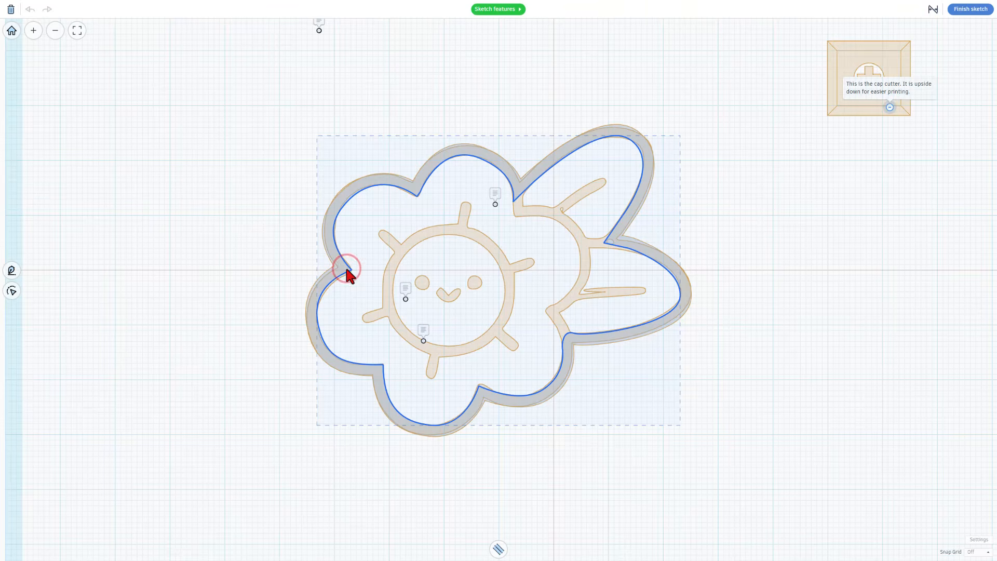
{"action": "left_click", "coordinate": [498, 546]}
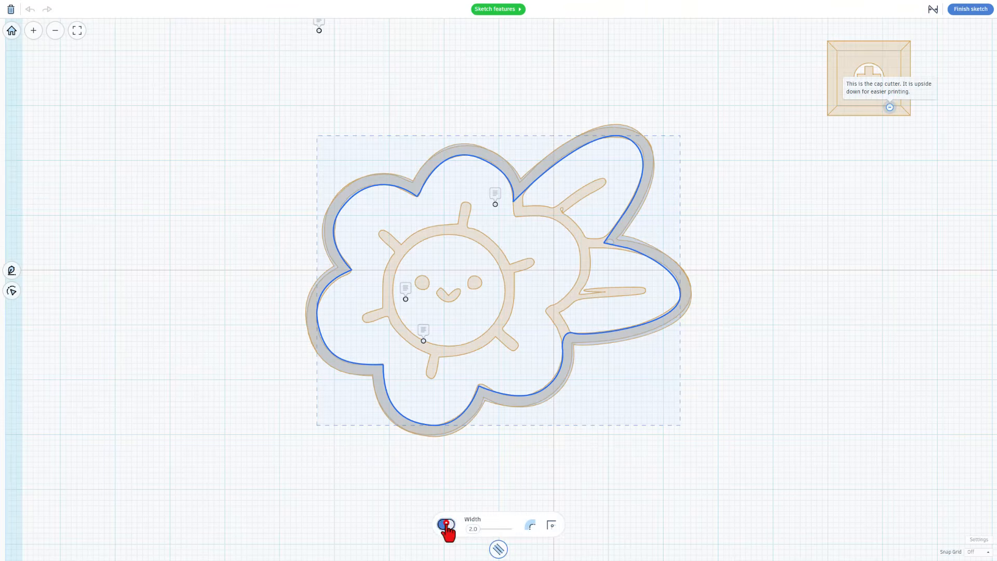
{"action": "left_click", "coordinate": [445, 525]}
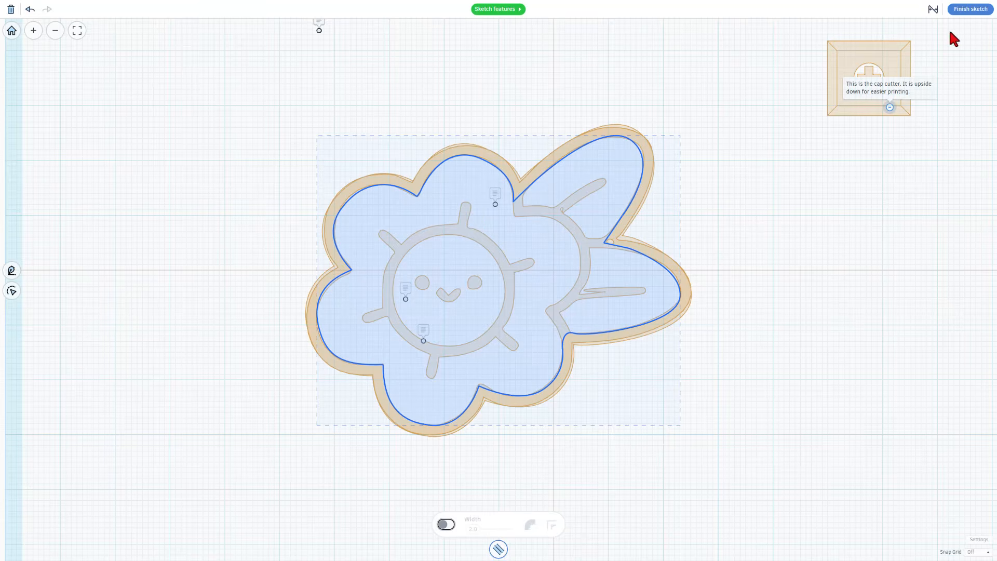
{"action": "left_click", "coordinate": [969, 10]}
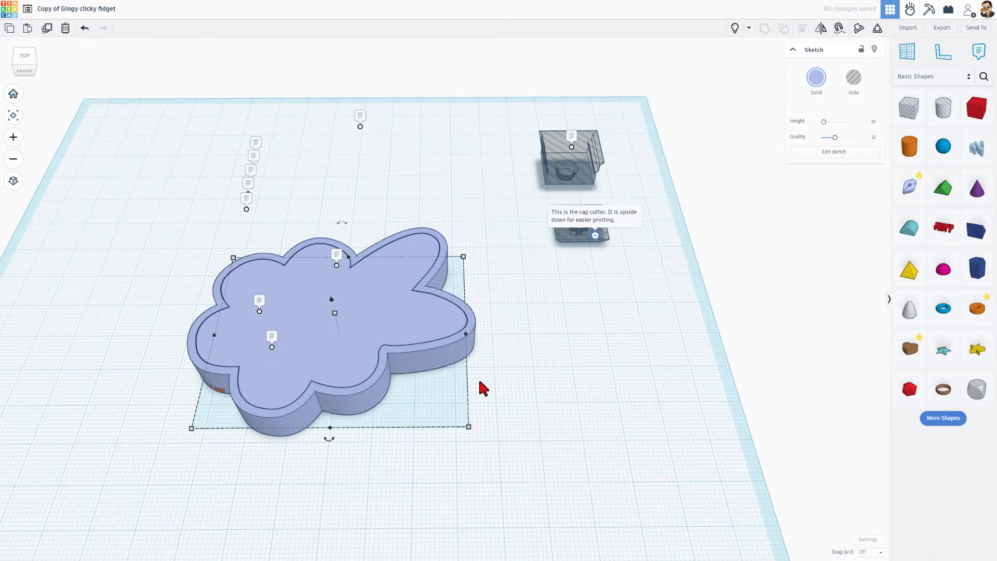
Colour the filled flower magenta and drag its height up to 15.00
{"action": "left_click", "coordinate": [514, 410]}
{"action": "mouse_move", "coordinate": [514, 409]}
{"action": "right_mouse_down"}
{"action": "mouse_move", "coordinate": [323, 358]}
{"action": "mouse_move", "coordinate": [369, 349]}
{"action": "right_mouse_up"}
{"action": "left_click", "coordinate": [322, 356]}
{"action": "left_click", "coordinate": [363, 344]}
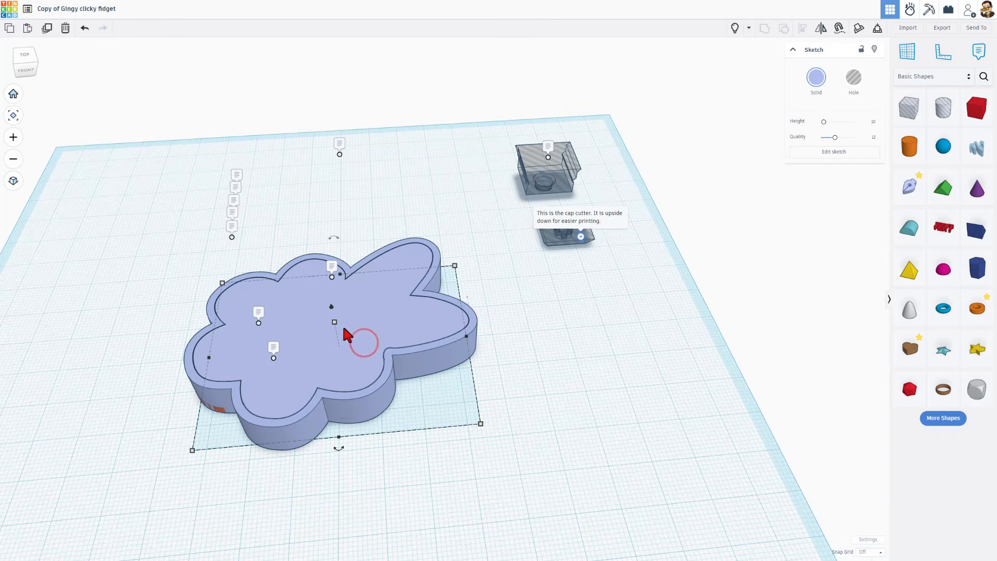
{"action": "left_click", "coordinate": [814, 79]}
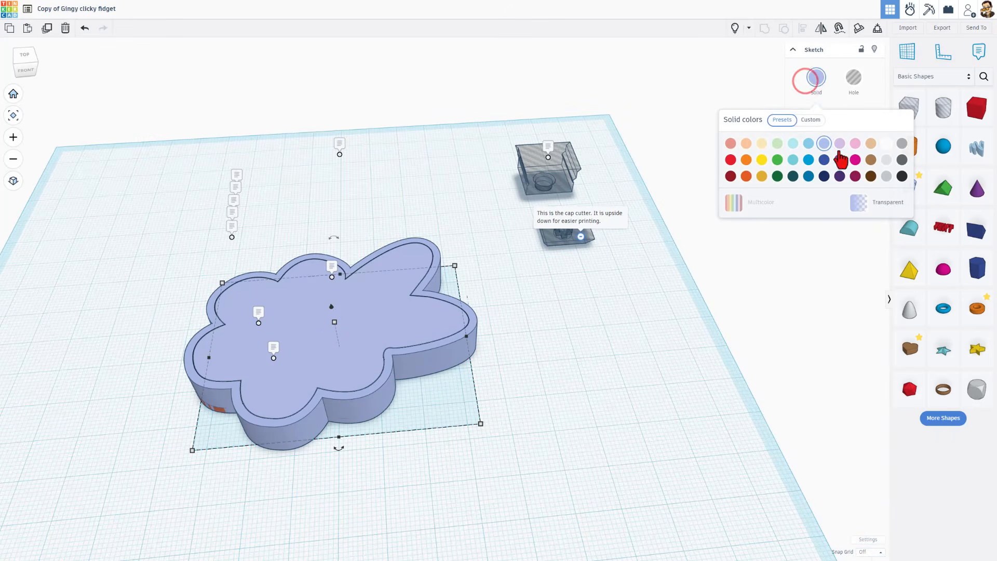
{"action": "left_click", "coordinate": [855, 159]}
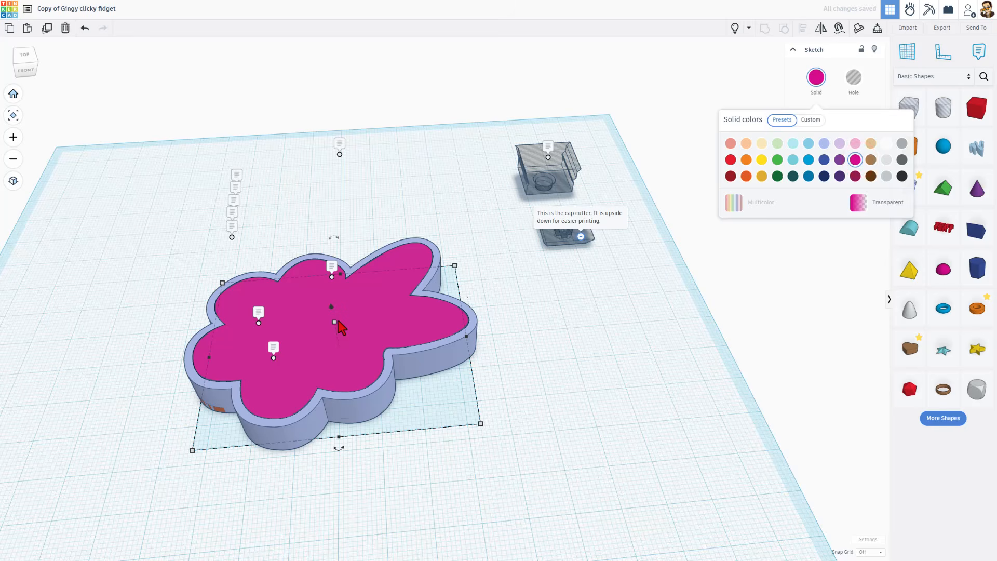
{"action": "left_click_drag", "start_coordinate": [334, 322], "coordinate": [375, 333]}
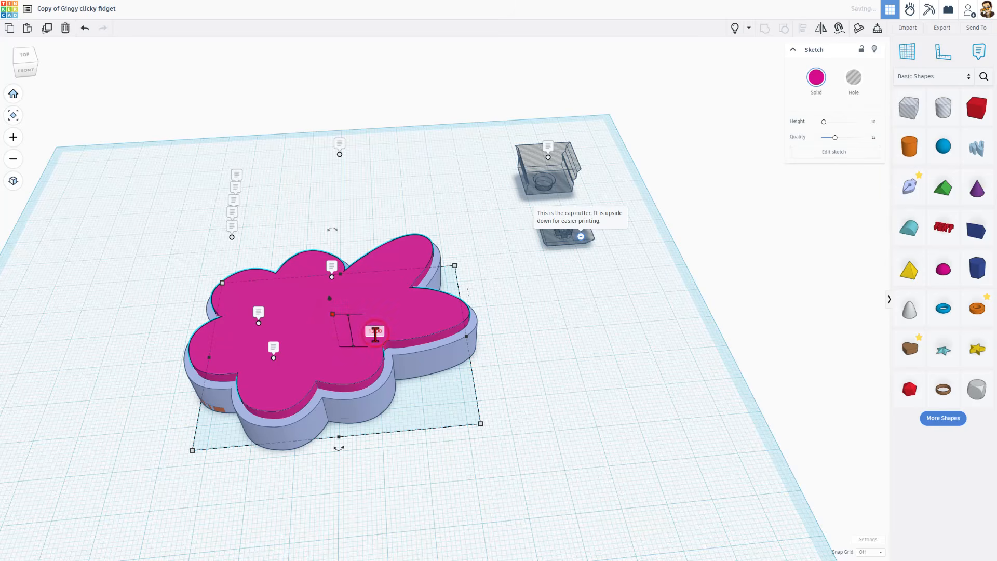
{"action": "key", "text": "shift"}
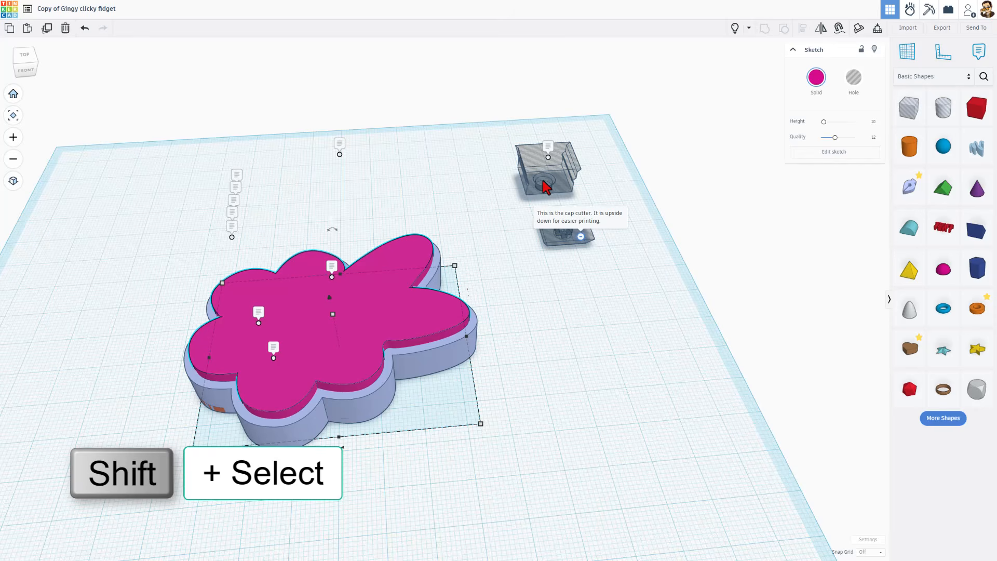
Centre the cap cutter on the flower in both directions using Align
{"action": "left_click", "coordinate": [547, 187], "text": "shift"}
{"action": "key", "text": "l"}
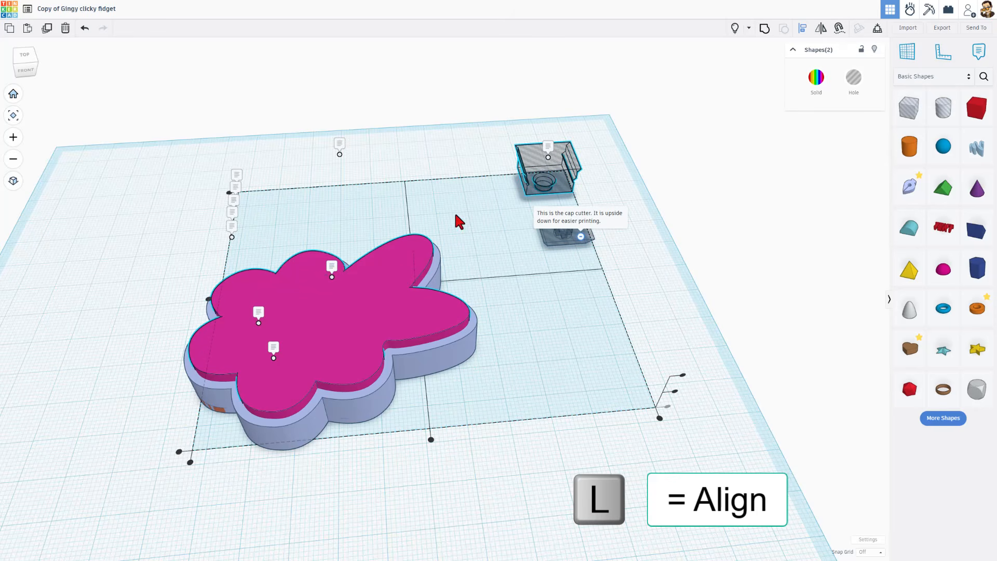
{"action": "left_click", "coordinate": [325, 323]}
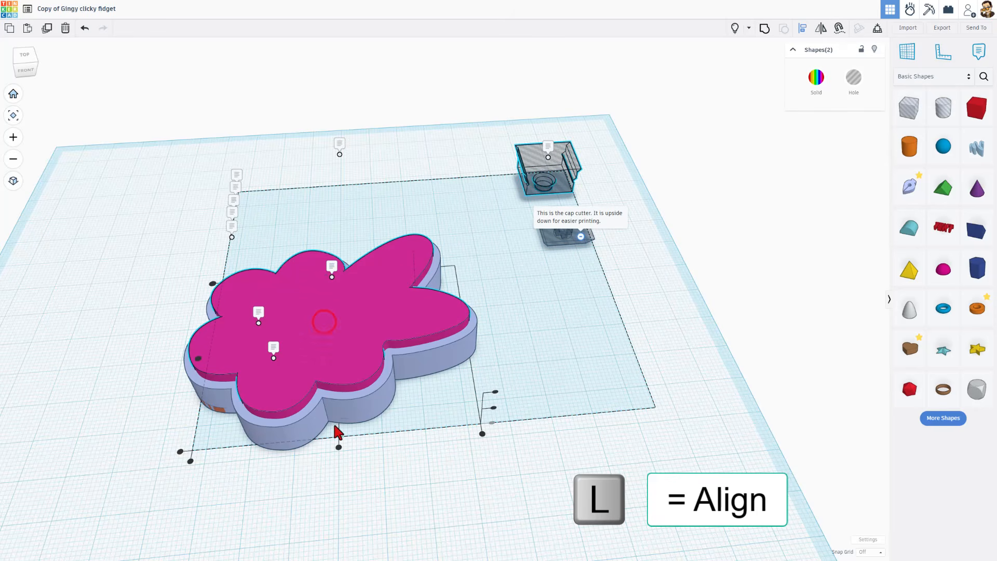
{"action": "left_click", "coordinate": [339, 448]}
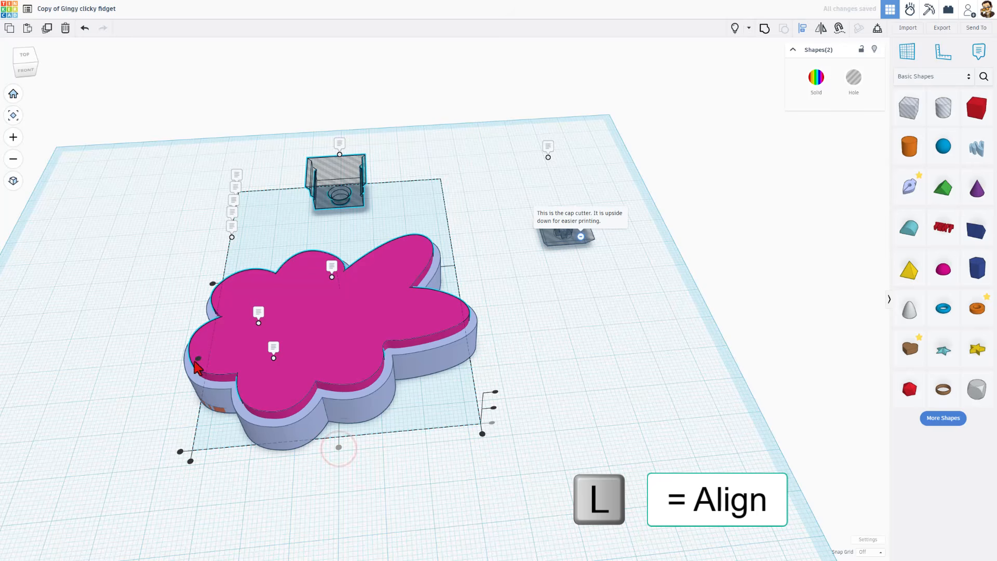
{"action": "left_click", "coordinate": [198, 359]}
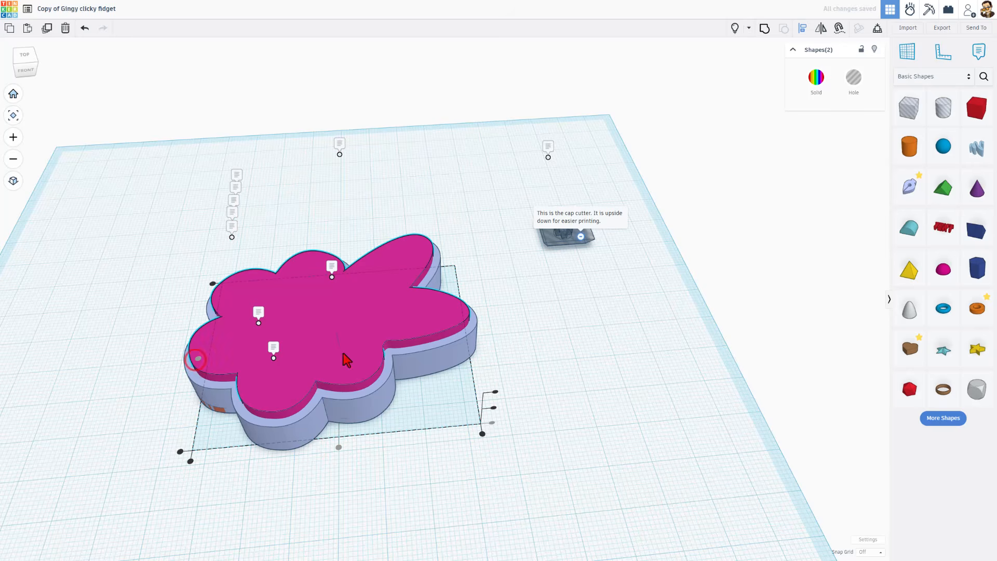
{"action": "left_click", "coordinate": [494, 392]}
Set the snap grid to 0.1 mm, raise the key socket hole slightly and nudge it left
{"action": "left_click", "coordinate": [357, 320]}
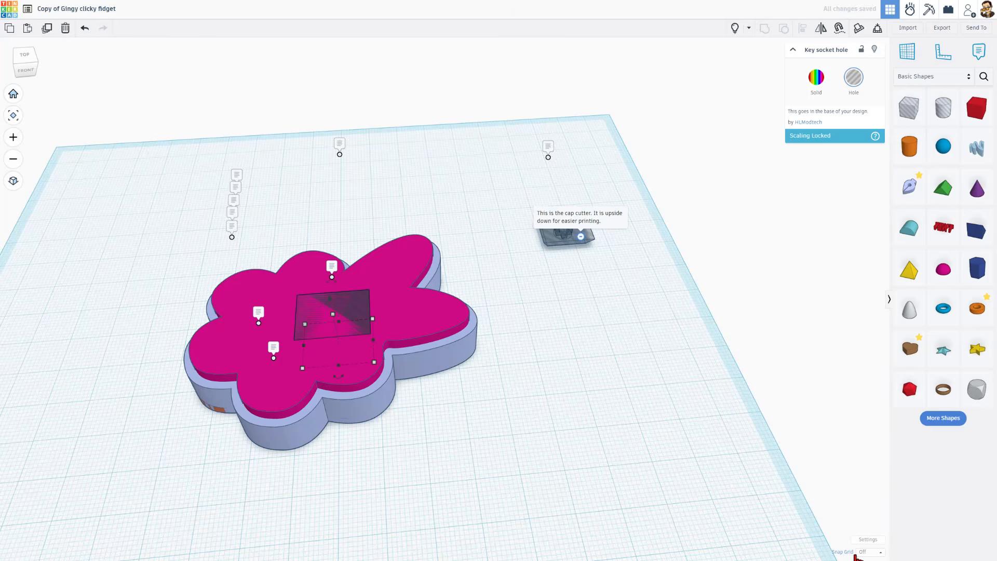
{"action": "left_click", "coordinate": [863, 552]}
{"action": "left_click", "coordinate": [864, 473]}
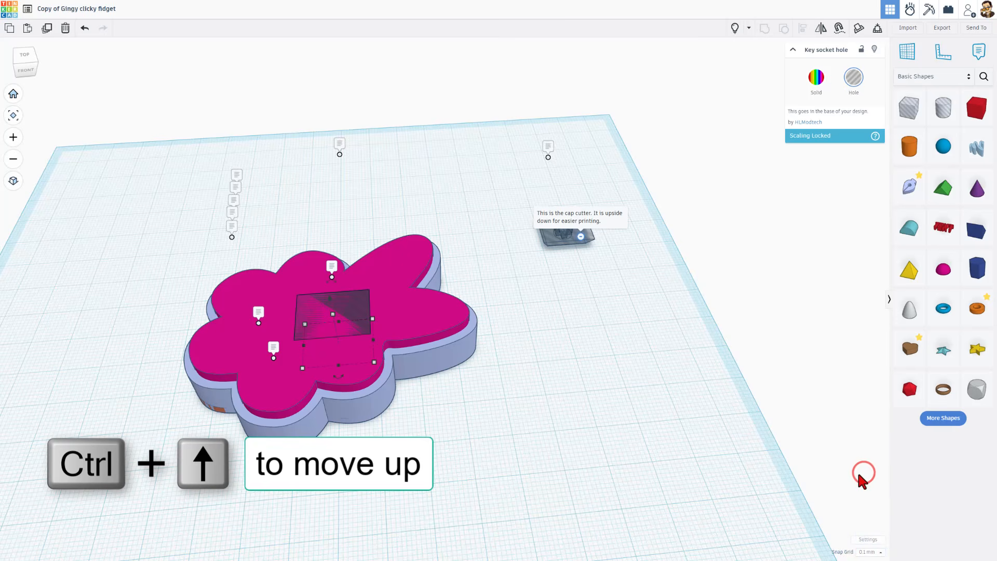
{"action": "key", "text": "ctrl+Up"}
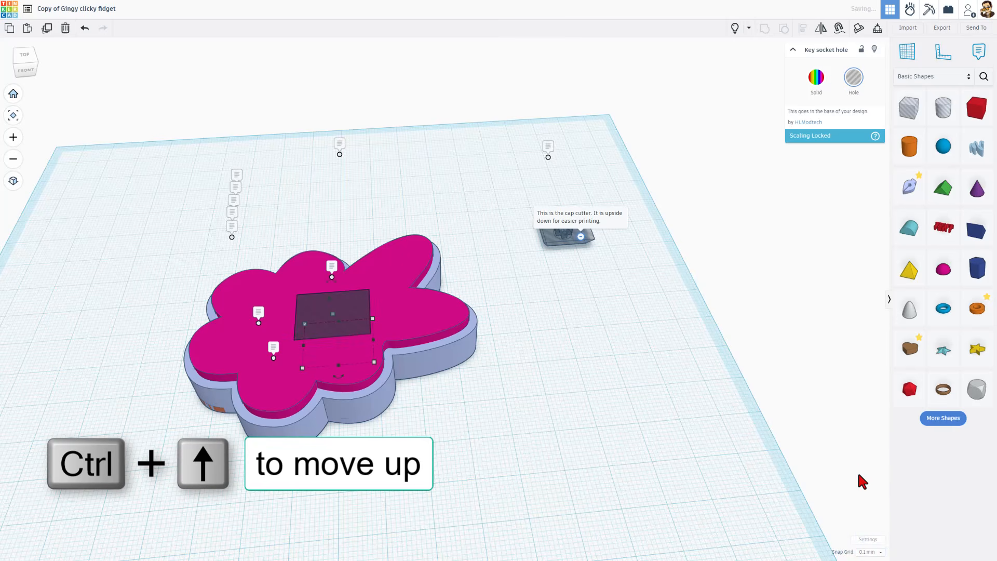
{"action": "right_click_drag", "start_coordinate": [552, 445], "coordinate": [423, 367]}
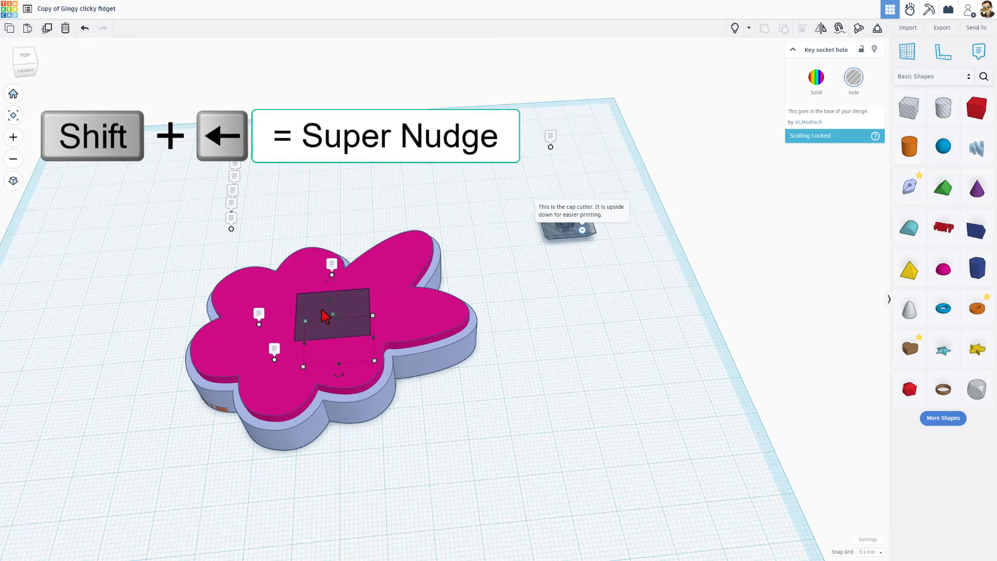
{"action": "key", "text": "shift+Left"}
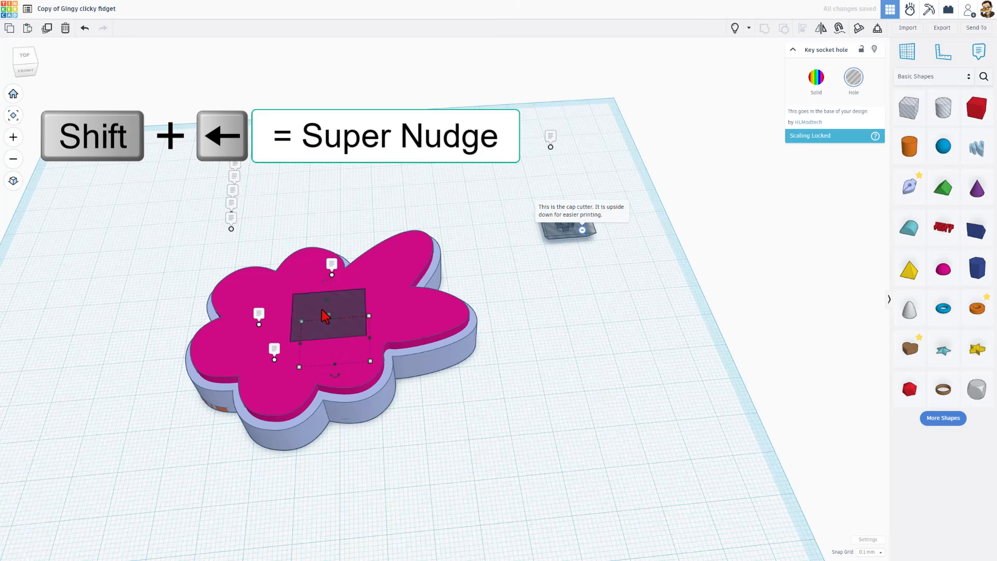
{"action": "key", "text": "Left"}
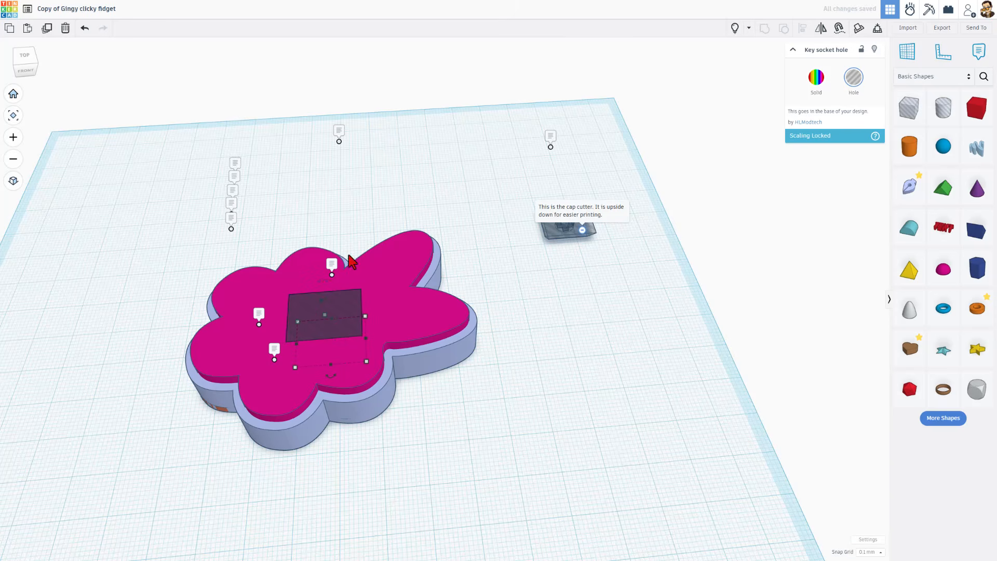
{"action": "left_click", "coordinate": [381, 203]}
{"action": "left_click", "coordinate": [332, 305]}
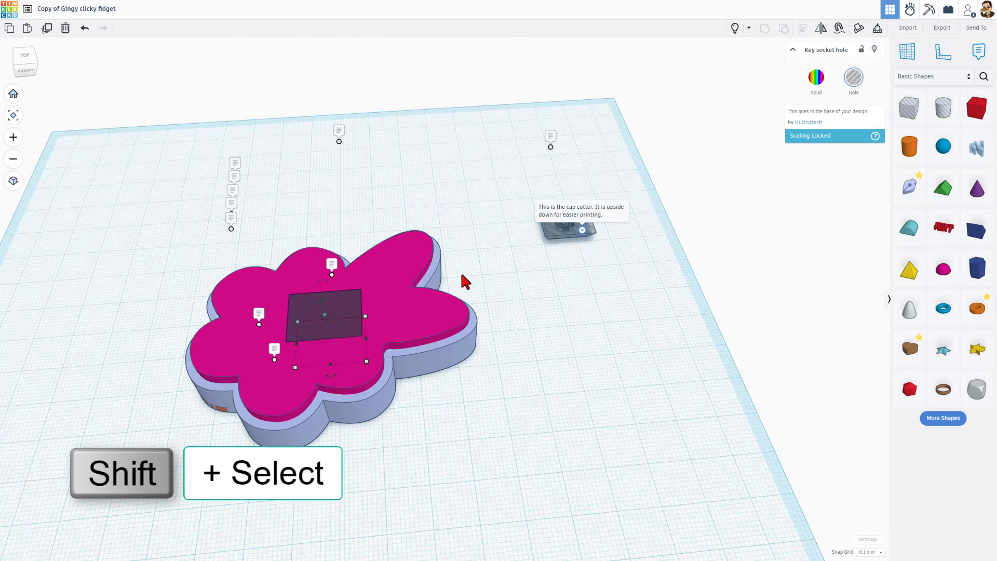
Duplicate the flower with its hole, move the copy back and set its height to 4 mm
{"action": "left_click", "coordinate": [396, 319], "text": "shift"}
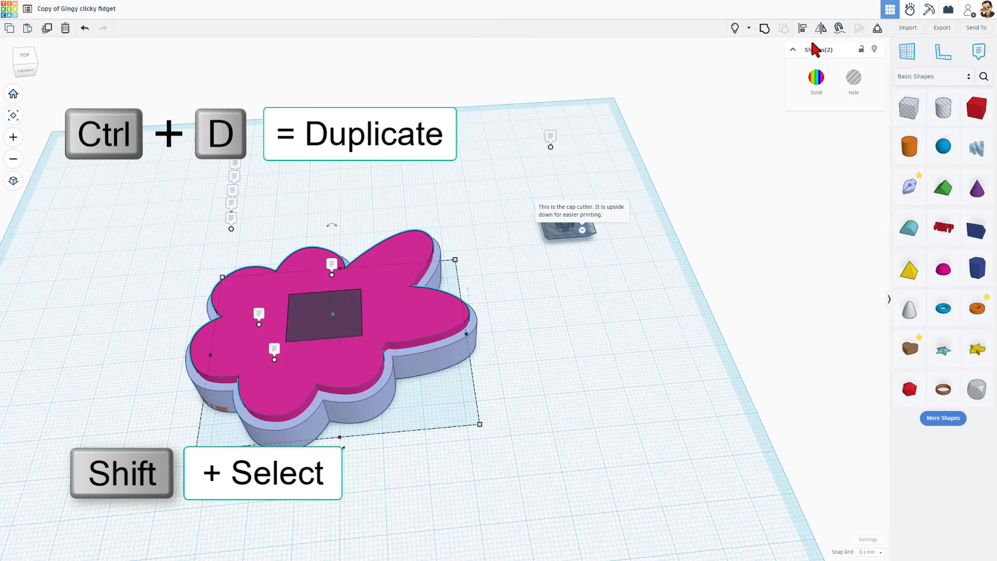
{"action": "key", "text": "ctrl+d"}
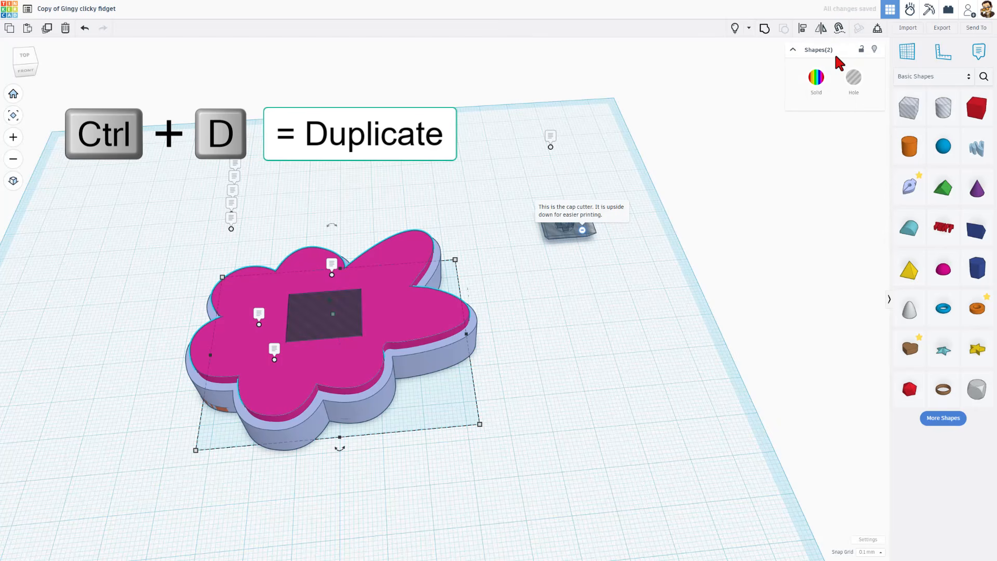
{"action": "key", "text": "shift+Up"}
{"action": "key", "text": "shift+Up"}
{"action": "key", "text": "shift+Up"}
{"action": "key", "text": "shift+Up"}
{"action": "key", "text": "shift+Up"}
{"action": "key", "text": "shift+Up"}
{"action": "key", "text": "shift+Up"}
{"action": "key", "text": "shift+Up"}
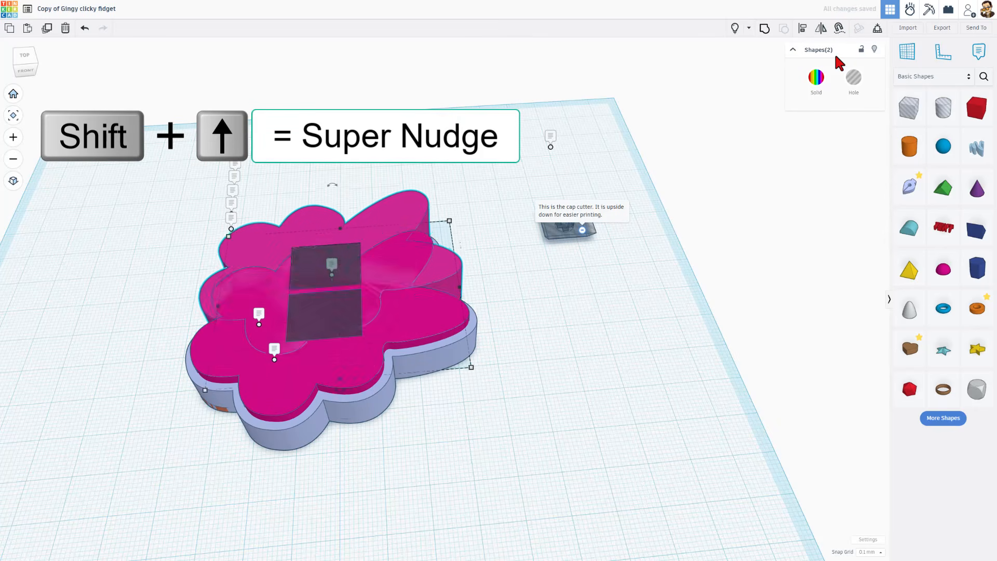
{"action": "key", "text": "shift+Up"}
{"action": "key", "text": "shift+Up"}
{"action": "key", "text": "shift+Up"}
{"action": "key", "text": "shift+Up"}
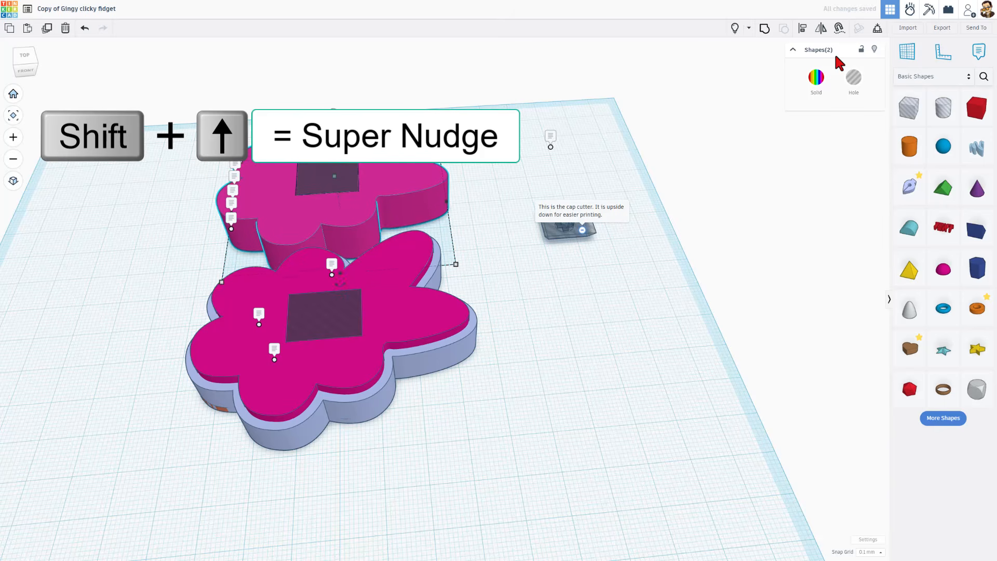
{"action": "key", "text": "Escape"}
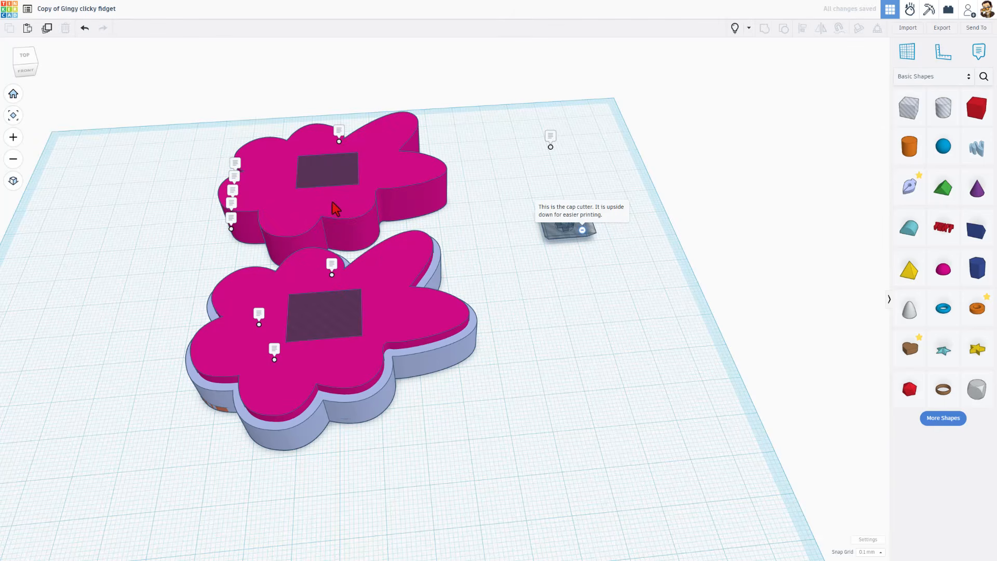
{"action": "left_click", "coordinate": [333, 204]}
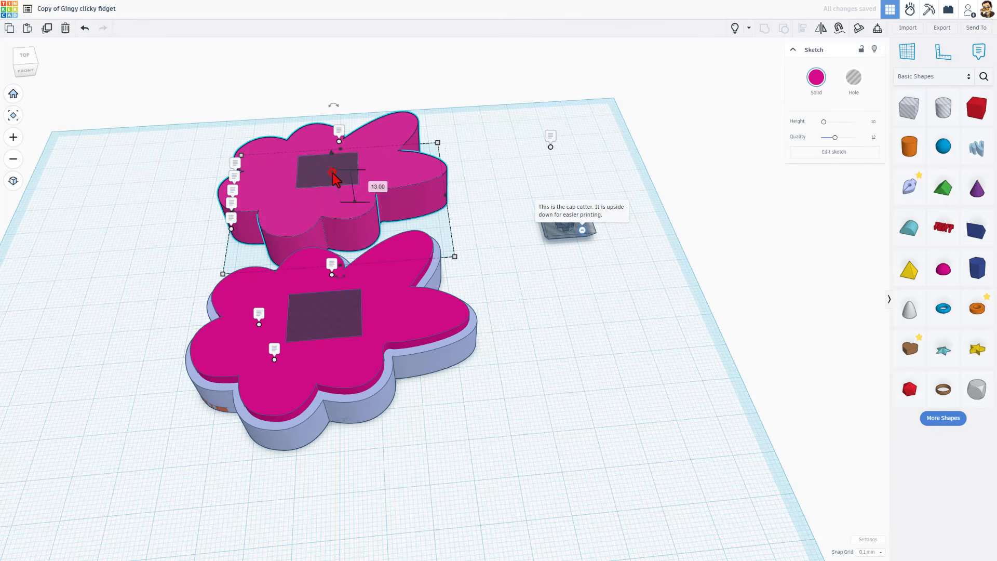
{"action": "left_click", "coordinate": [378, 186]}
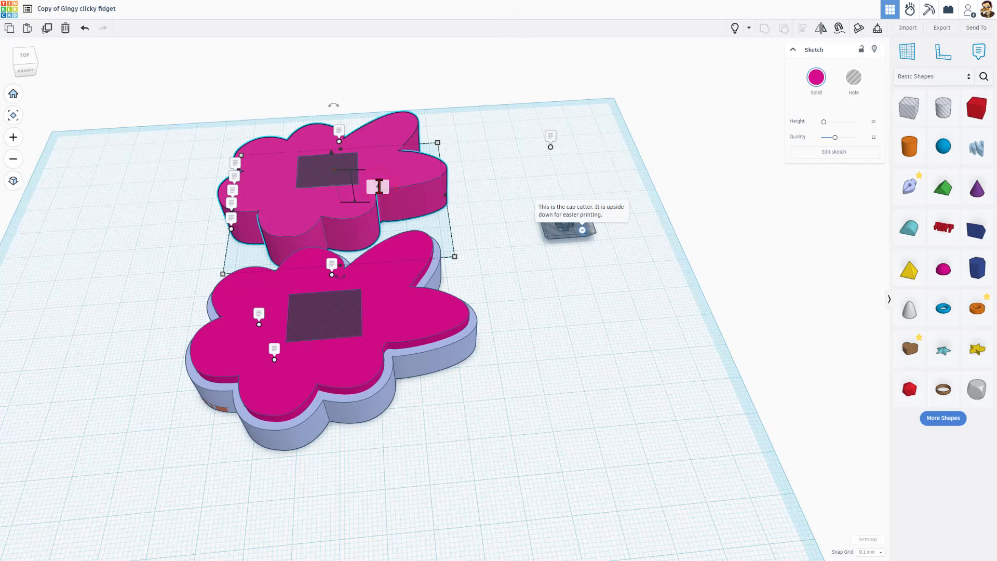
{"action": "type", "text": "4"}
{"action": "key", "text": "Return"}
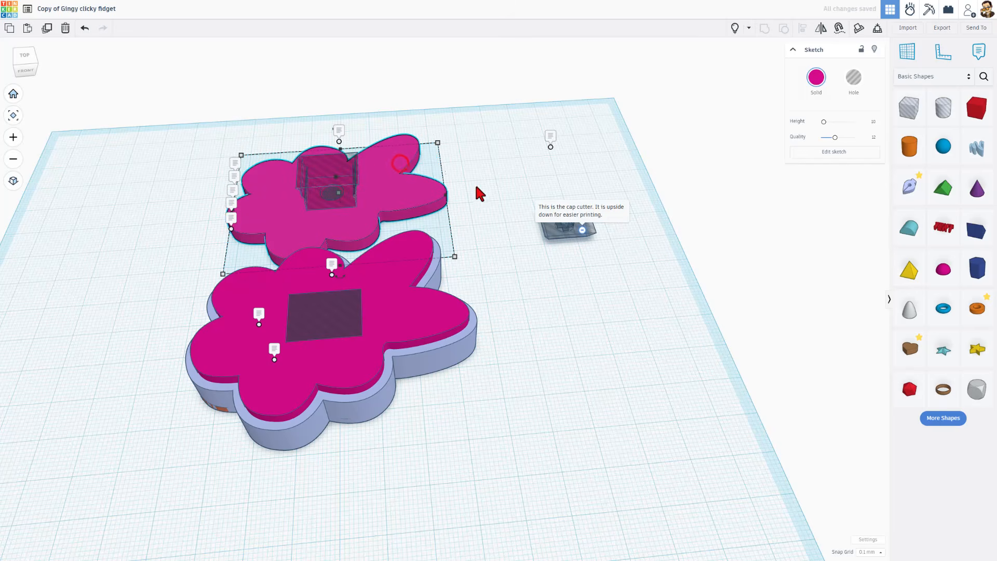
Duplicate the cap cutter and box, then delete the cutter box from the thin flower
{"action": "left_click", "coordinate": [477, 184]}
{"action": "left_click", "coordinate": [556, 240]}
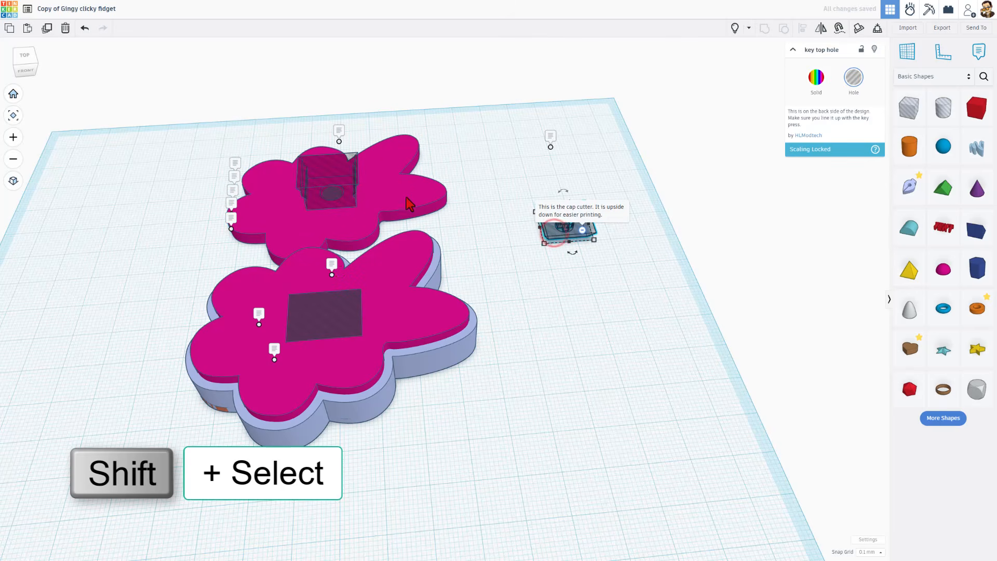
{"action": "left_click", "coordinate": [329, 183], "text": "shift"}
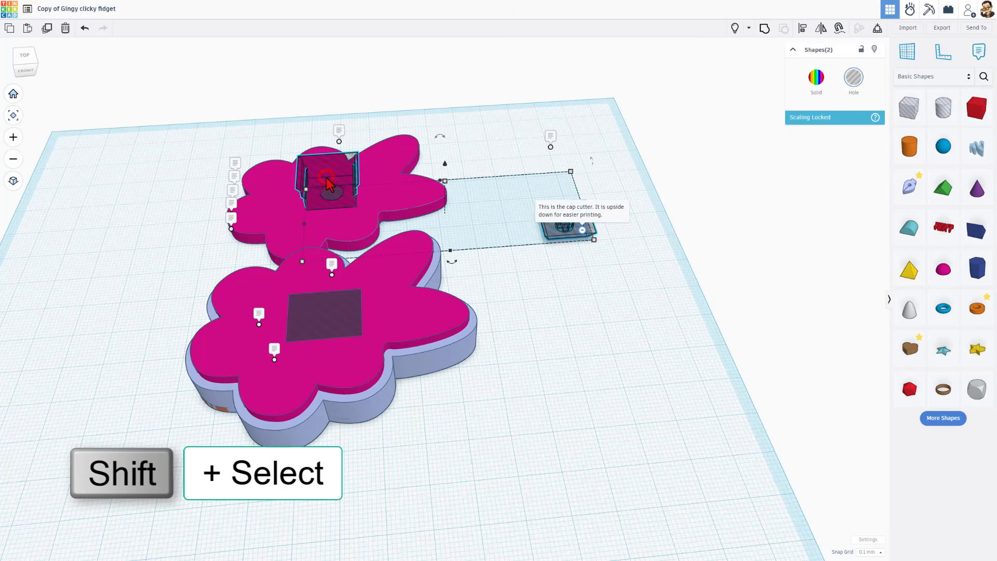
{"action": "key", "text": "ctrl+d"}
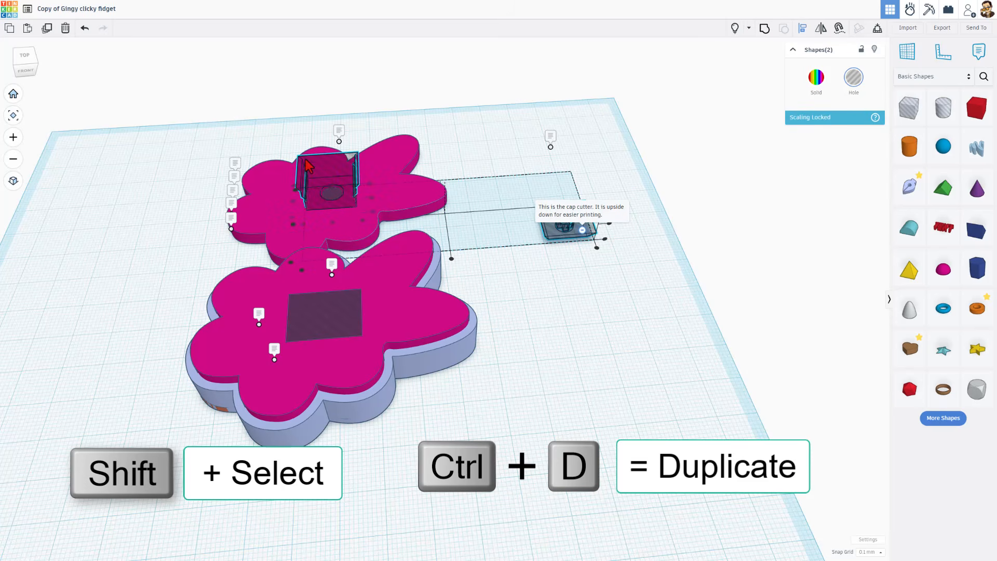
{"action": "mouse_move", "coordinate": [319, 176]}
{"action": "left_mouse_down"}
{"action": "mouse_move", "coordinate": [304, 216]}
{"action": "mouse_move", "coordinate": [332, 226]}
{"action": "left_mouse_up"}
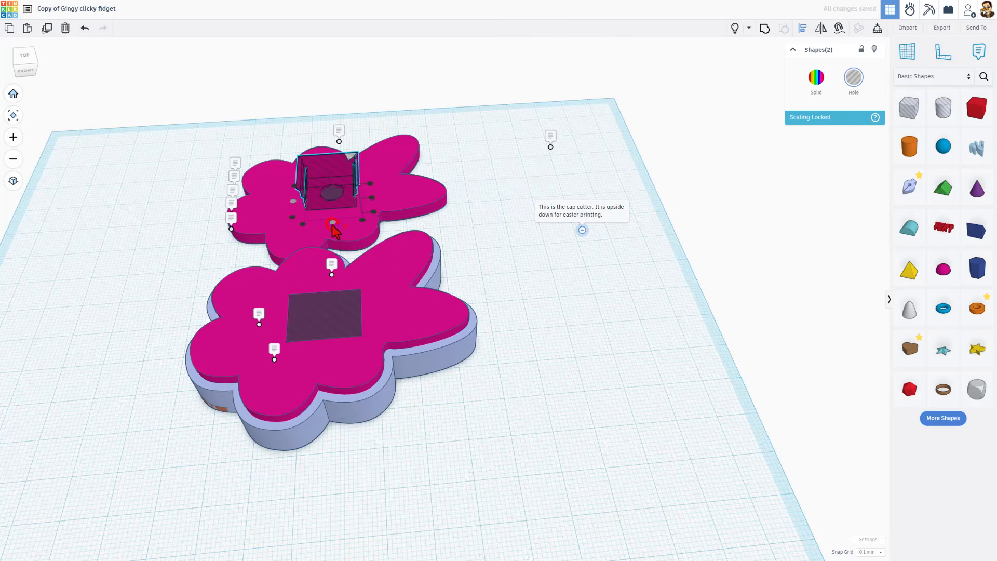
{"action": "left_click", "coordinate": [485, 236]}
{"action": "left_click", "coordinate": [335, 195]}
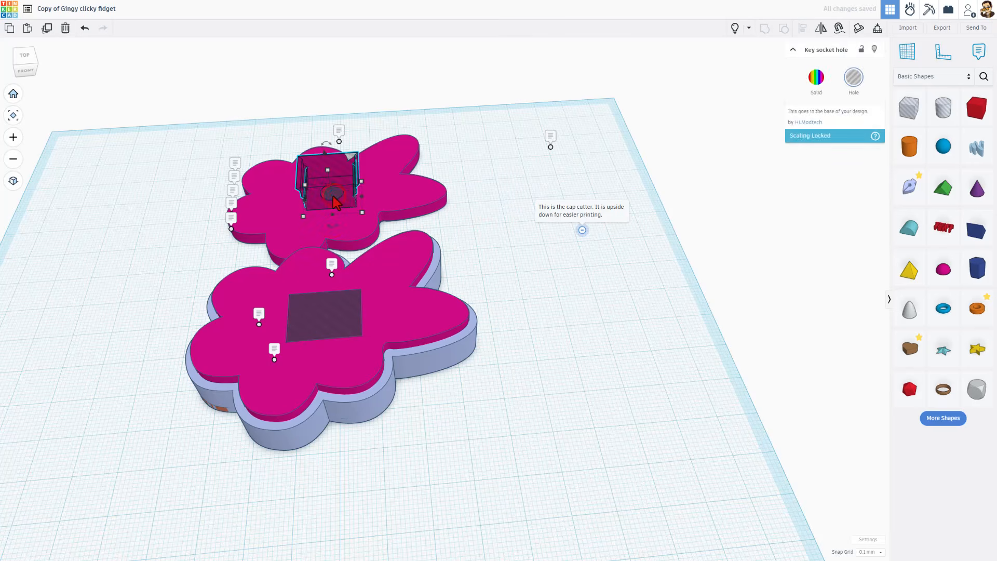
{"action": "key", "text": "Delete"}
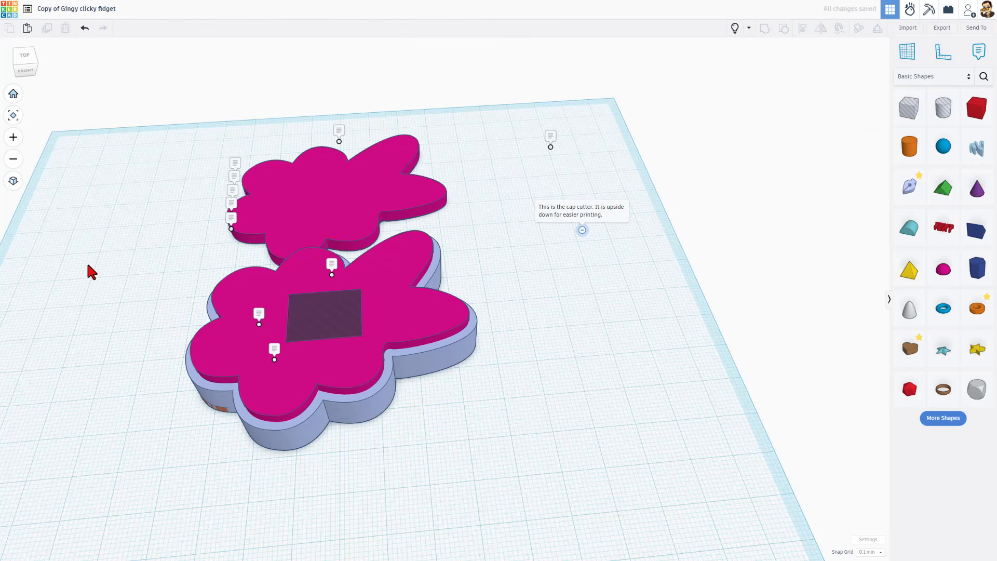
Group the square key socket hole with the front flower base from a top-down view
{"action": "mouse_move", "coordinate": [88, 264]}
{"action": "right_mouse_down"}
{"action": "mouse_move", "coordinate": [311, 89]}
{"action": "mouse_move", "coordinate": [285, 134]}
{"action": "right_mouse_up"}
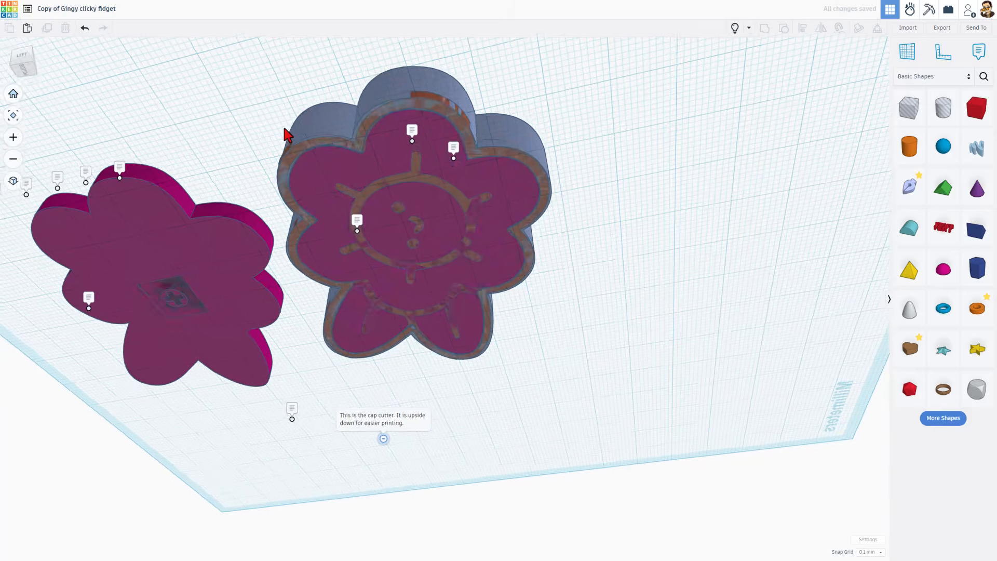
{"action": "scroll", "coordinate": [154, 300], "scroll_direction": "up", "scroll_amount": 5}
{"action": "right_click_drag", "start_coordinate": [151, 294], "coordinate": [252, 119]}
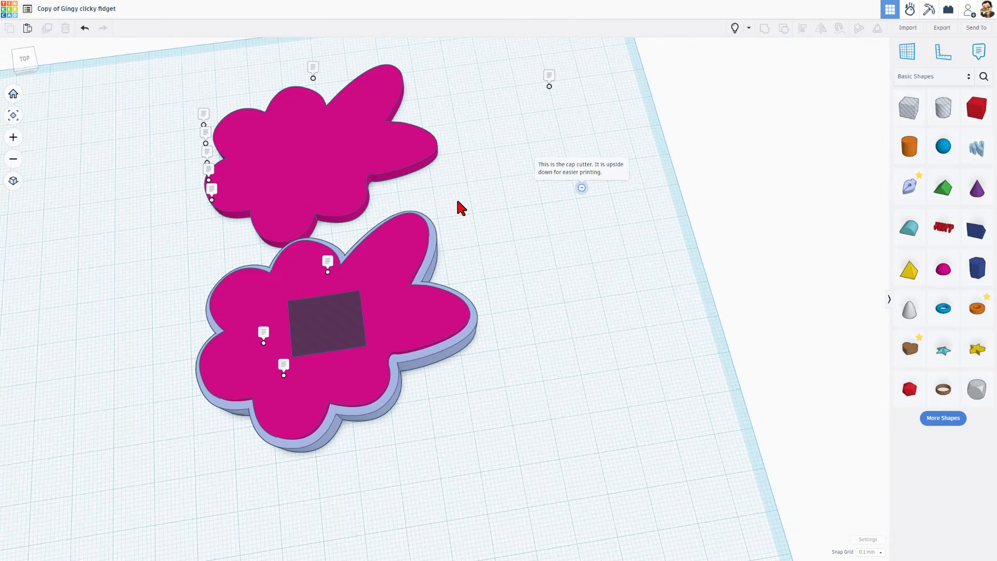
{"action": "left_click", "coordinate": [329, 319]}
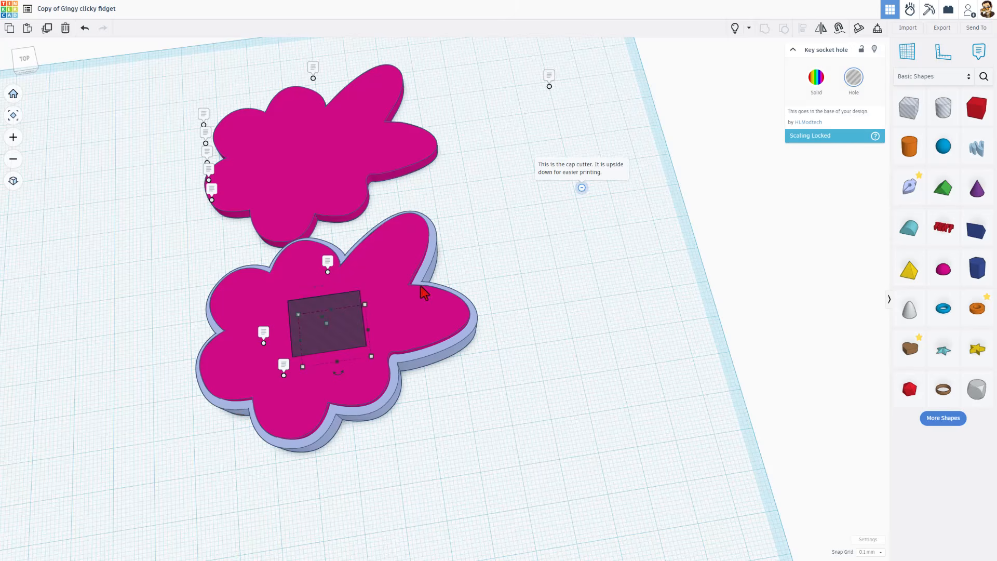
{"action": "left_click", "coordinate": [402, 270], "text": "shift"}
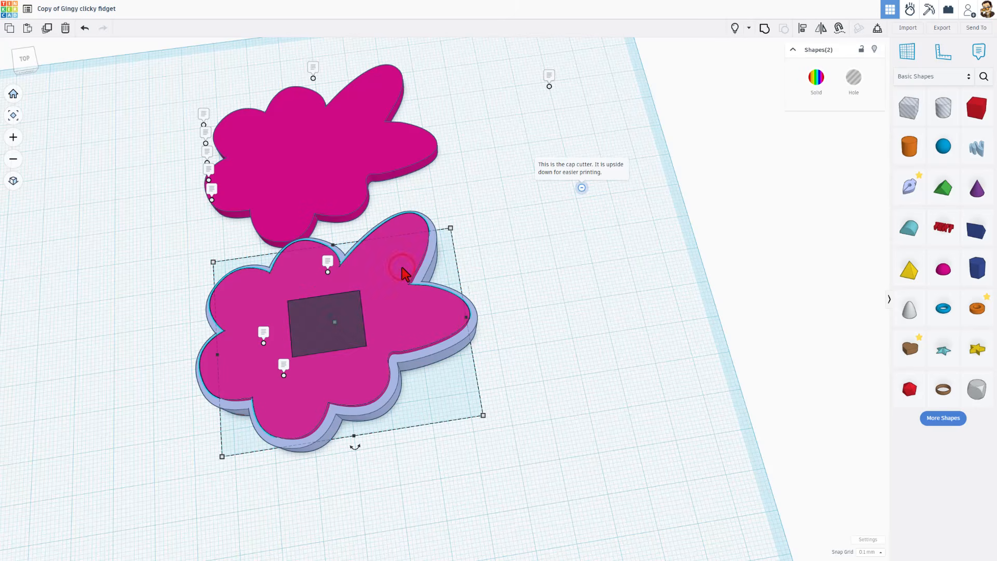
{"action": "key", "text": "ctrl+g"}
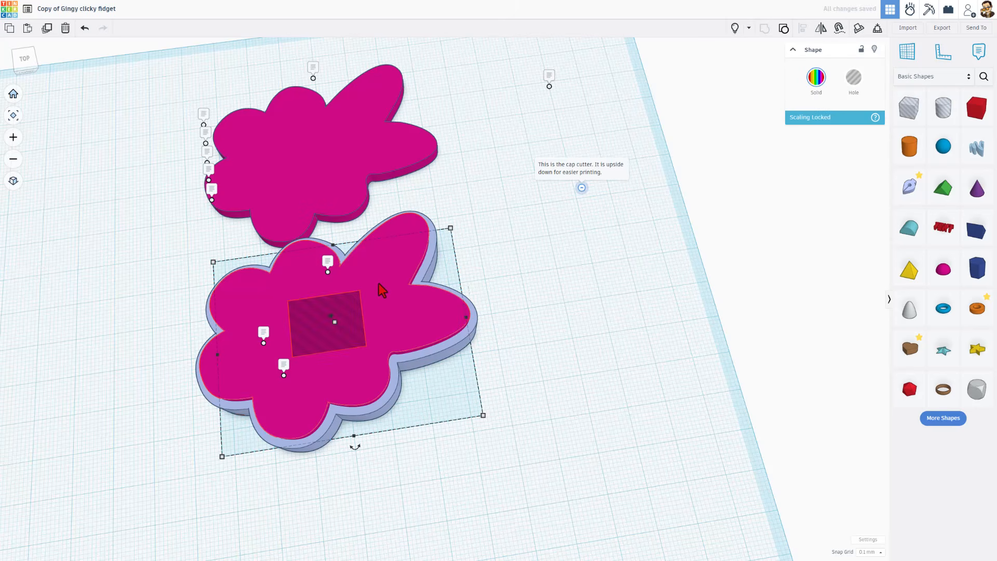
{"action": "right_click_drag", "start_coordinate": [482, 397], "coordinate": [472, 362]}
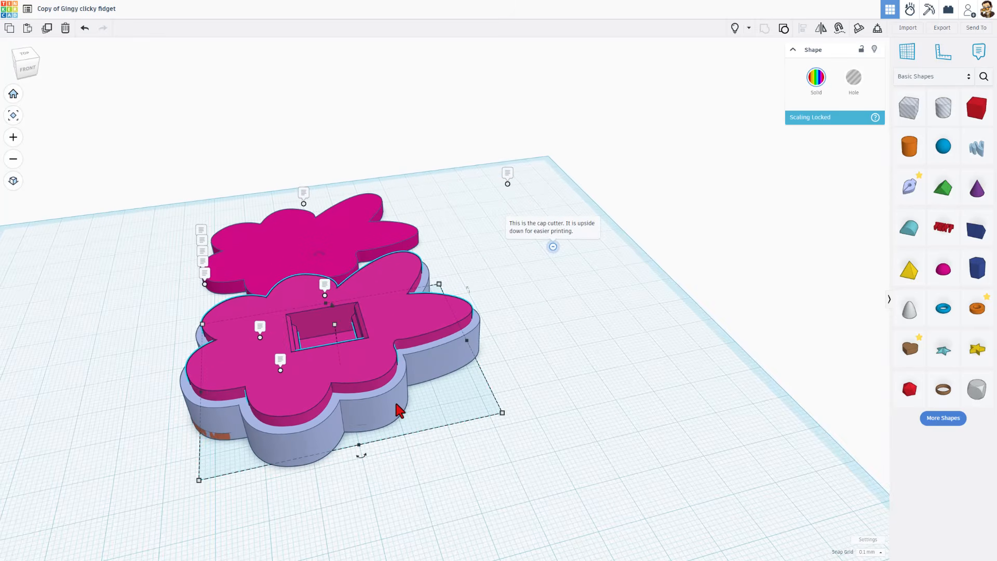
Narrow the flower outline's wall width to 1 and finish the sketch
{"action": "double_click", "coordinate": [399, 411]}
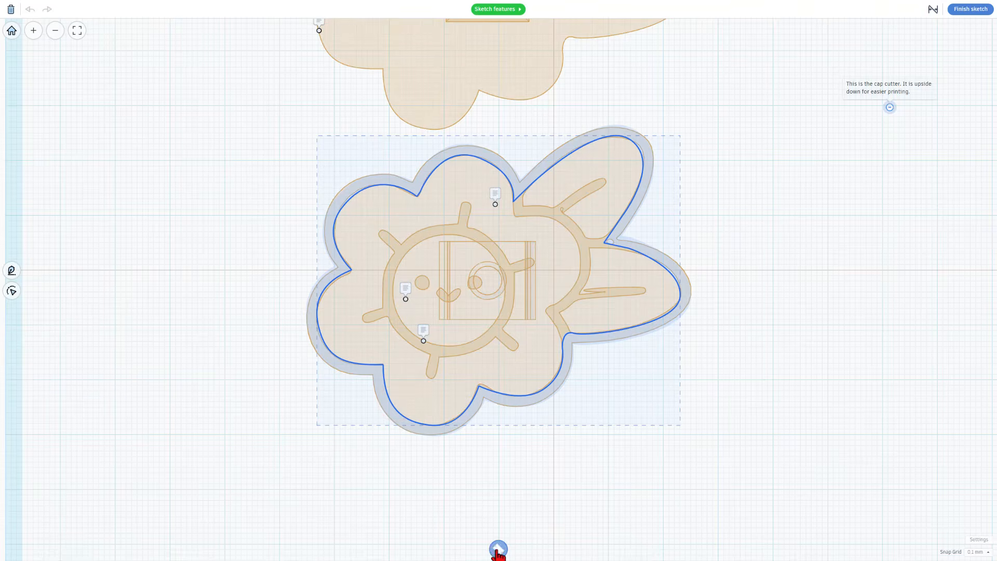
{"action": "left_click", "coordinate": [498, 550]}
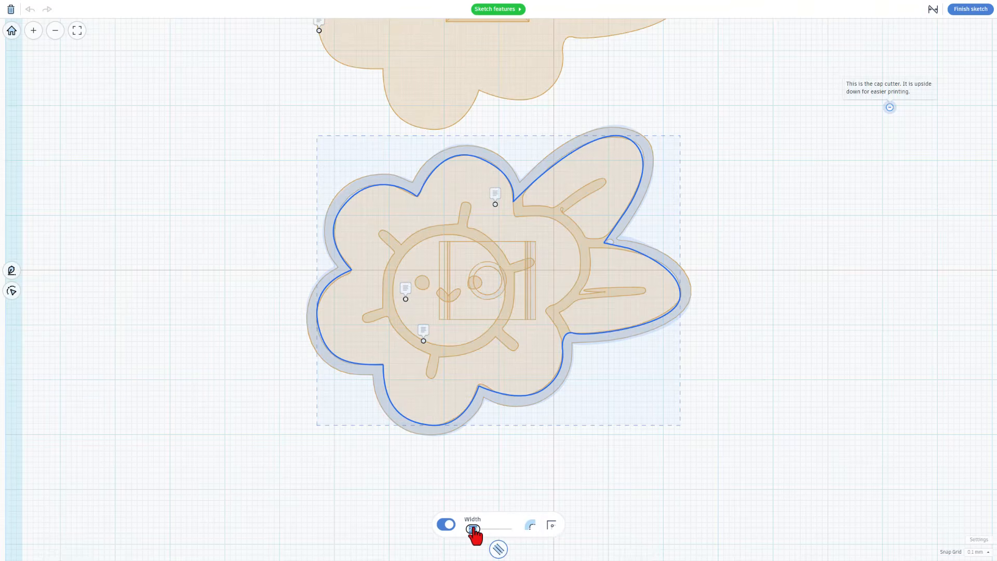
{"action": "type", "text": "1.4"}
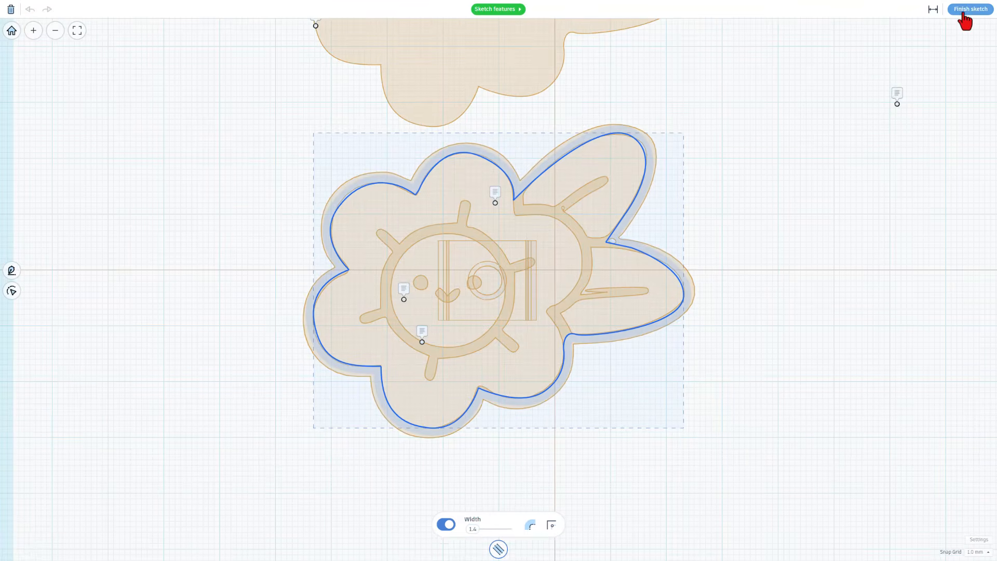
{"action": "left_click", "coordinate": [963, 15]}
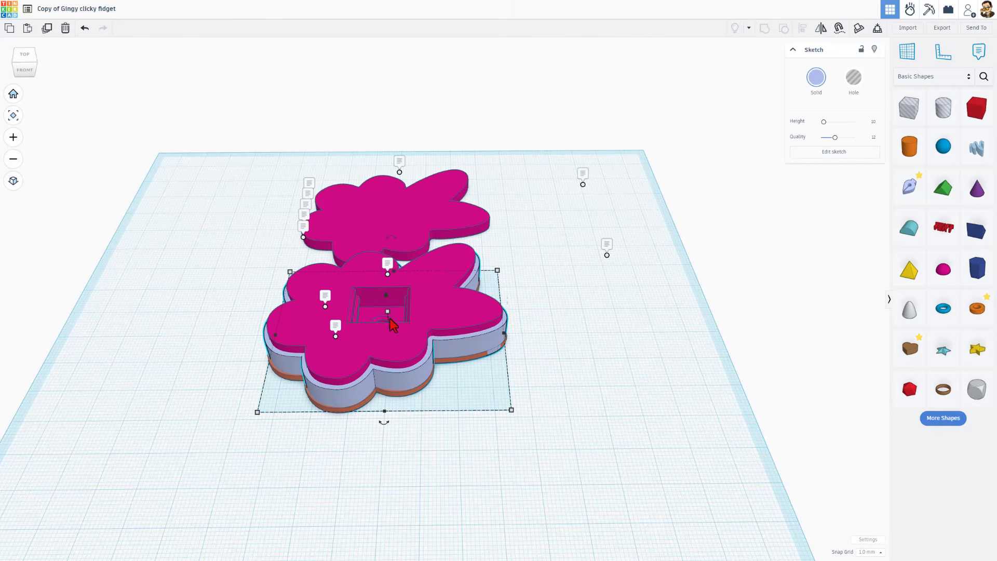
Set the flower box's height to 17 mm
{"action": "mouse_move", "coordinate": [389, 314]}
{"action": "left_click", "coordinate": [432, 326]}
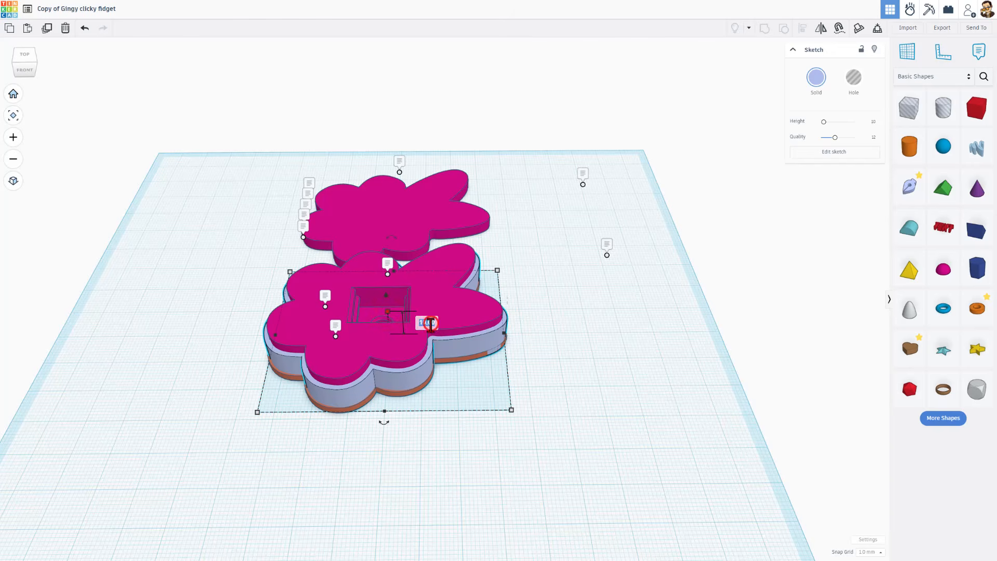
{"action": "key", "text": "Return"}
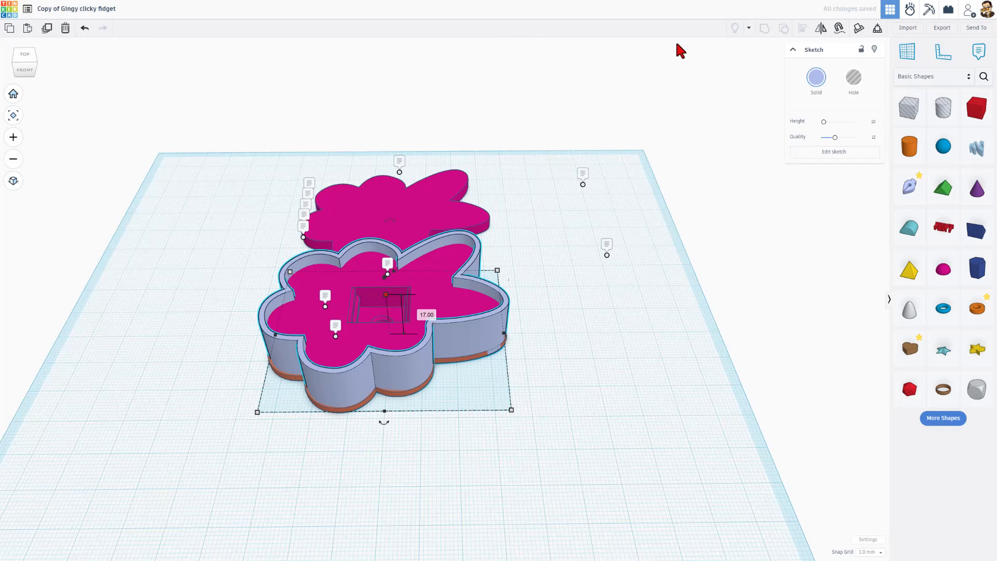
Hide all note markers via the visibility options
{"action": "left_click", "coordinate": [748, 29]}
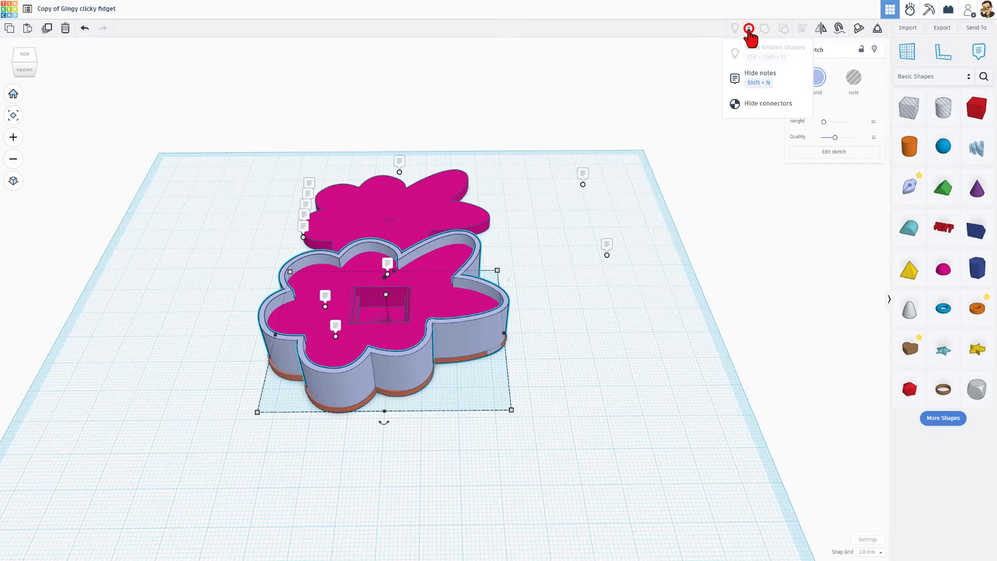
{"action": "left_click", "coordinate": [751, 87]}
{"action": "left_click", "coordinate": [590, 217]}
{"action": "right_click_drag", "start_coordinate": [525, 296], "coordinate": [467, 344]}
{"action": "left_click", "coordinate": [447, 358]}
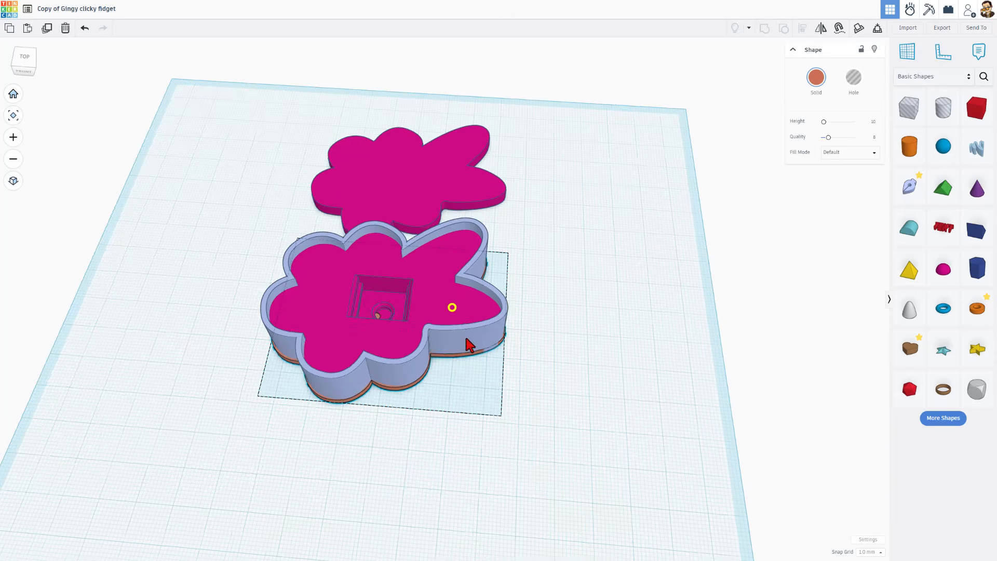
Try aligning the upper flower to the flower box, then undo the alignment
{"action": "left_click", "coordinate": [414, 152], "text": "shift"}
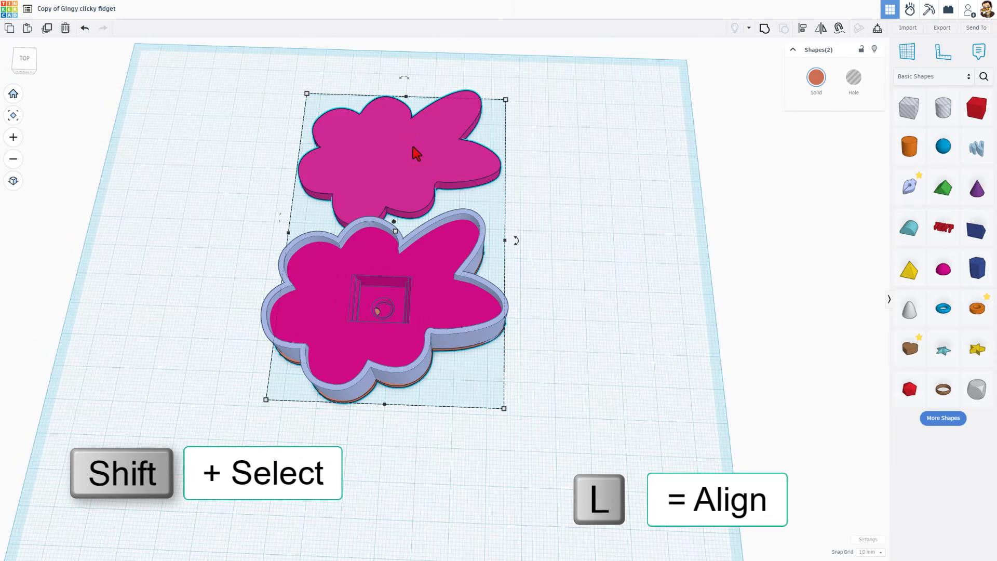
{"action": "key", "text": "l"}
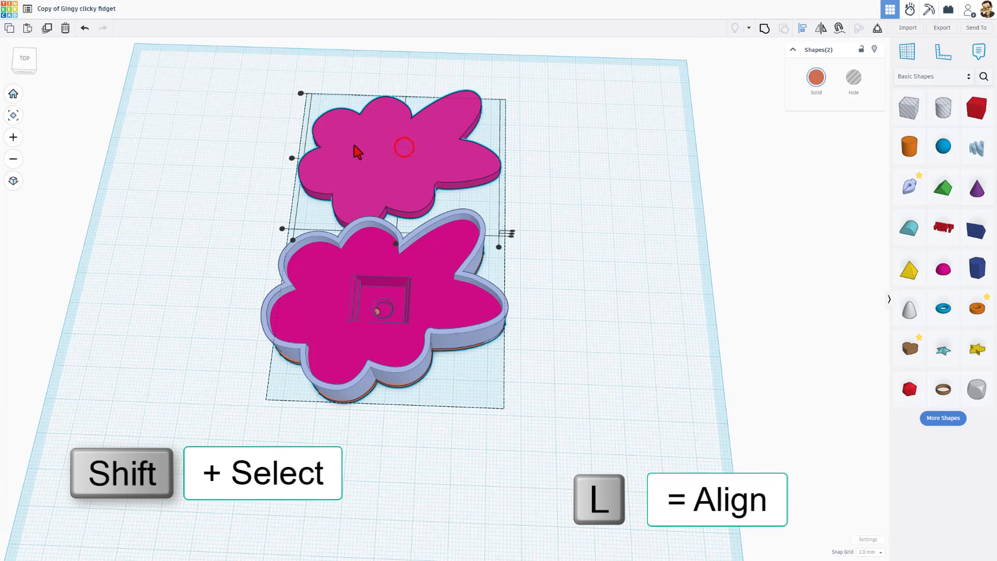
{"action": "left_click", "coordinate": [292, 157]}
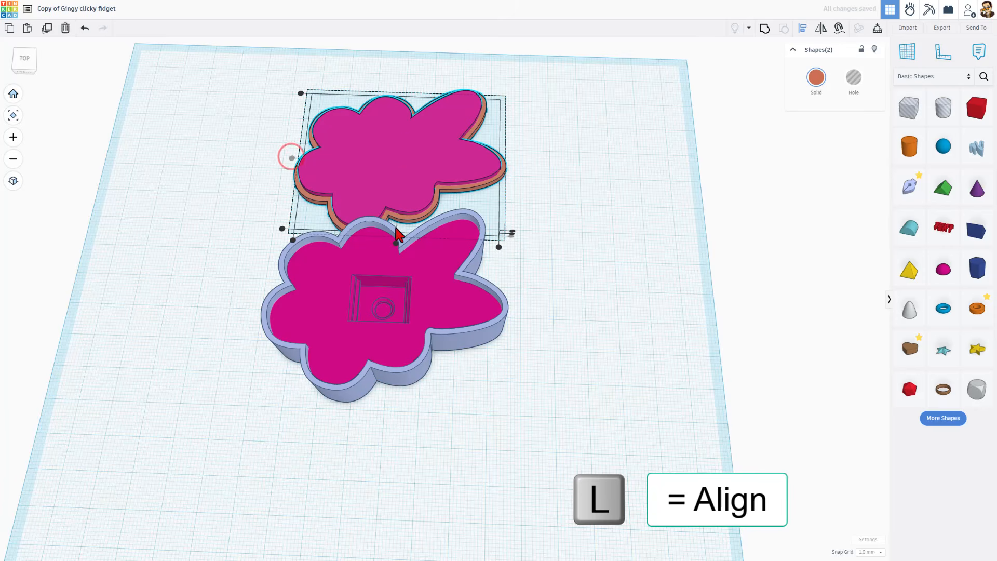
{"action": "left_click", "coordinate": [396, 243]}
{"action": "right_click_drag", "start_coordinate": [409, 233], "coordinate": [499, 176]}
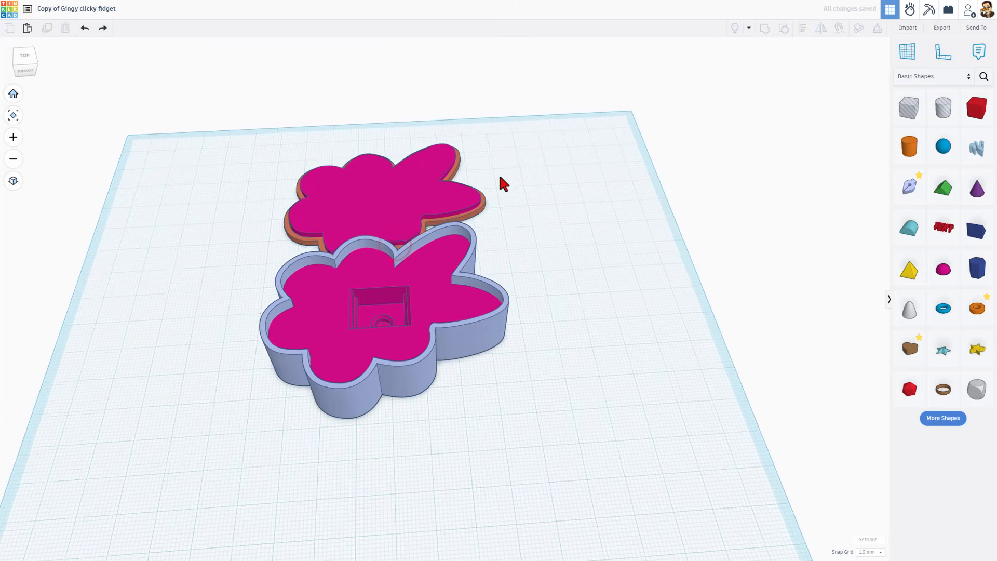
{"action": "key", "text": "ctrl+z"}
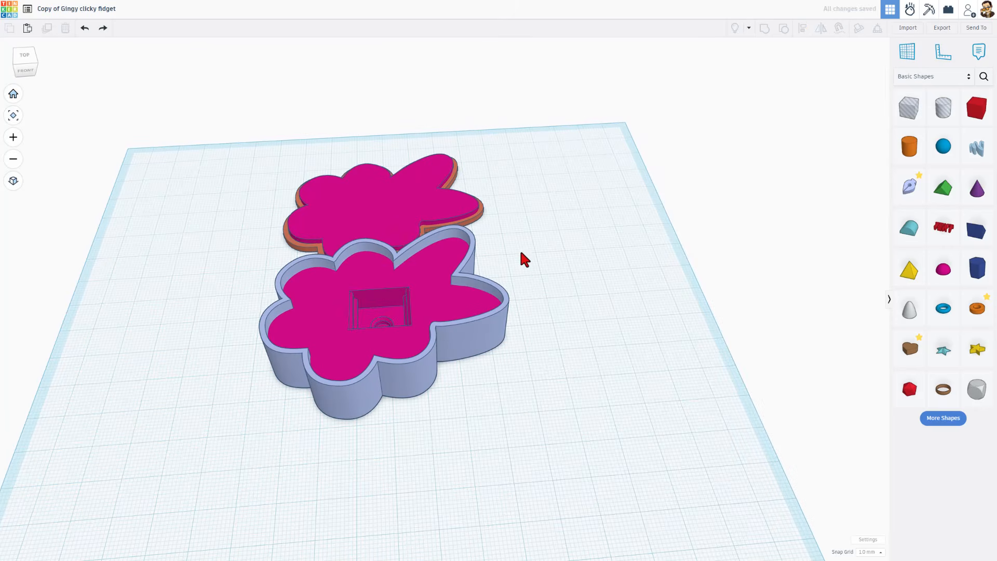
Colour the lower flower box and the magenta flower lid shape yellow
{"action": "left_click", "coordinate": [497, 337]}
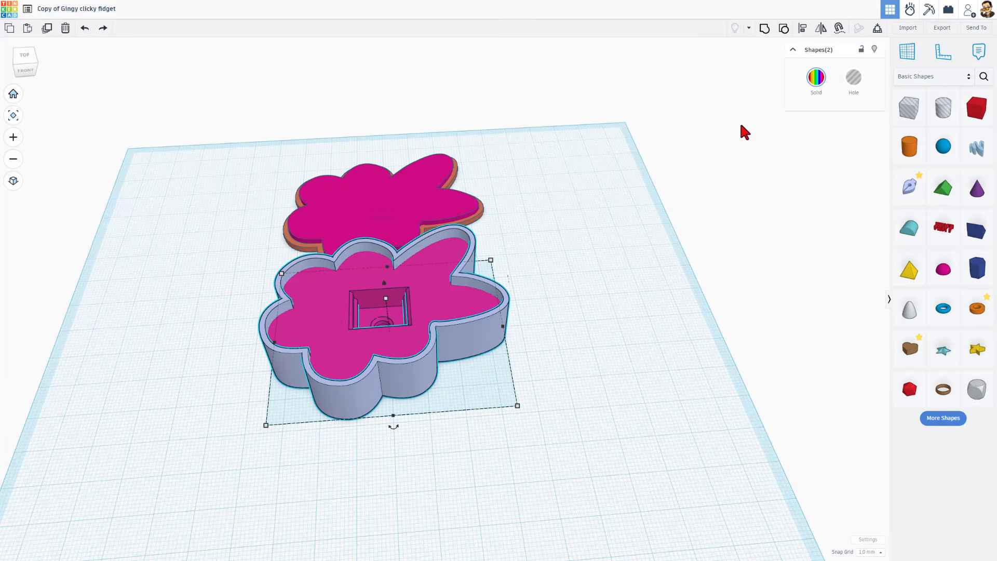
{"action": "left_click", "coordinate": [815, 79]}
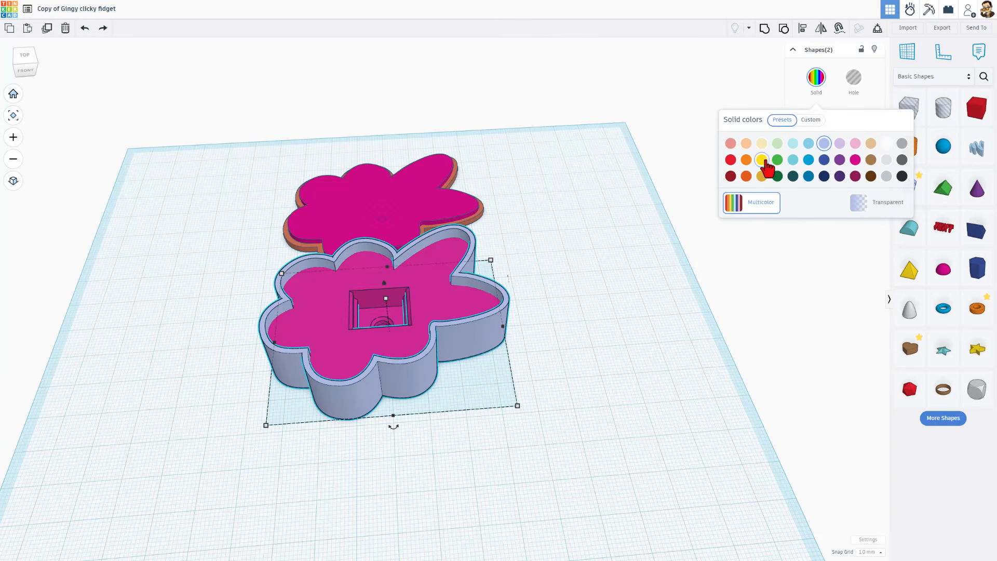
{"action": "left_click", "coordinate": [761, 159]}
{"action": "left_click", "coordinate": [551, 193]}
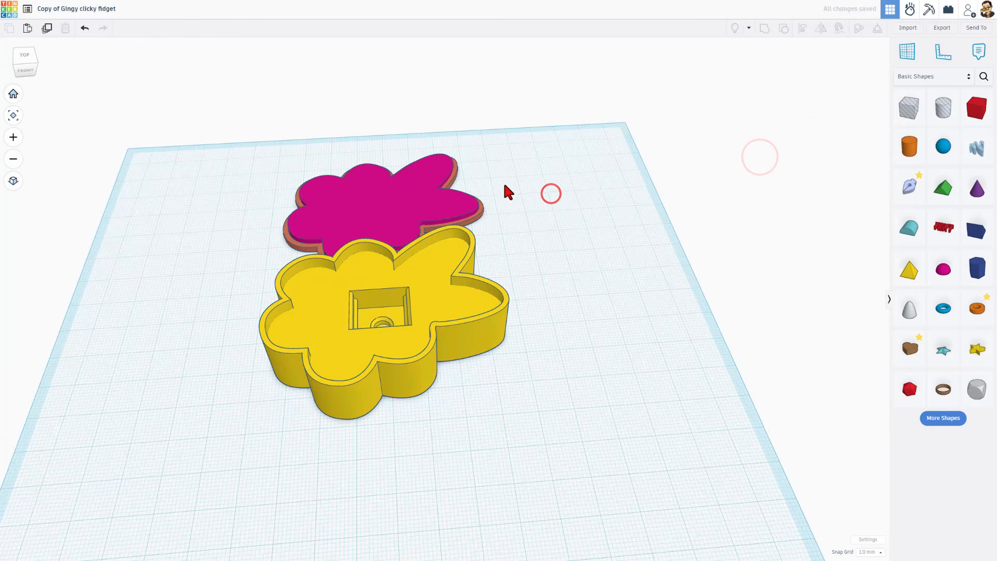
{"action": "left_click", "coordinate": [503, 188]}
{"action": "left_click", "coordinate": [814, 78]}
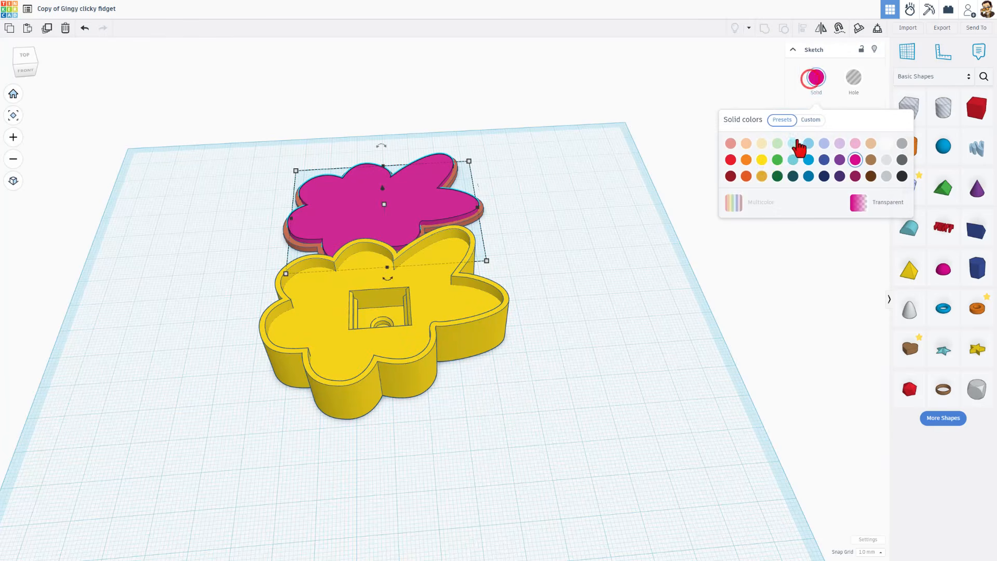
{"action": "left_click", "coordinate": [761, 160]}
{"action": "left_click", "coordinate": [482, 178]}
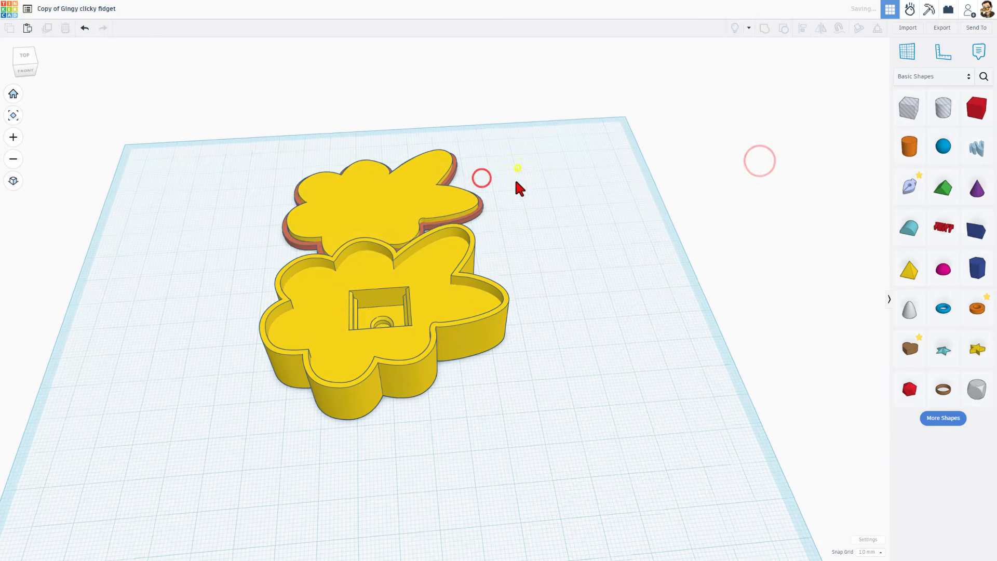
{"action": "right_click_drag", "start_coordinate": [517, 183], "coordinate": [437, 189]}
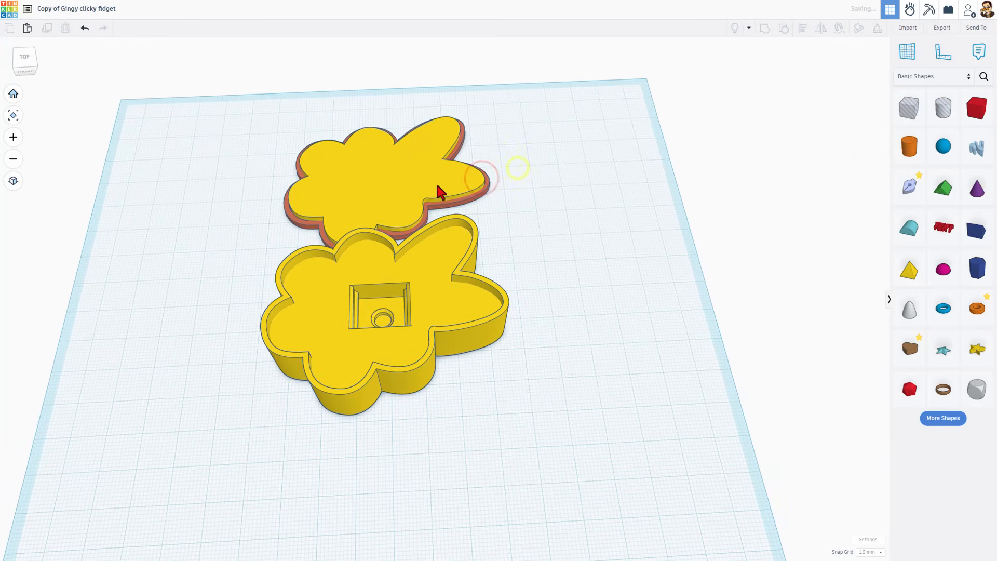
Duplicate the top flower lid, place a workplane on its top face, and colour the copy magenta
{"action": "left_click", "coordinate": [388, 179]}
{"action": "key", "text": "ctrl+d"}
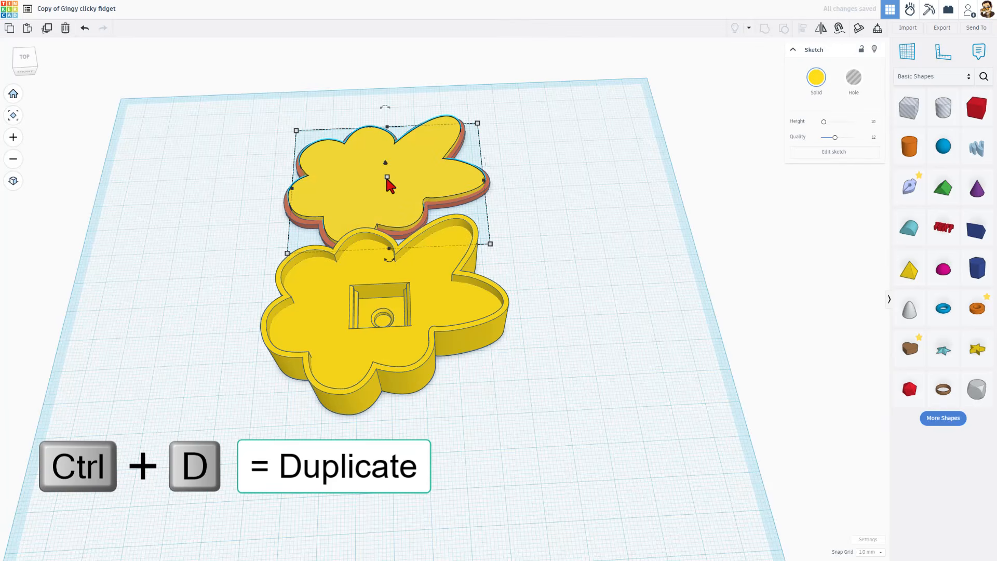
{"action": "key", "text": "w"}
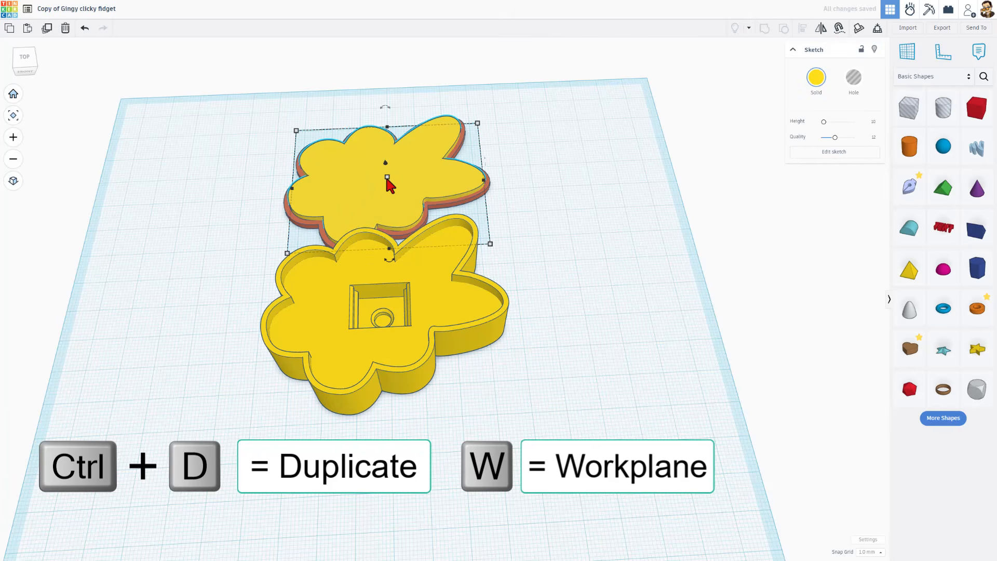
{"action": "left_click", "coordinate": [345, 180]}
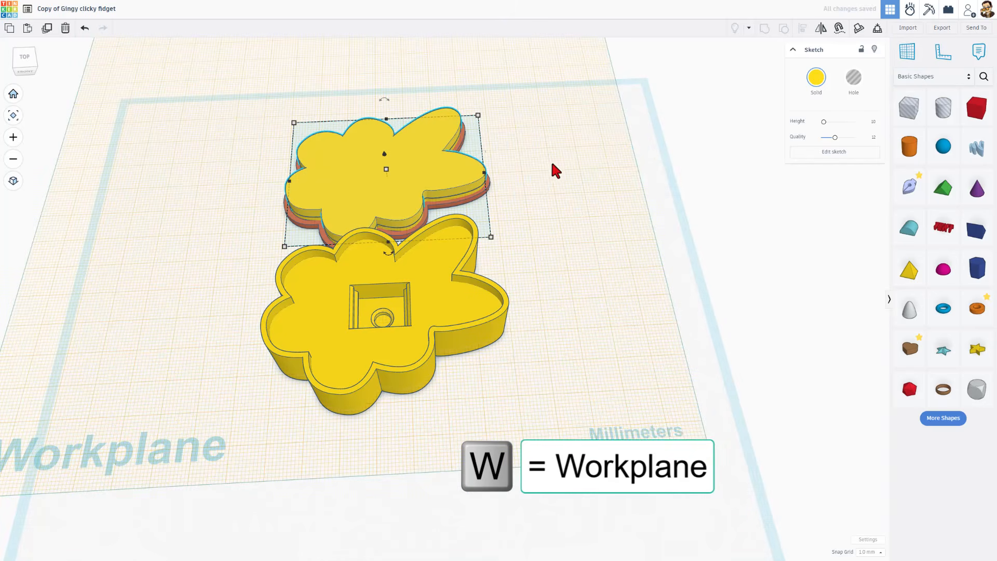
{"action": "left_click", "coordinate": [816, 85]}
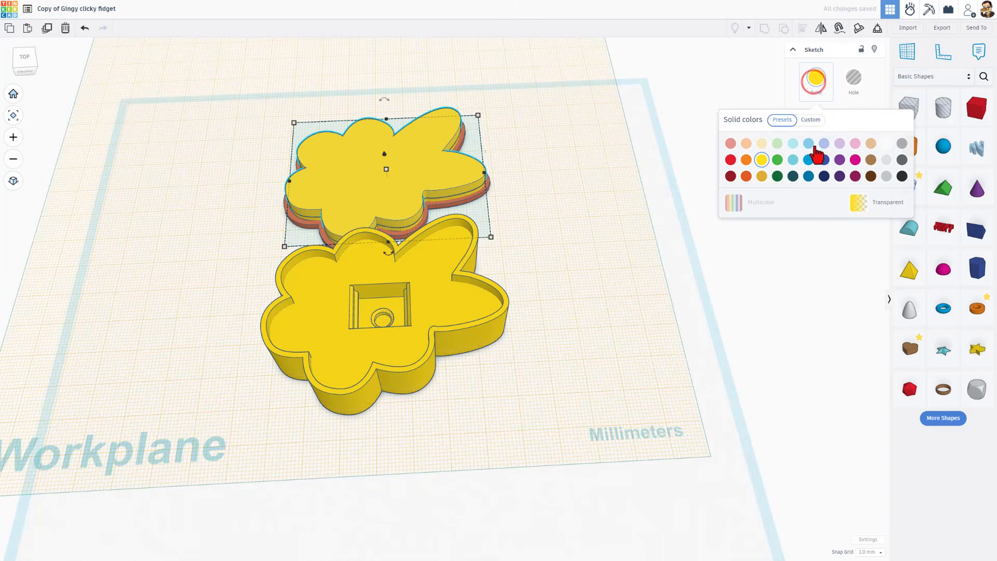
{"action": "left_click", "coordinate": [855, 160]}
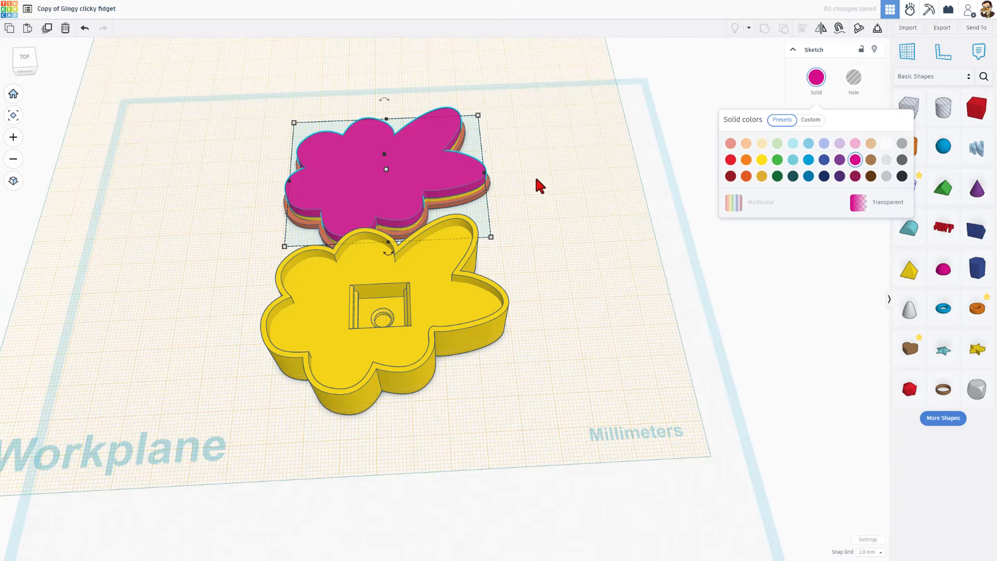
Turn the magenta copy's outline into an inside-aligned wall, narrowed from 2.0 to about 1.0
{"action": "double_click", "coordinate": [420, 176]}
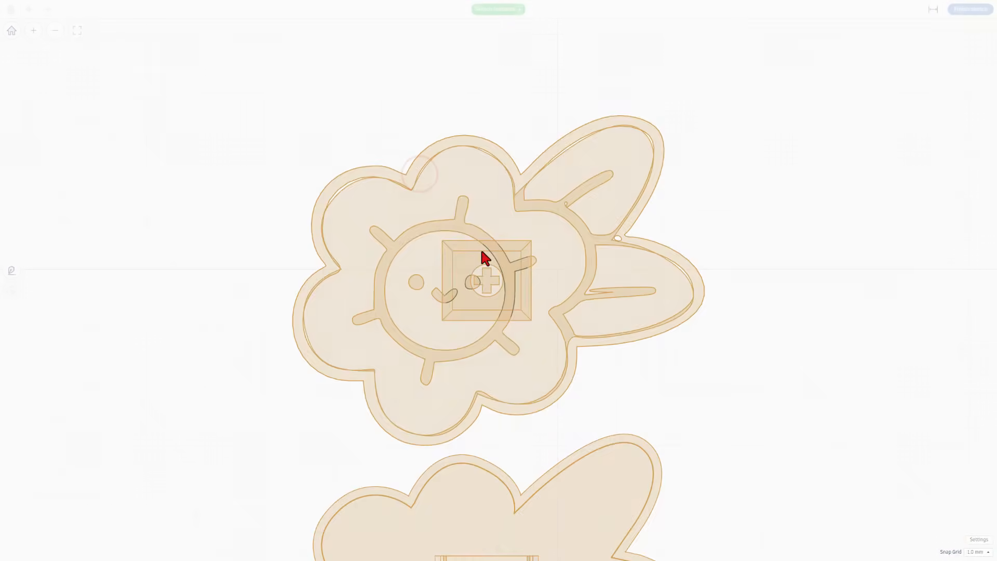
{"action": "left_click", "coordinate": [545, 349]}
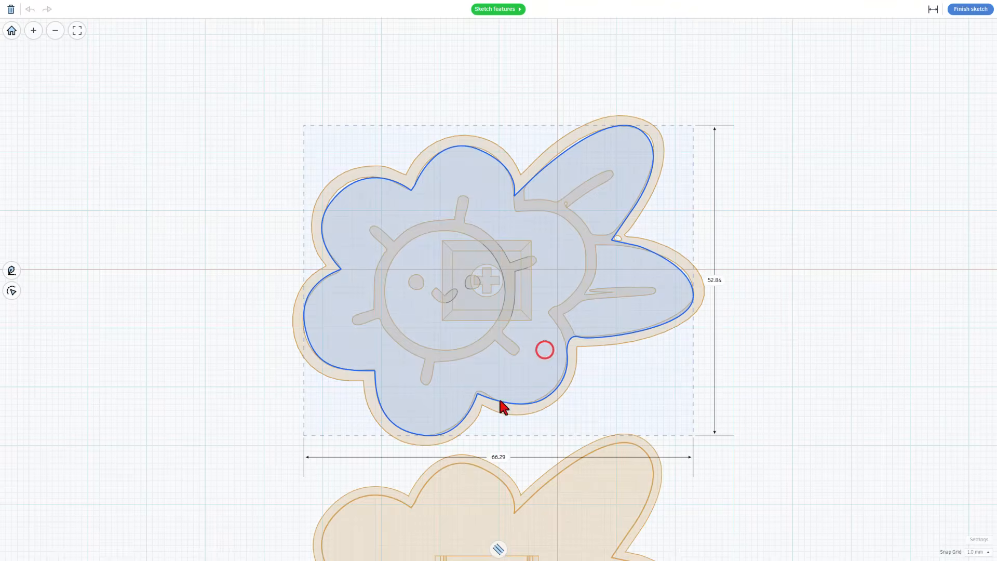
{"action": "left_click", "coordinate": [498, 549]}
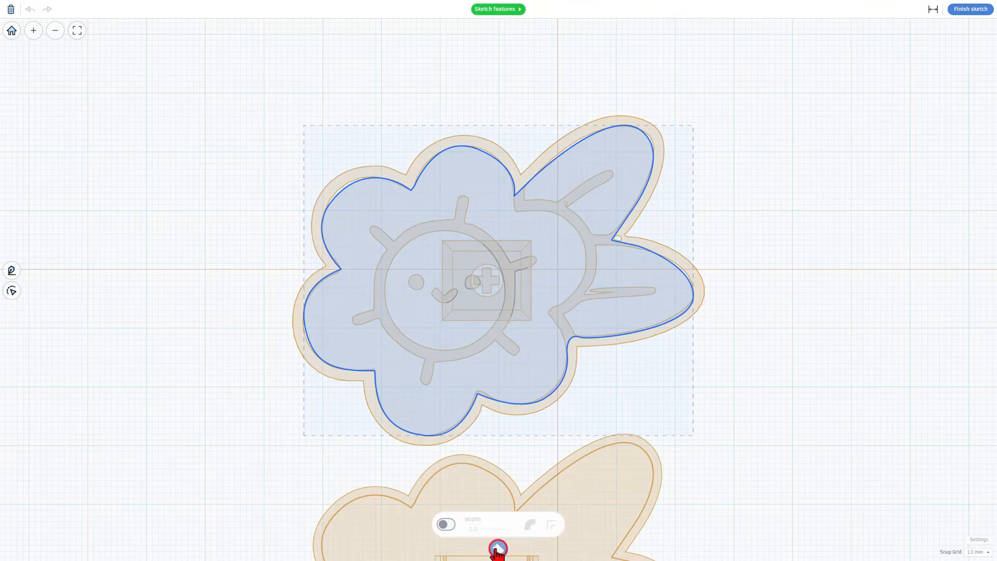
{"action": "left_click", "coordinate": [446, 525]}
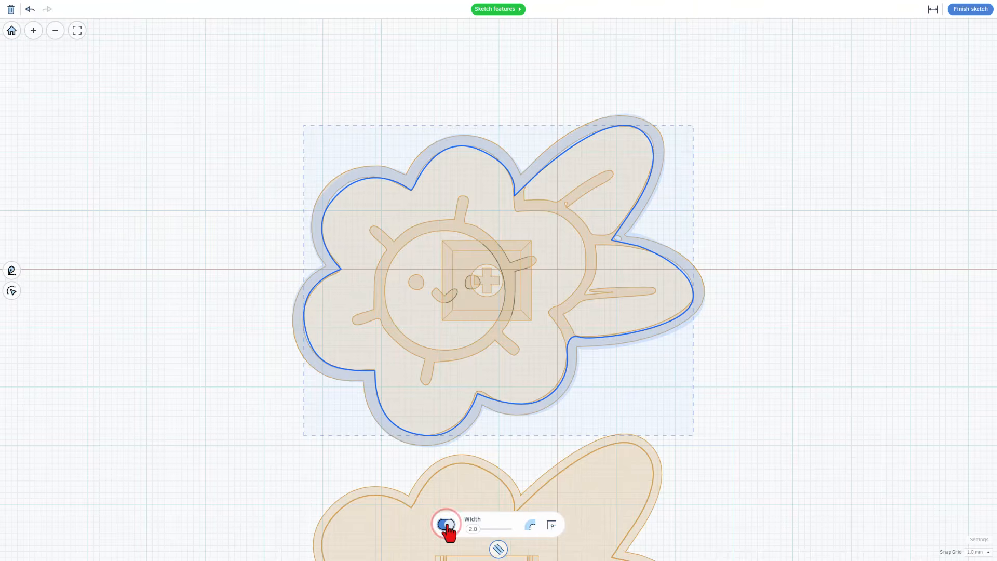
{"action": "left_click", "coordinate": [532, 526]}
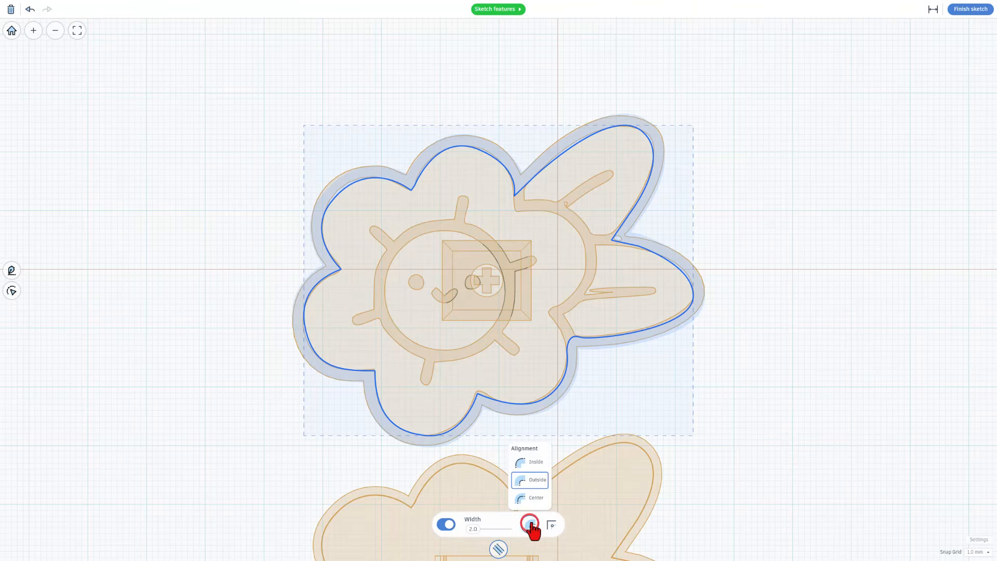
{"action": "left_click", "coordinate": [538, 464]}
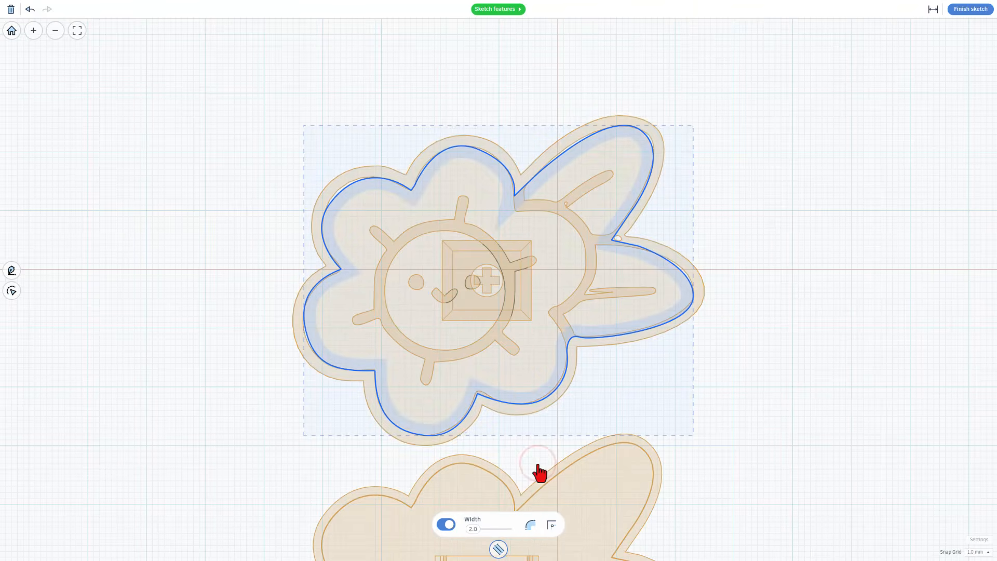
{"action": "left_click_drag", "start_coordinate": [473, 529], "coordinate": [472, 531]}
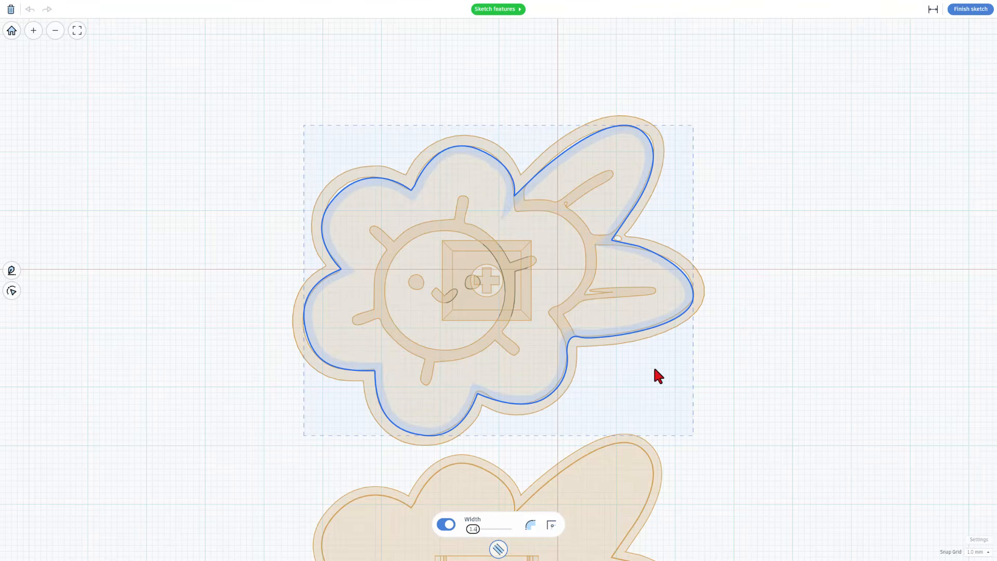
Finish the sketch, change the magenta shape's height from 4 to 2 mm, and reset the workplane
{"action": "left_click", "coordinate": [963, 11]}
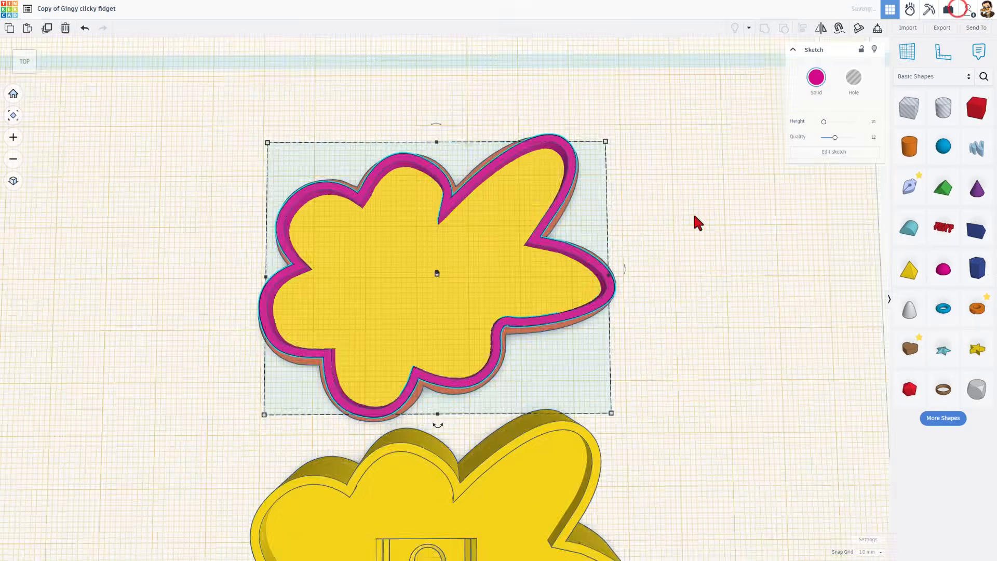
{"action": "left_click", "coordinate": [385, 170]}
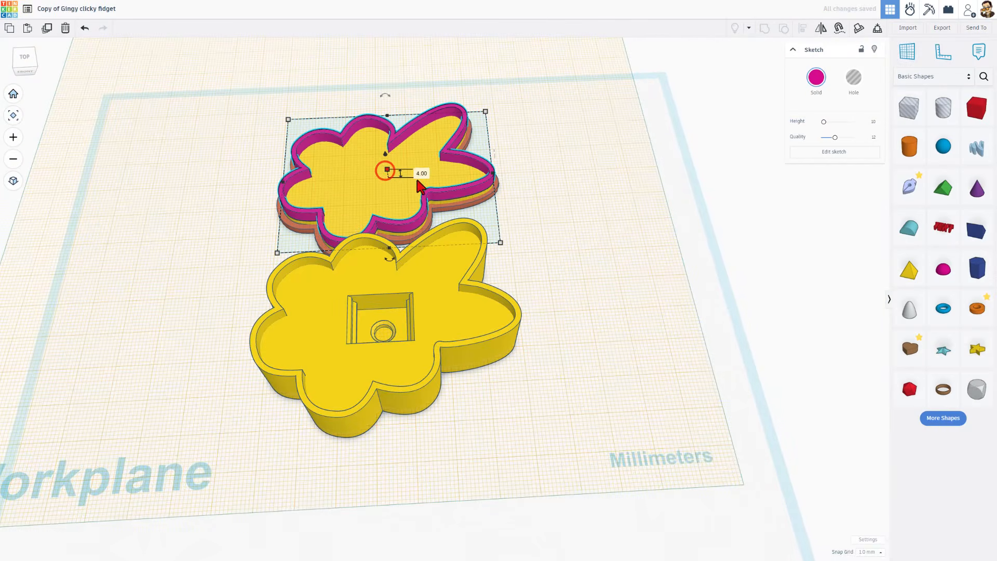
{"action": "left_click", "coordinate": [422, 173]}
{"action": "key", "text": "BackSpace"}
{"action": "type", "text": "2"}
{"action": "key", "text": "Return"}
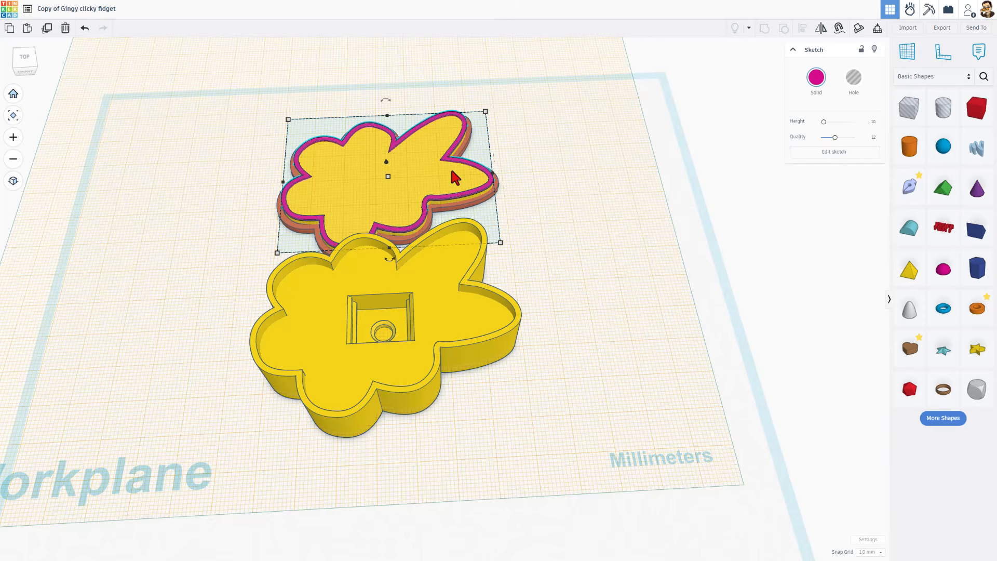
{"action": "key", "text": "w"}
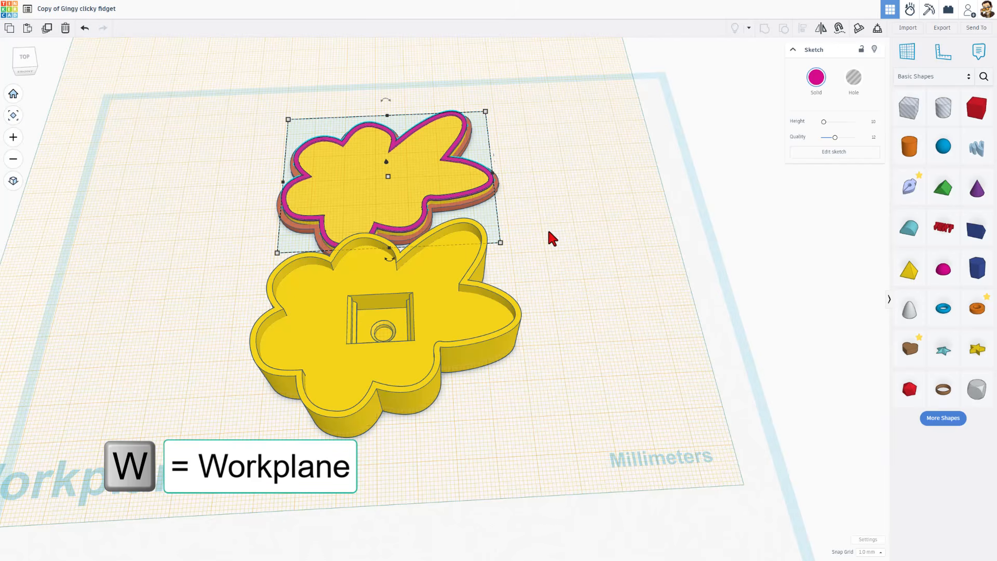
{"action": "left_click", "coordinate": [542, 209]}
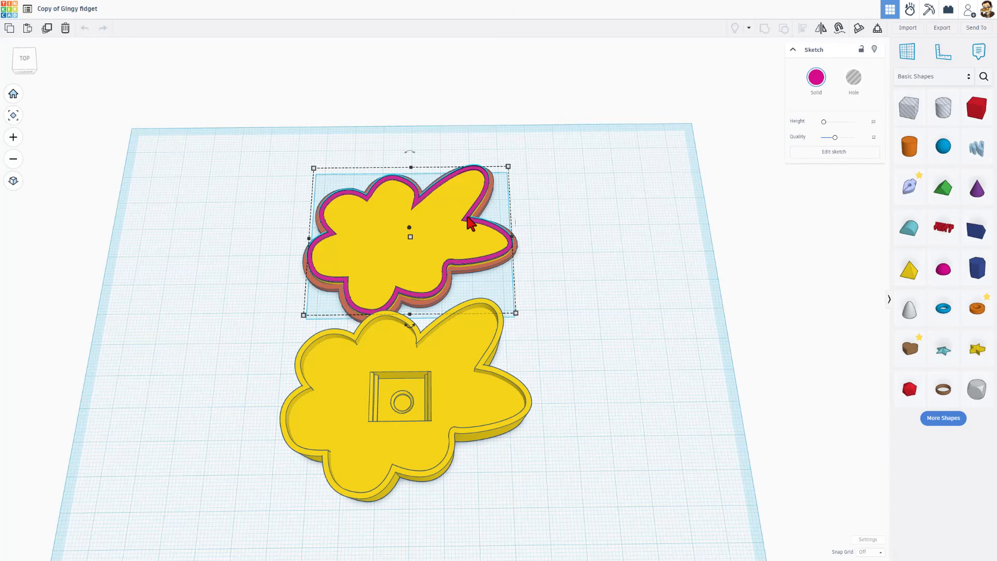
Reopen the magenta lid sketch and set the flower outline stroke's corner join to Round
{"action": "double_click", "coordinate": [466, 216]}
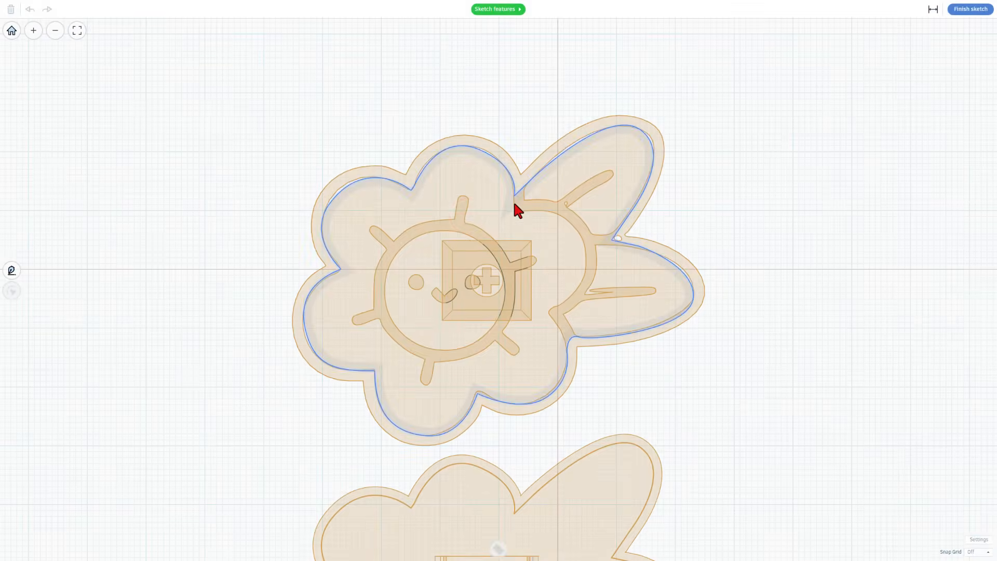
{"action": "left_click", "coordinate": [513, 201]}
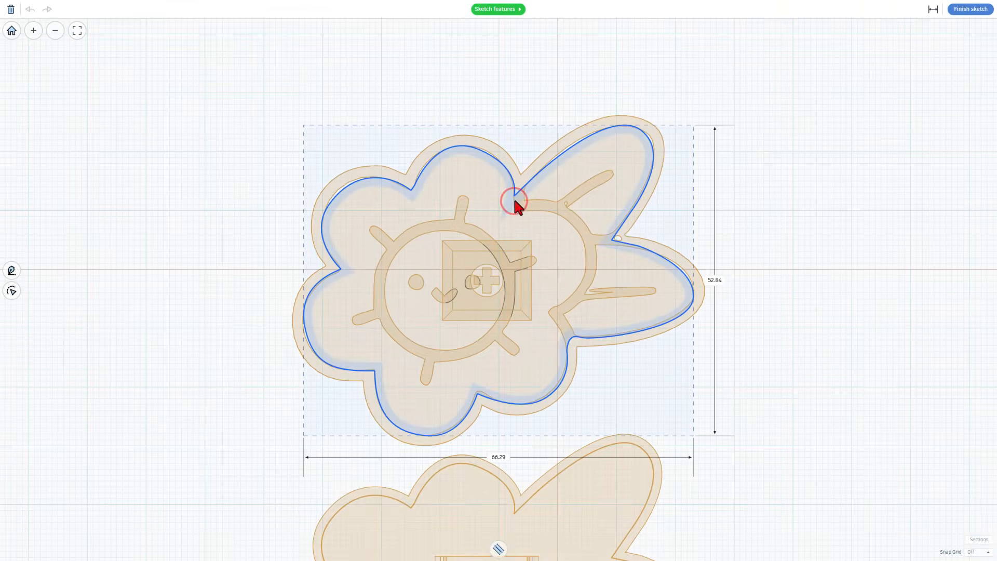
{"action": "left_click", "coordinate": [512, 197]}
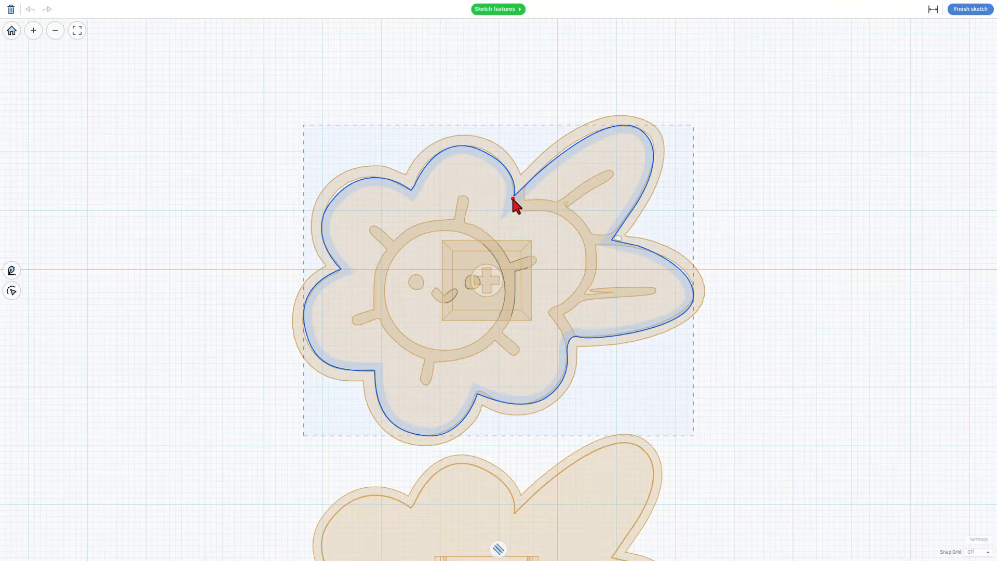
{"action": "left_click", "coordinate": [498, 548]}
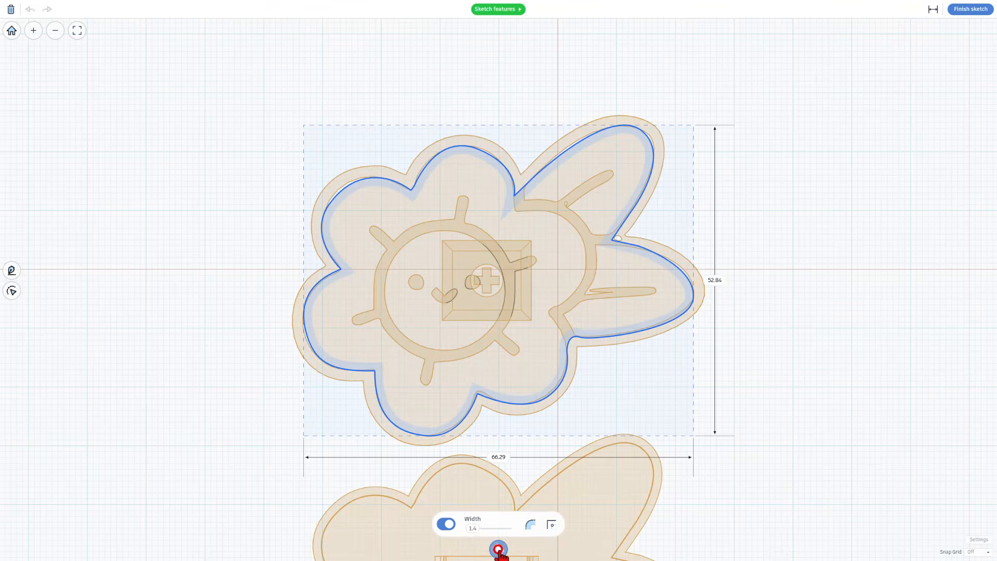
{"action": "left_click", "coordinate": [551, 525]}
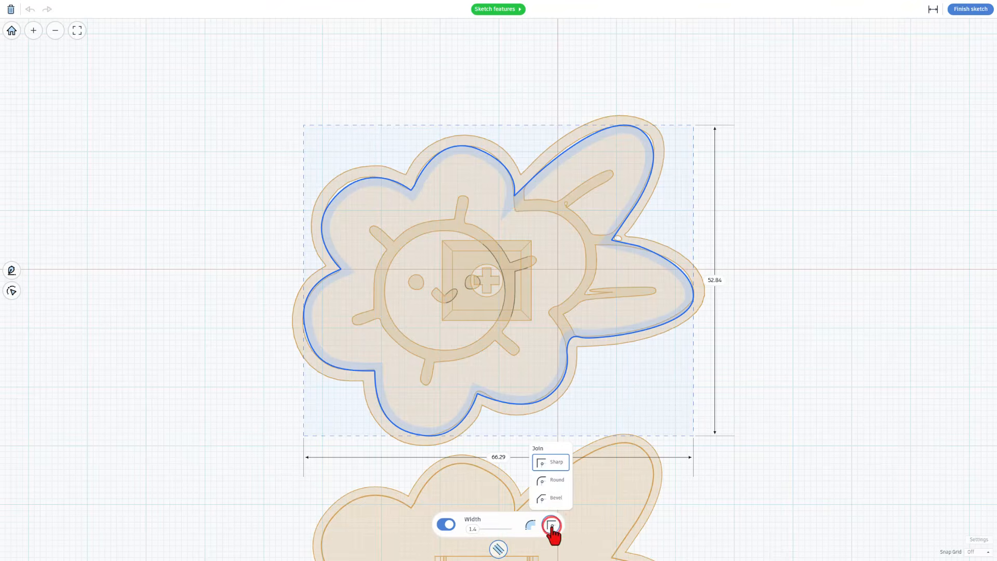
{"action": "left_click", "coordinate": [553, 477]}
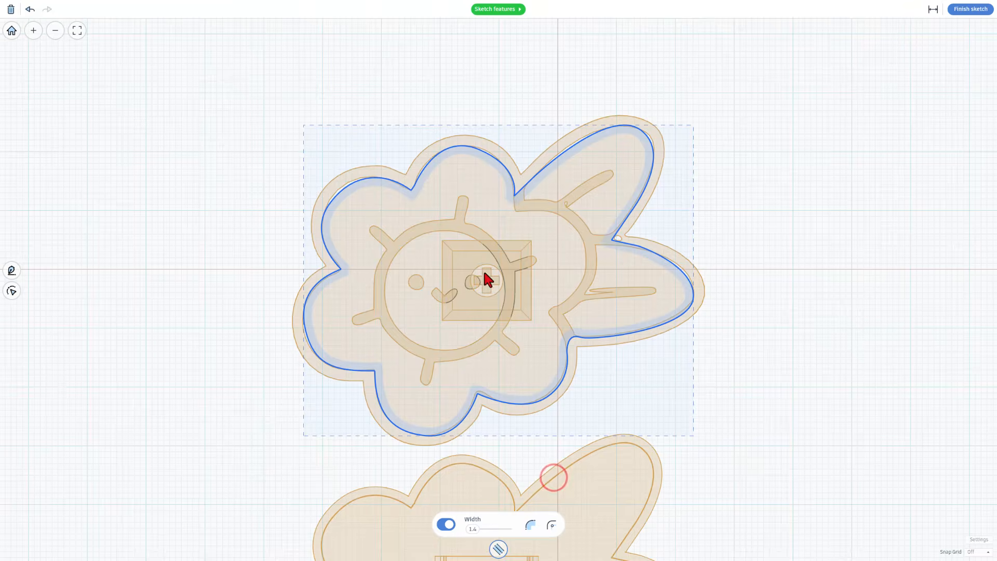
{"action": "scroll", "coordinate": [483, 278], "scroll_direction": "up", "scroll_amount": 1}
{"action": "scroll", "coordinate": [525, 176], "scroll_direction": "up", "scroll_amount": 1}
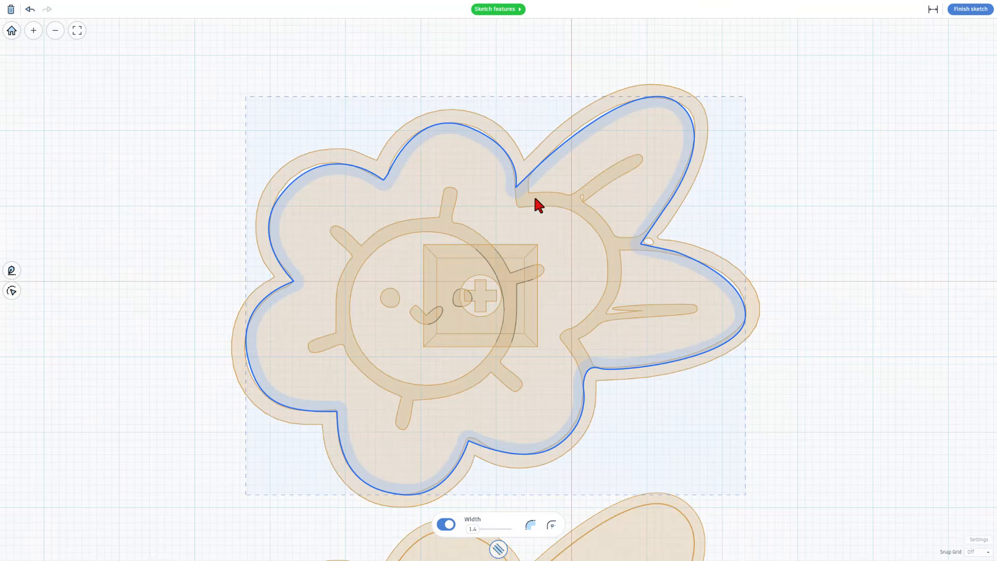
Draw an open Bezier curve from the notch above the sun to the petal-leaf junction
{"action": "left_click", "coordinate": [789, 176]}
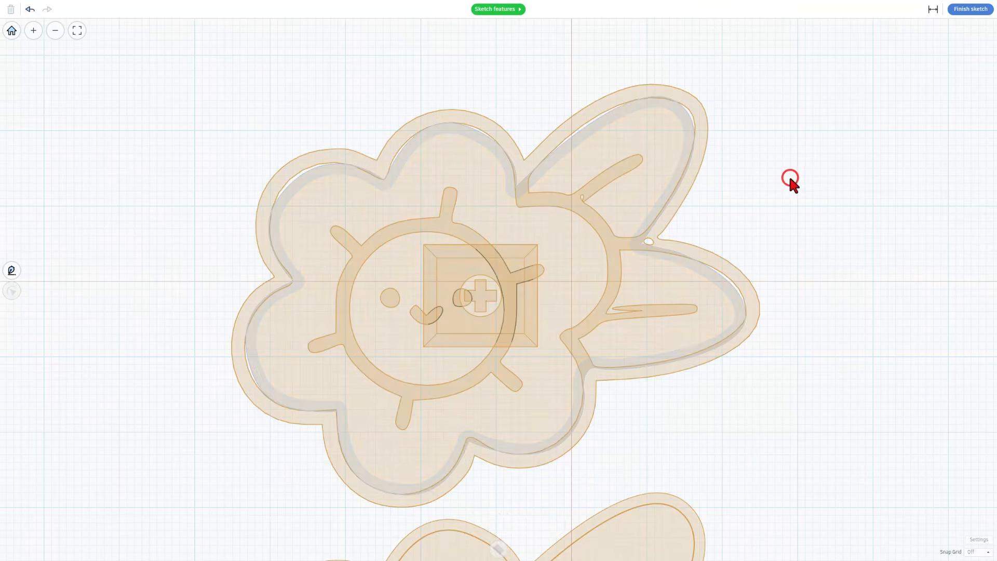
{"action": "key", "text": "p"}
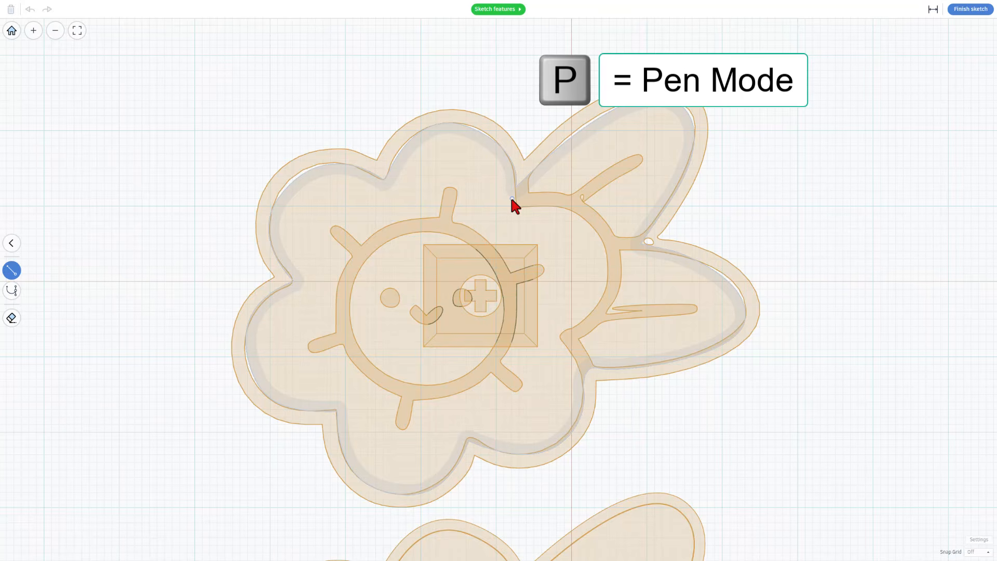
{"action": "key", "text": "s"}
{"action": "left_click", "coordinate": [511, 199]}
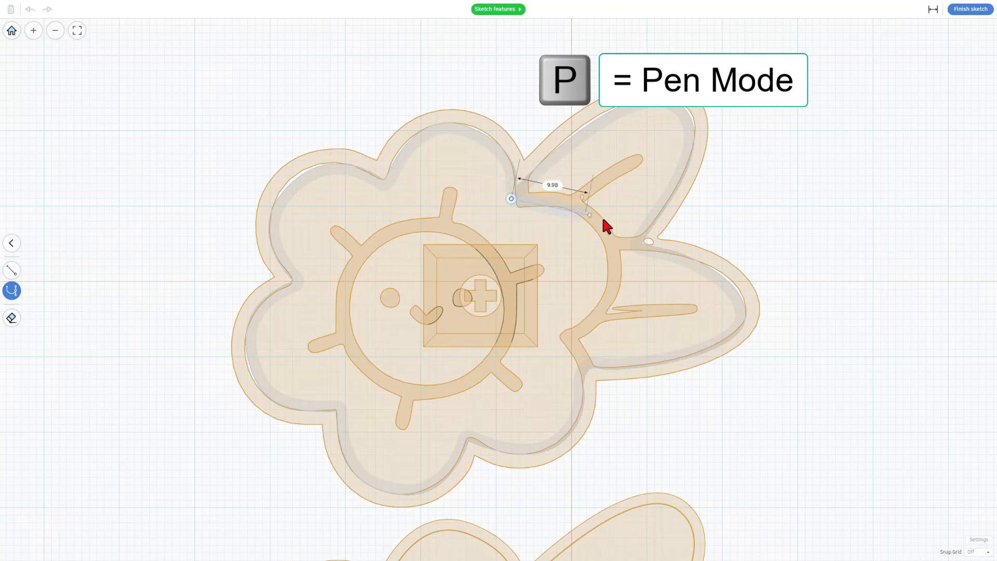
{"action": "key", "text": "2"}
{"action": "left_click", "coordinate": [583, 210]}
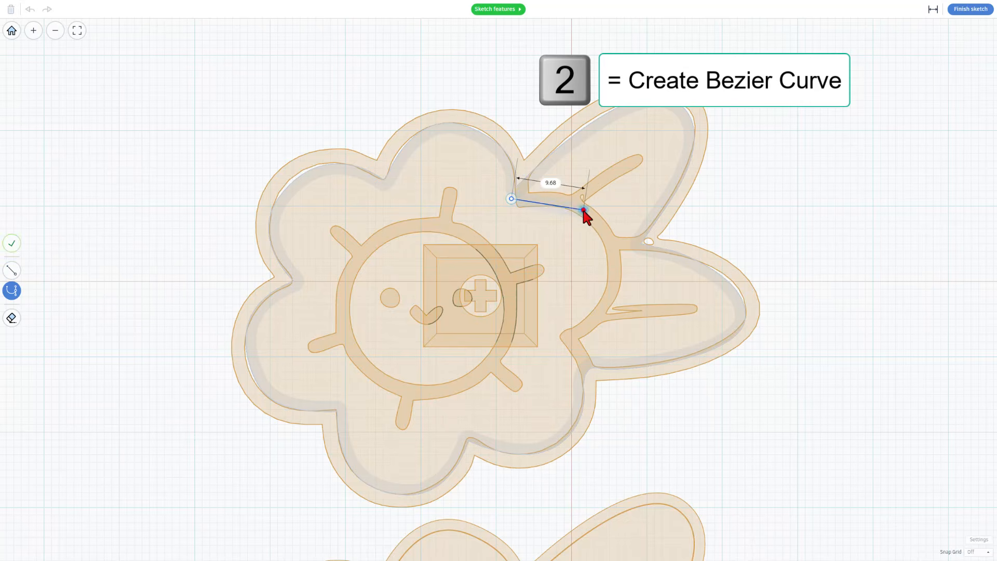
{"action": "left_click_drag", "start_coordinate": [584, 211], "coordinate": [587, 229]}
{"action": "left_click_drag", "start_coordinate": [610, 287], "coordinate": [603, 306]}
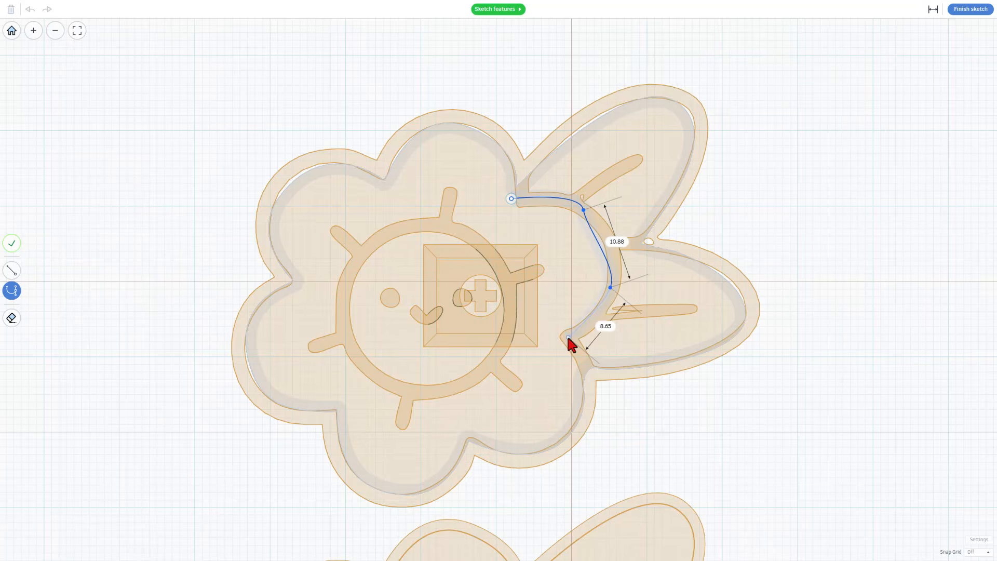
{"action": "left_click_drag", "start_coordinate": [568, 337], "coordinate": [535, 342]}
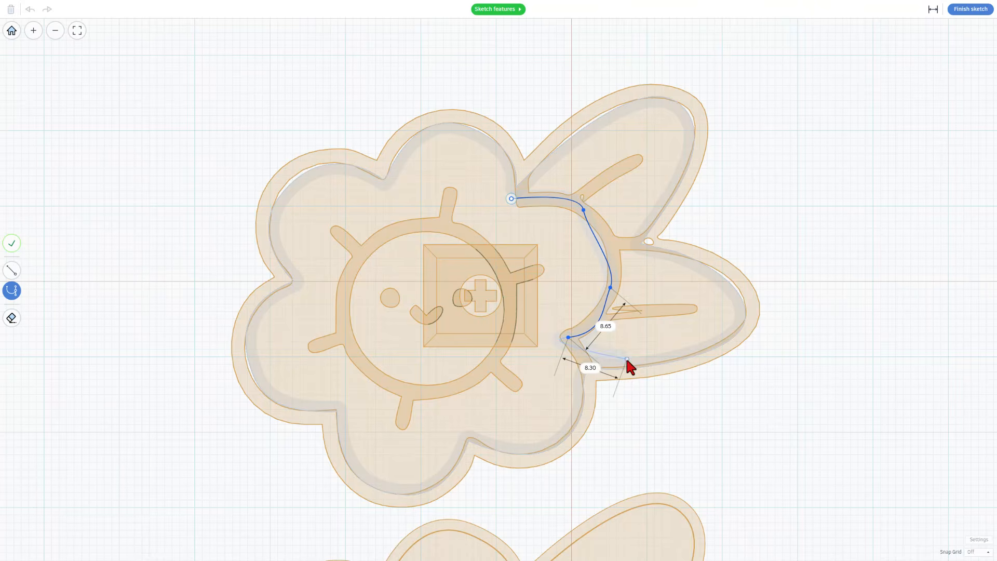
{"action": "left_click", "coordinate": [587, 369]}
{"action": "left_click_drag", "start_coordinate": [584, 387], "coordinate": [584, 387]}
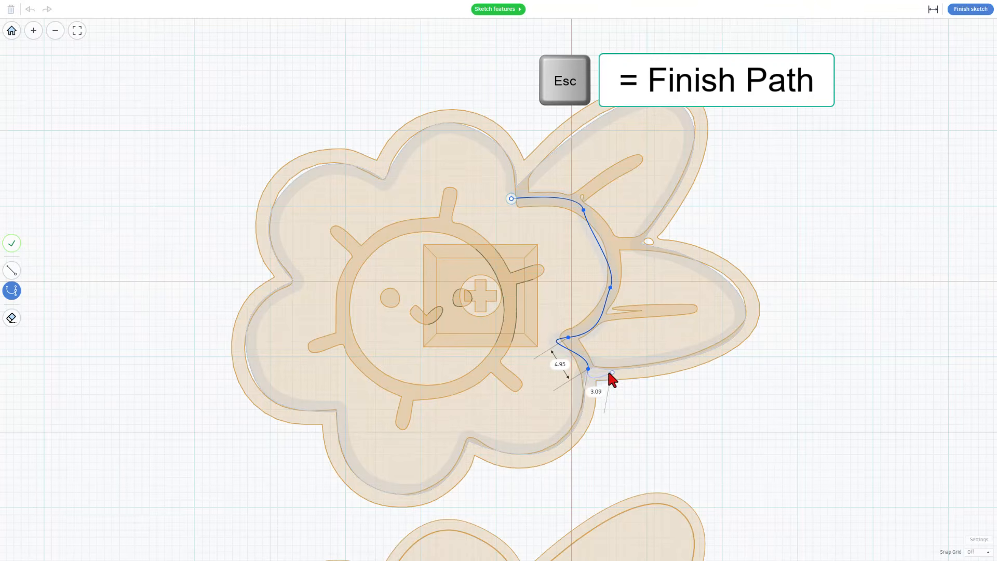
{"action": "key", "text": "Escape"}
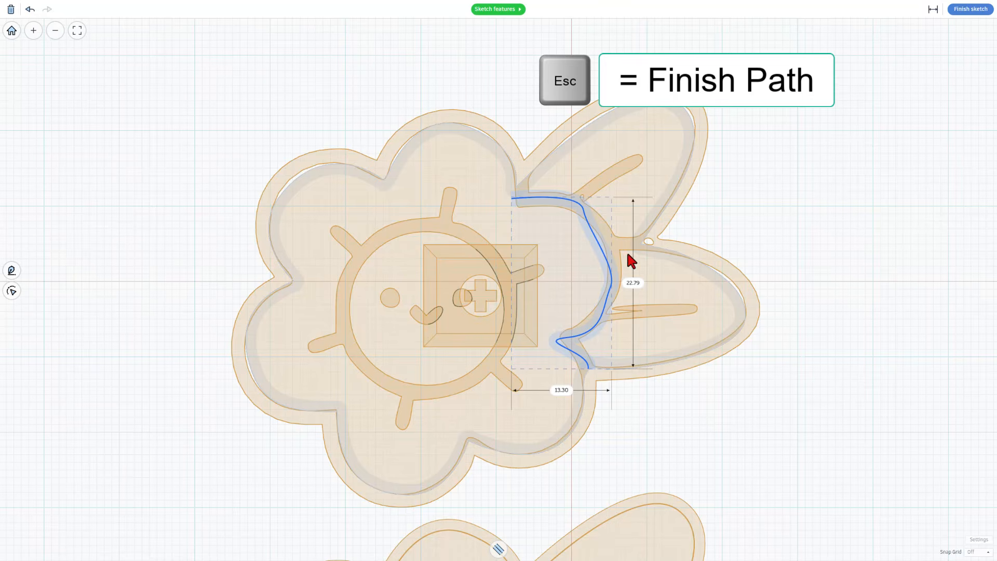
Reshape the new curve's top segment, middle point and independent-handle lower point
{"action": "left_click", "coordinate": [597, 242]}
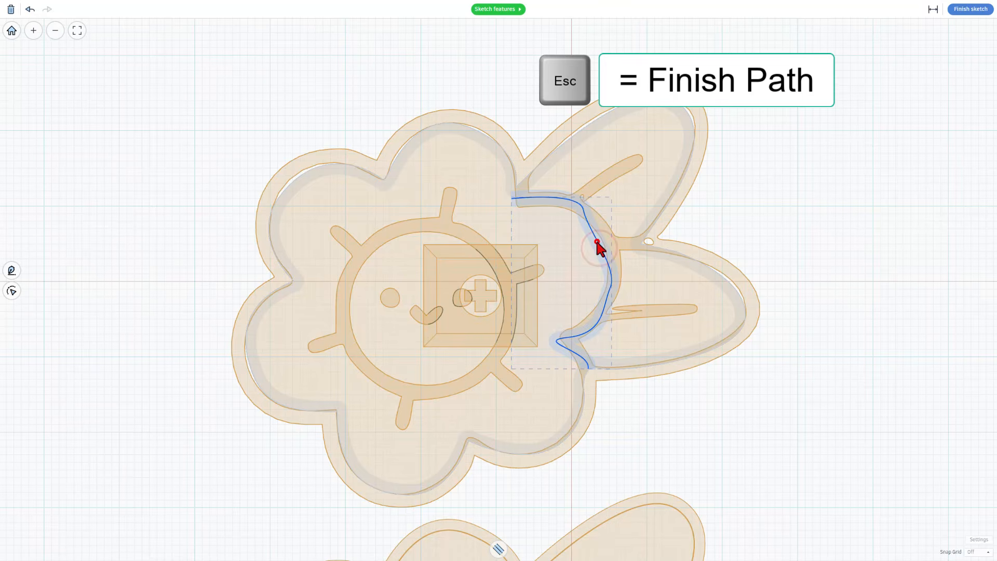
{"action": "left_click", "coordinate": [596, 241]}
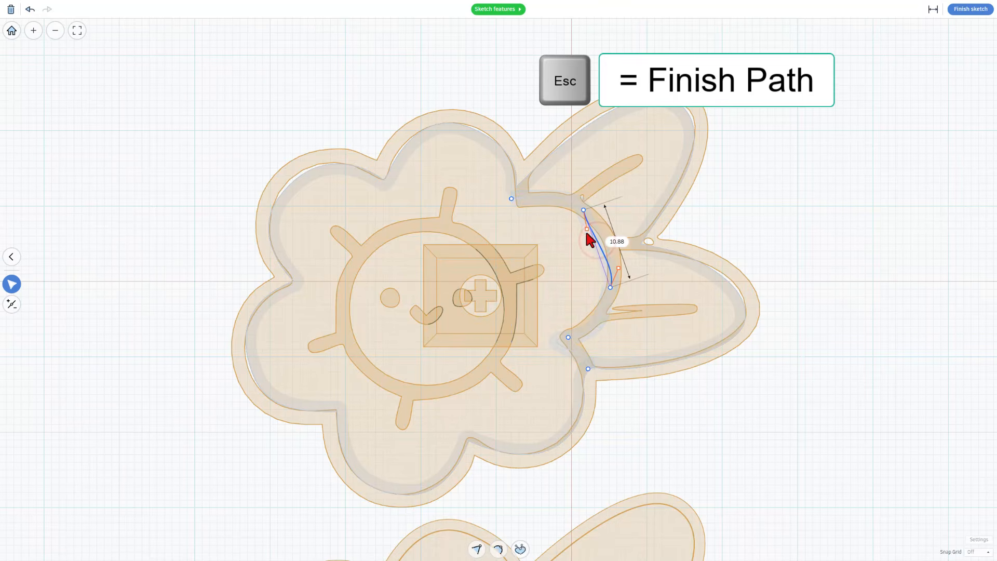
{"action": "left_click_drag", "start_coordinate": [587, 229], "coordinate": [601, 223]}
{"action": "left_click", "coordinate": [611, 287]}
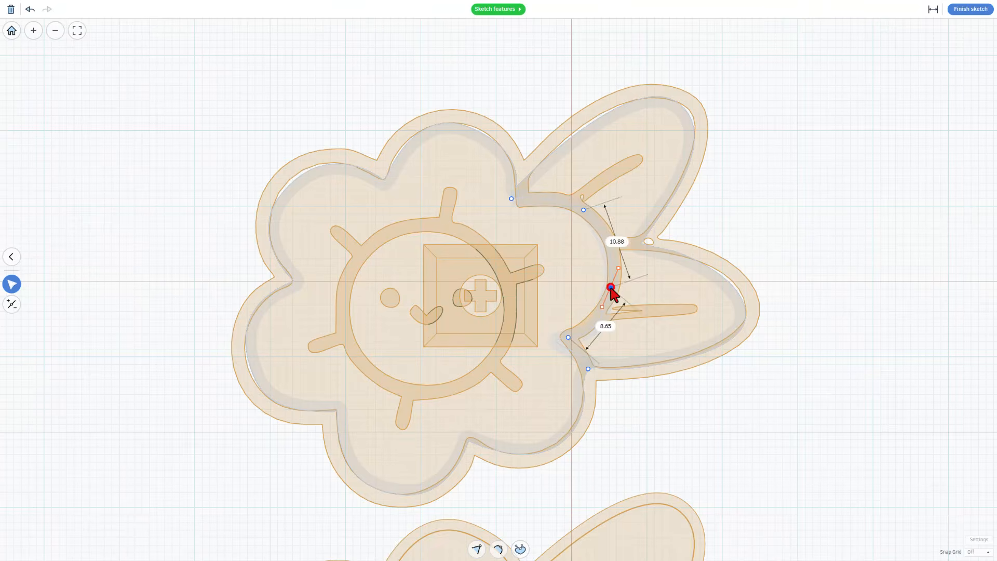
{"action": "left_click_drag", "start_coordinate": [610, 286], "coordinate": [608, 273]}
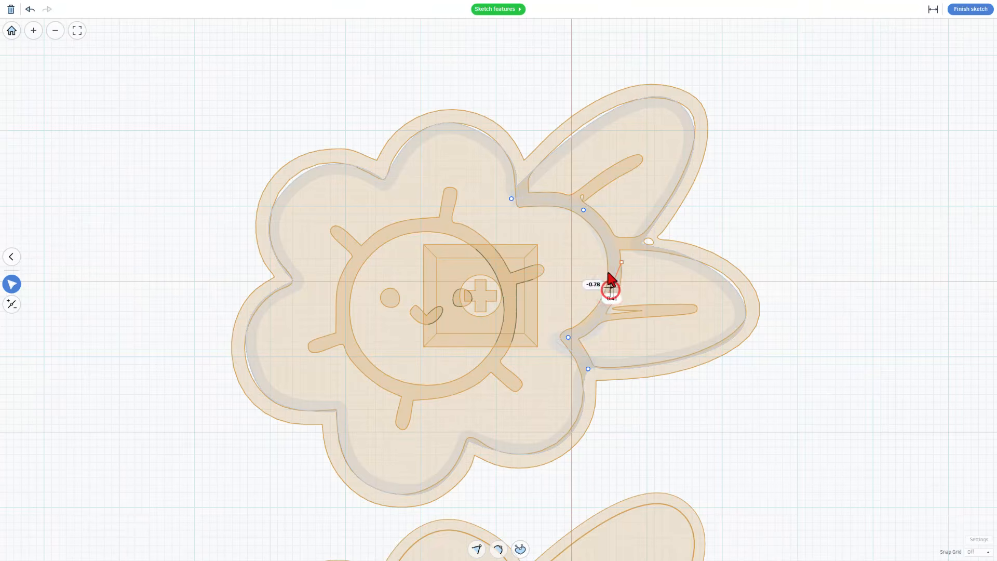
{"action": "left_click", "coordinate": [569, 337]}
{"action": "key", "text": "3"}
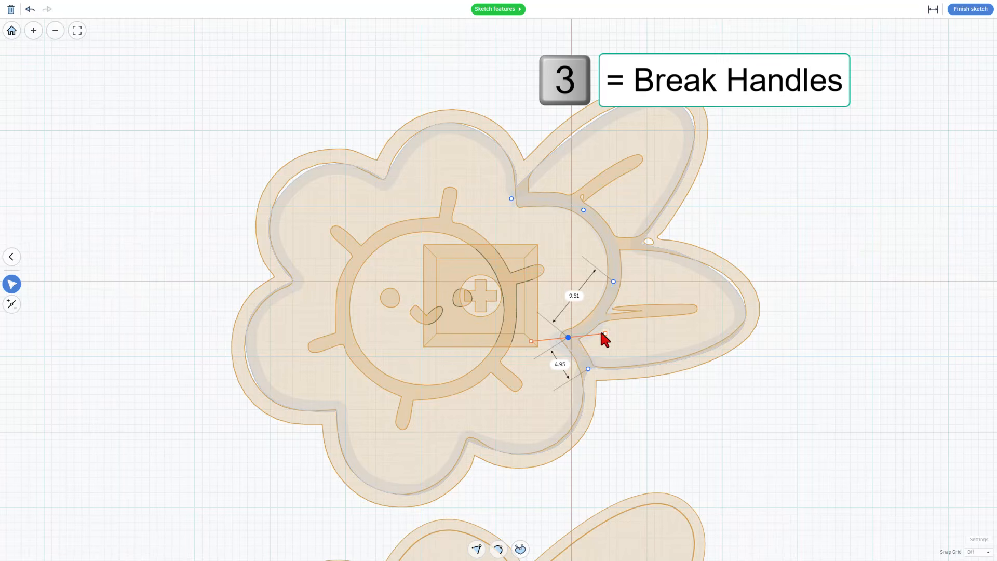
{"action": "left_click_drag", "start_coordinate": [604, 334], "coordinate": [602, 318]}
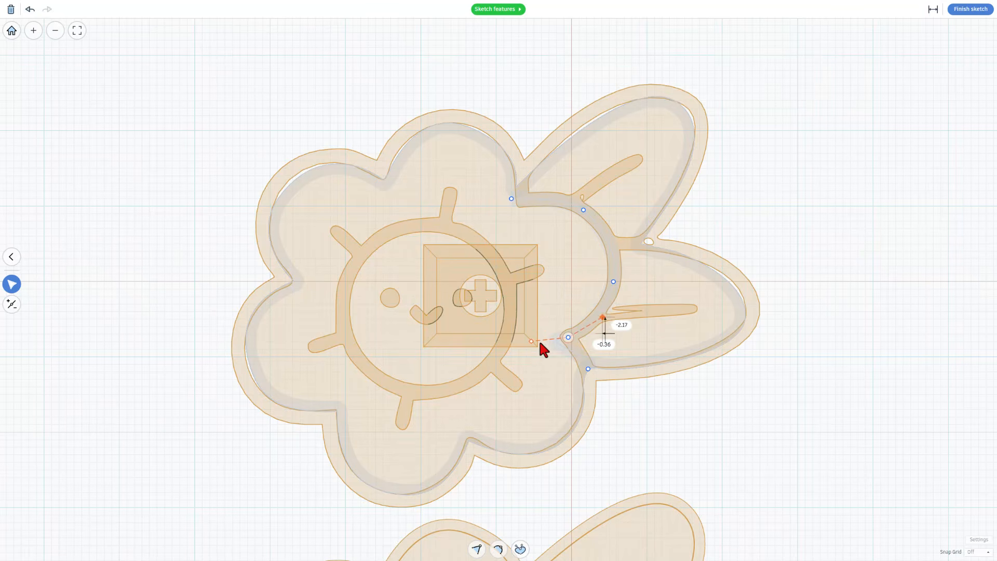
{"action": "left_click_drag", "start_coordinate": [532, 341], "coordinate": [578, 352]}
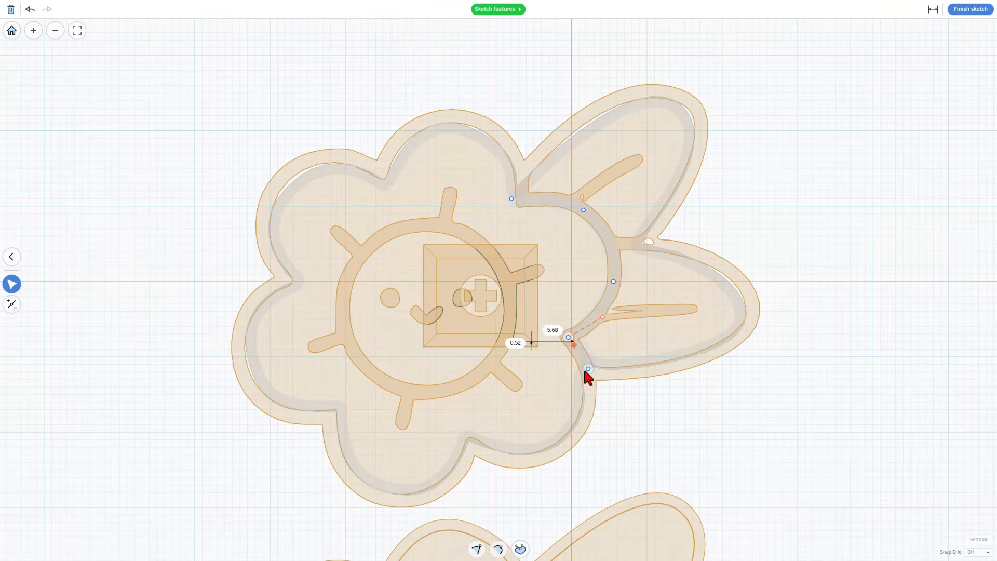
Hide dimension labels, tighten the curve's end, and move the outline node at the upper leaf
{"action": "left_click", "coordinate": [588, 369]}
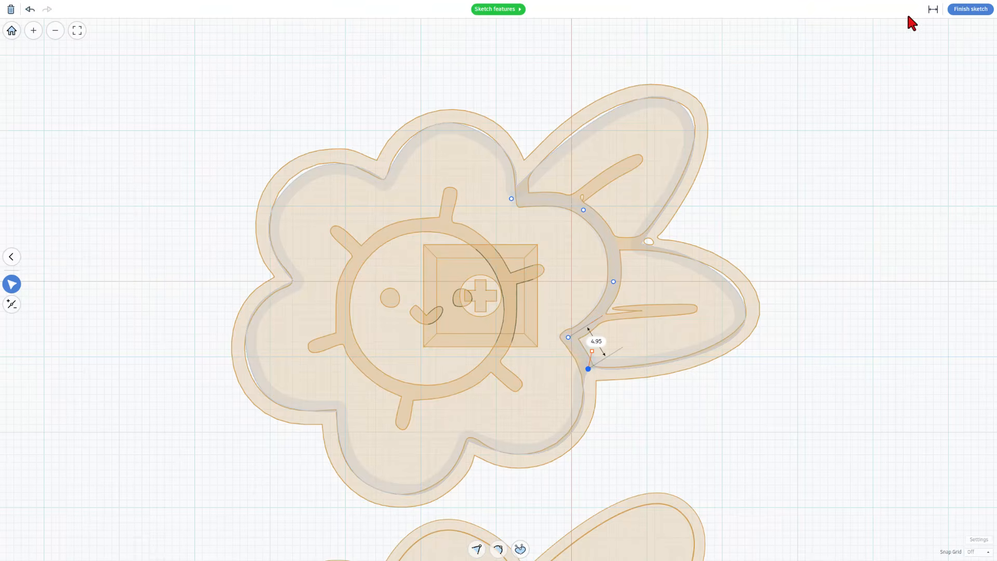
{"action": "left_click", "coordinate": [934, 8]}
{"action": "left_click_drag", "start_coordinate": [592, 351], "coordinate": [579, 353]}
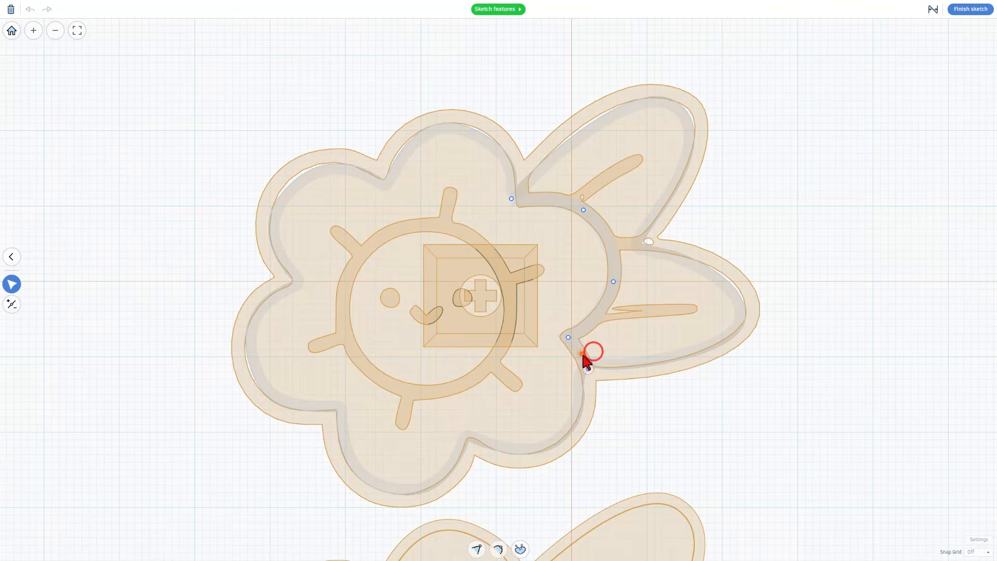
{"action": "scroll", "coordinate": [591, 379], "scroll_direction": "up", "scroll_amount": 3}
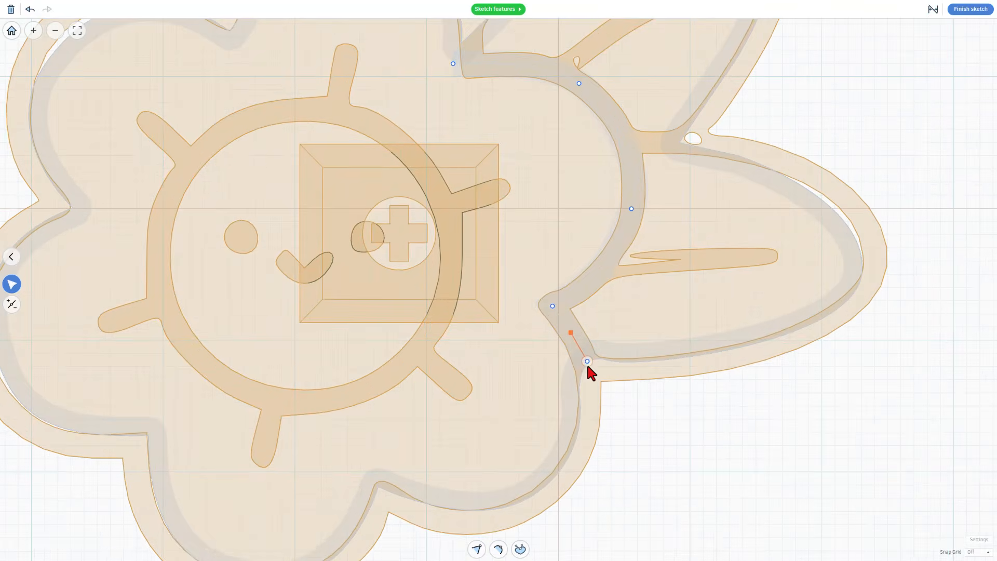
{"action": "left_click", "coordinate": [578, 354]}
{"action": "scroll", "coordinate": [578, 354], "scroll_direction": "down", "scroll_amount": 3}
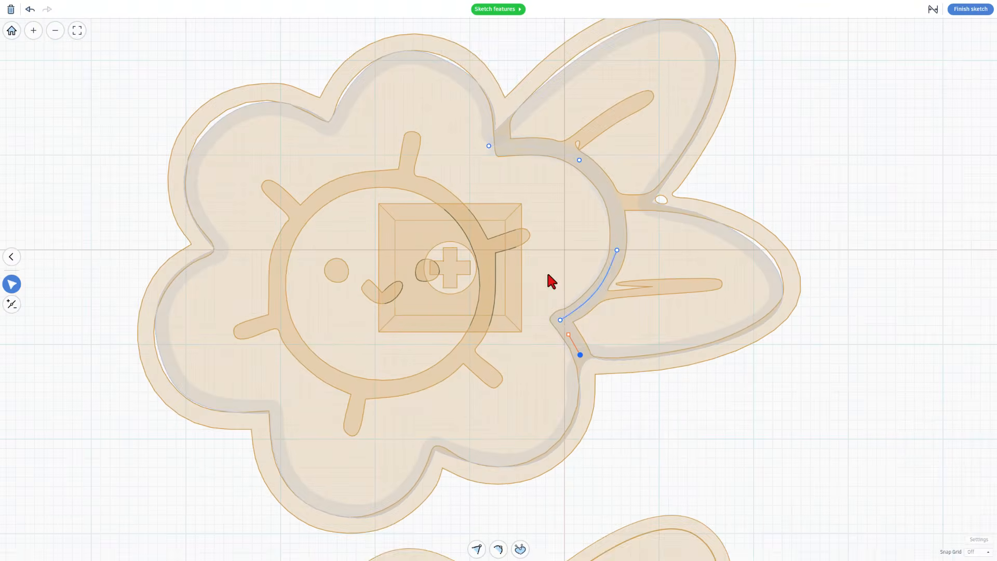
{"action": "scroll", "coordinate": [494, 145], "scroll_direction": "up", "scroll_amount": 2}
{"action": "scroll", "coordinate": [492, 138], "scroll_direction": "up", "scroll_amount": 2}
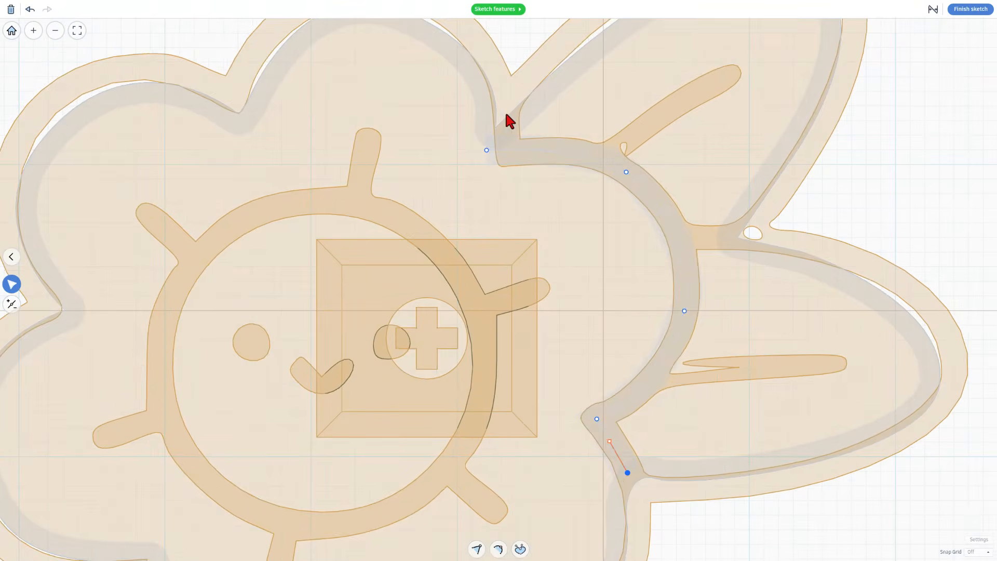
{"action": "left_click", "coordinate": [490, 125]}
{"action": "left_click_drag", "start_coordinate": [487, 150], "coordinate": [475, 141]}
{"action": "scroll", "coordinate": [493, 130], "scroll_direction": "down", "scroll_amount": 2}
Draw a straight vein along the upper leaf and give it Round end caps
{"action": "left_click", "coordinate": [666, 129]}
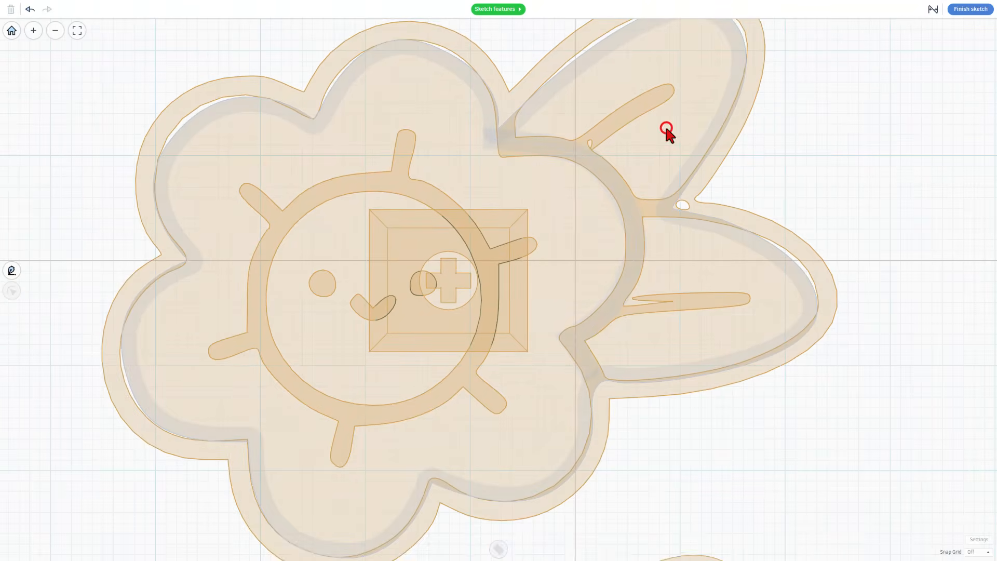
{"action": "key", "text": "p"}
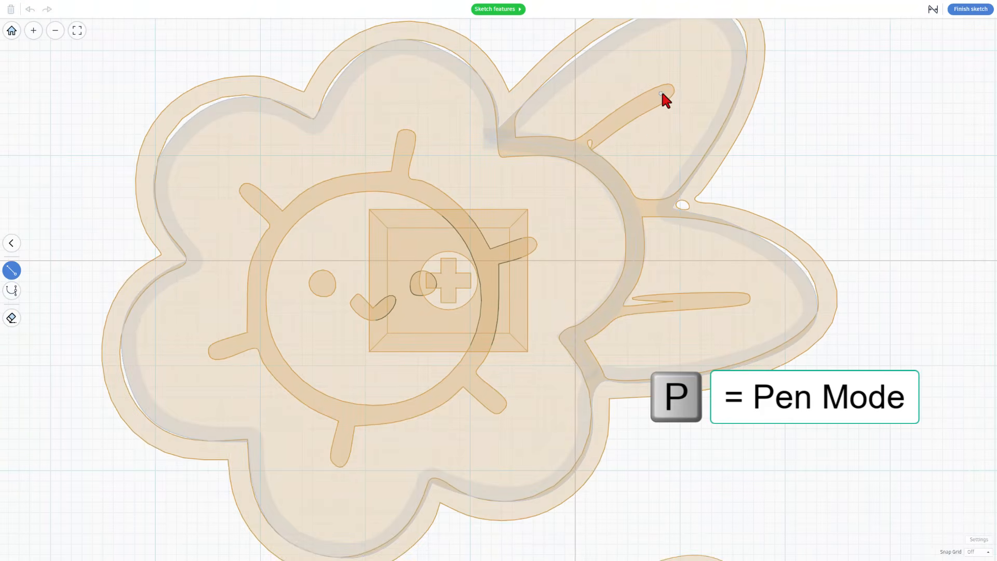
{"action": "left_click", "coordinate": [577, 150]}
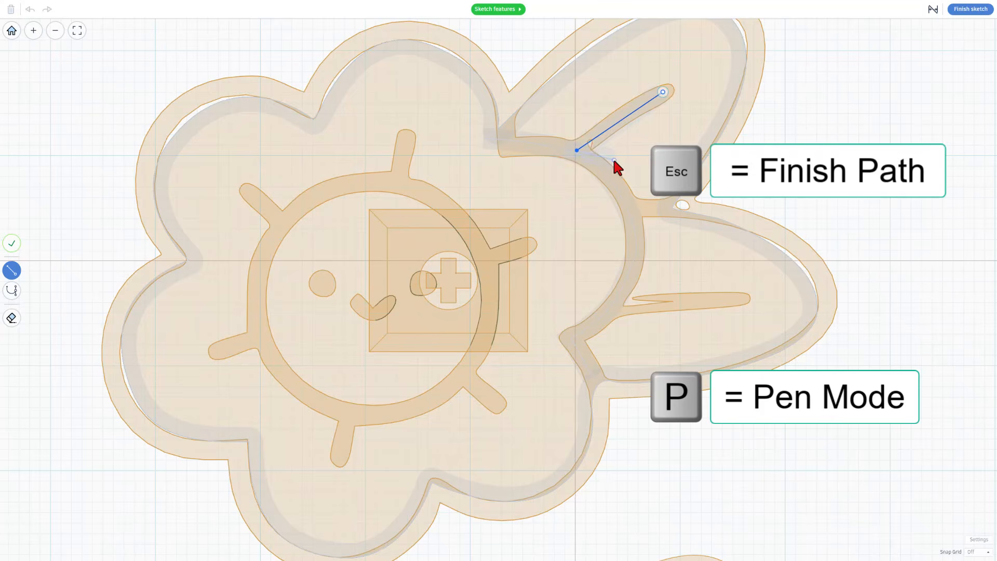
{"action": "key", "text": "Escape"}
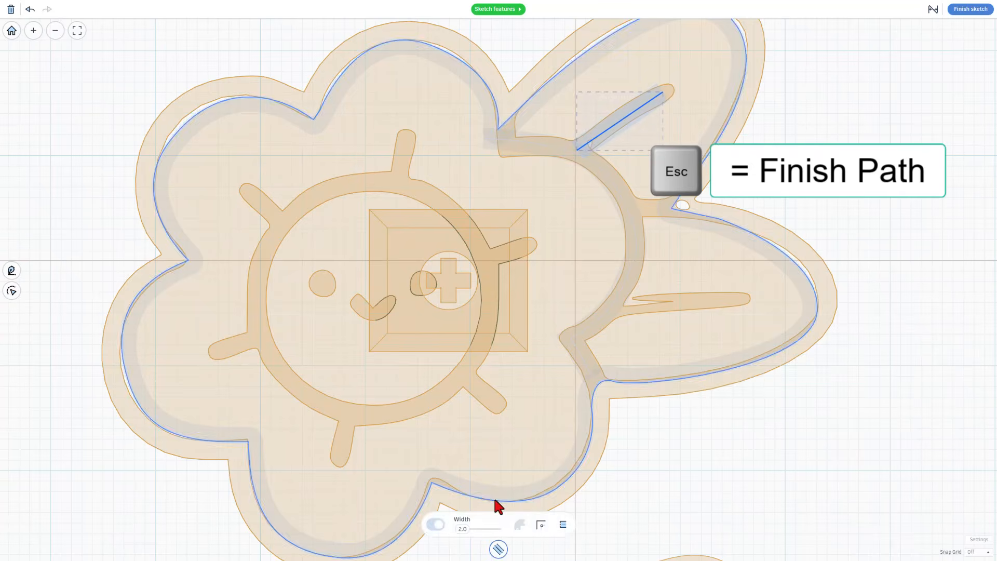
{"action": "left_click", "coordinate": [562, 525]}
{"action": "left_click", "coordinate": [564, 462]}
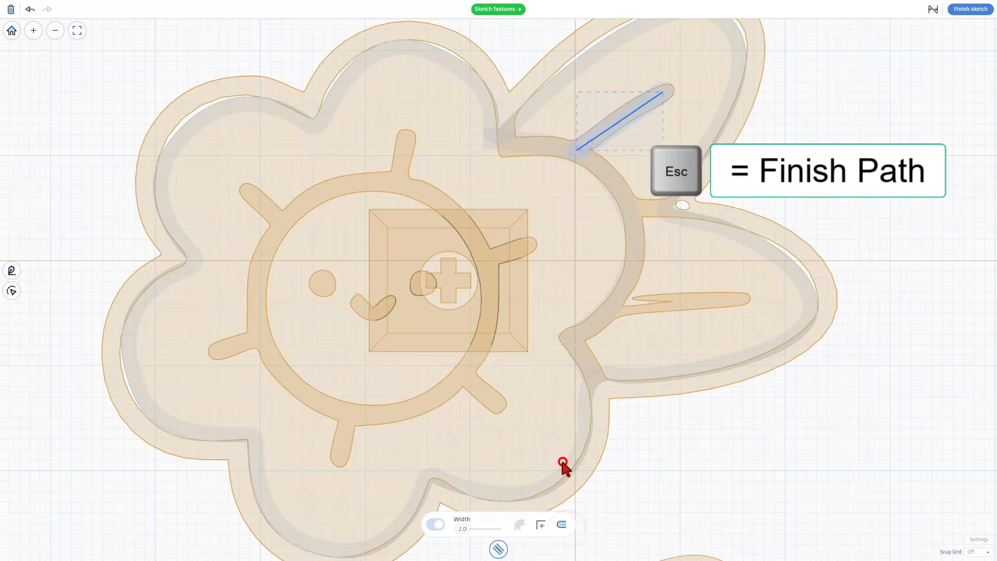
{"action": "left_click", "coordinate": [768, 118]}
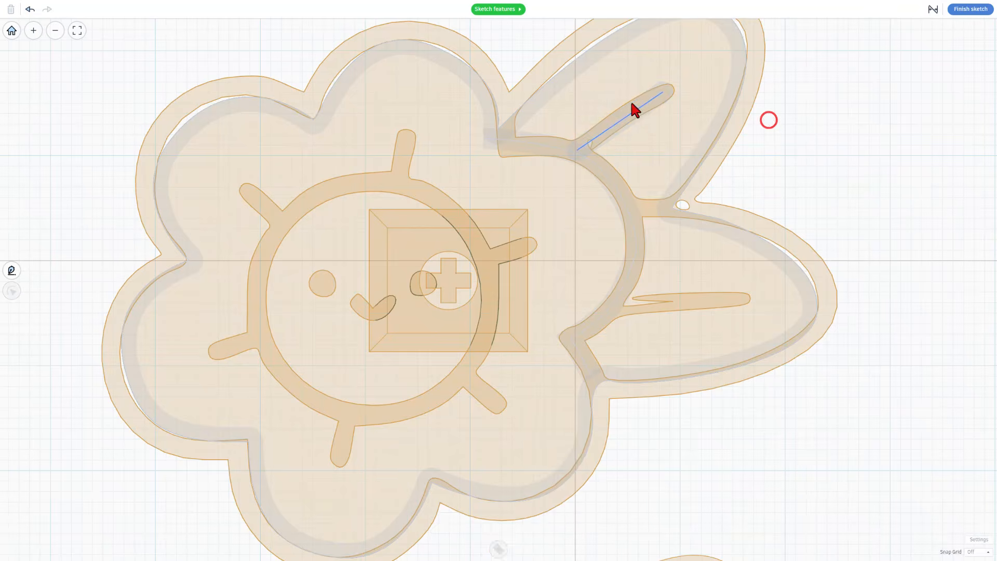
{"action": "left_click", "coordinate": [635, 110]}
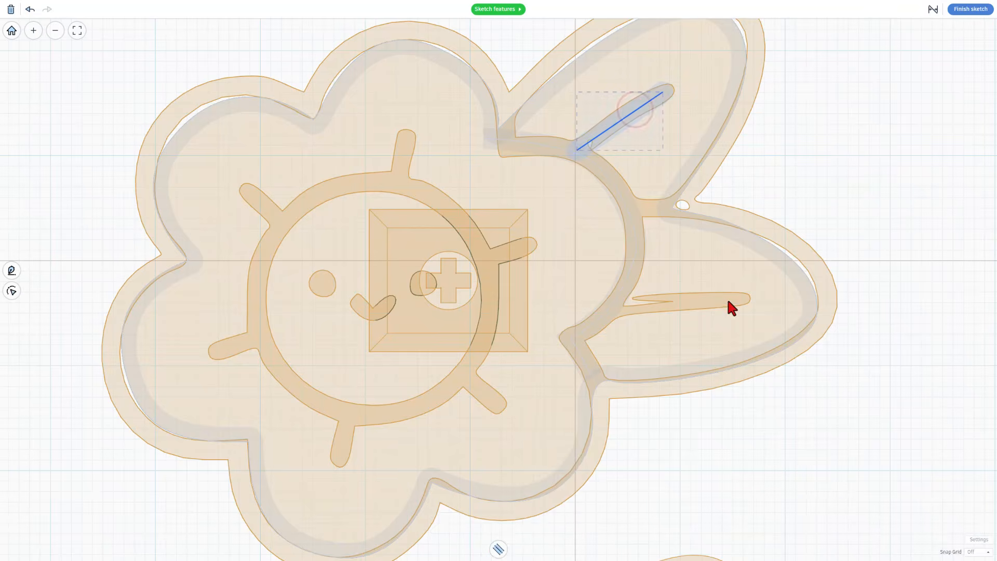
Draw a straight vein along the right leaf with rounded ends and a 2.0 wall width
{"action": "key", "text": "p"}
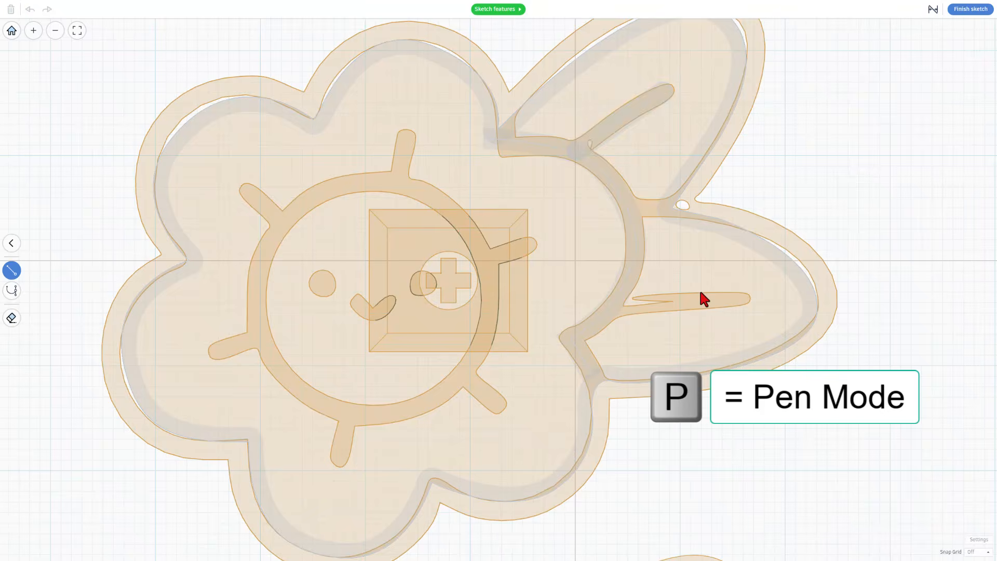
{"action": "left_click", "coordinate": [744, 298]}
{"action": "left_click", "coordinate": [614, 308]}
{"action": "key", "text": "Escape"}
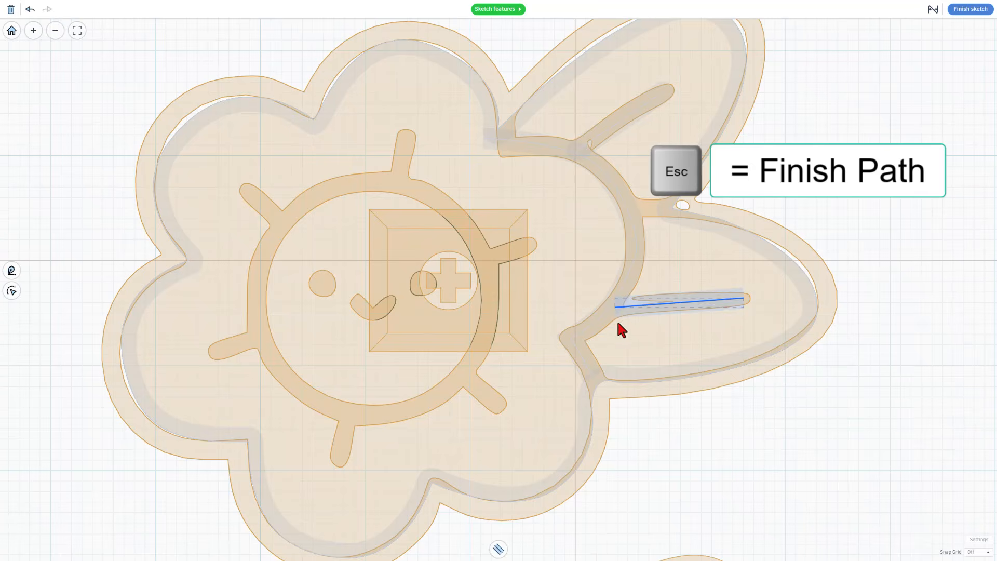
{"action": "left_click", "coordinate": [498, 549]}
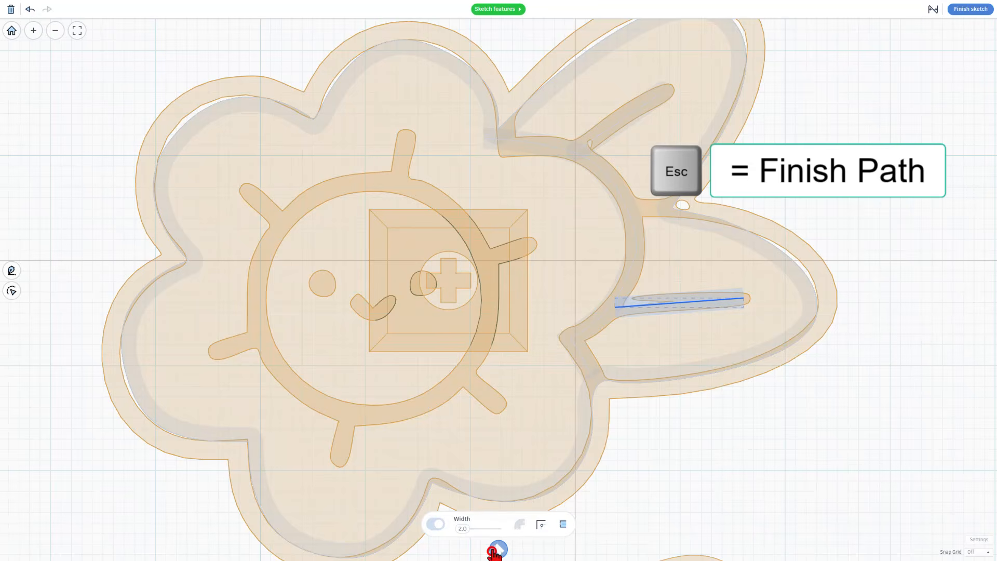
{"action": "left_click", "coordinate": [562, 526]}
{"action": "left_click", "coordinate": [554, 460]}
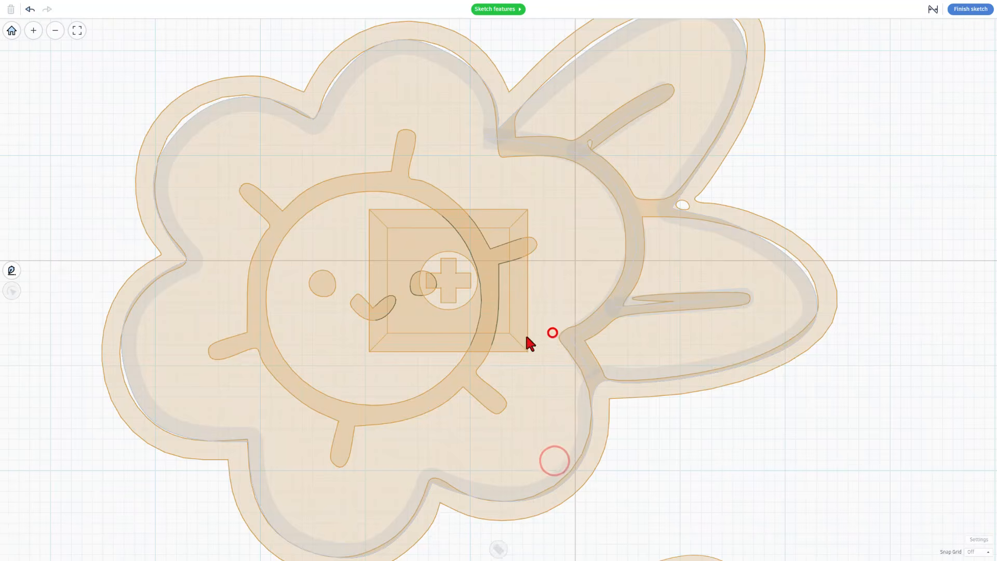
{"action": "scroll", "coordinate": [616, 123], "scroll_direction": "down", "scroll_amount": 2}
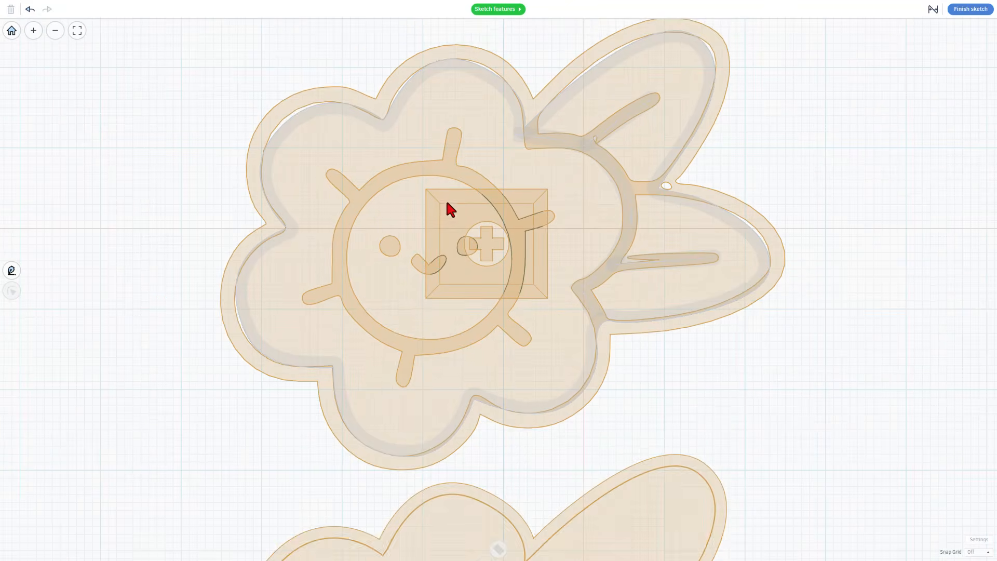
{"action": "scroll", "coordinate": [473, 269], "scroll_direction": "down", "scroll_amount": 2}
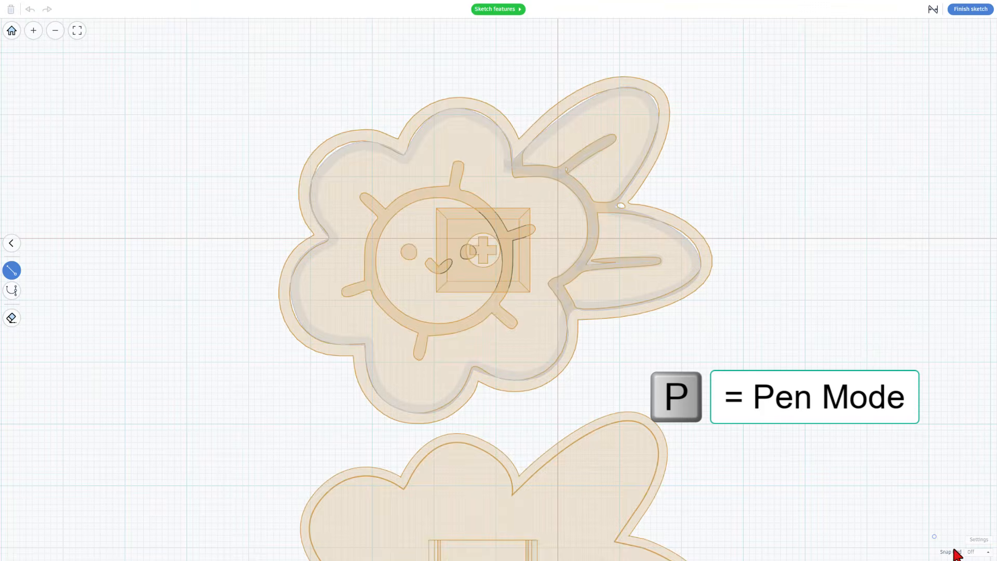
With snap grid at 1.0 mm, draw a closed diamond and round it into a circle
{"action": "left_click", "coordinate": [974, 552]}
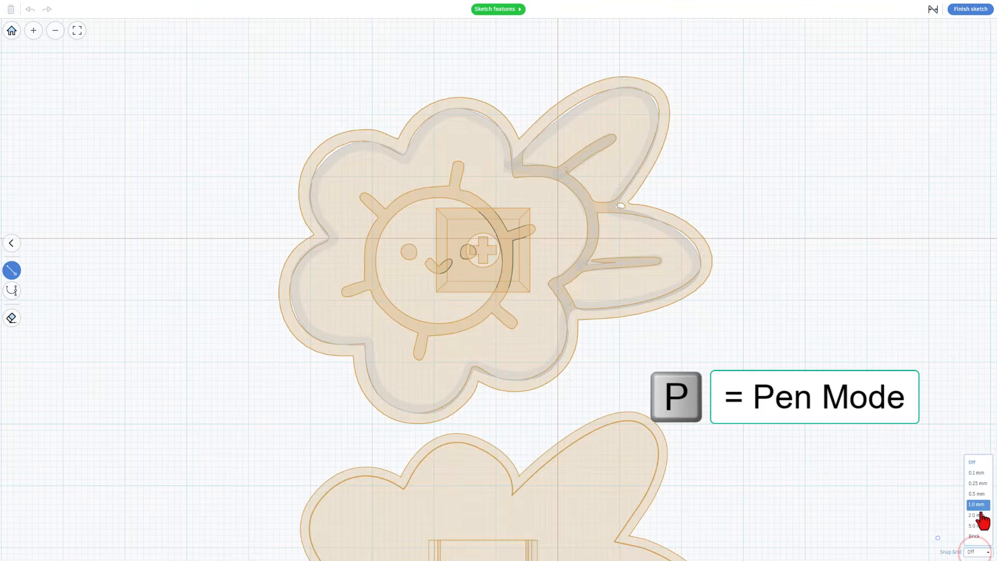
{"action": "left_click", "coordinate": [981, 506]}
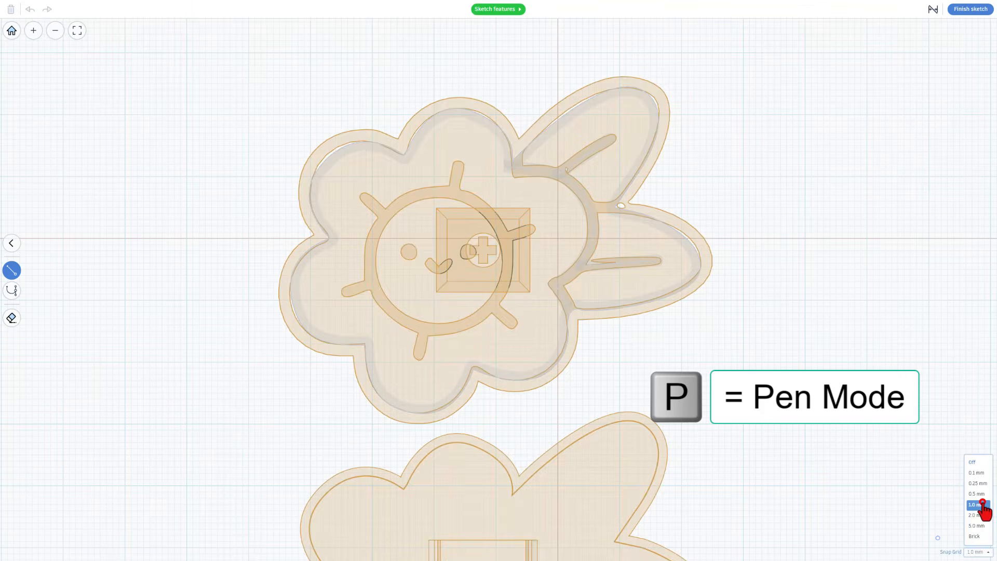
{"action": "left_click", "coordinate": [866, 113]}
{"action": "left_click", "coordinate": [929, 176]}
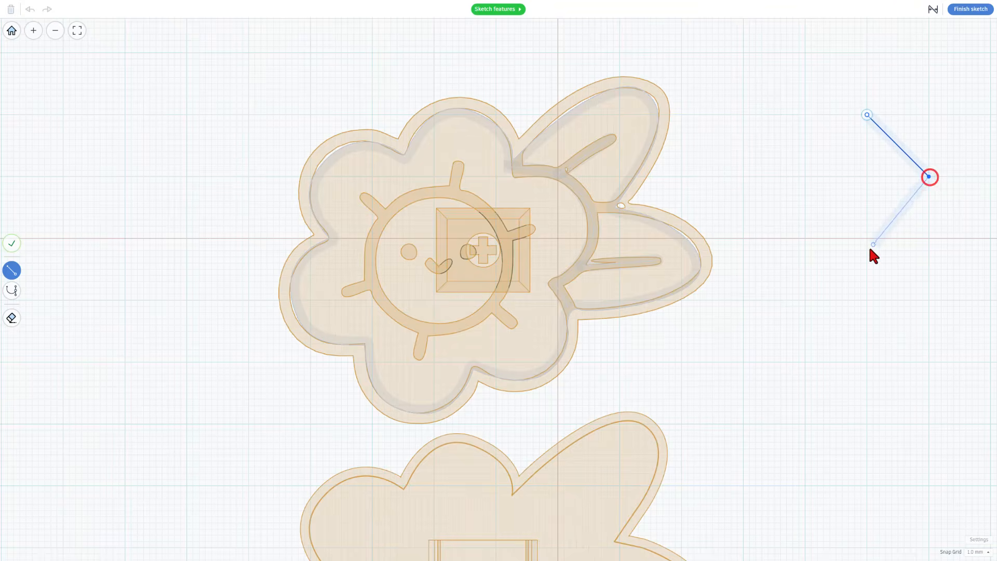
{"action": "left_click", "coordinate": [867, 238]}
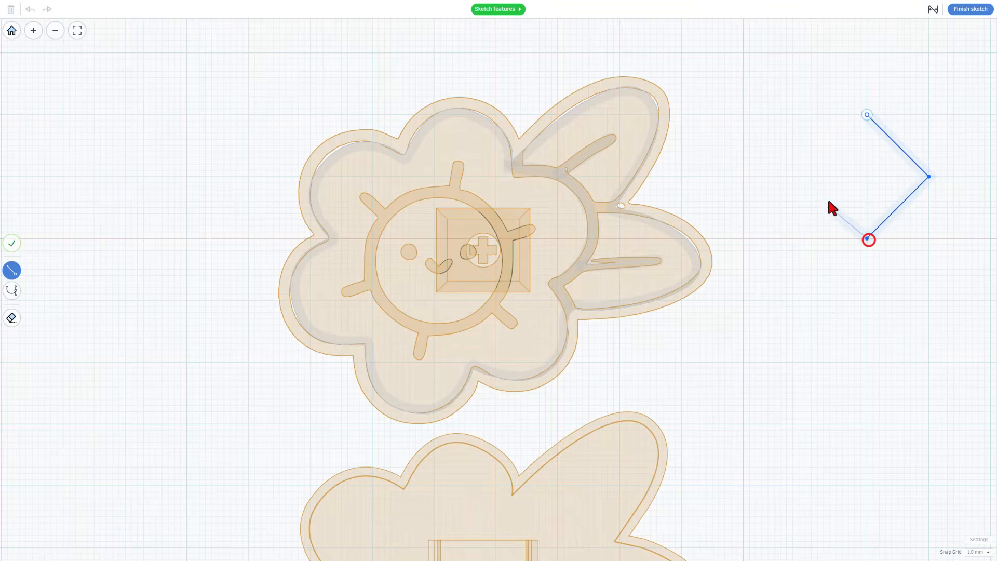
{"action": "left_click", "coordinate": [805, 177]}
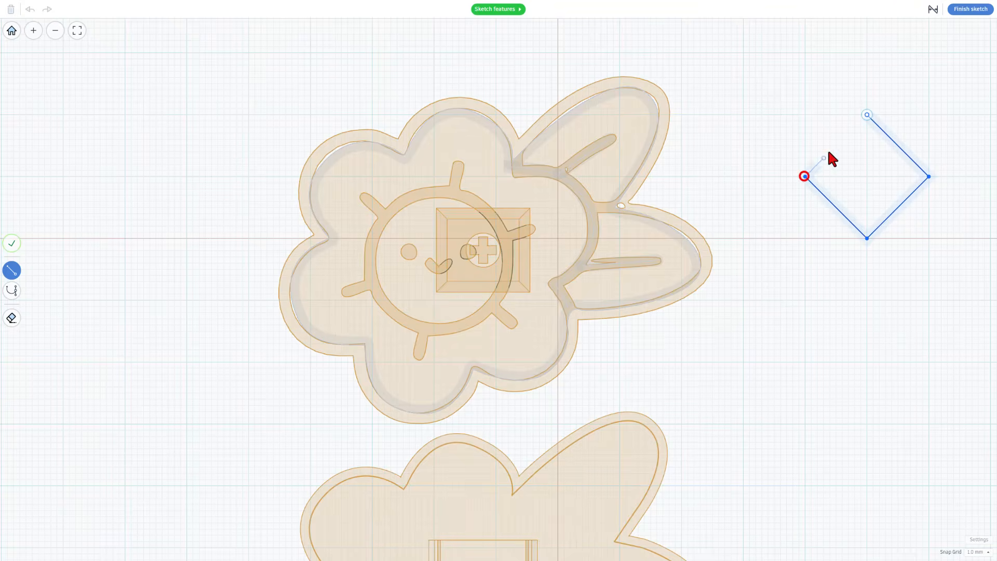
{"action": "left_click", "coordinate": [867, 115]}
{"action": "left_click", "coordinate": [859, 174]}
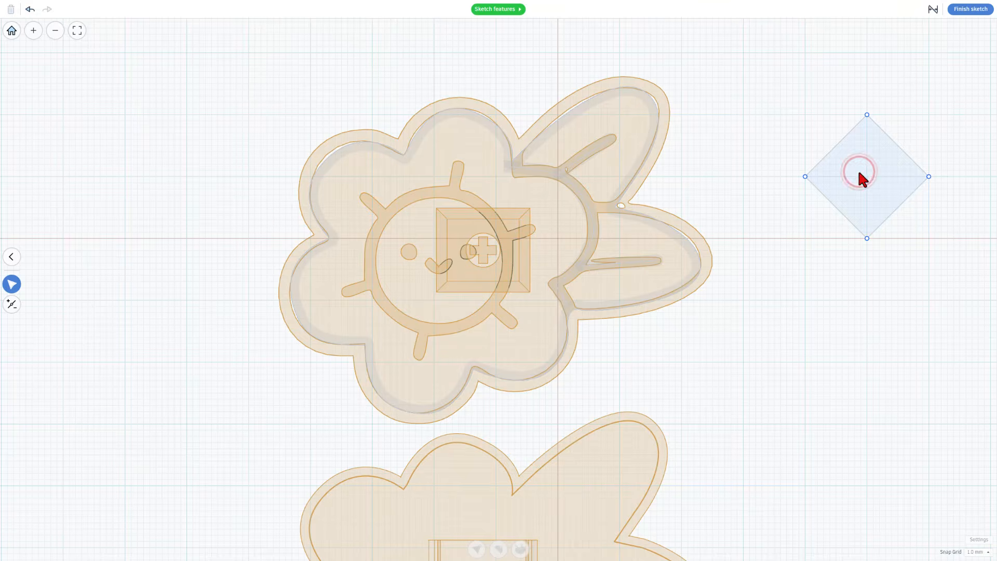
{"action": "double_click", "coordinate": [860, 174]}
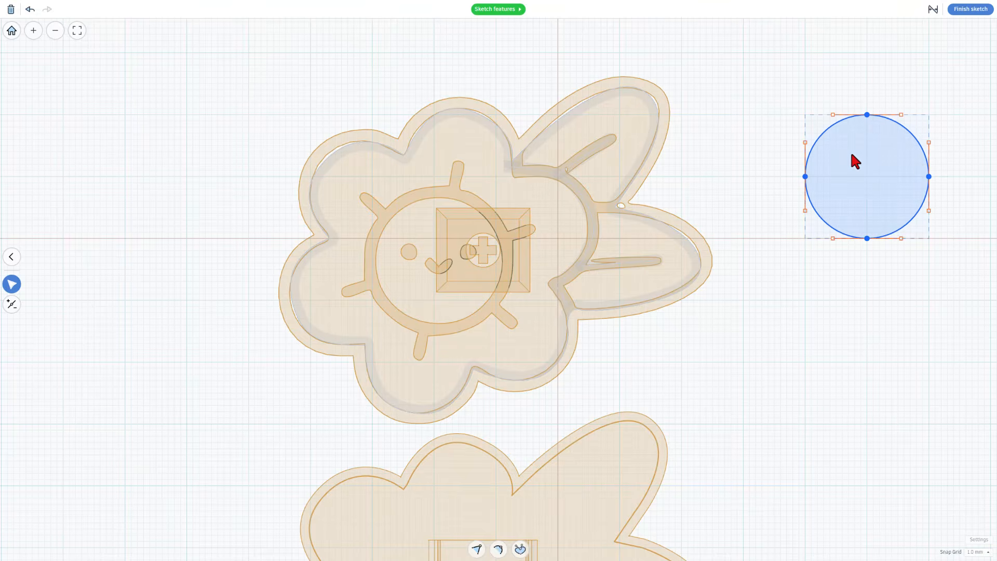
Move the circle onto the sun face, turn snap grid off, and nudge it up-left
{"action": "left_click_drag", "start_coordinate": [836, 168], "coordinate": [421, 262]}
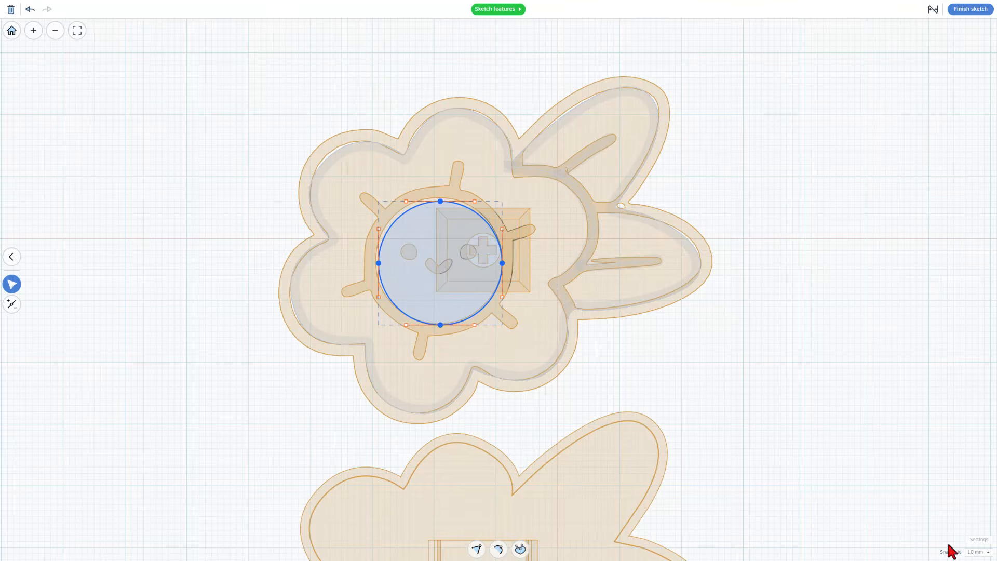
{"action": "left_click", "coordinate": [979, 552]}
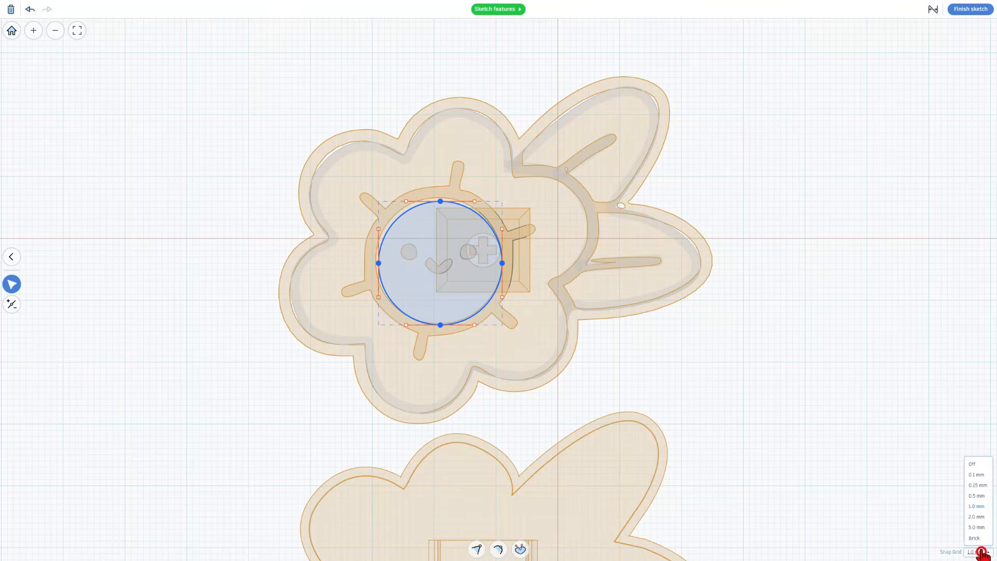
{"action": "left_click", "coordinate": [976, 467]}
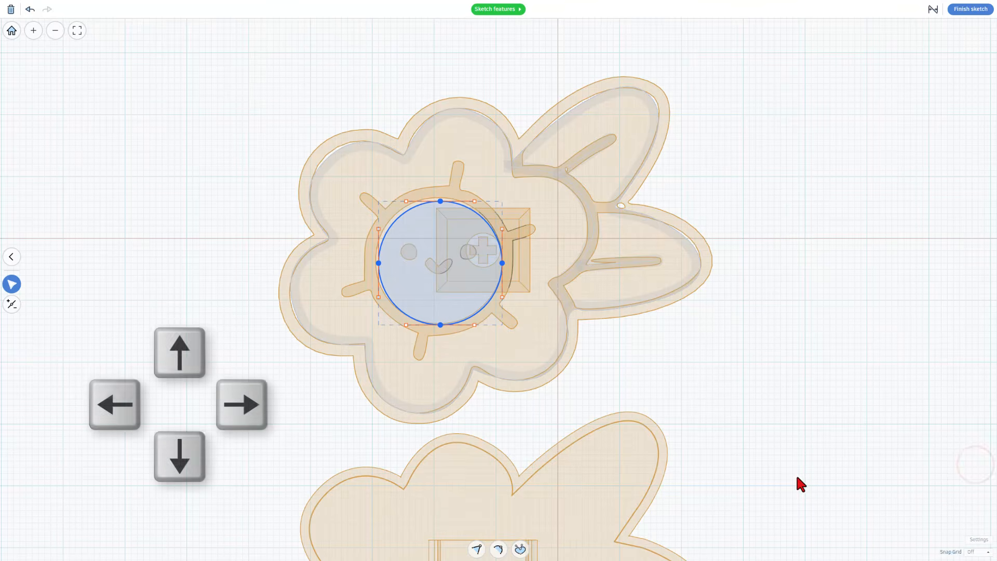
{"action": "key", "text": "Up"}
{"action": "key", "text": "Up"}
{"action": "key", "text": "Up"}
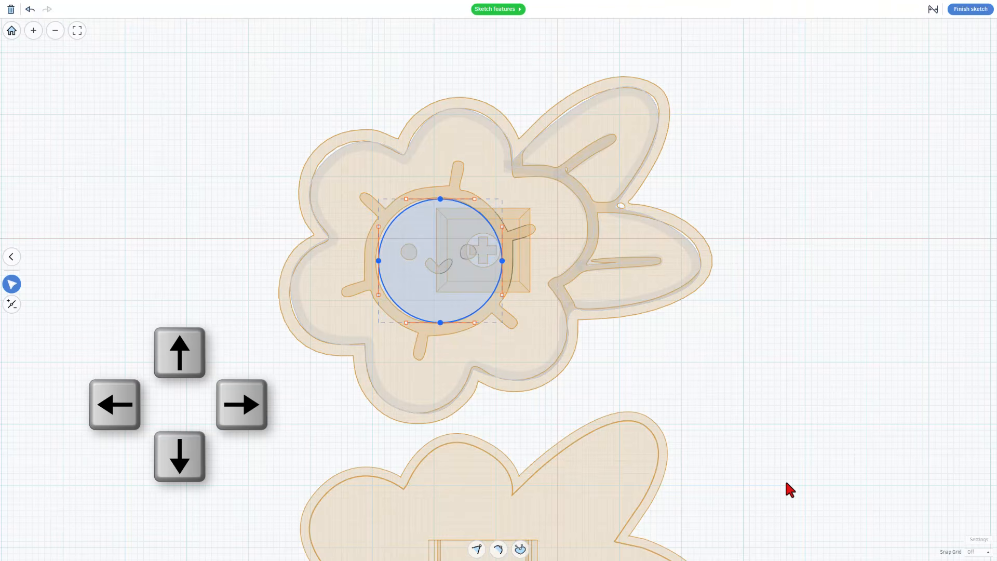
{"action": "key", "text": "Left"}
{"action": "key", "text": "Left"}
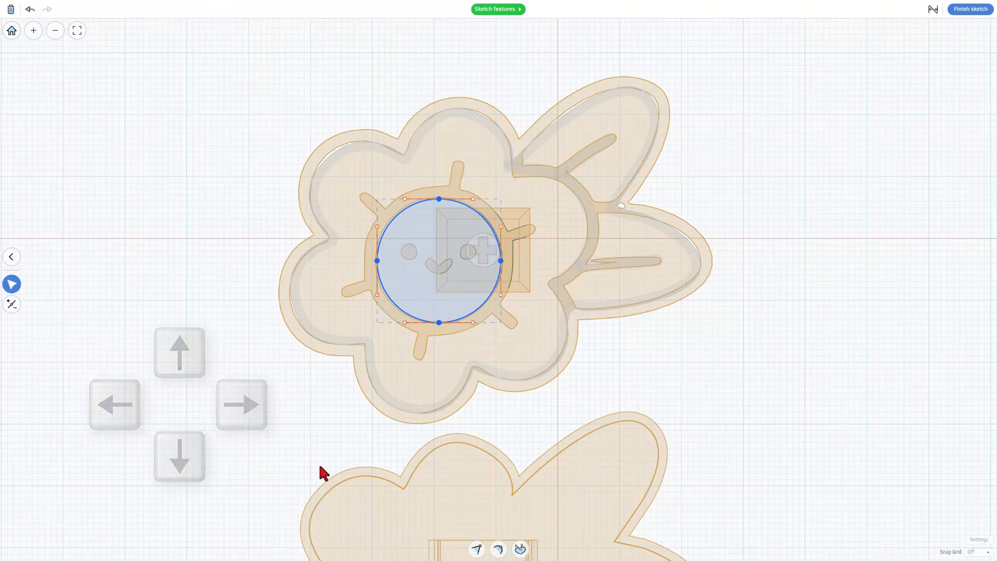
{"action": "left_click", "coordinate": [598, 381]}
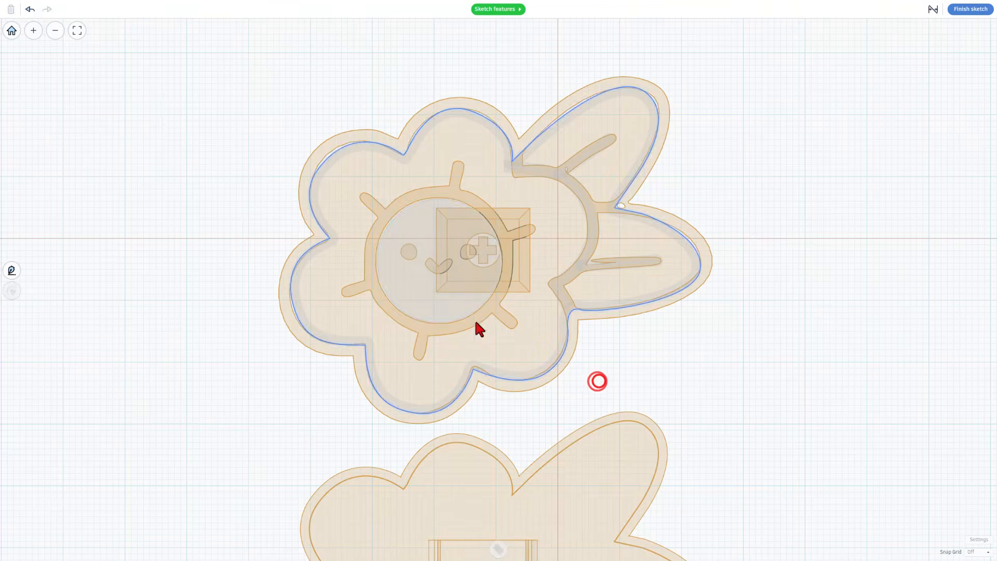
Turn on the sun circle's outline width and align the band Outside
{"action": "left_click", "coordinate": [499, 548]}
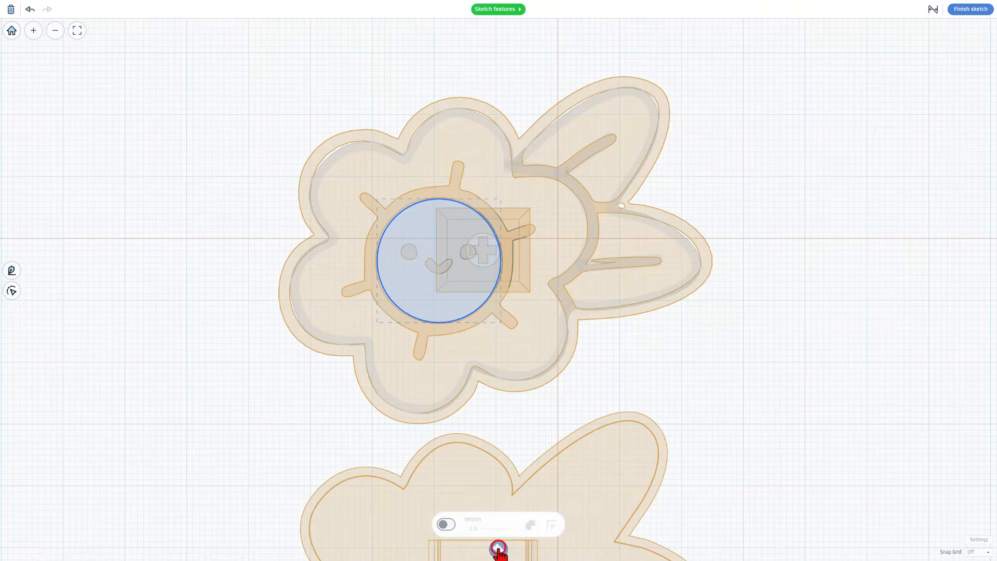
{"action": "left_click", "coordinate": [445, 525]}
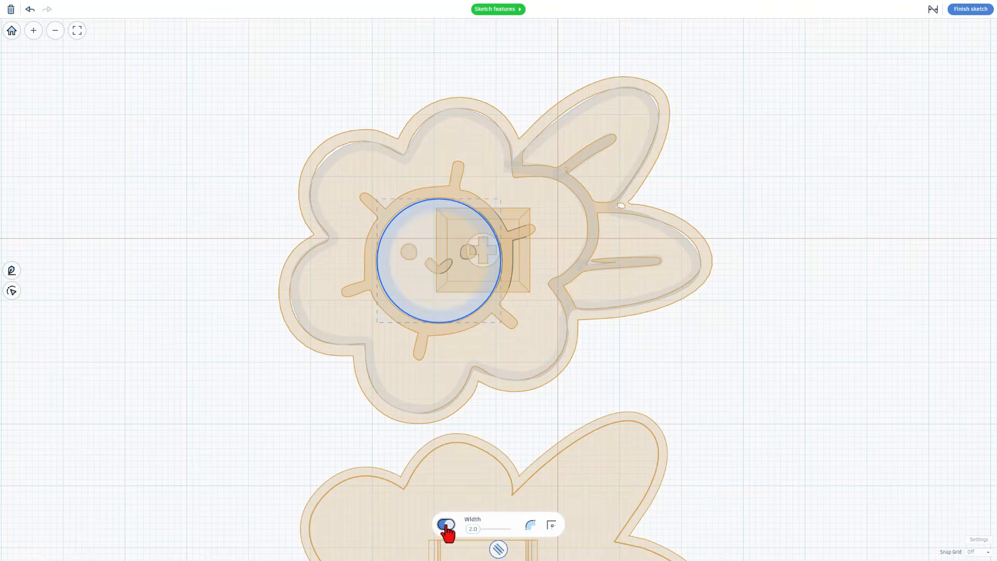
{"action": "left_click", "coordinate": [529, 525]}
{"action": "left_click", "coordinate": [529, 483]}
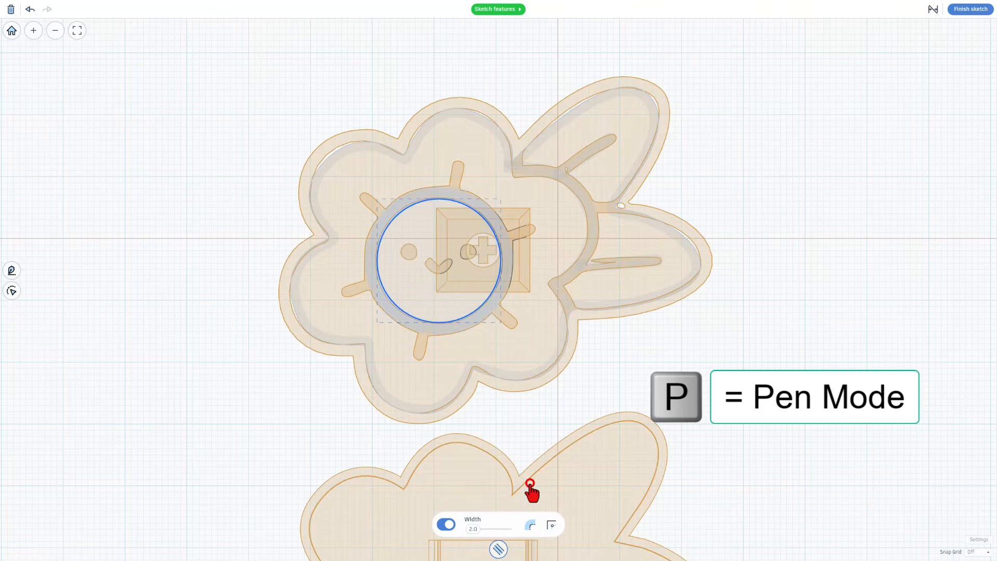
{"action": "left_click", "coordinate": [566, 244]}
{"action": "key", "text": "Escape"}
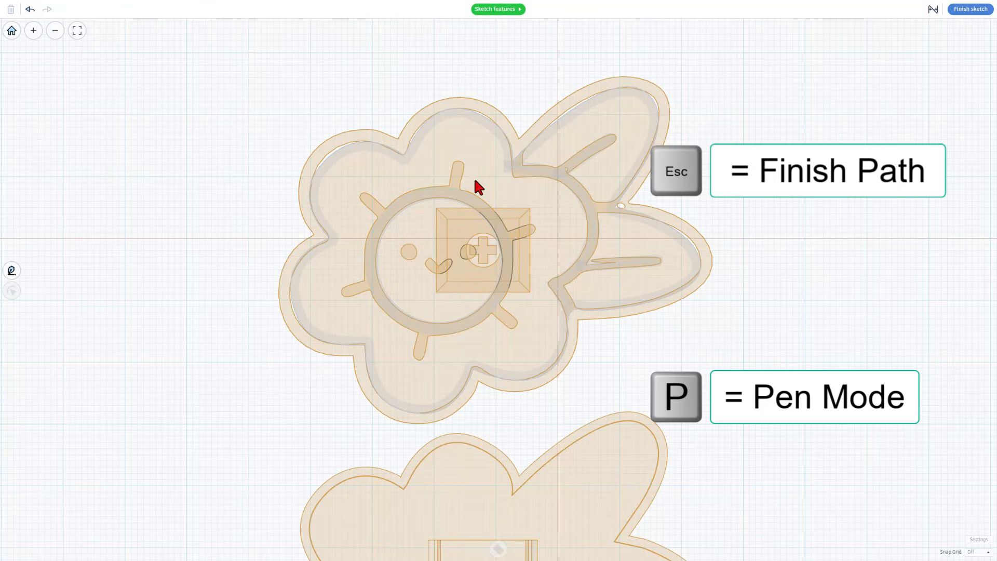
Draw short straight ray strokes around the sun face, including the left and lower-right rays
{"action": "key", "text": "p"}
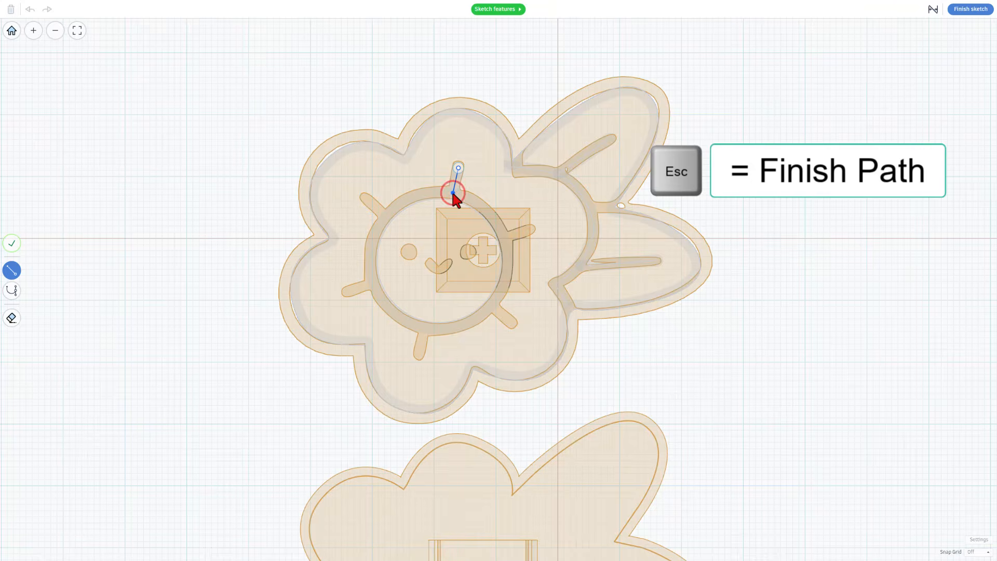
{"action": "key", "text": "Escape"}
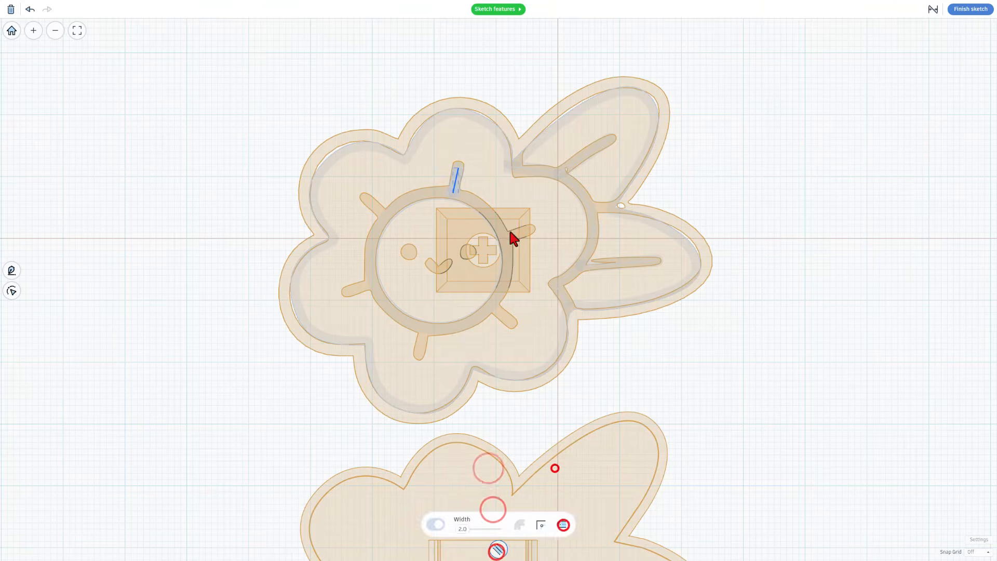
{"action": "key", "text": "p"}
{"action": "left_click", "coordinate": [504, 231]}
{"action": "left_click", "coordinate": [531, 229]}
{"action": "key", "text": "Escape"}
{"action": "key", "text": "p"}
{"action": "left_click", "coordinate": [493, 306]}
{"action": "left_click", "coordinate": [511, 322]}
{"action": "key", "text": "Escape"}
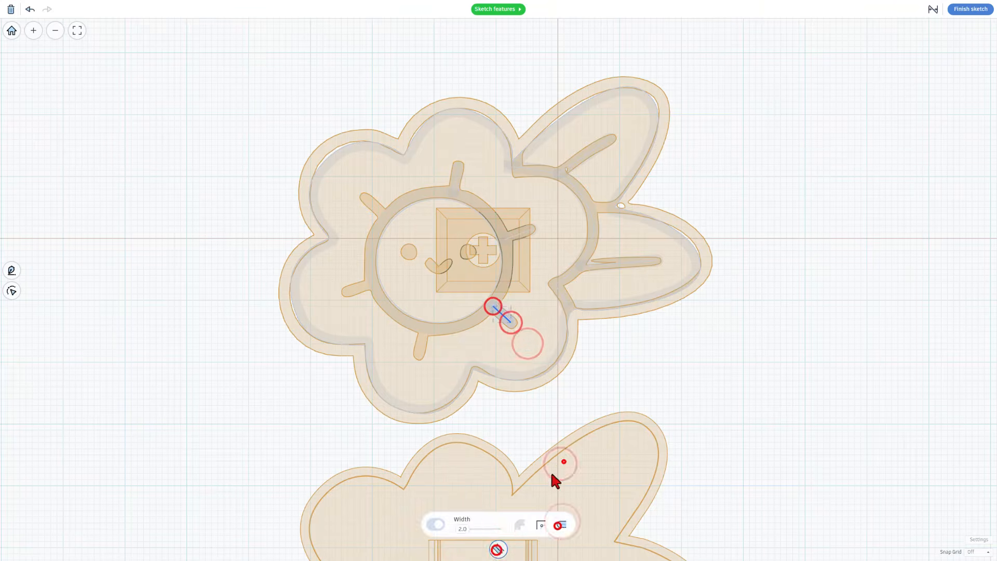
{"action": "key", "text": "p"}
{"action": "key", "text": "Escape"}
{"action": "left_click", "coordinate": [419, 352]}
{"action": "left_click", "coordinate": [447, 369]}
{"action": "key", "text": "p"}
{"action": "left_click", "coordinate": [374, 284]}
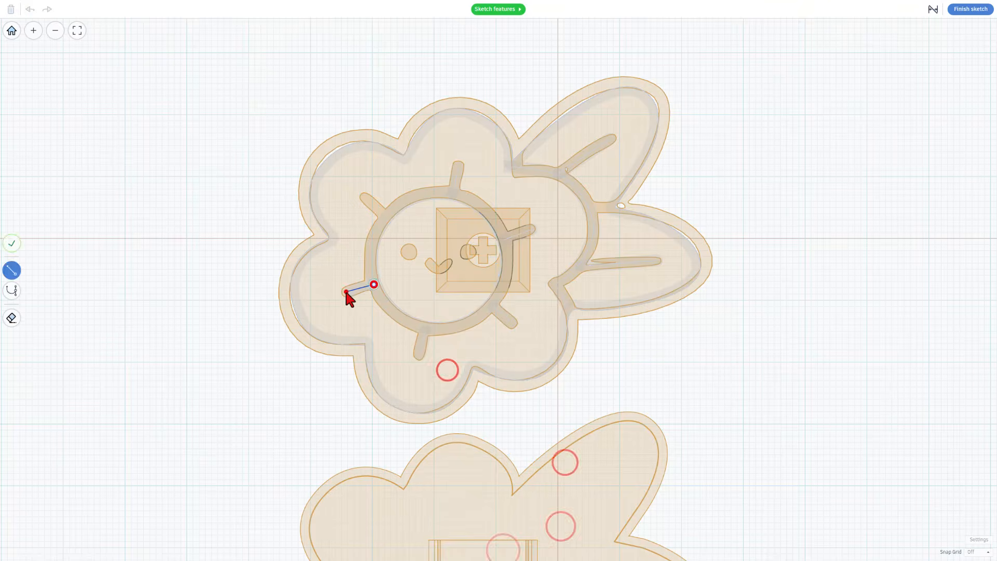
{"action": "left_click", "coordinate": [346, 291]}
{"action": "key", "text": "Escape"}
{"action": "key", "text": "p"}
{"action": "left_click", "coordinate": [380, 214]}
{"action": "left_click", "coordinate": [367, 196]}
{"action": "key", "text": "Escape"}
Draw the sun's left eye as a closed, rounded Bezier curve
{"action": "scroll", "coordinate": [421, 235], "scroll_direction": "up", "scroll_amount": 3}
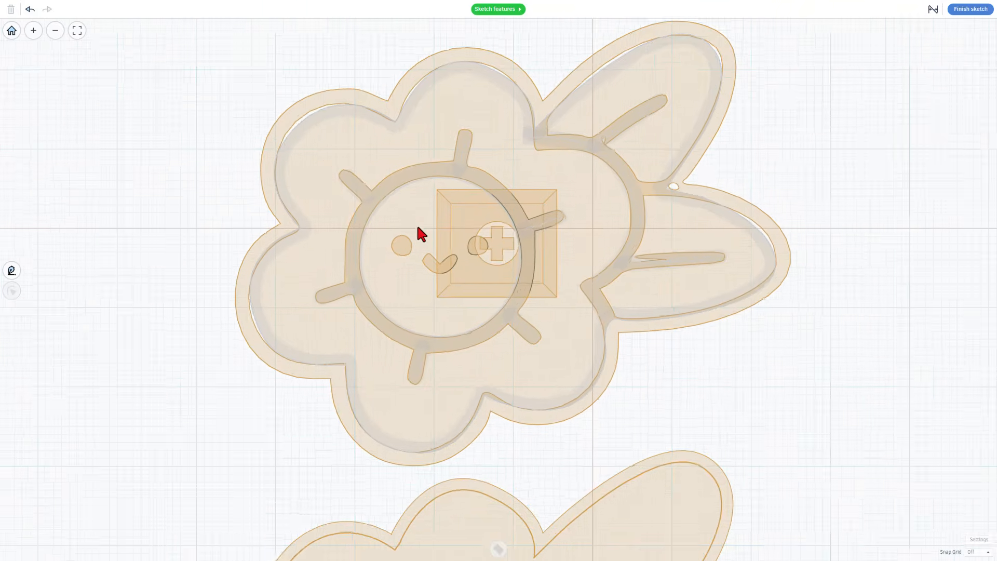
{"action": "scroll", "coordinate": [416, 239], "scroll_direction": "up", "scroll_amount": 3}
{"action": "key", "text": "p"}
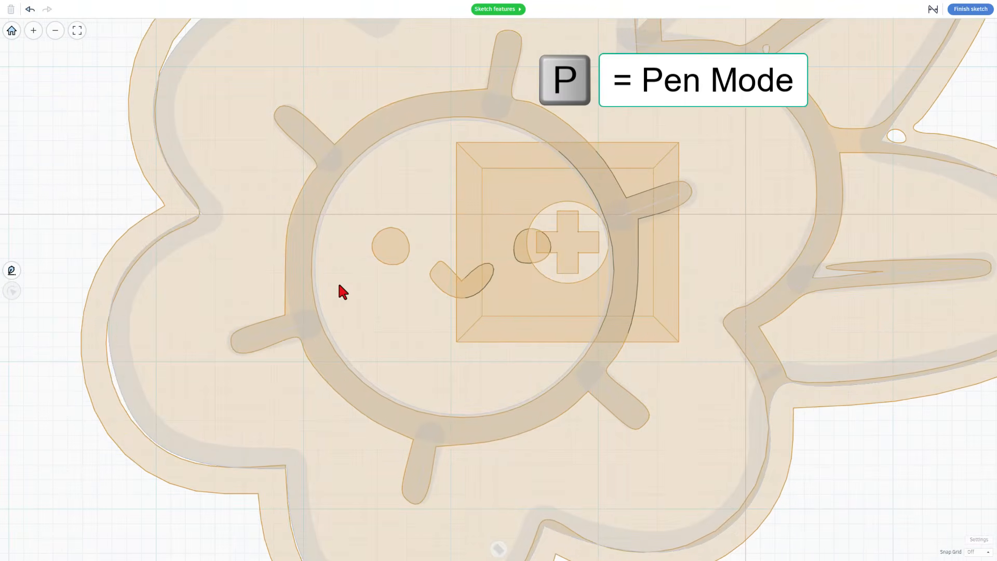
{"action": "key", "text": "2"}
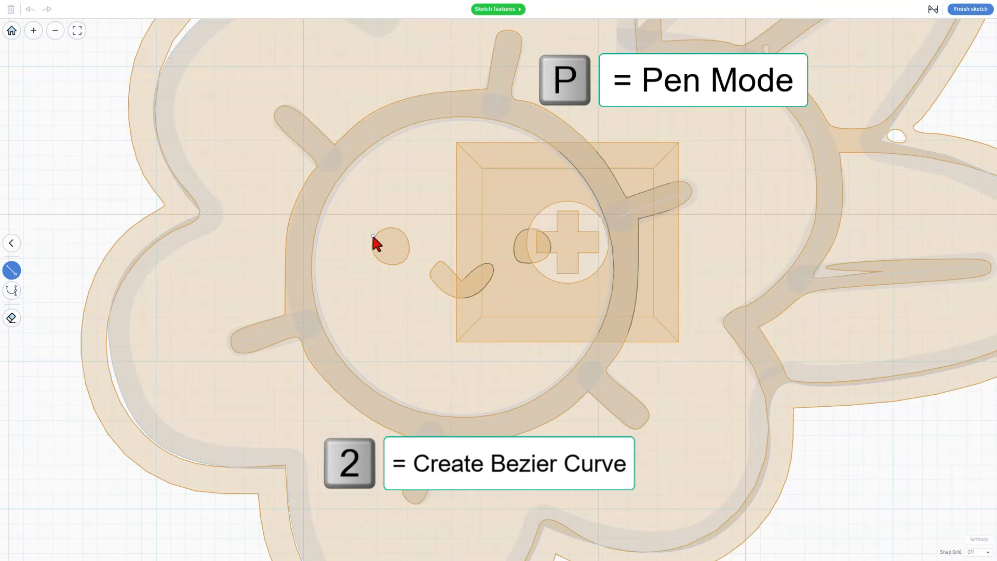
{"action": "left_click_drag", "start_coordinate": [373, 236], "coordinate": [408, 251]}
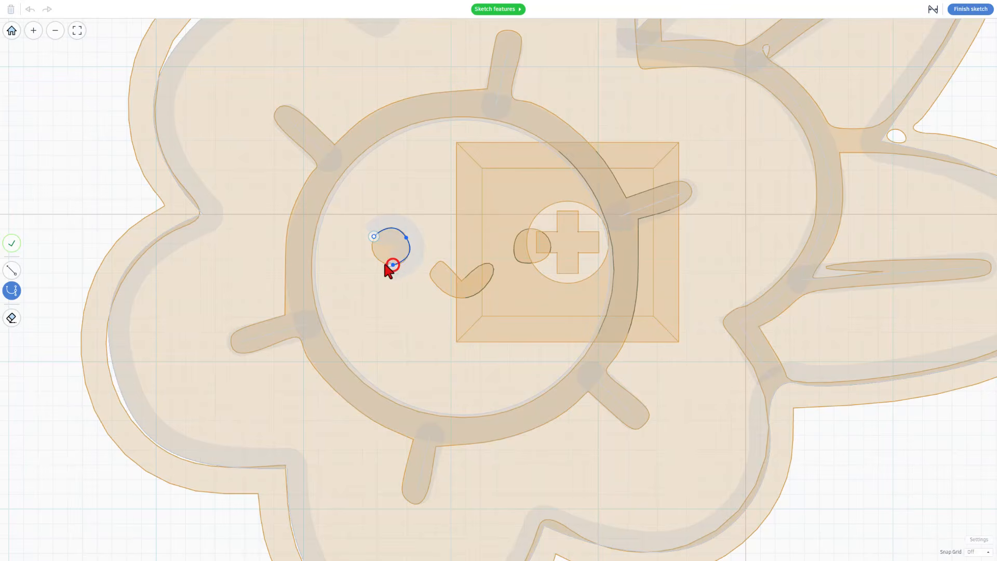
{"action": "left_click_drag", "start_coordinate": [374, 237], "coordinate": [379, 203]}
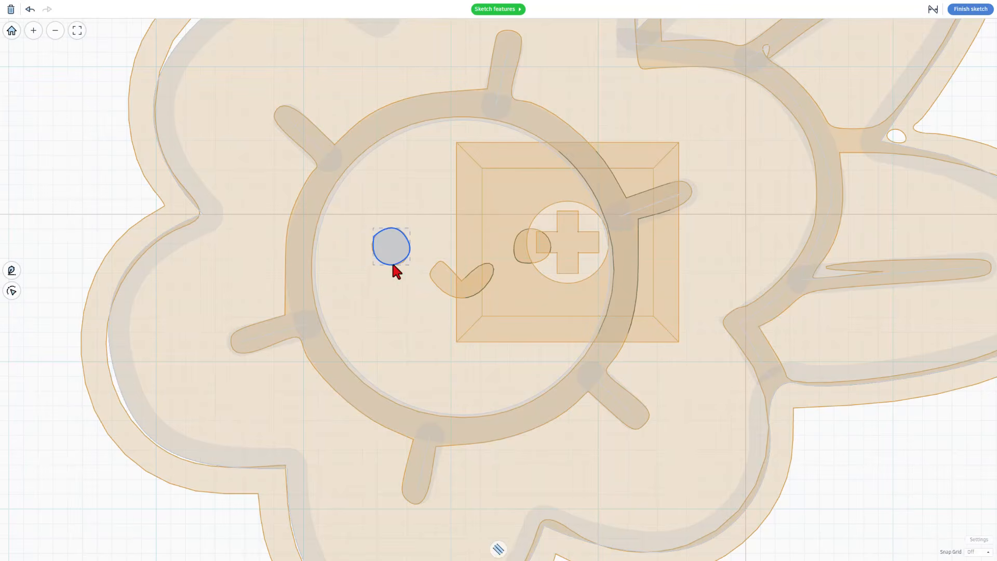
{"action": "left_click", "coordinate": [441, 273]}
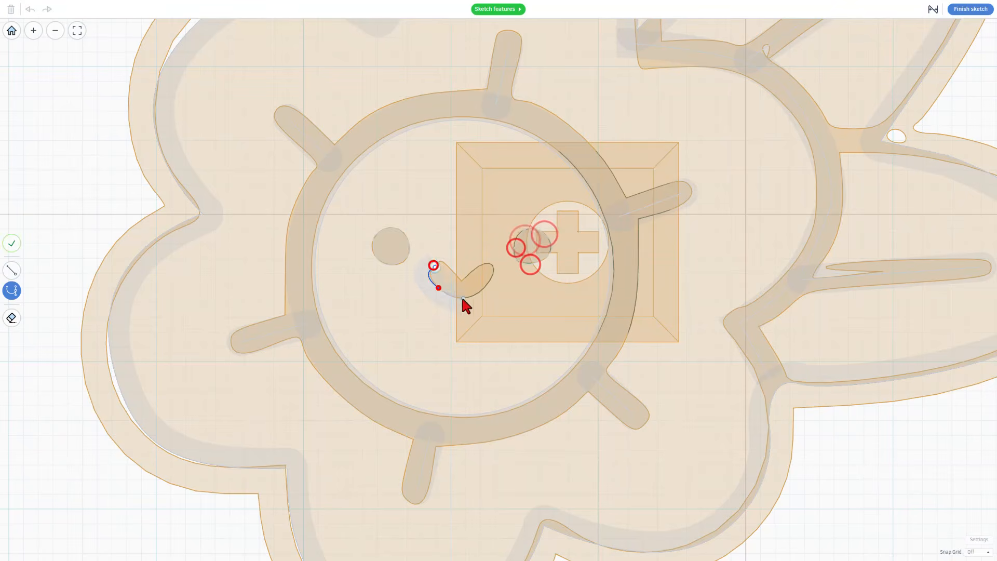
Trace the smile and close it into a filled curved shape
{"action": "left_click", "coordinate": [442, 269]}
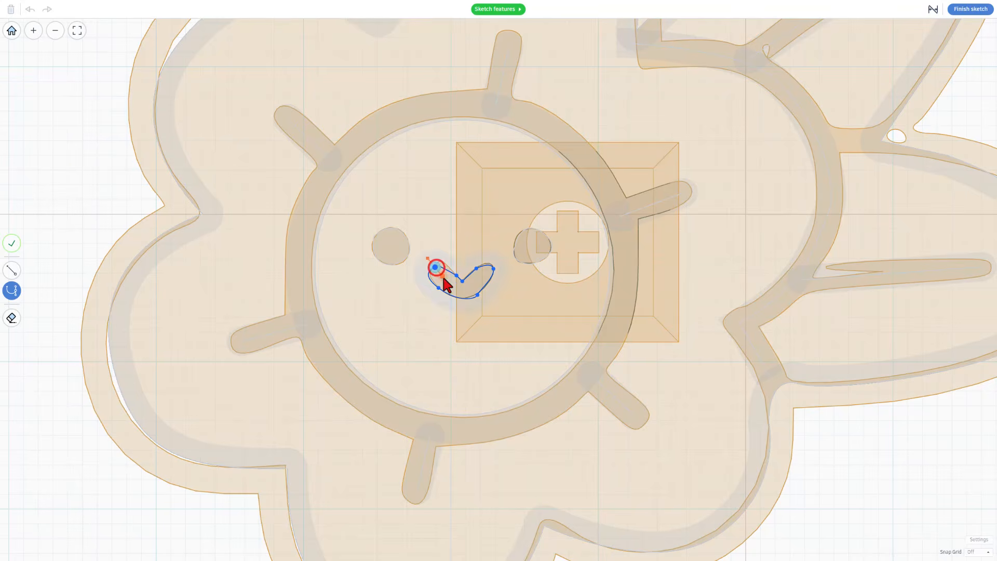
{"action": "left_click", "coordinate": [477, 307]}
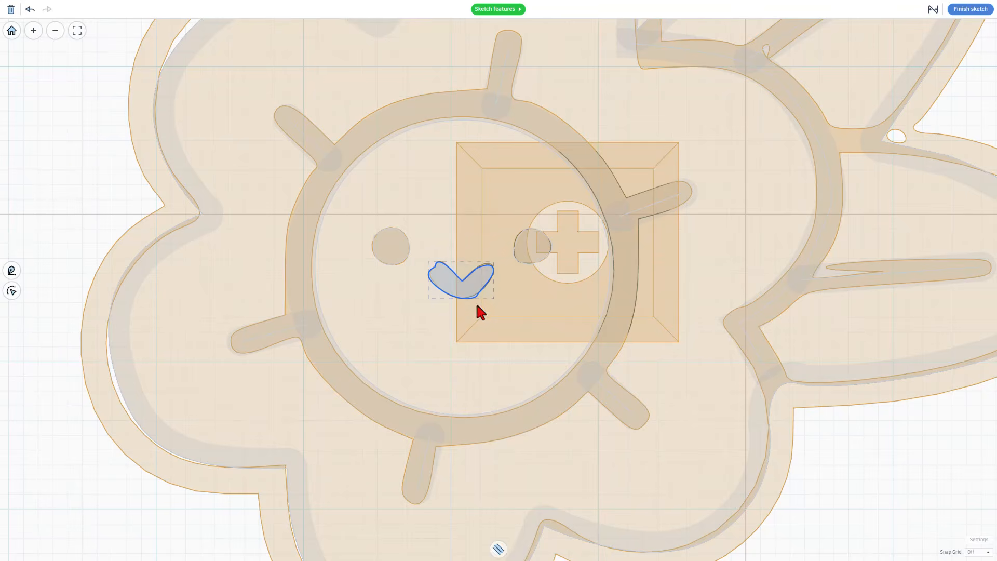
{"action": "scroll", "coordinate": [457, 253], "scroll_direction": "down", "scroll_amount": 3}
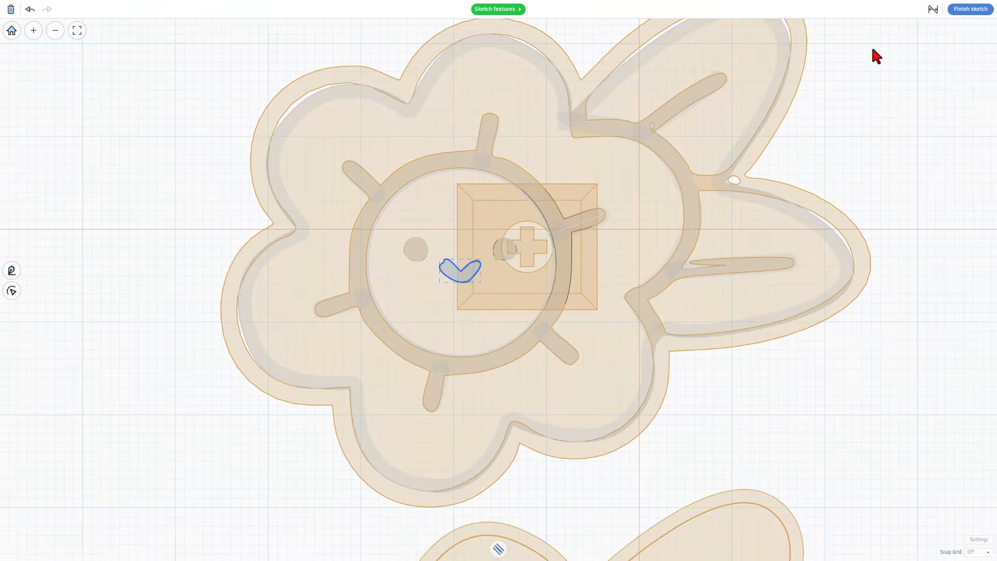
Finish the sketch, drag the brown outline layer up-left, and reopen the magenta flower sketch
{"action": "left_click", "coordinate": [969, 10]}
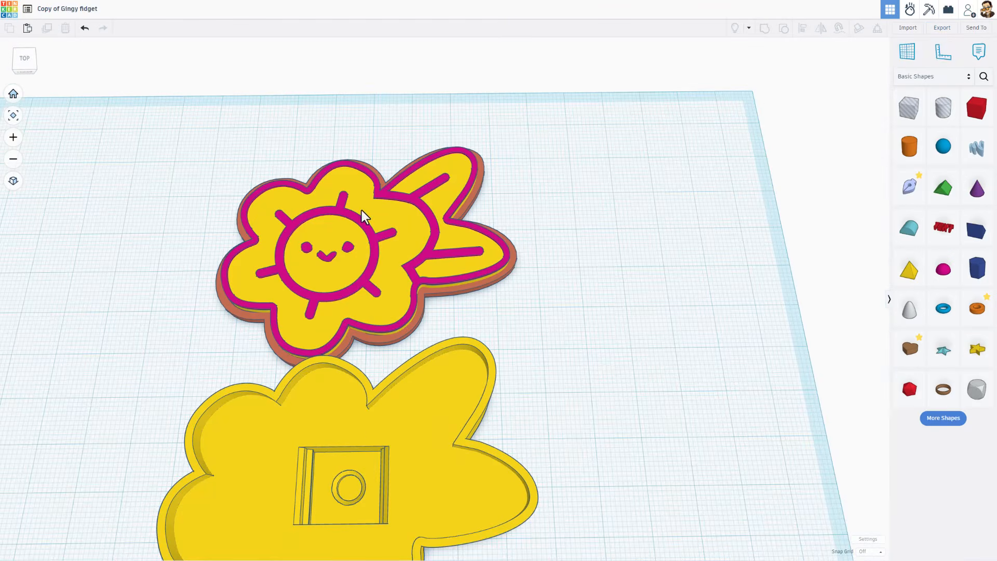
{"action": "left_click_drag", "start_coordinate": [516, 256], "coordinate": [145, 184]}
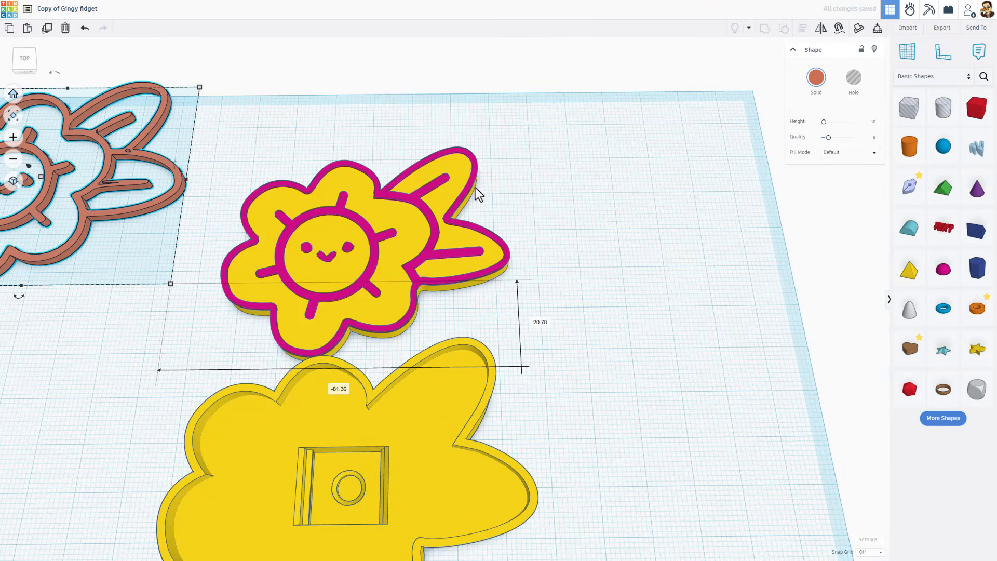
{"action": "scroll", "coordinate": [597, 181], "scroll_direction": "up", "scroll_amount": 3}
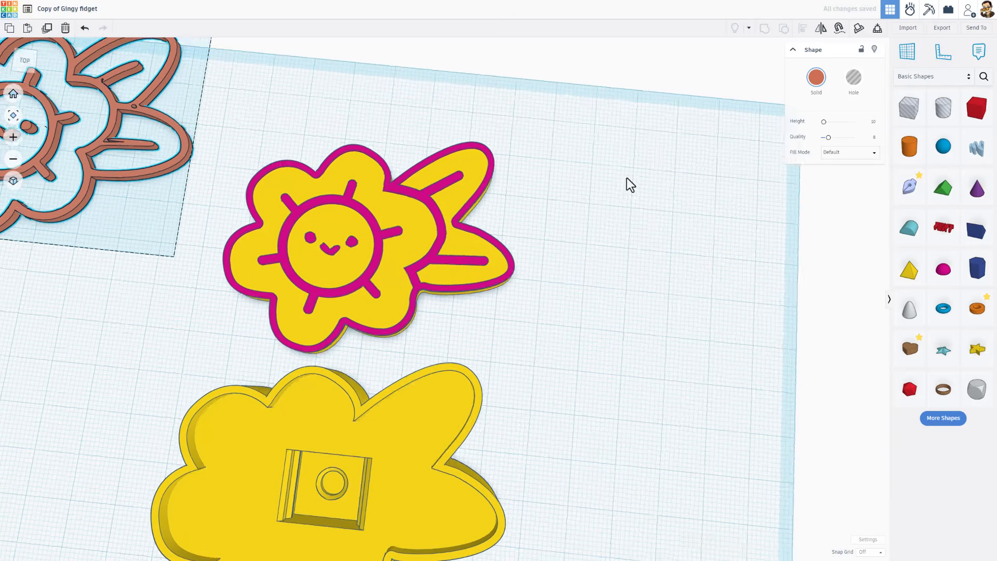
{"action": "left_click", "coordinate": [495, 167]}
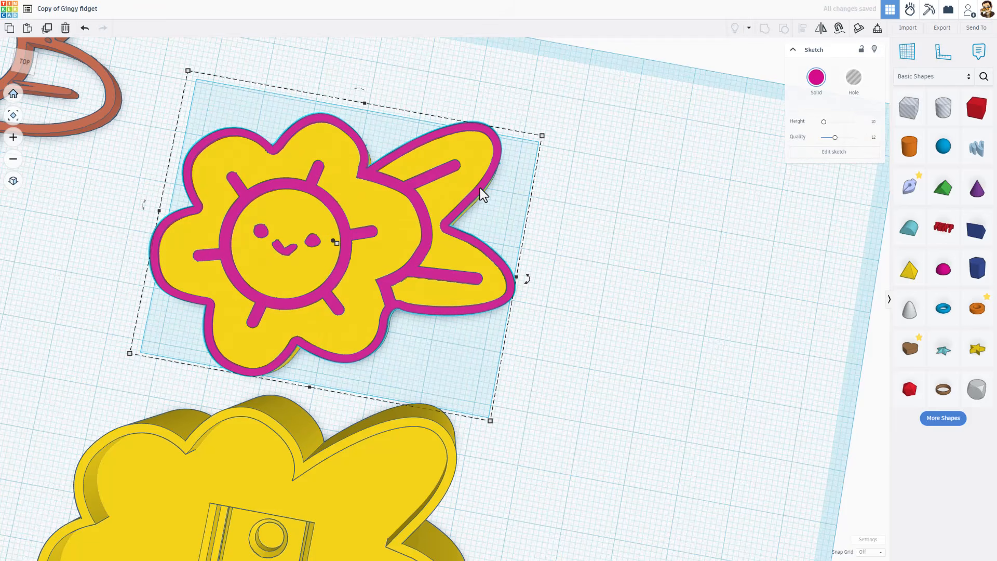
{"action": "double_click", "coordinate": [481, 190]}
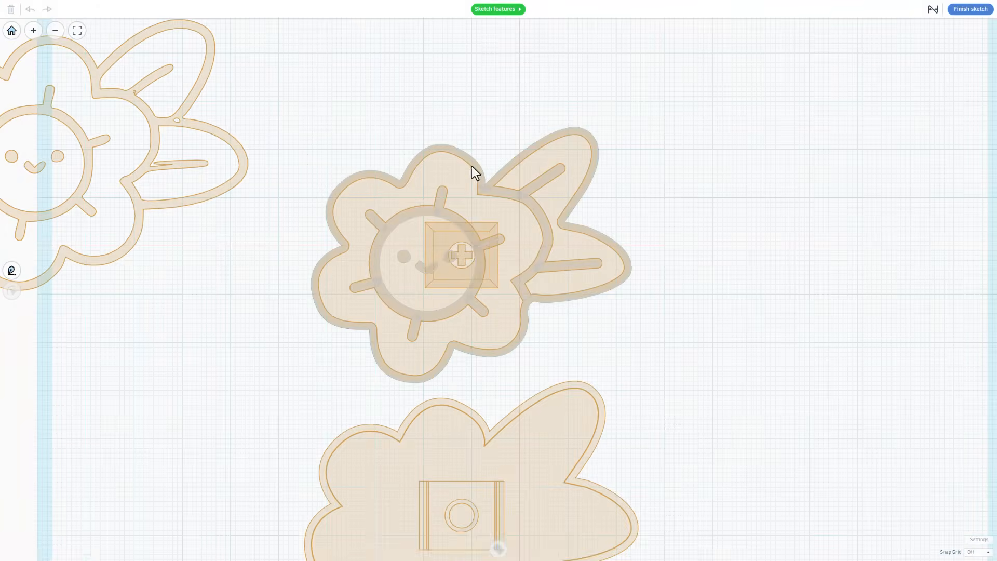
Trace a curved path over the upper leaf's tip, down to the notch and toward the lower leaf tip
{"action": "left_click_drag", "start_coordinate": [365, 167], "coordinate": [661, 398]}
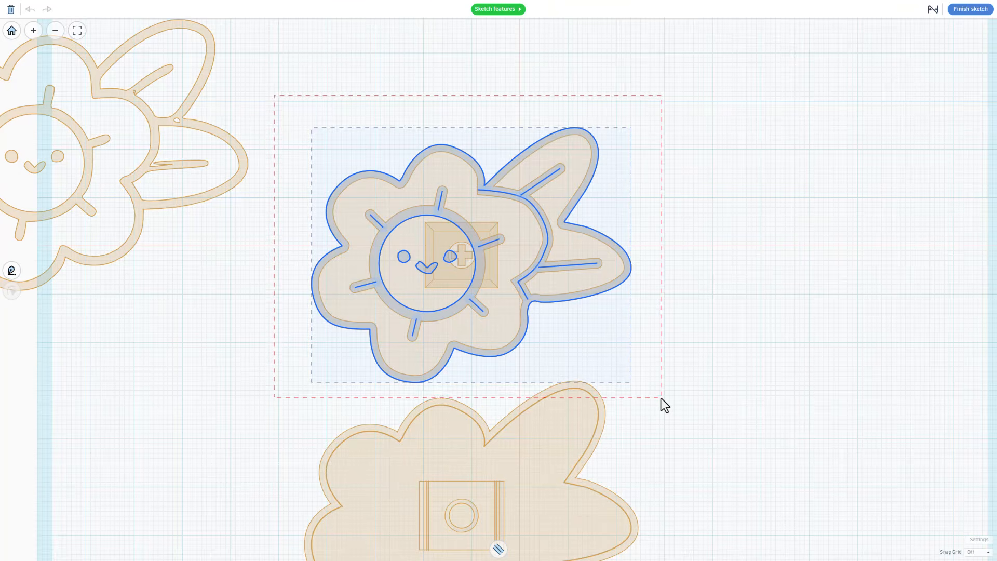
{"action": "left_click", "coordinate": [664, 405]}
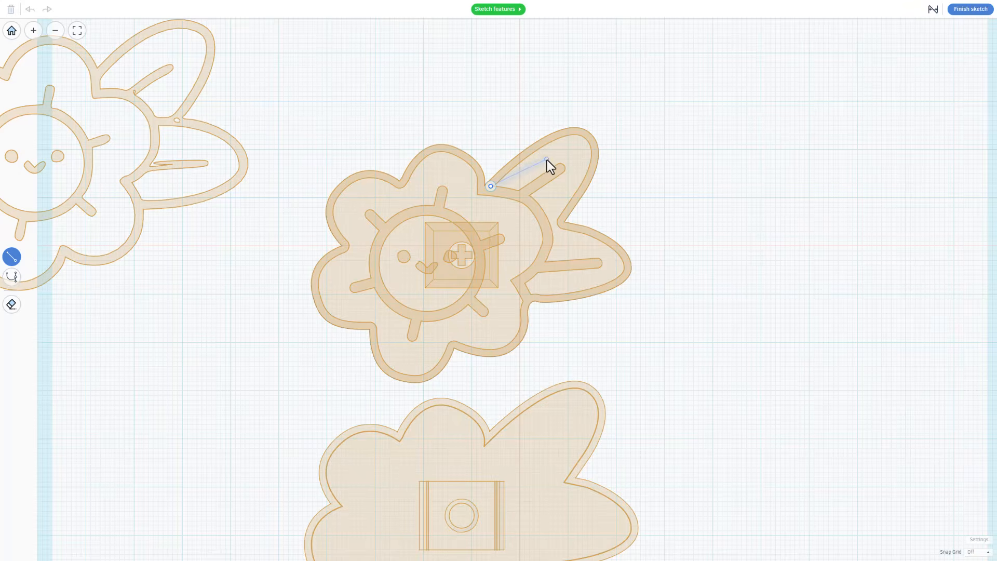
{"action": "key", "text": "c"}
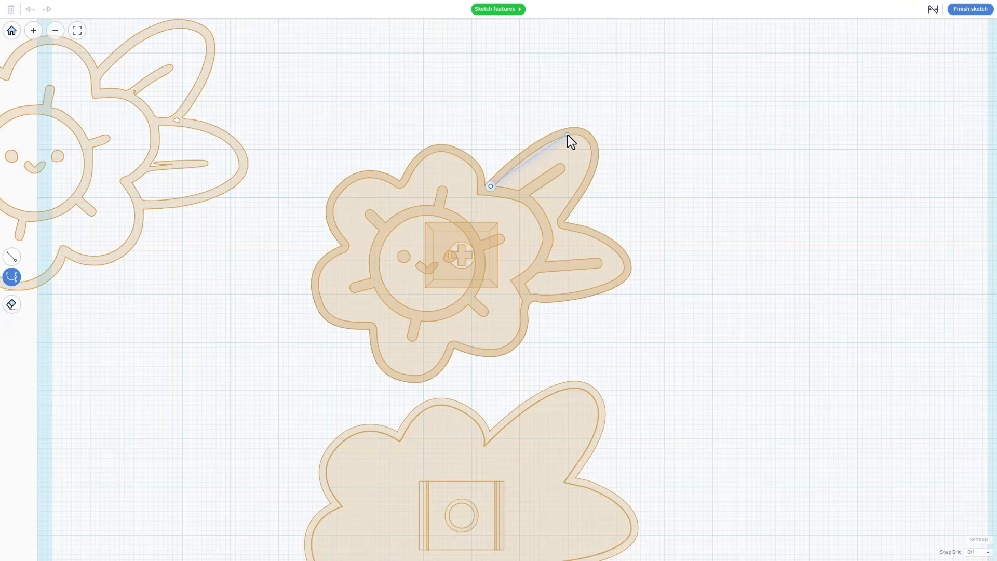
{"action": "left_click", "coordinate": [561, 135]}
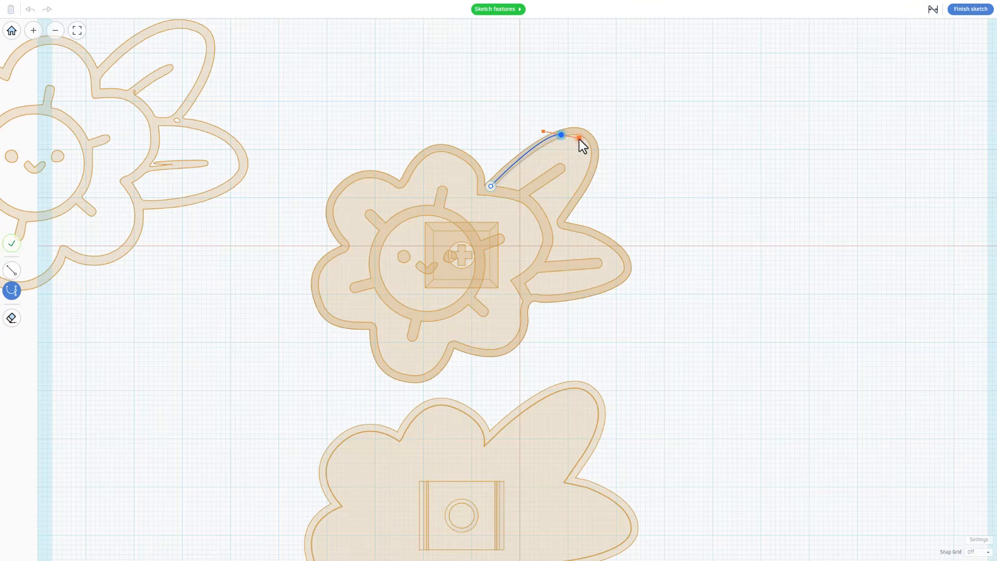
{"action": "left_click_drag", "start_coordinate": [594, 157], "coordinate": [594, 186]}
{"action": "left_click", "coordinate": [560, 222]}
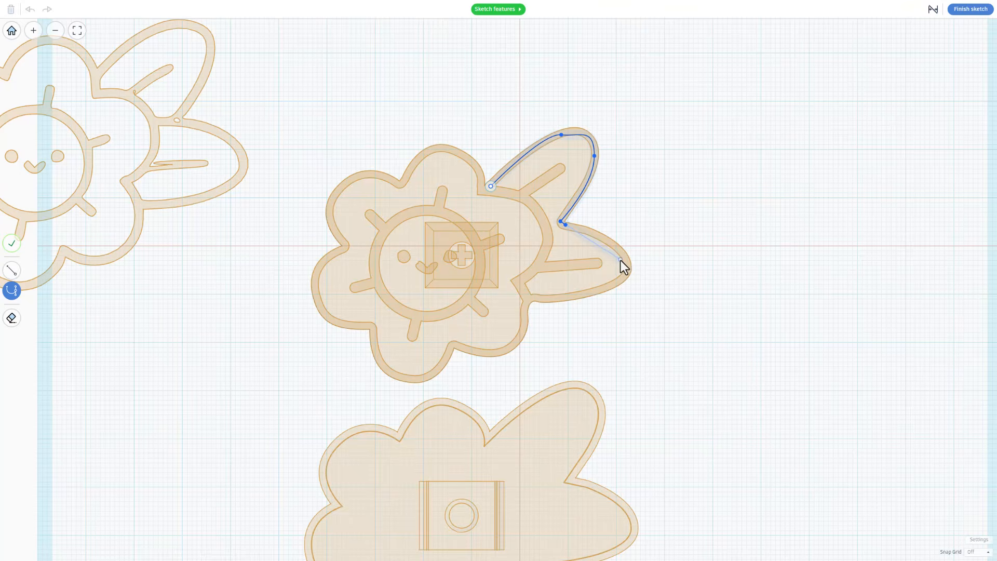
{"action": "left_click", "coordinate": [622, 253]}
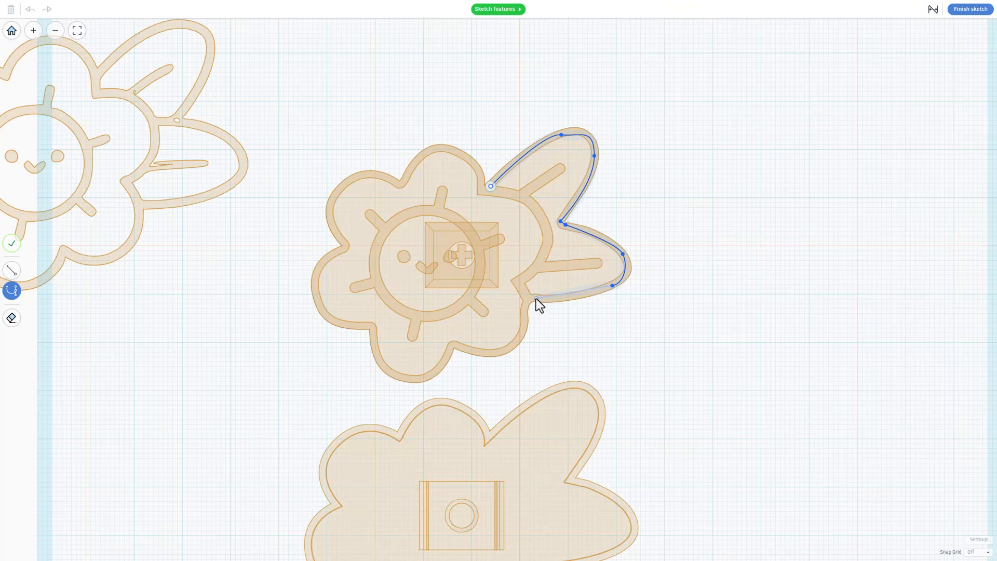
Spline a curved leaf outline beside the flower with two bent points and close it at the start
{"action": "left_click_drag", "start_coordinate": [536, 298], "coordinate": [512, 296]}
{"action": "left_click_drag", "start_coordinate": [527, 199], "coordinate": [517, 209]}
{"action": "left_click", "coordinate": [491, 186]}
{"action": "scroll", "coordinate": [578, 128], "scroll_direction": "up", "scroll_amount": 2}
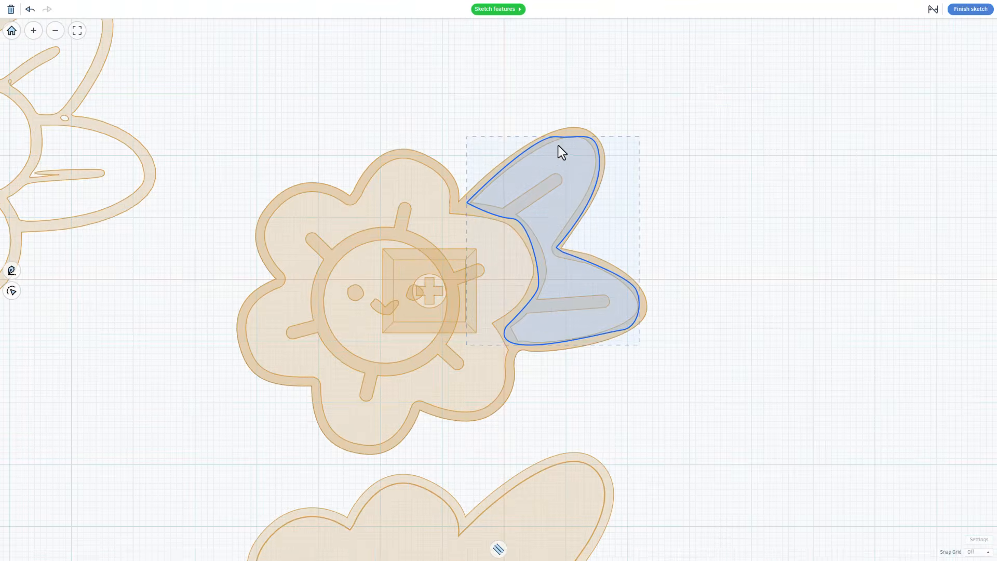
Reshape the leaf tip's curve, and make the bottom-left point a straight corner nudged left
{"action": "double_click", "coordinate": [576, 149]}
{"action": "left_click", "coordinate": [558, 137]}
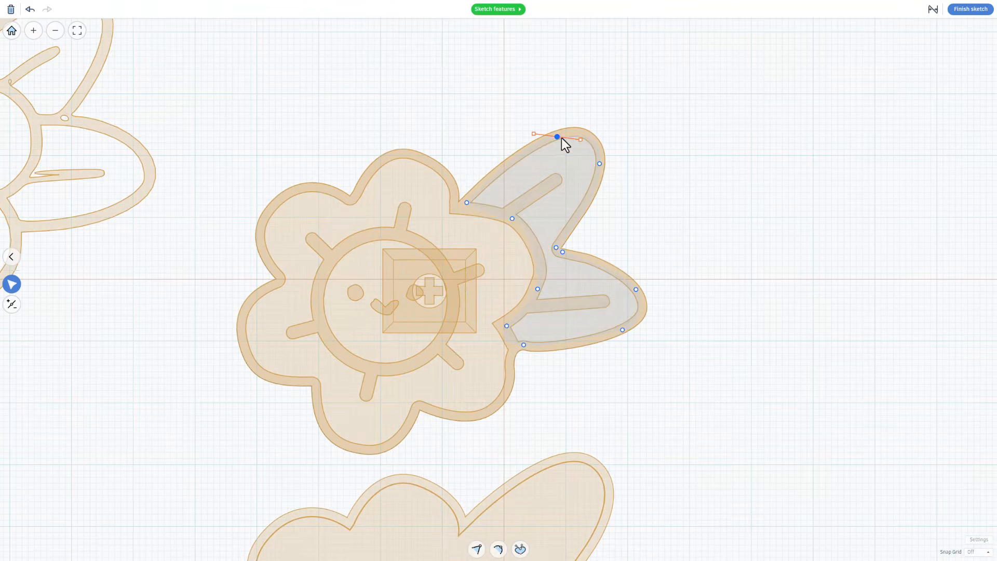
{"action": "left_click_drag", "start_coordinate": [580, 139], "coordinate": [580, 133]}
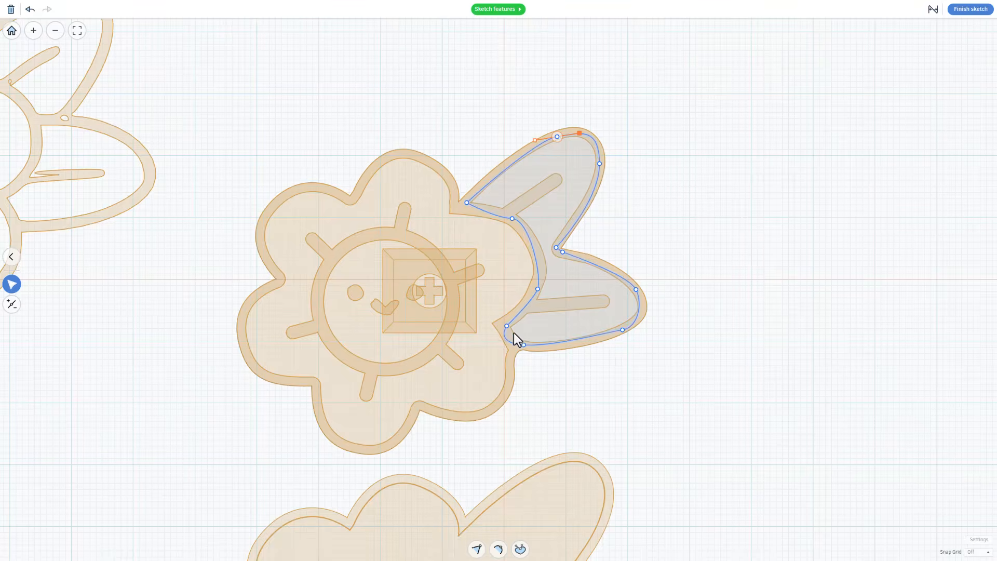
{"action": "key", "text": "1"}
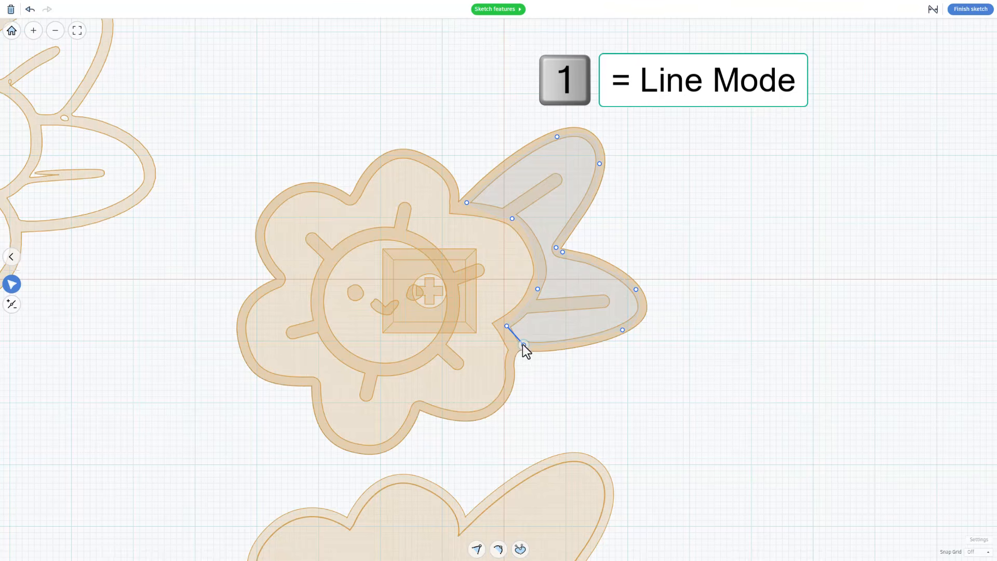
{"action": "left_click_drag", "start_coordinate": [519, 348], "coordinate": [514, 347]}
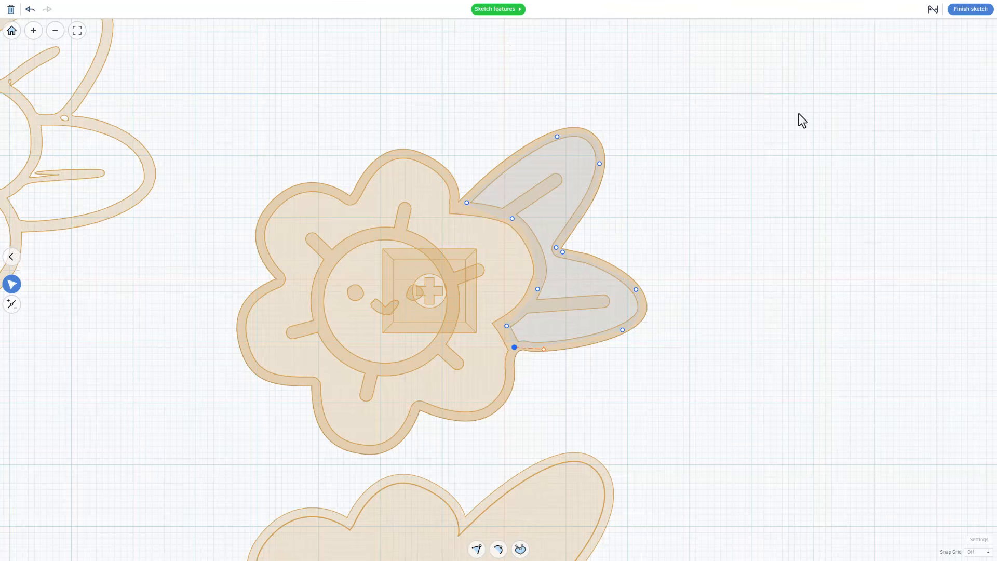
Finish the leaf sketch and colour the leaf green
{"action": "left_click", "coordinate": [967, 10]}
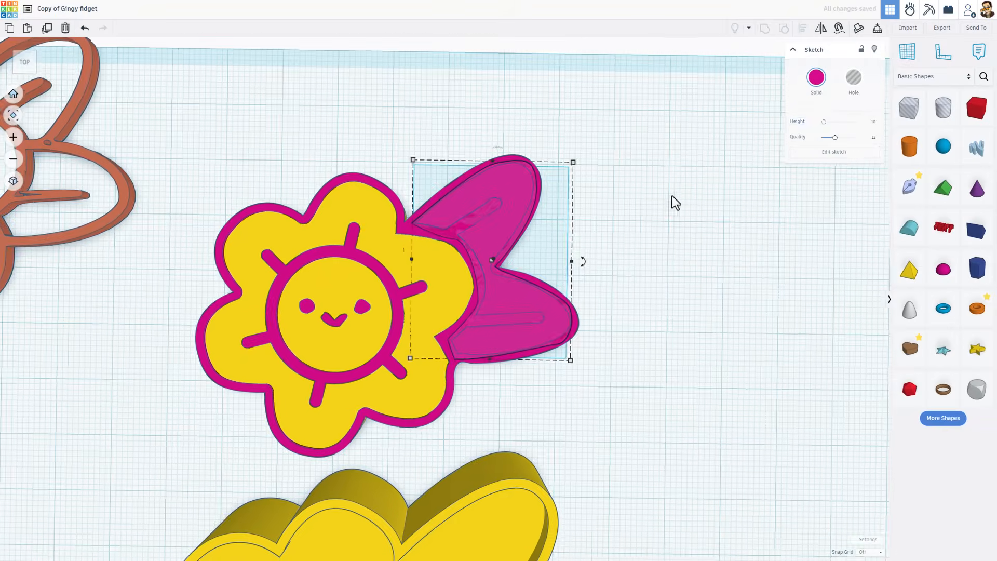
{"action": "left_click", "coordinate": [817, 83]}
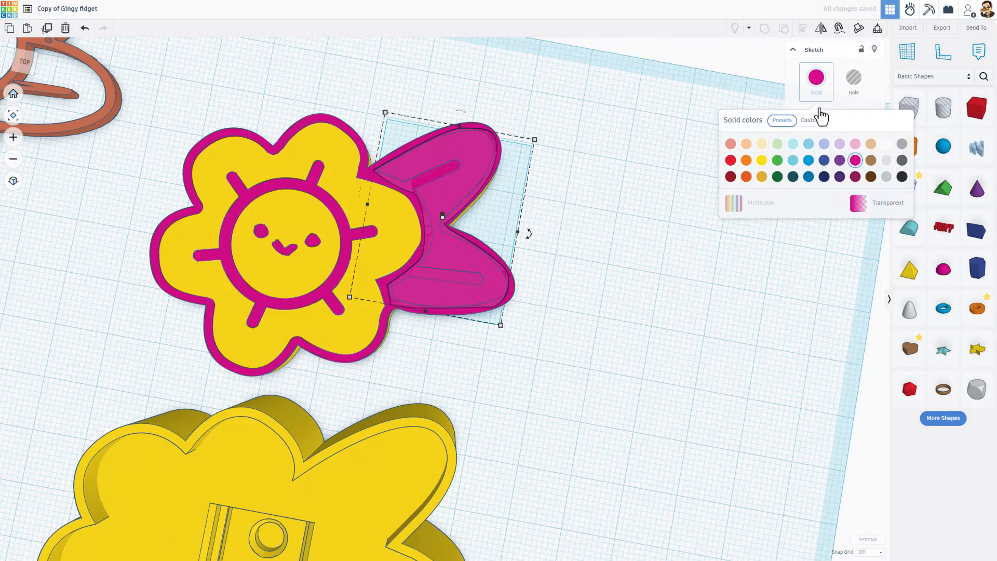
{"action": "left_click", "coordinate": [775, 163]}
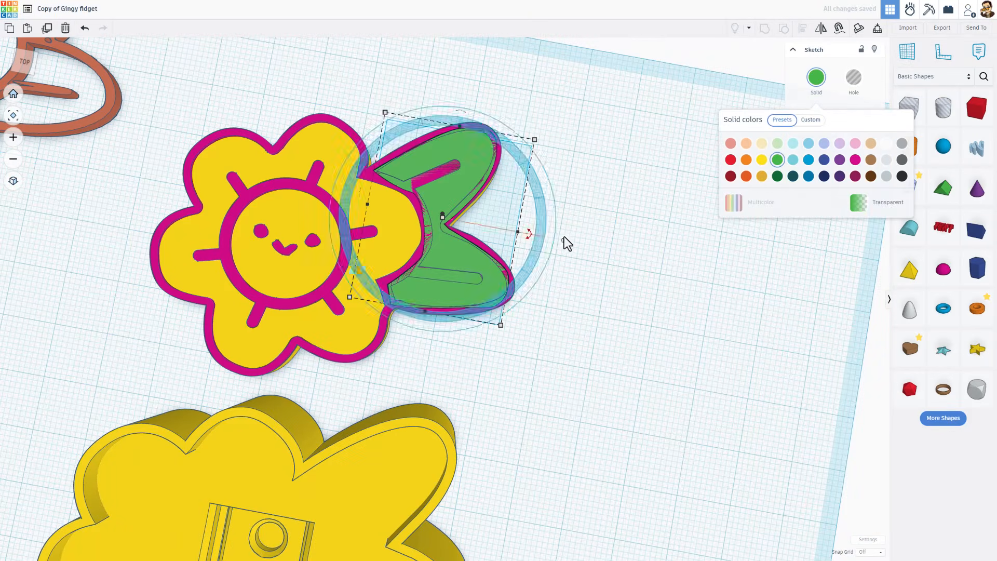
Check the pink outline's dimension, then confirm the green leaf's 0.40 value
{"action": "right_click_drag", "start_coordinate": [564, 236], "coordinate": [615, 184]}
{"action": "left_click", "coordinate": [348, 177]}
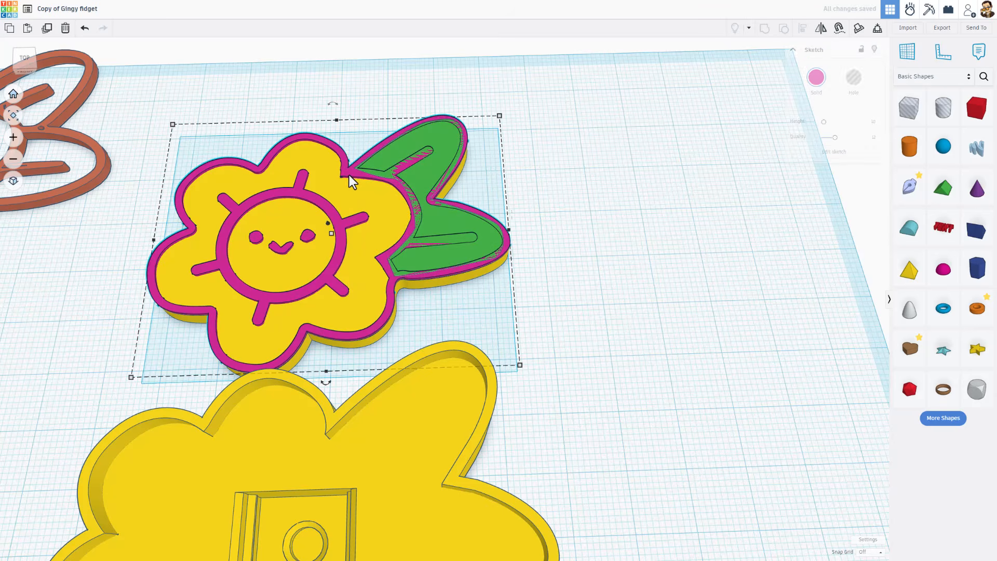
{"action": "left_click", "coordinate": [331, 234]}
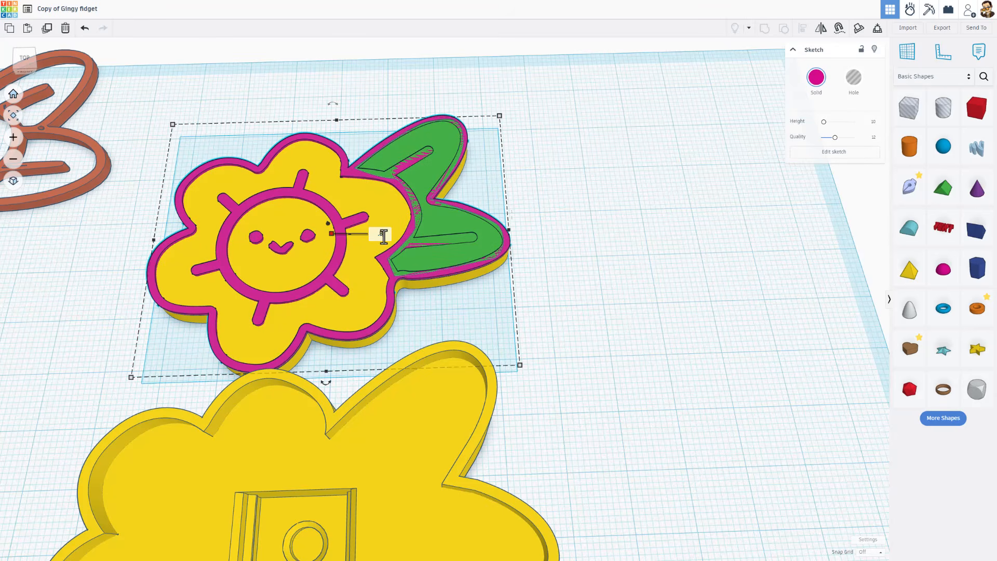
{"action": "left_click", "coordinate": [446, 216]}
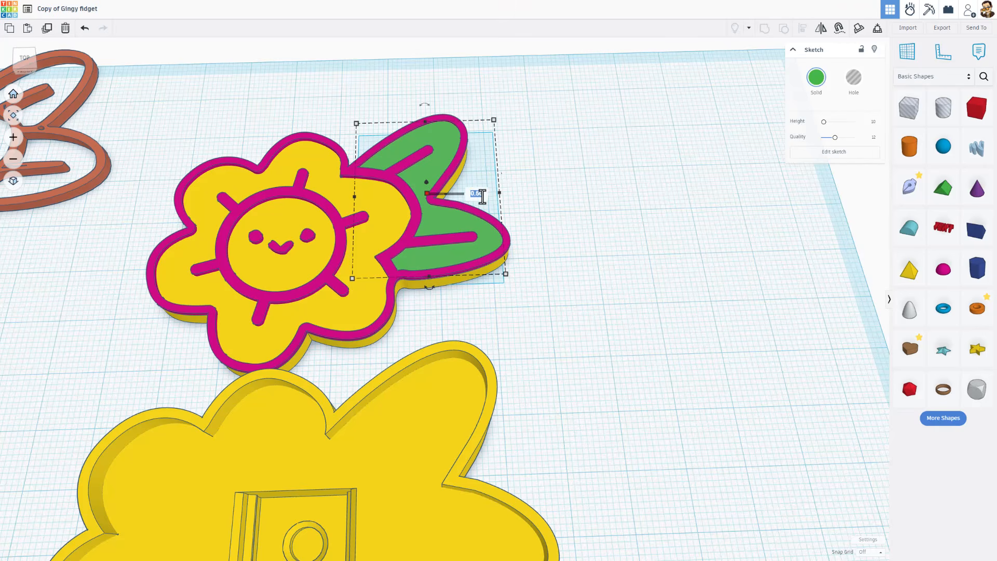
{"action": "key", "text": "Return"}
Hide the magenta flower outline and select the green leaf sketch
{"action": "left_click", "coordinate": [639, 184]}
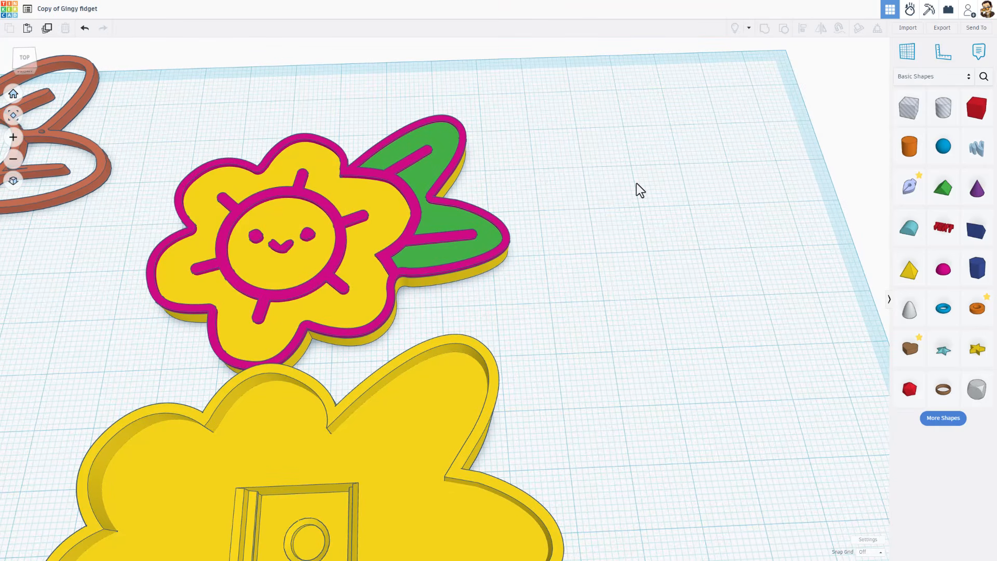
{"action": "scroll", "coordinate": [590, 234], "scroll_direction": "down", "scroll_amount": 5}
{"action": "right_click_drag", "start_coordinate": [590, 234], "coordinate": [648, 372]}
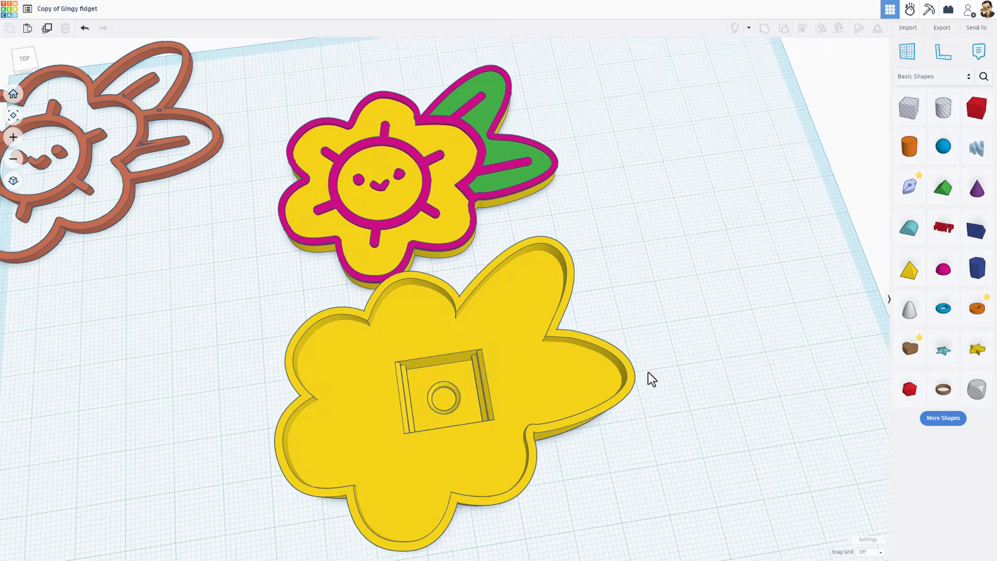
{"action": "scroll", "coordinate": [411, 157], "scroll_direction": "up", "scroll_amount": 3}
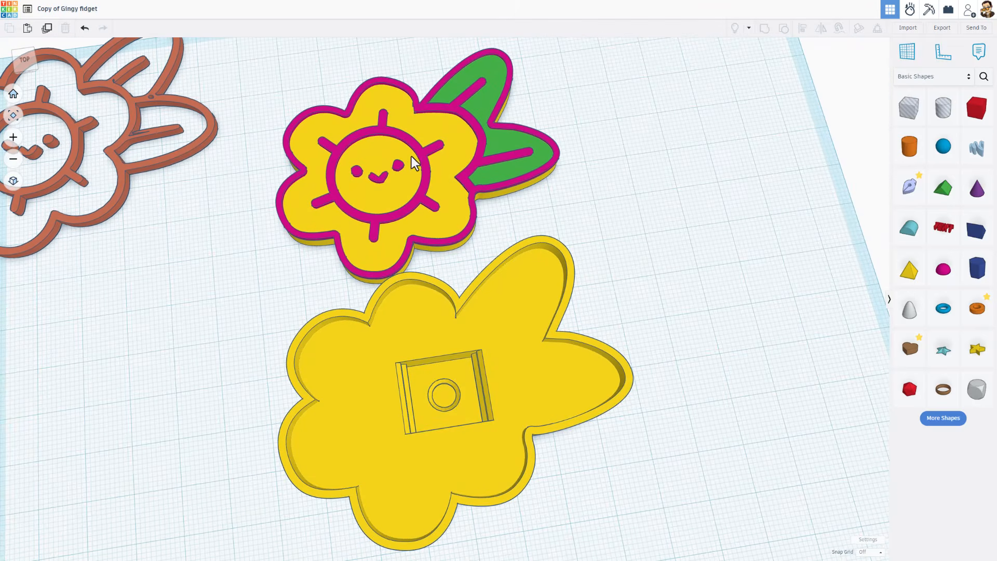
{"action": "left_click", "coordinate": [523, 157]}
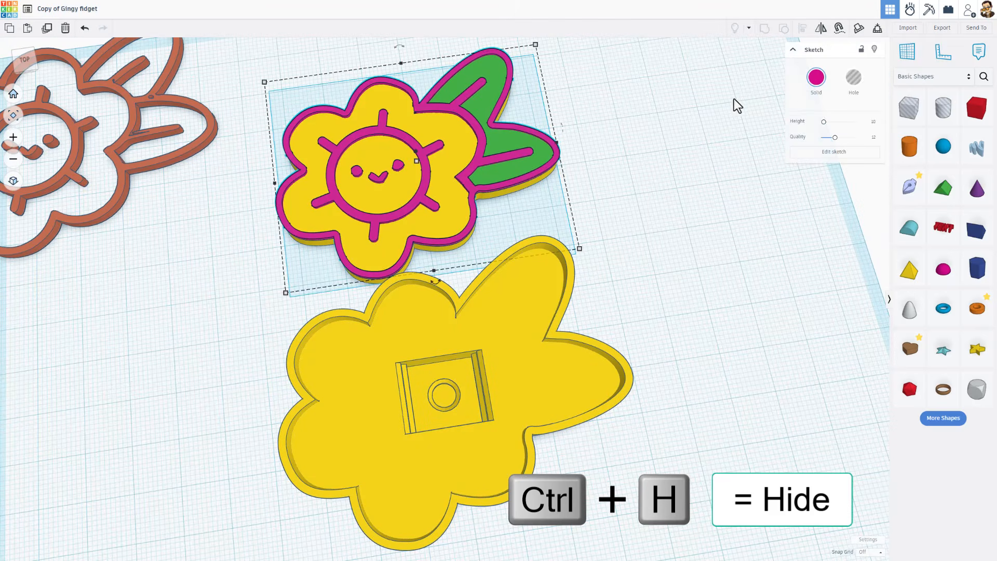
{"action": "left_click", "coordinate": [874, 49]}
{"action": "left_click", "coordinate": [518, 148]}
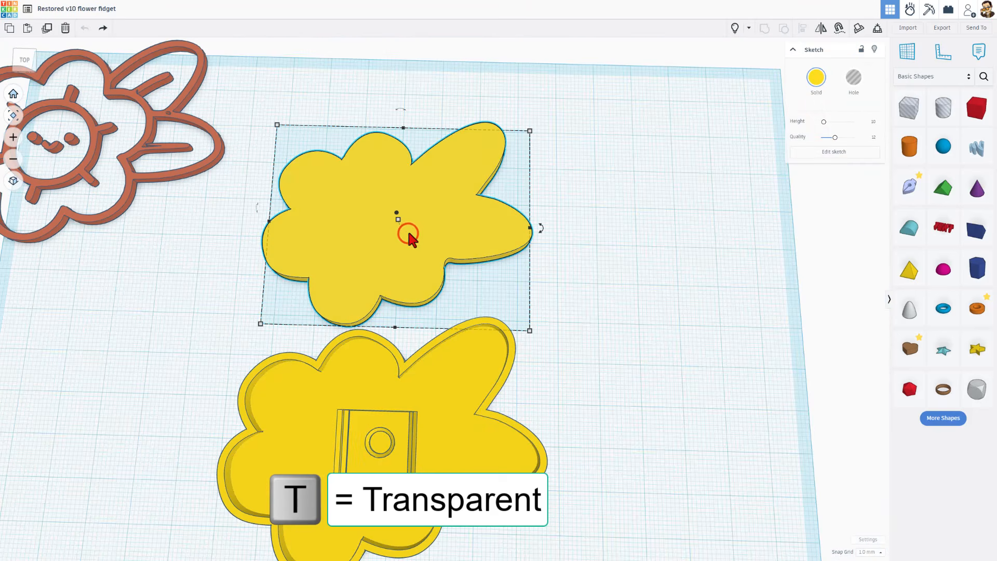
With the lid see-through, mirror the key top hole piece vertically
{"action": "key", "text": "t"}
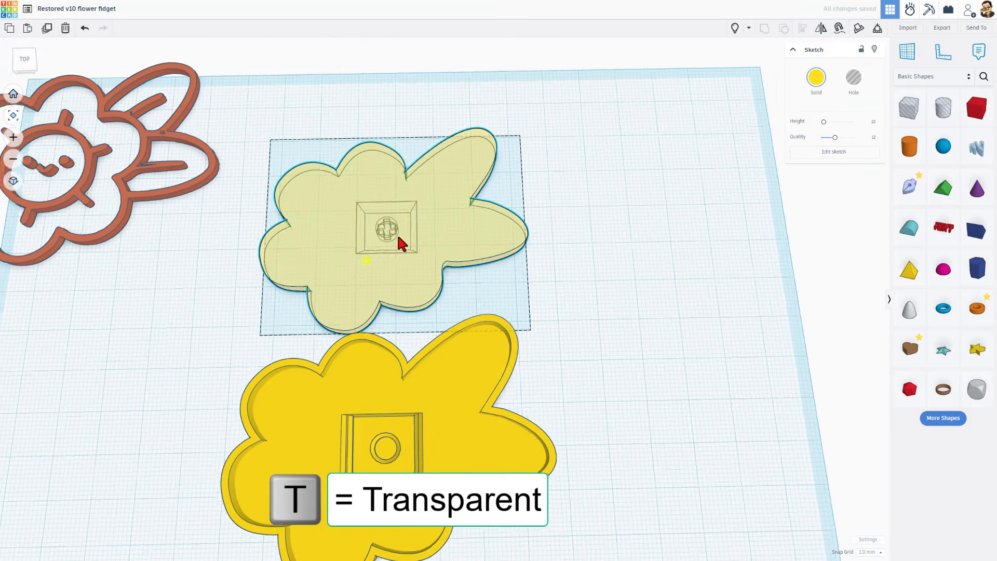
{"action": "mouse_move", "coordinate": [403, 243]}
{"action": "right_mouse_down"}
{"action": "mouse_move", "coordinate": [490, 200]}
{"action": "mouse_move", "coordinate": [355, 328]}
{"action": "right_mouse_up"}
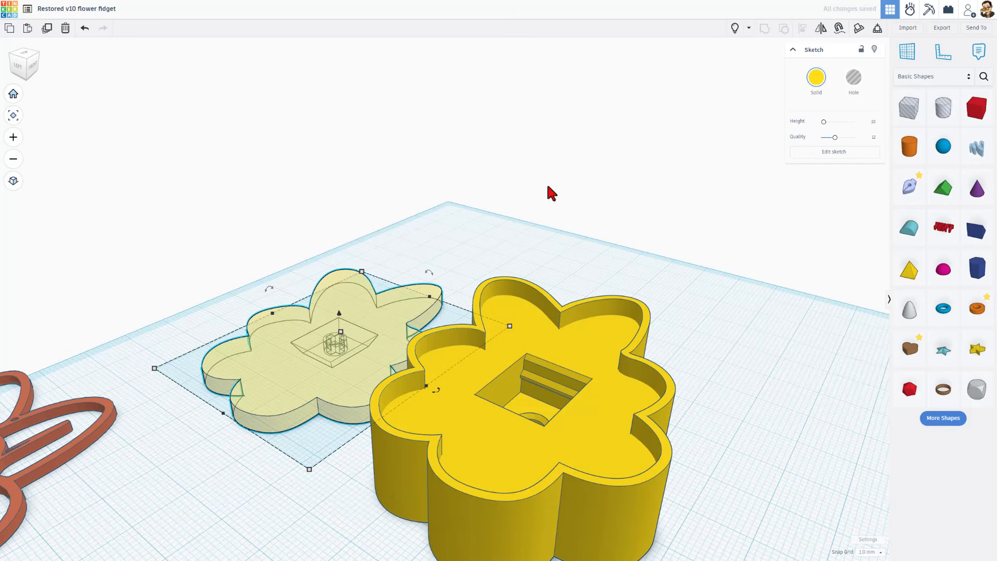
{"action": "mouse_move", "coordinate": [548, 187]}
{"action": "right_mouse_down"}
{"action": "mouse_move", "coordinate": [429, 134]}
{"action": "mouse_move", "coordinate": [337, 320]}
{"action": "right_mouse_up"}
{"action": "left_click", "coordinate": [332, 335]}
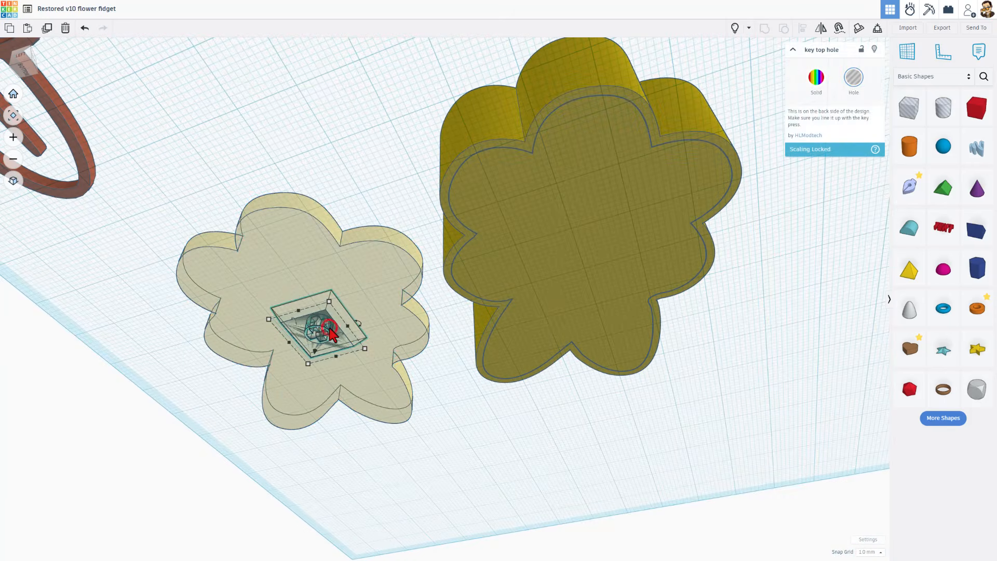
{"action": "right_click_drag", "start_coordinate": [398, 167], "coordinate": [400, 274]}
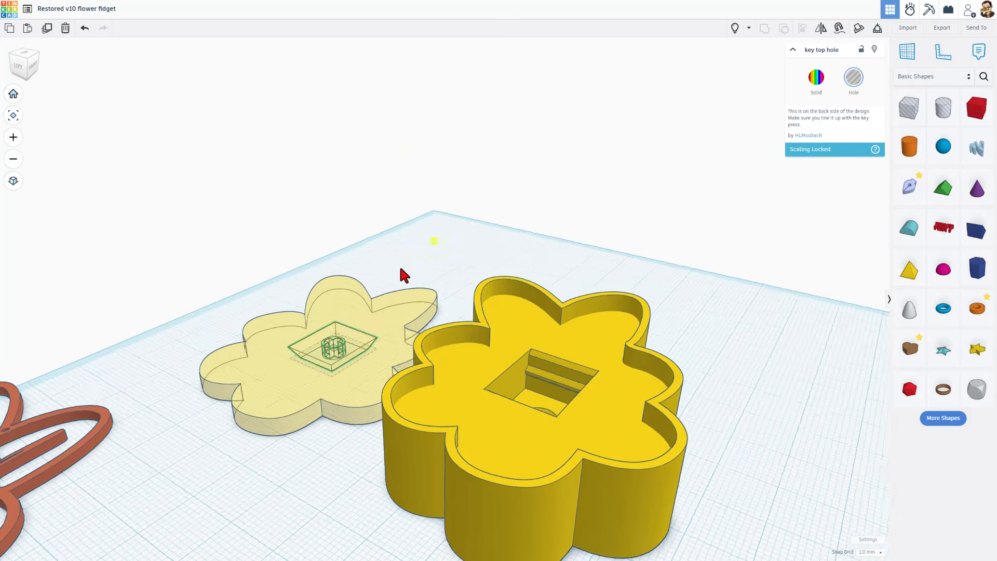
{"action": "key", "text": "m"}
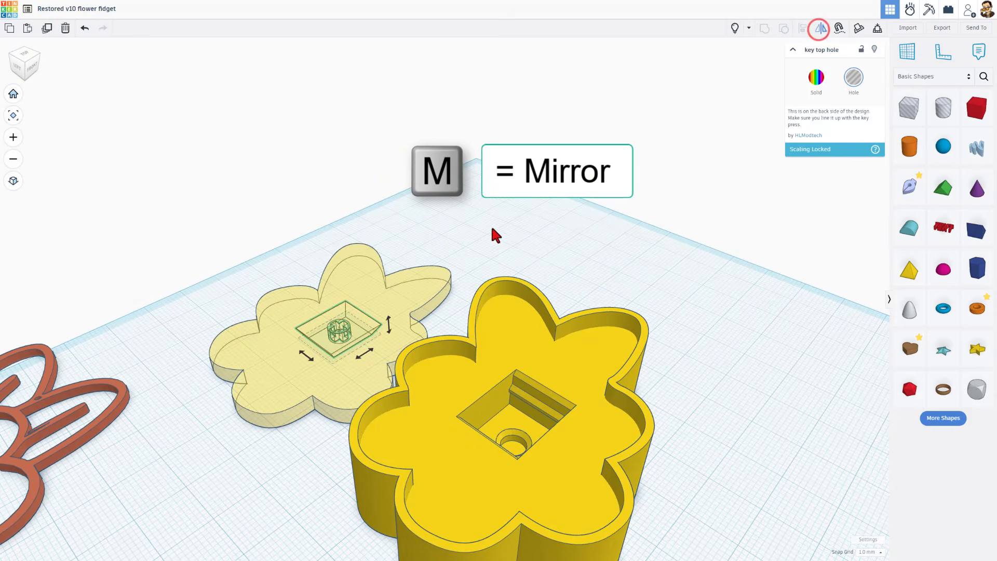
{"action": "left_click", "coordinate": [390, 325]}
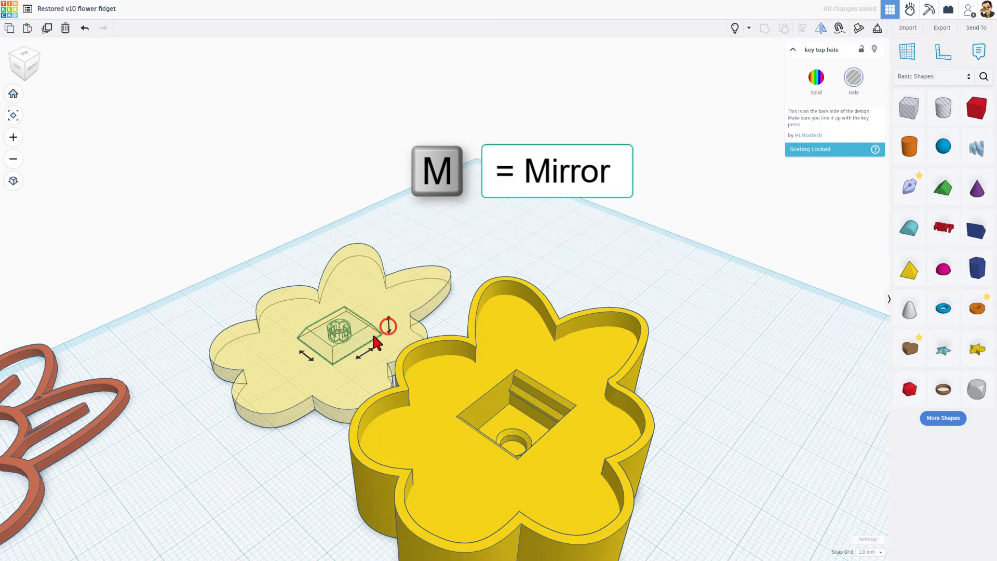
{"action": "right_click_drag", "start_coordinate": [311, 412], "coordinate": [358, 337]}
Group the two top flower lid pieces, check the inside, and show all hidden parts
{"action": "key", "text": "t"}
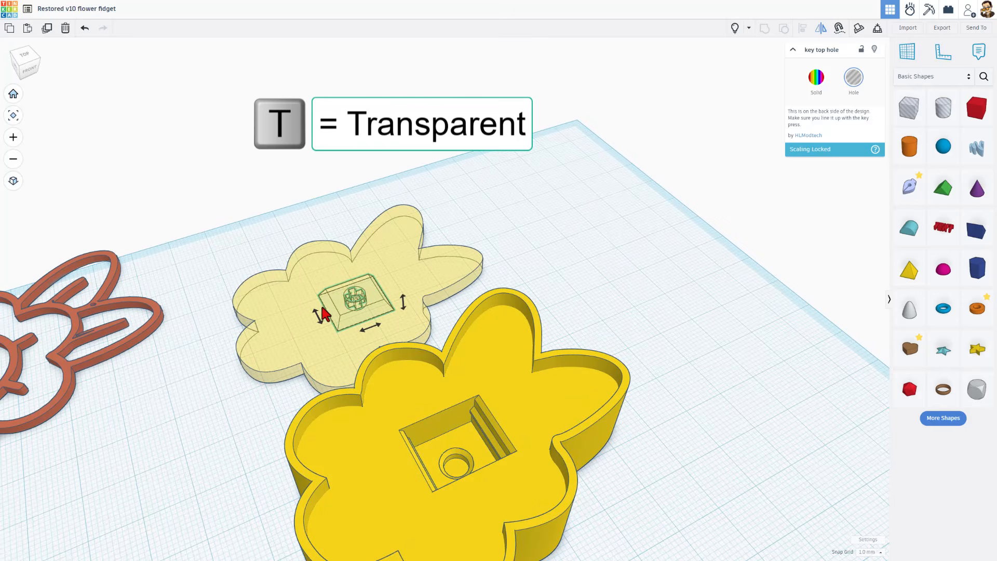
{"action": "left_click", "coordinate": [281, 239]}
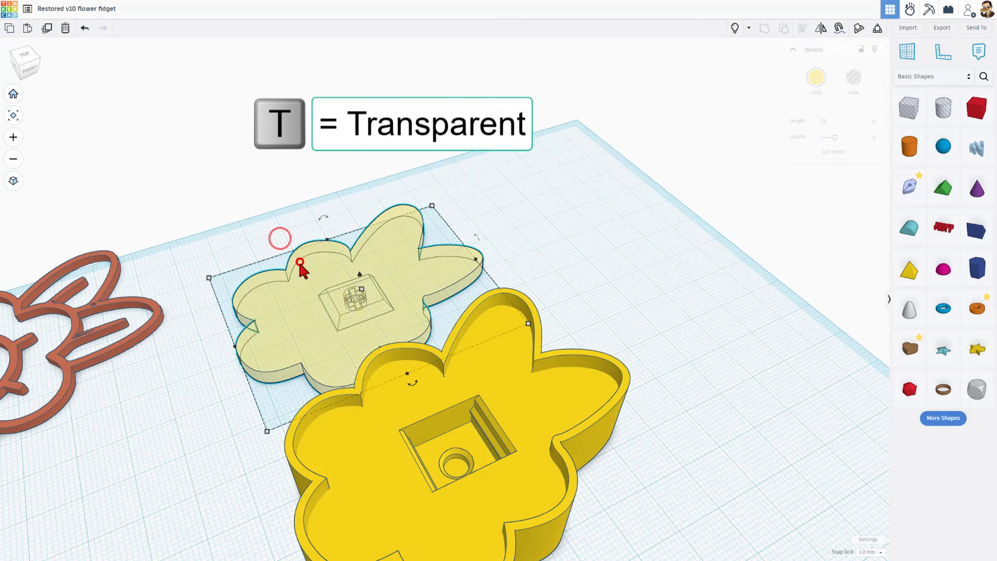
{"action": "key", "text": "t"}
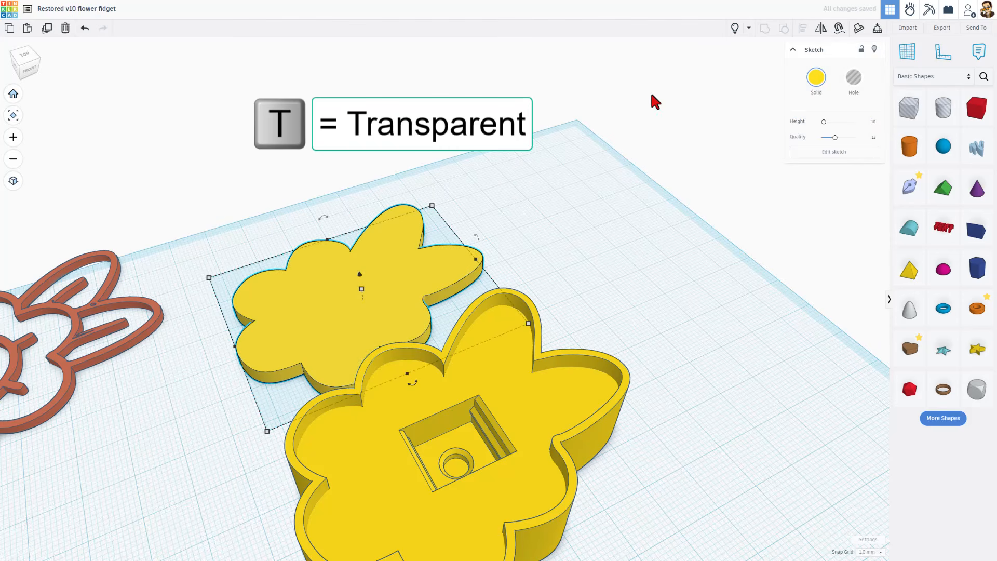
{"action": "left_click_drag", "start_coordinate": [345, 196], "coordinate": [387, 332]}
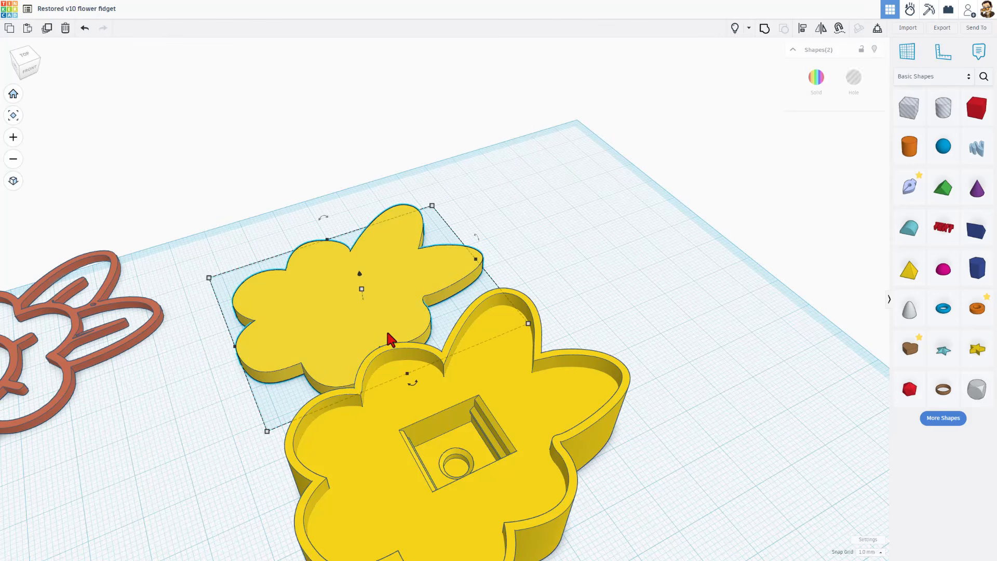
{"action": "key", "text": "ctrl+g"}
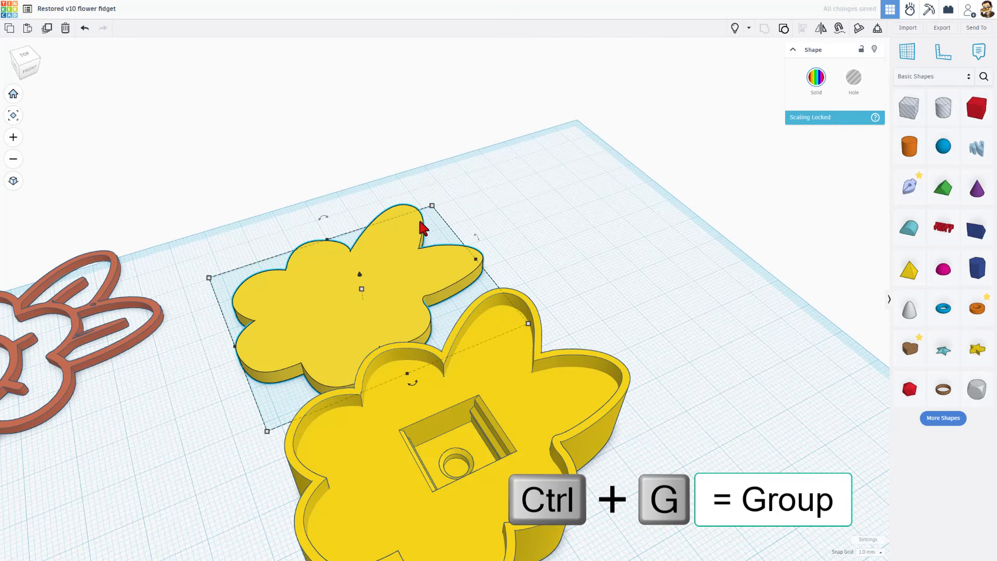
{"action": "key", "text": "t"}
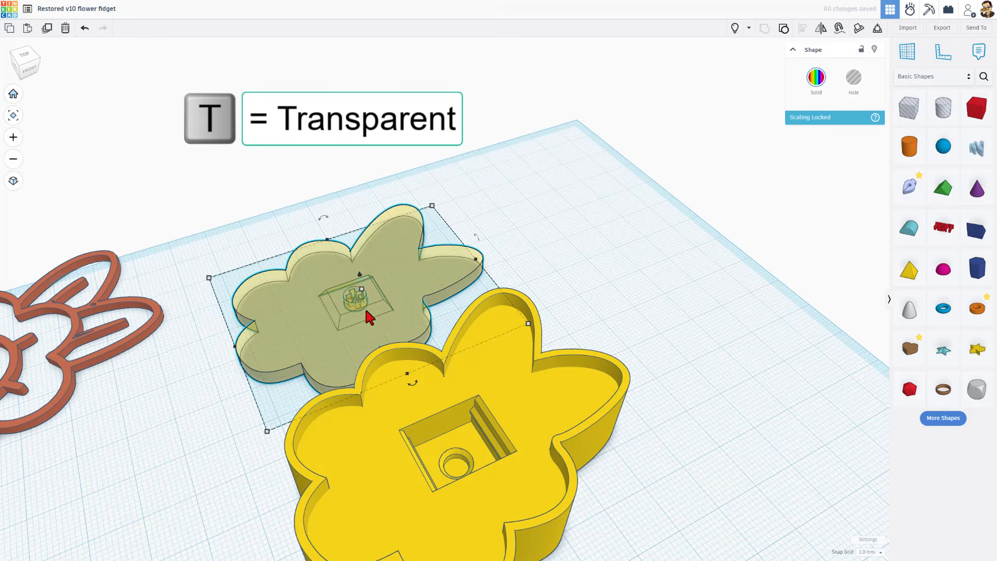
{"action": "key", "text": "t"}
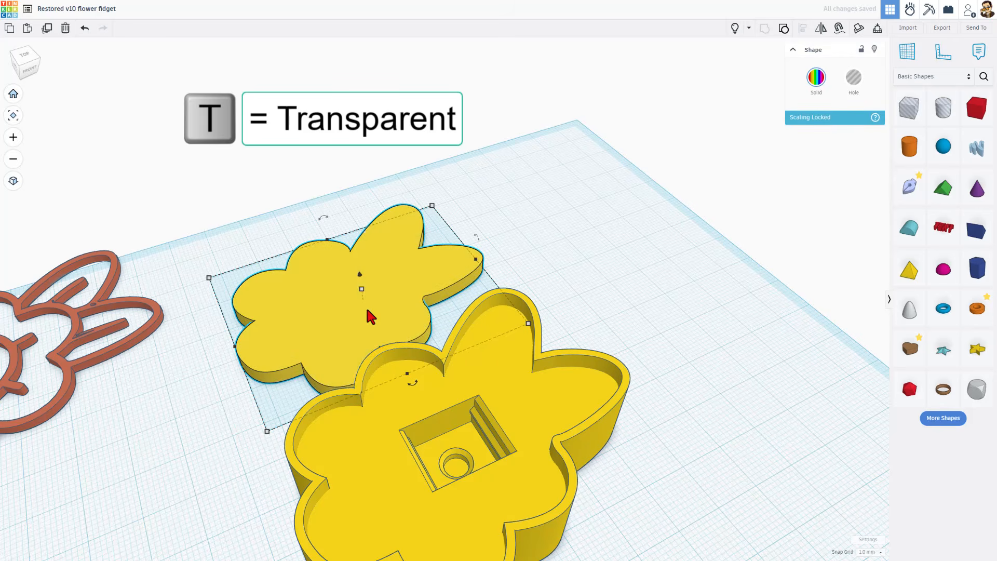
{"action": "left_click", "coordinate": [732, 29]}
{"action": "right_click_drag", "start_coordinate": [553, 213], "coordinate": [525, 232]}
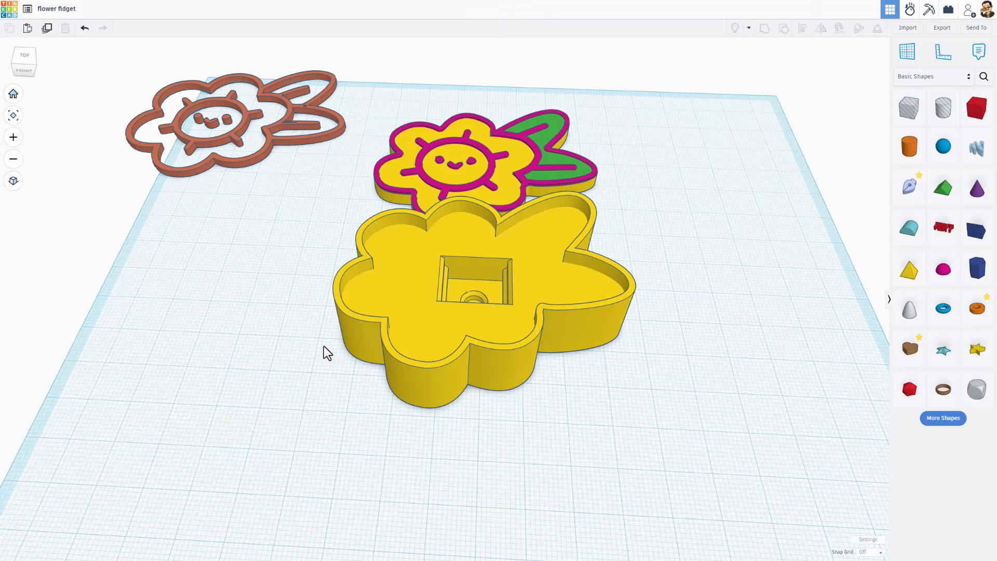
Open the yellow base's sketch and set its flower outline's offset width to 1.8
{"action": "right_click_drag", "start_coordinate": [323, 346], "coordinate": [406, 207]}
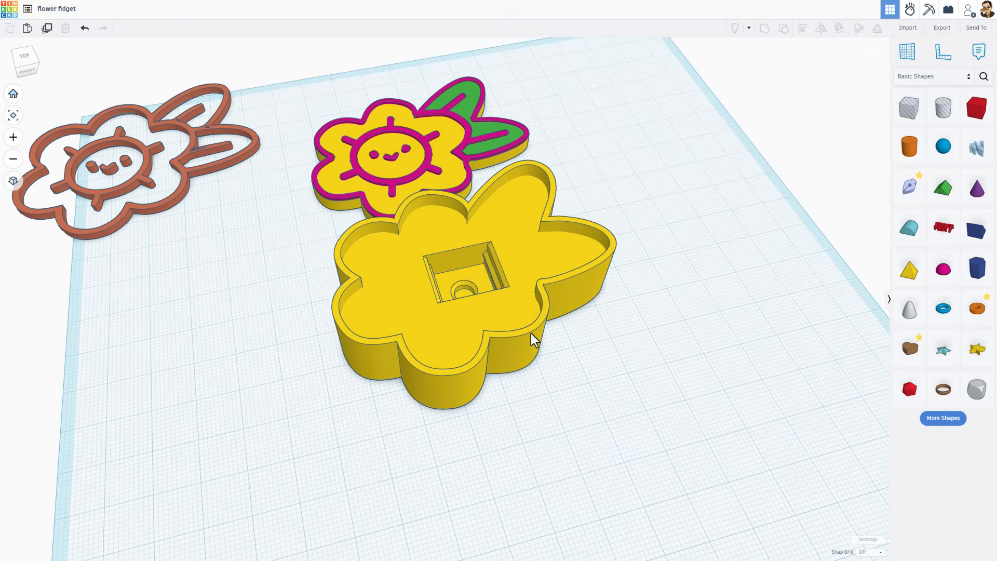
{"action": "mouse_move", "coordinate": [530, 337]}
{"action": "right_mouse_down"}
{"action": "mouse_move", "coordinate": [534, 350]}
{"action": "mouse_move", "coordinate": [500, 356]}
{"action": "right_mouse_up"}
{"action": "left_click", "coordinate": [494, 359]}
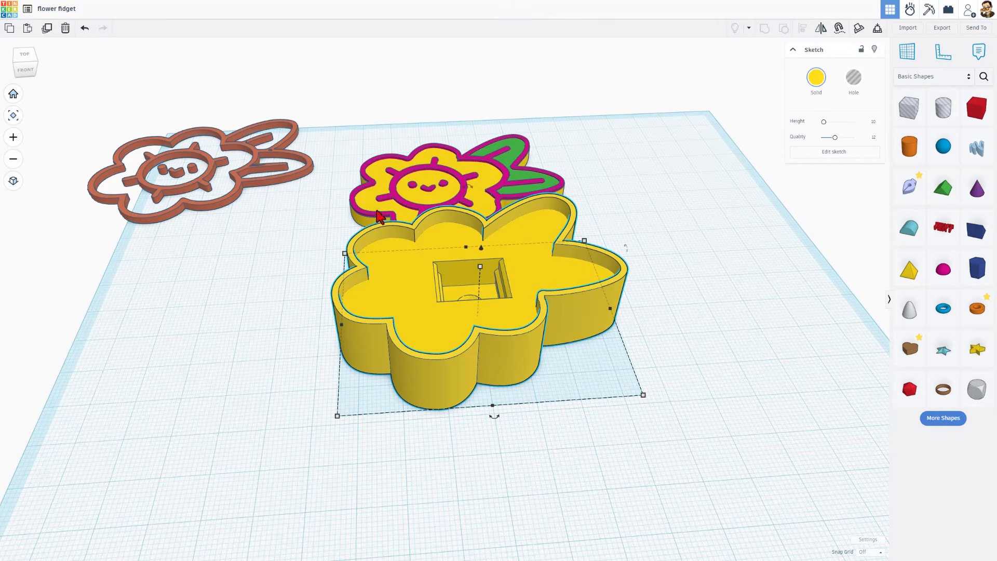
{"action": "double_click", "coordinate": [504, 361]}
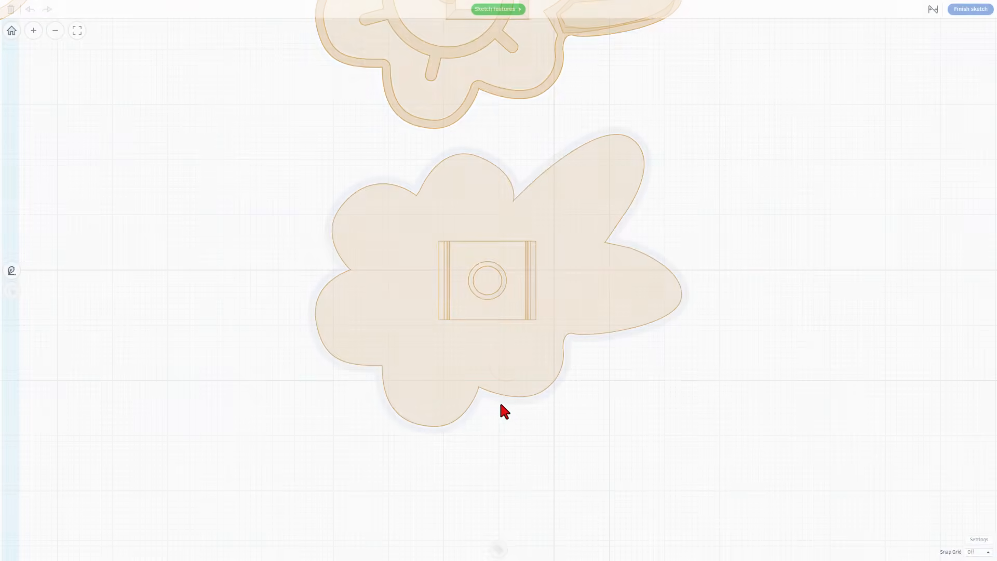
{"action": "left_click", "coordinate": [504, 399]}
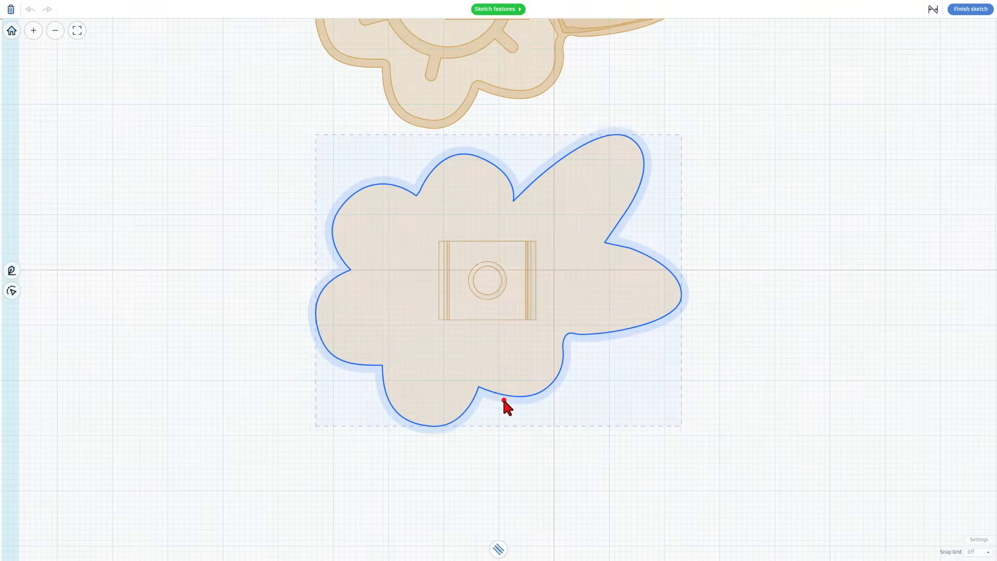
{"action": "left_click", "coordinate": [499, 549]}
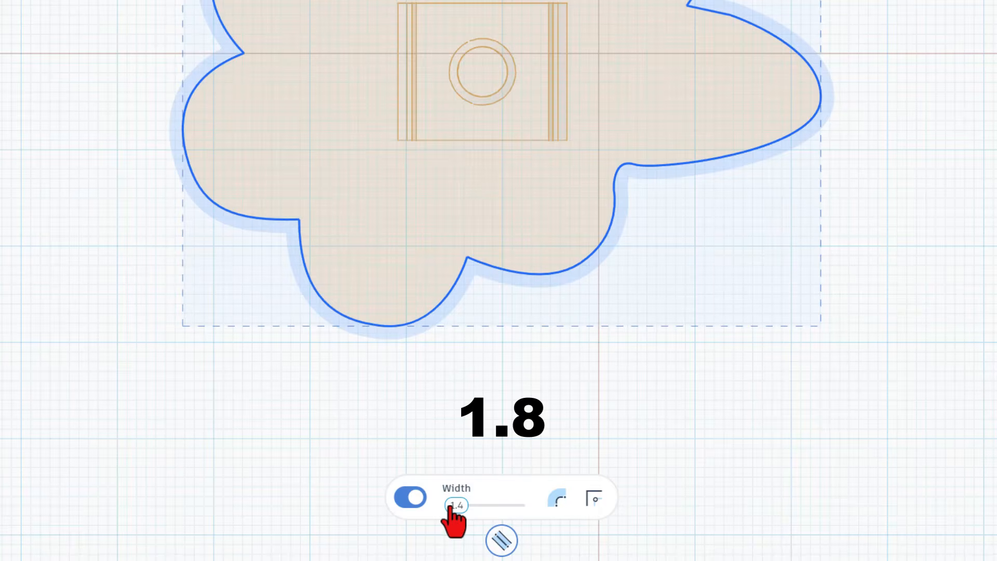
{"action": "left_click_drag", "start_coordinate": [456, 514], "coordinate": [450, 511]}
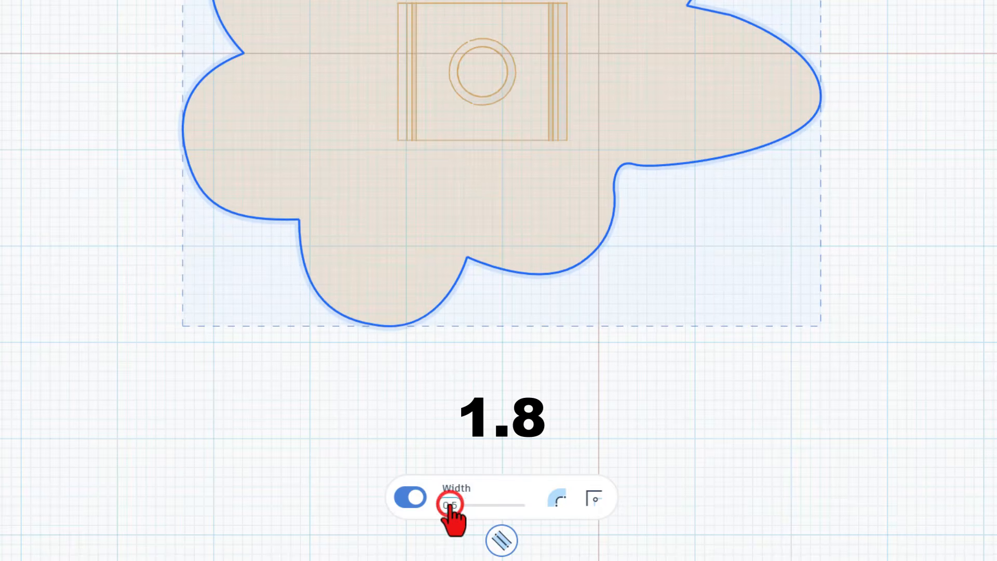
{"action": "left_click", "coordinate": [450, 507]}
{"action": "type", "text": "1.8"}
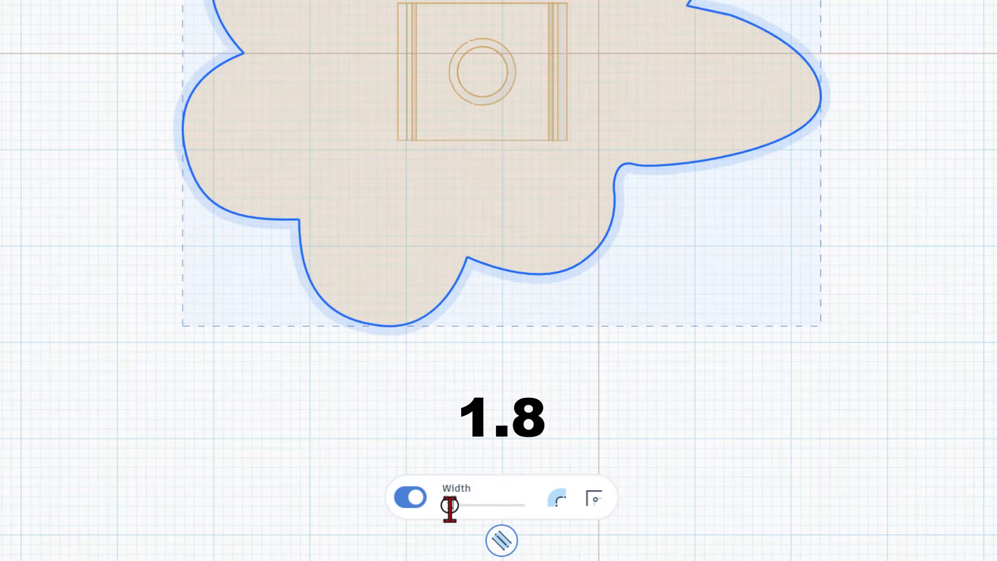
{"action": "key", "text": "Return"}
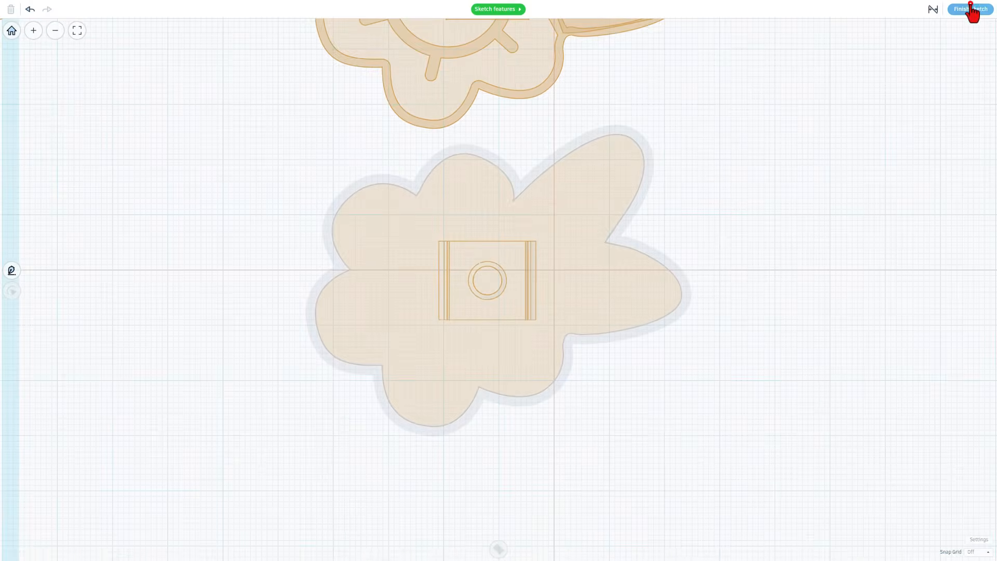
Duplicate the base onto a workplane on its inner floor and make the copy a hole
{"action": "left_click", "coordinate": [971, 10]}
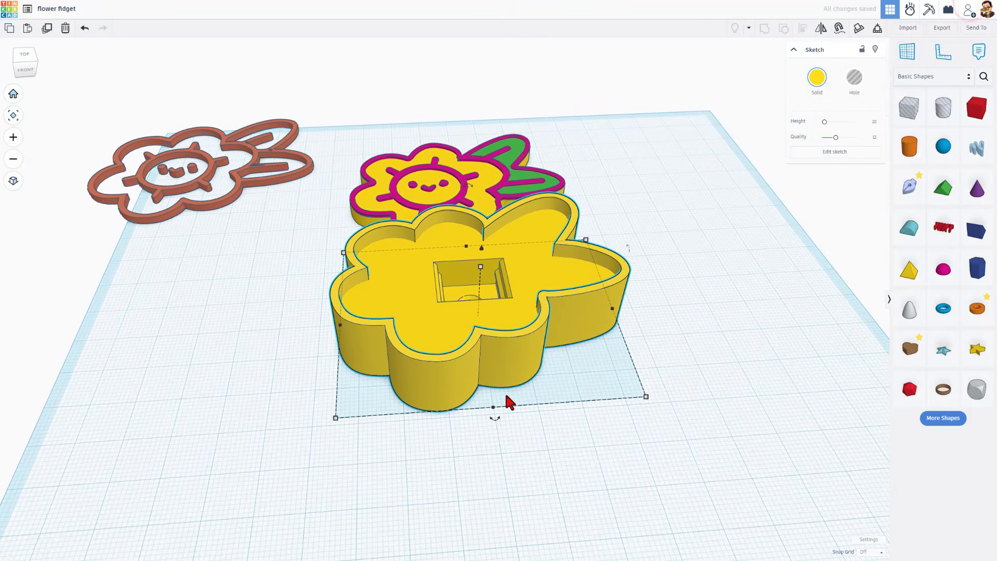
{"action": "key", "text": "w"}
{"action": "left_click", "coordinate": [391, 291]}
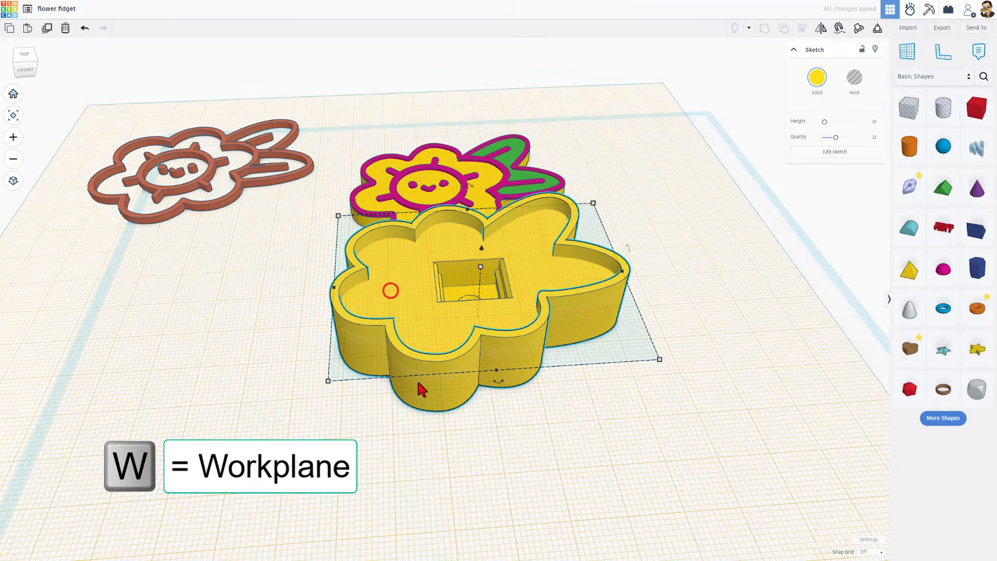
{"action": "left_click", "coordinate": [422, 401]}
{"action": "left_click", "coordinate": [470, 418]}
{"action": "left_click", "coordinate": [445, 393]}
{"action": "key", "text": "ctrl+d"}
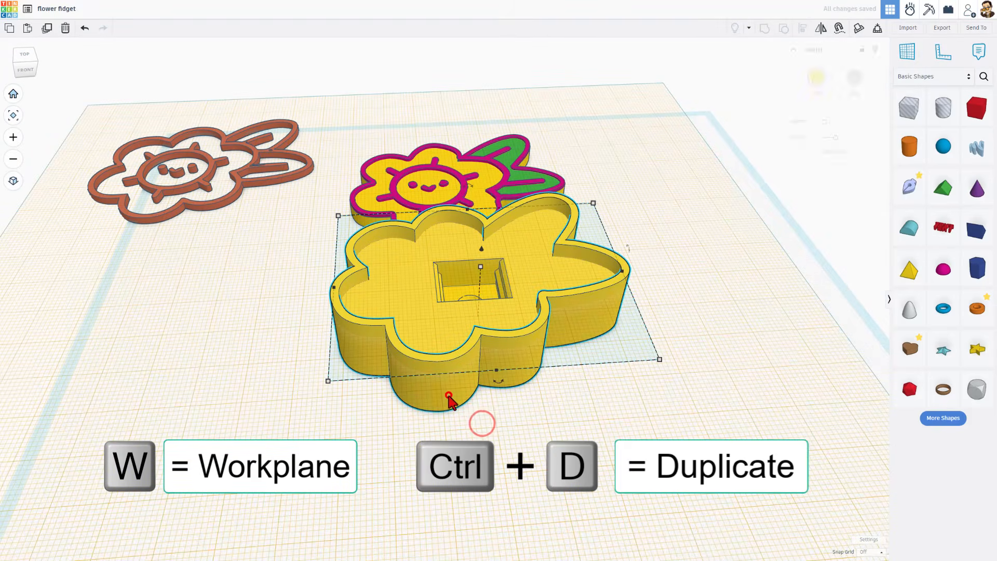
{"action": "key", "text": "d"}
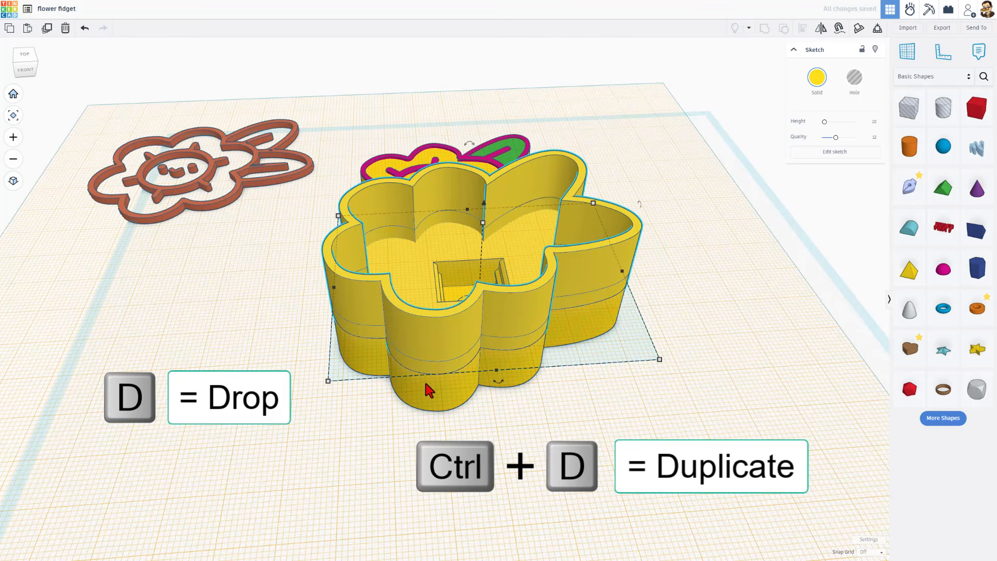
{"action": "left_click", "coordinate": [854, 78]}
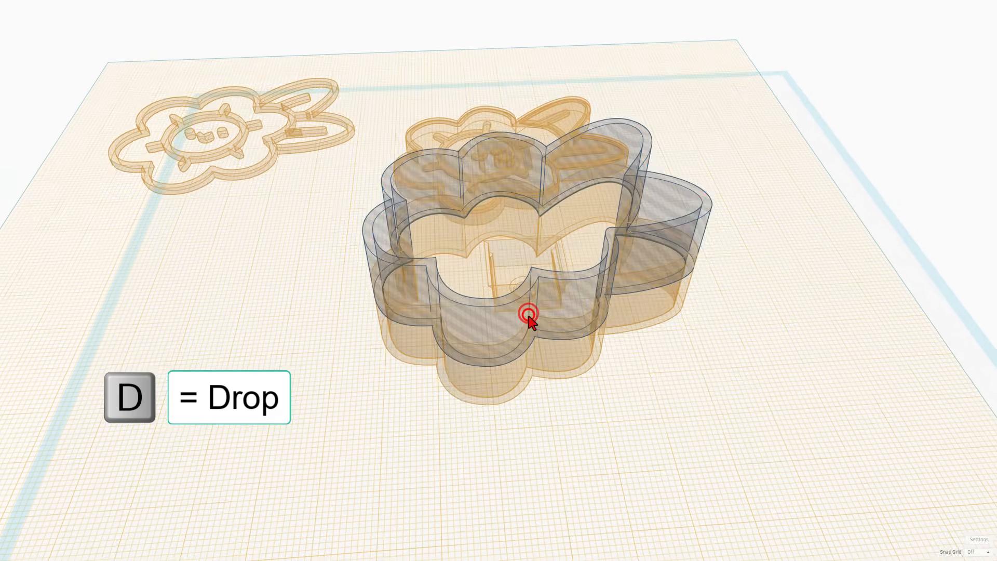
Reopen the hole copy's sketch and center the outline offset on the line
{"action": "left_click", "coordinate": [526, 313]}
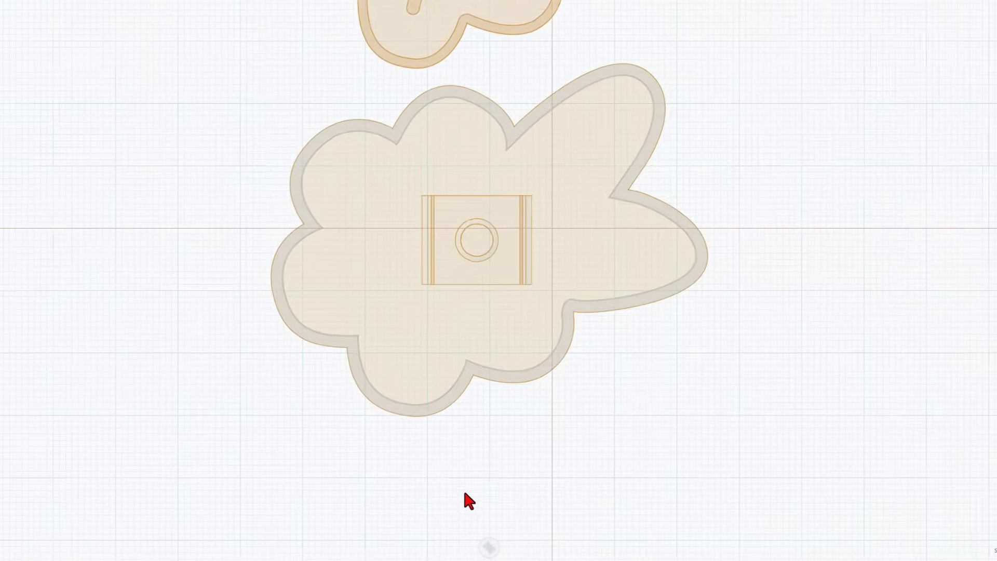
{"action": "left_click", "coordinate": [484, 314]}
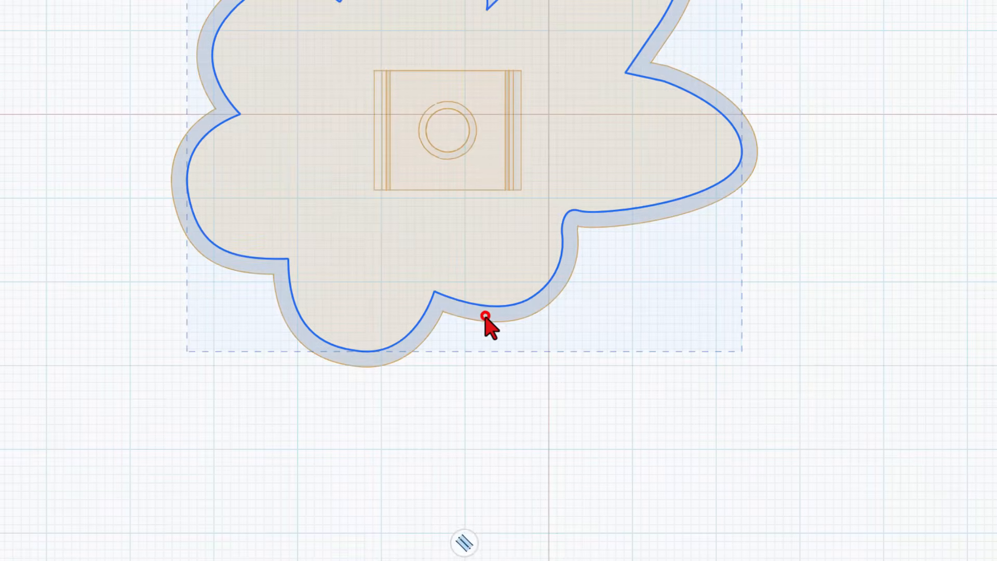
{"action": "left_click", "coordinate": [464, 541]}
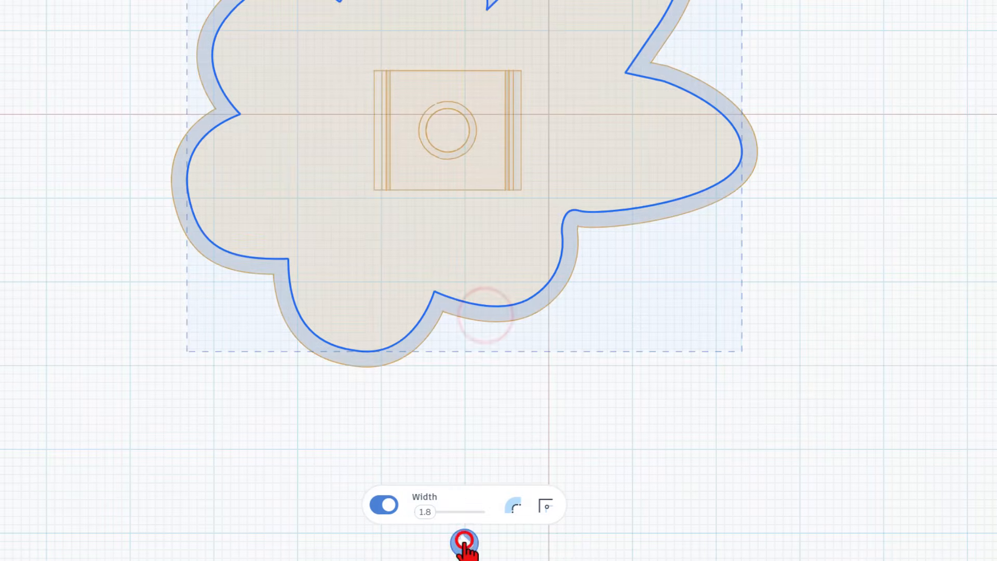
{"action": "left_click", "coordinate": [513, 506]}
{"action": "left_click", "coordinate": [503, 467]}
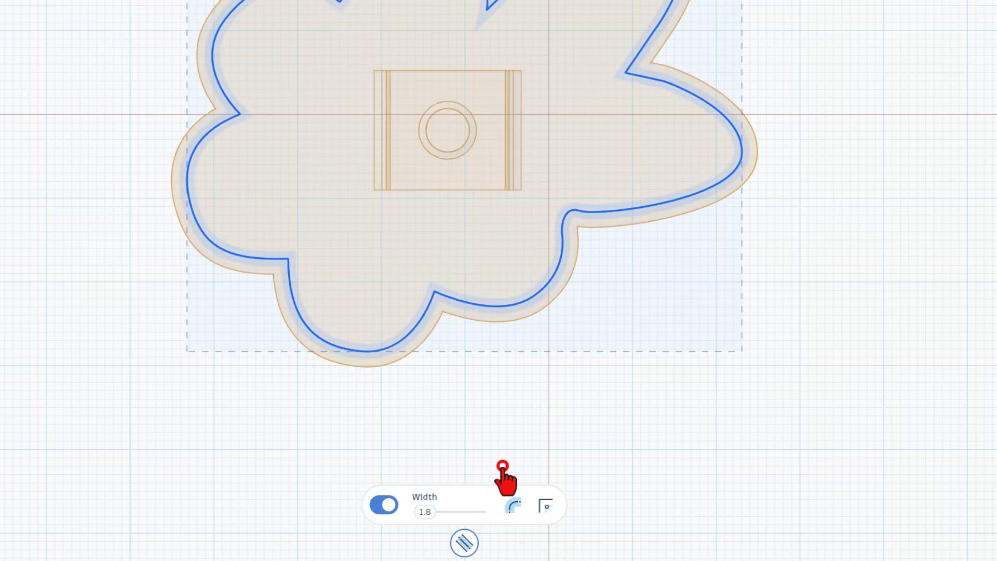
Set the offset width to 1 and finish the sketch
{"action": "left_click", "coordinate": [425, 512]}
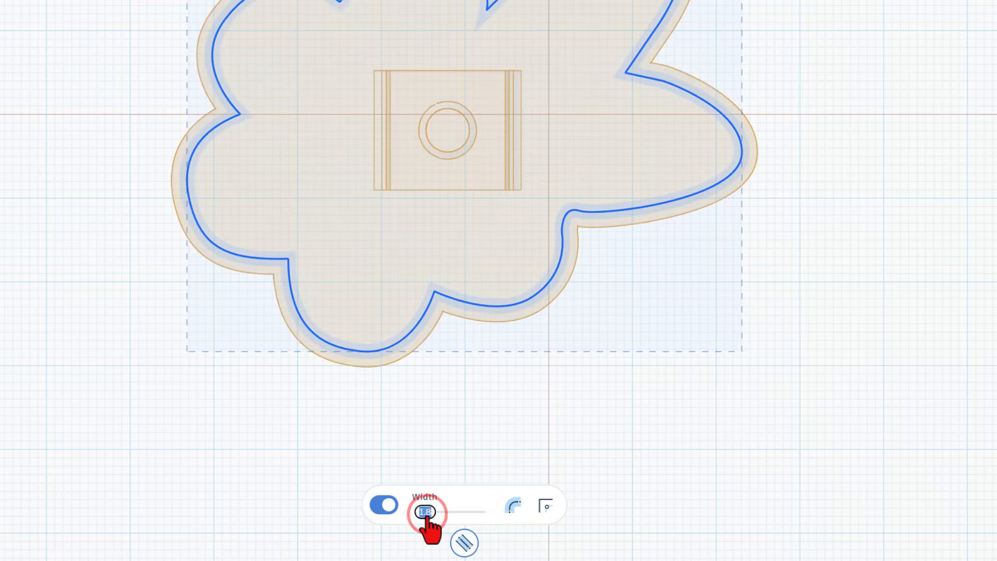
{"action": "type", "text": ".8"}
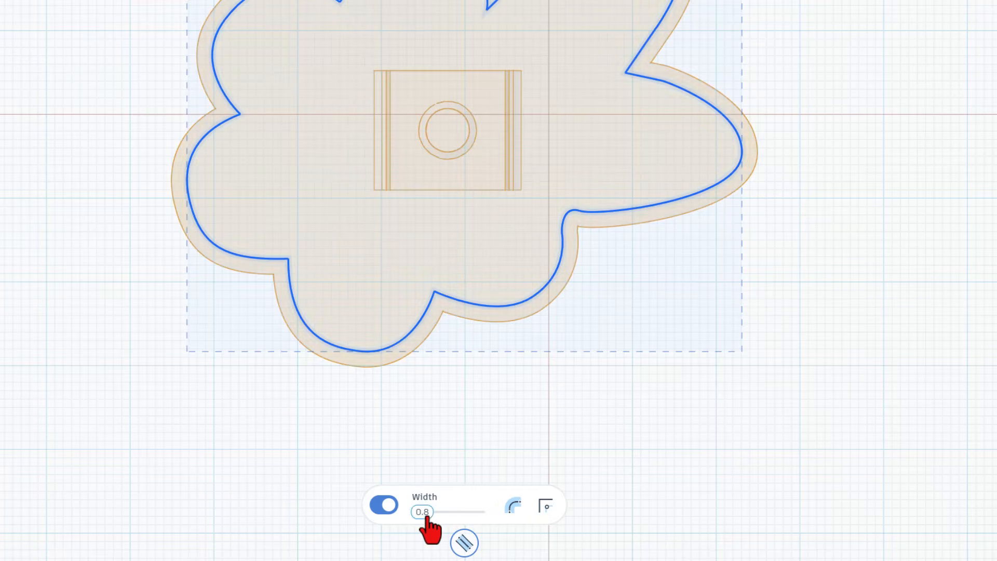
{"action": "scroll", "coordinate": [450, 311], "scroll_direction": "up", "scroll_amount": 6}
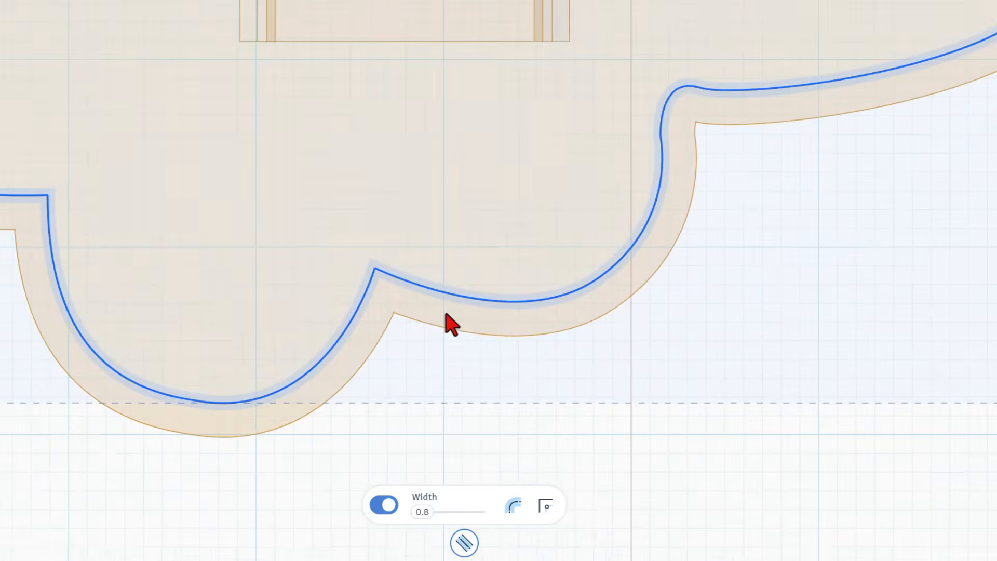
{"action": "scroll", "coordinate": [445, 314], "scroll_direction": "up", "scroll_amount": 1}
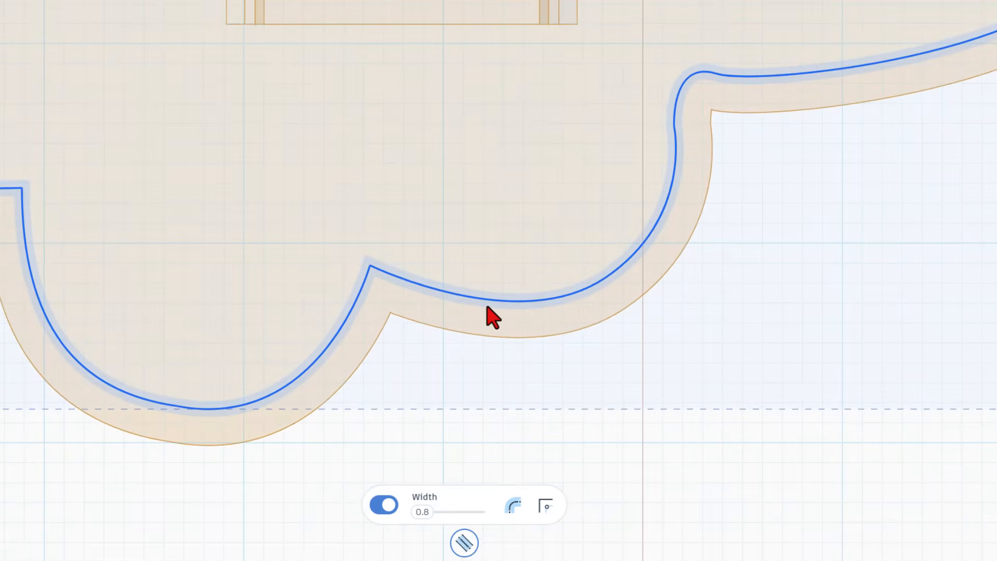
{"action": "left_click", "coordinate": [422, 512]}
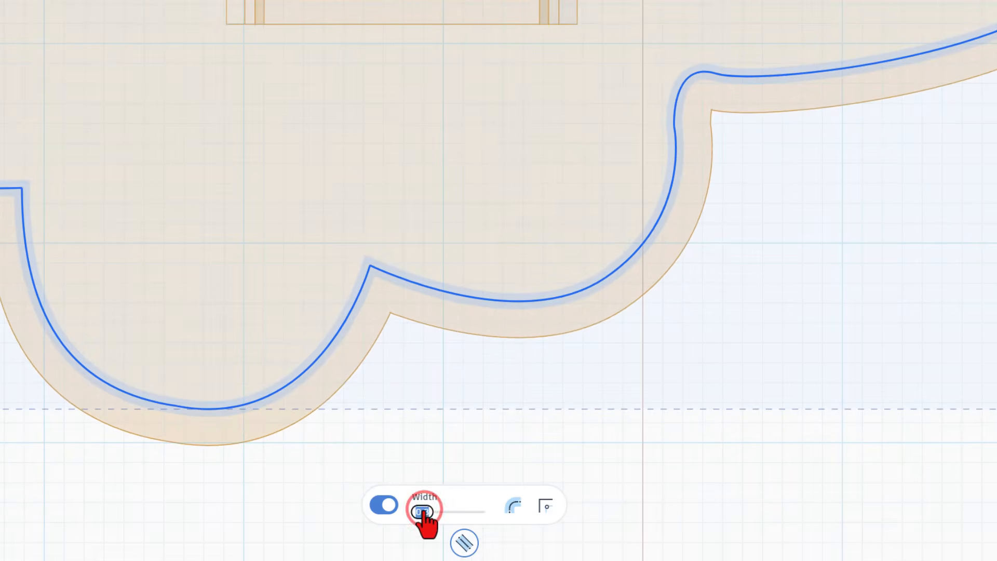
{"action": "type", "text": "1"}
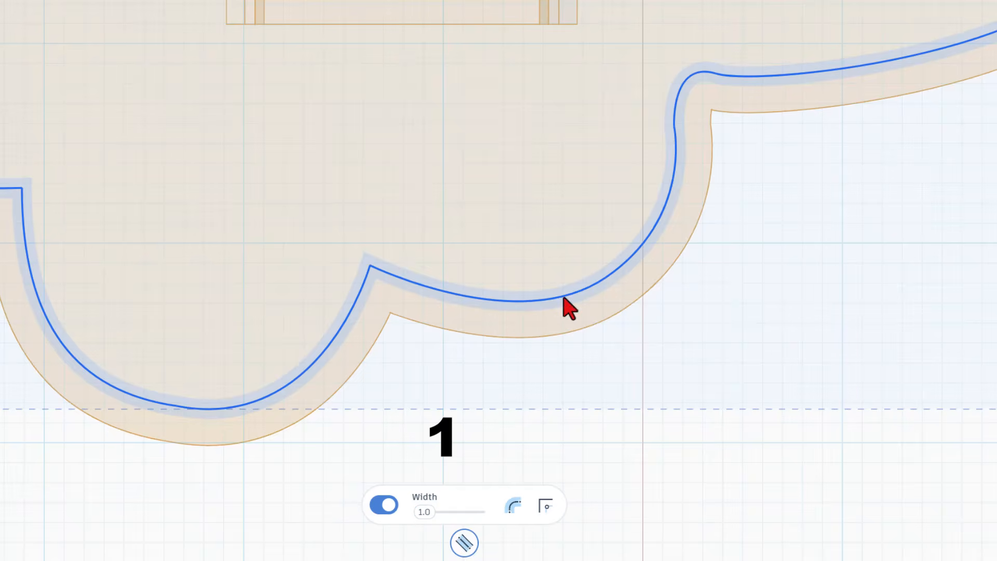
{"action": "scroll", "coordinate": [675, 226], "scroll_direction": "down", "scroll_amount": 5}
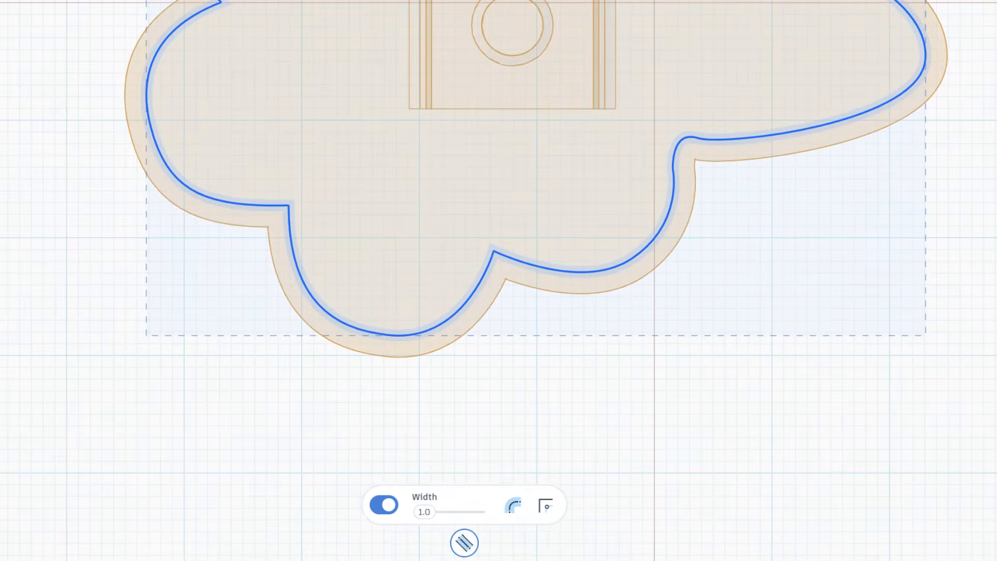
{"action": "left_click", "coordinate": [967, 11]}
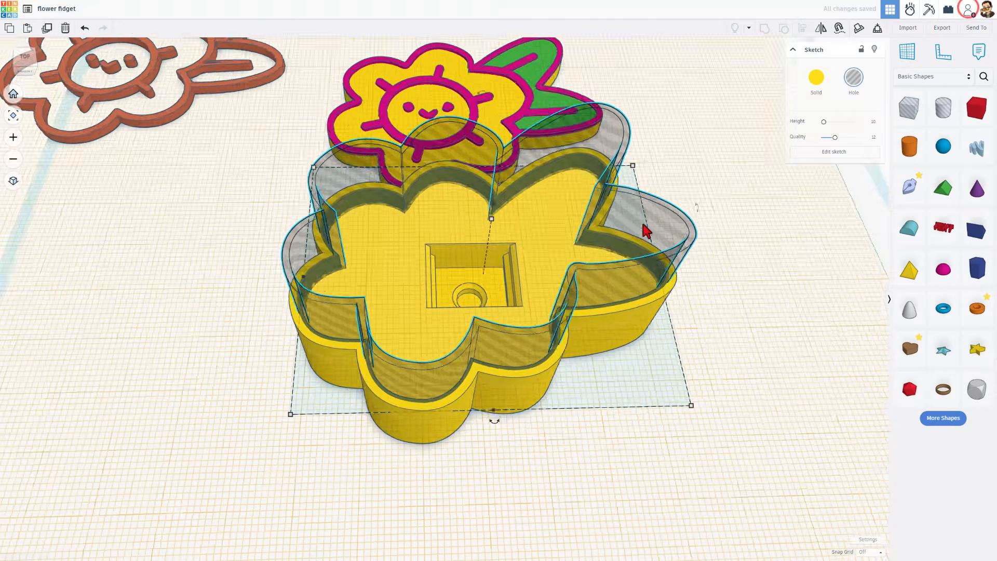
Reset the workplane to the ground grid and group the three box shapes into one
{"action": "key", "text": "w"}
{"action": "left_click", "coordinate": [584, 463]}
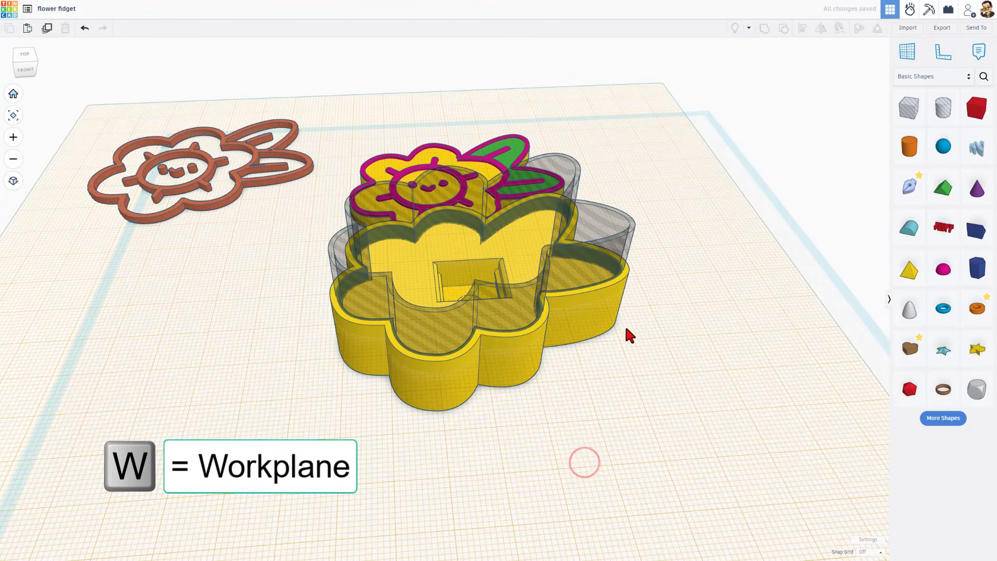
{"action": "left_click", "coordinate": [632, 356]}
{"action": "left_click_drag", "start_coordinate": [654, 251], "coordinate": [587, 325]}
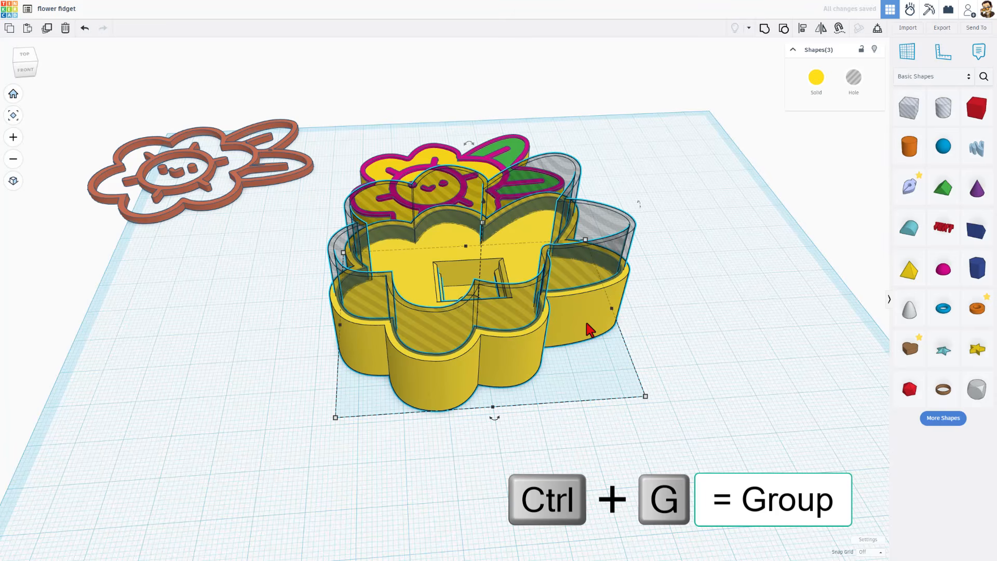
{"action": "key", "text": "ctrl+g"}
{"action": "key", "text": "f"}
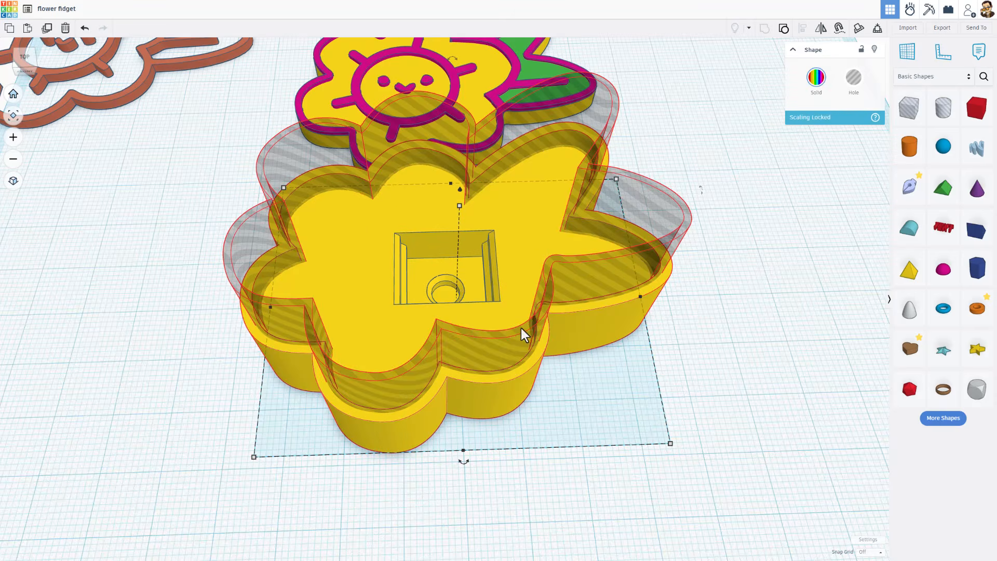
{"action": "right_click_drag", "start_coordinate": [547, 363], "coordinate": [521, 379]}
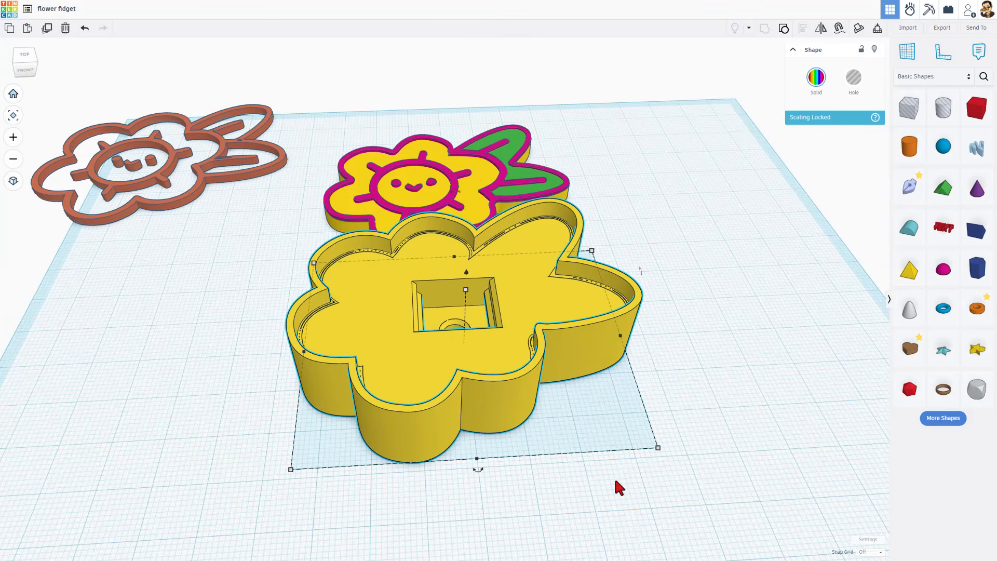
Select the flower lid and the yellow base together
{"action": "left_click", "coordinate": [616, 482]}
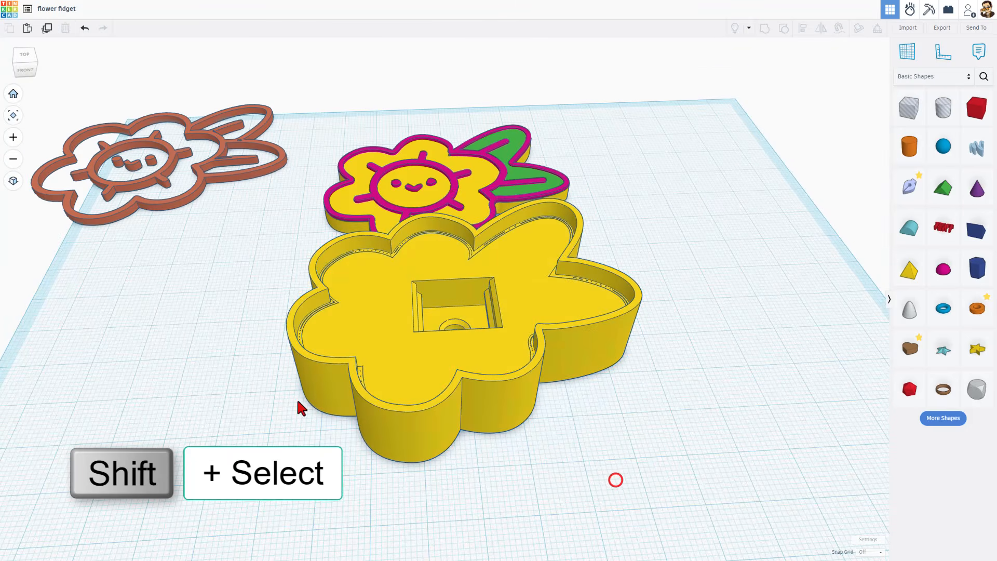
{"action": "left_click", "coordinate": [338, 203], "text": "shift"}
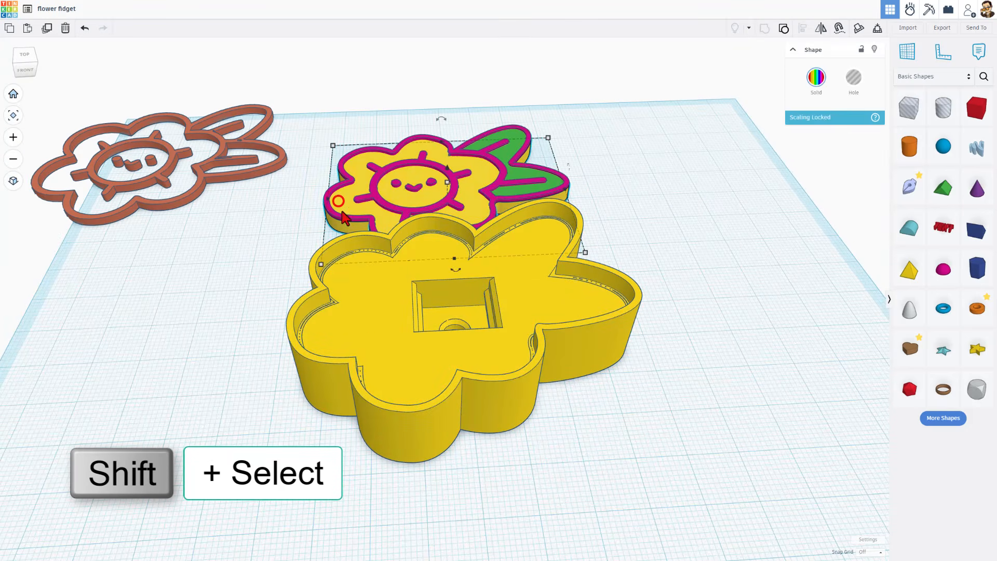
{"action": "left_click", "coordinate": [367, 349], "text": "shift"}
Export the two yellow pieces as the 'flower fidget base' STL
{"action": "left_click", "coordinate": [941, 28]}
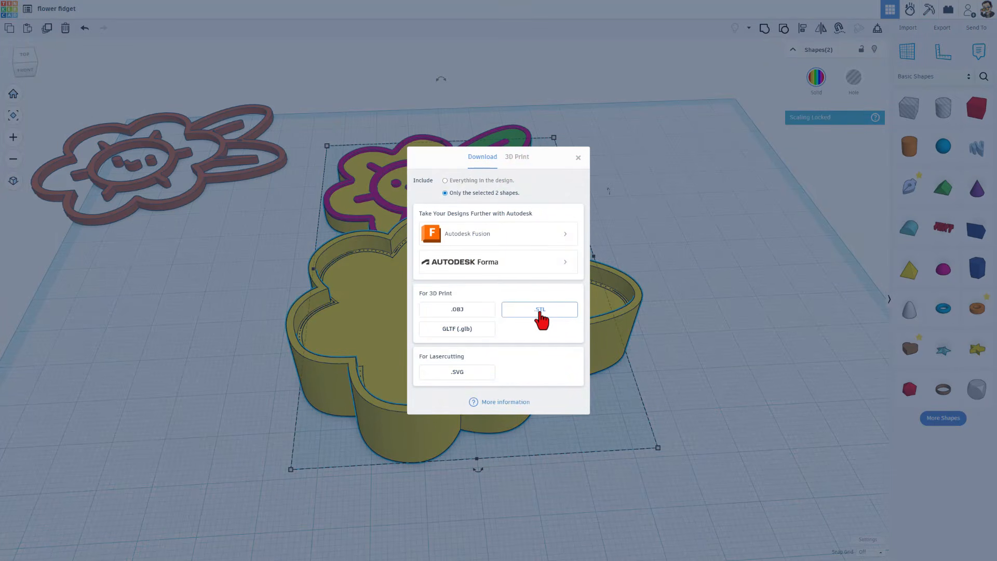
{"action": "left_click", "coordinate": [540, 311]}
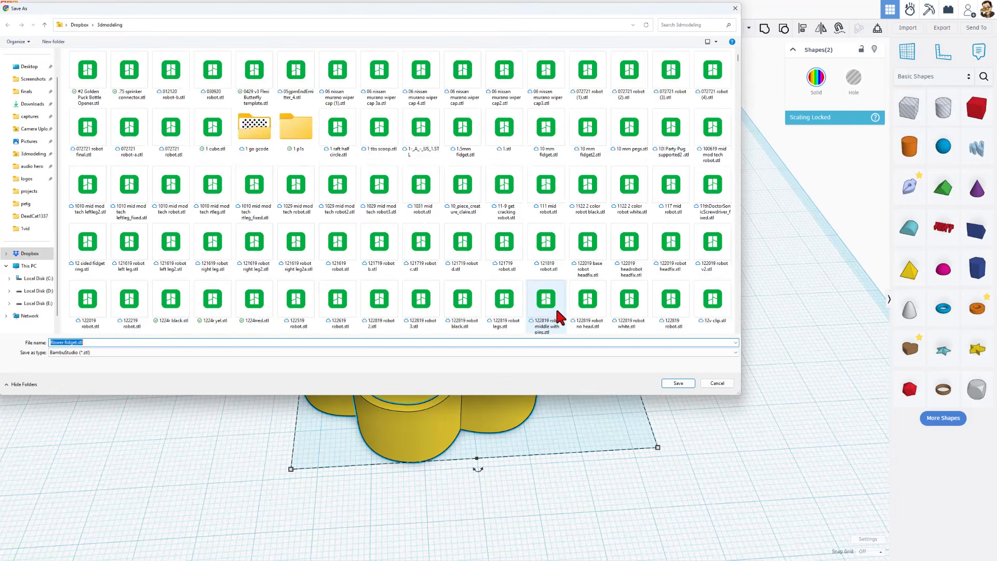
{"action": "left_click", "coordinate": [74, 343]}
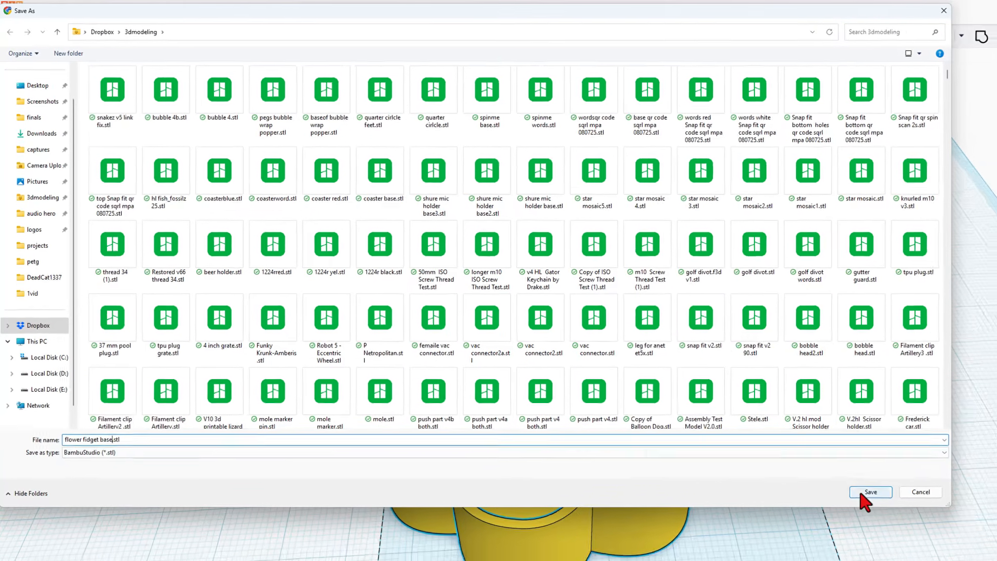
{"action": "left_click", "coordinate": [901, 510]}
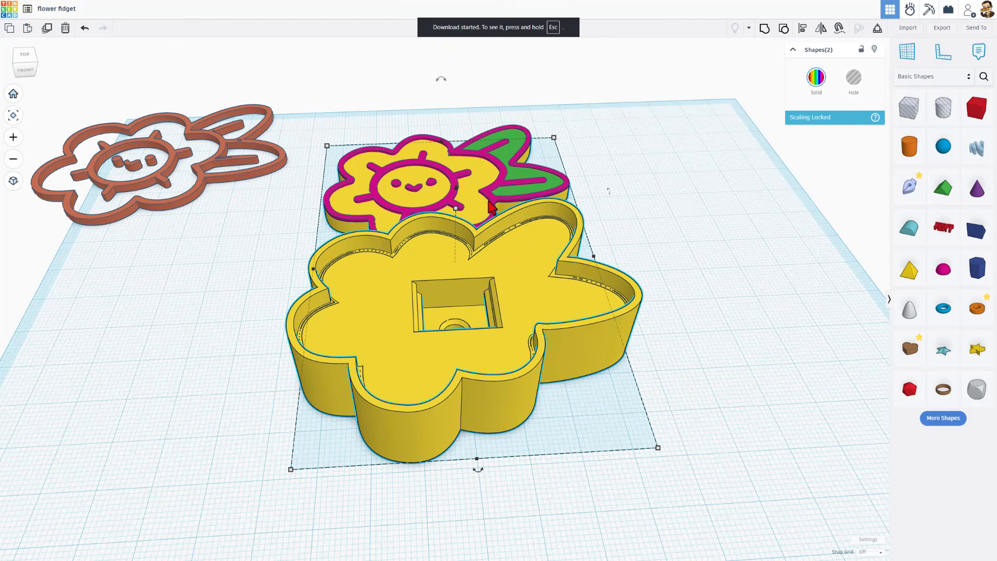
Export the magenta flower outline as the 'flower fidget pink' STL
{"action": "left_click", "coordinate": [493, 200]}
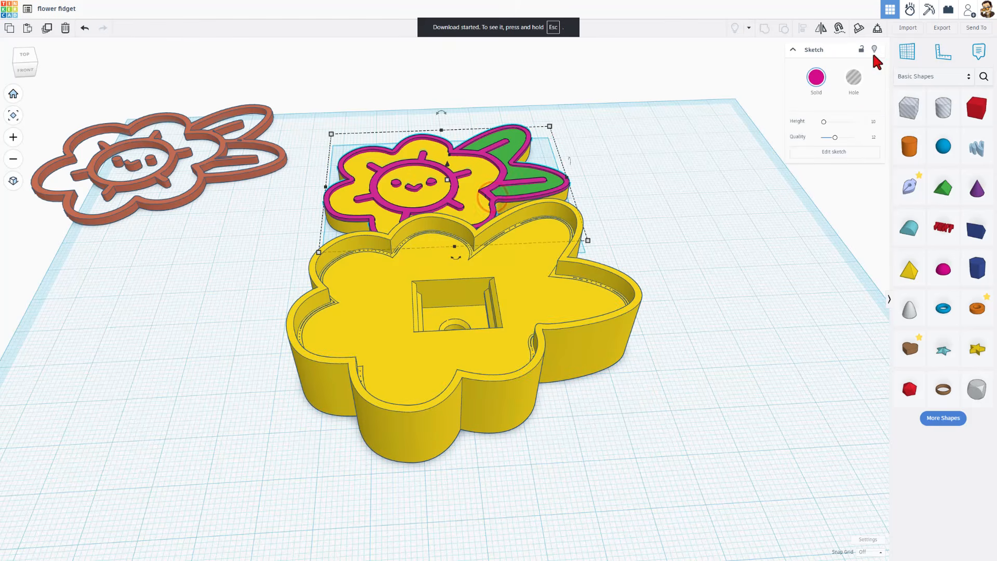
{"action": "left_click", "coordinate": [933, 28]}
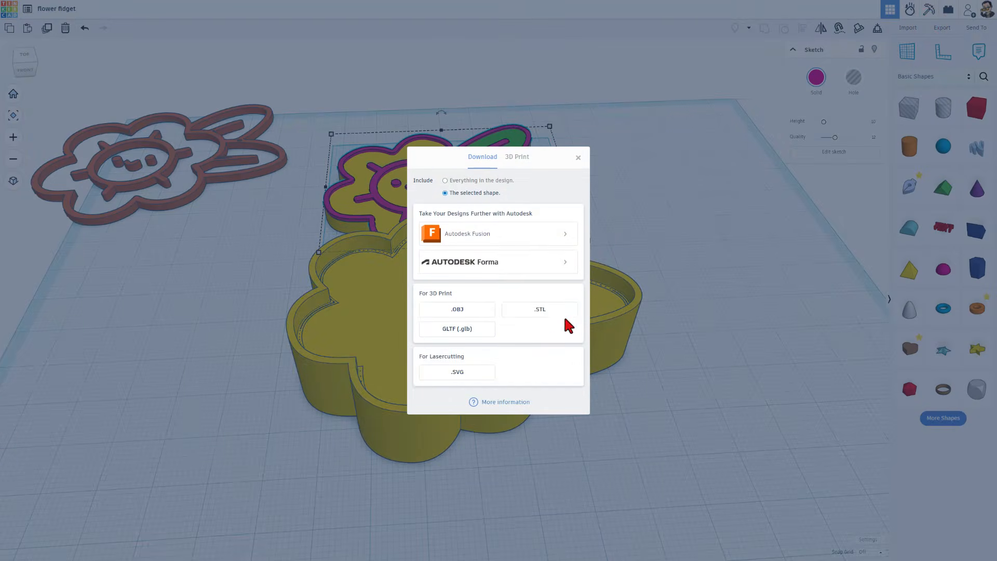
{"action": "left_click", "coordinate": [552, 311]}
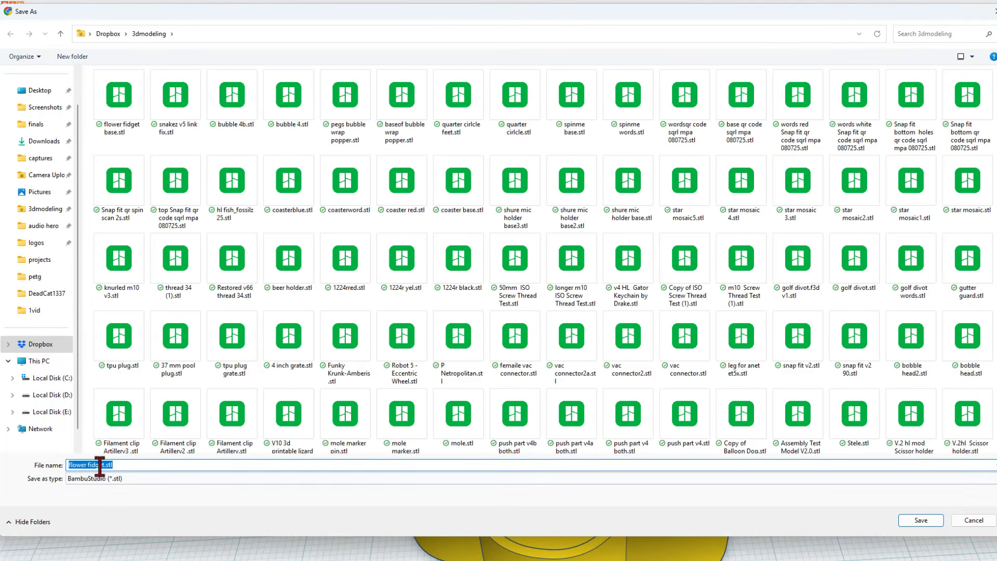
{"action": "left_click", "coordinate": [104, 465]}
{"action": "key", "text": "Return"}
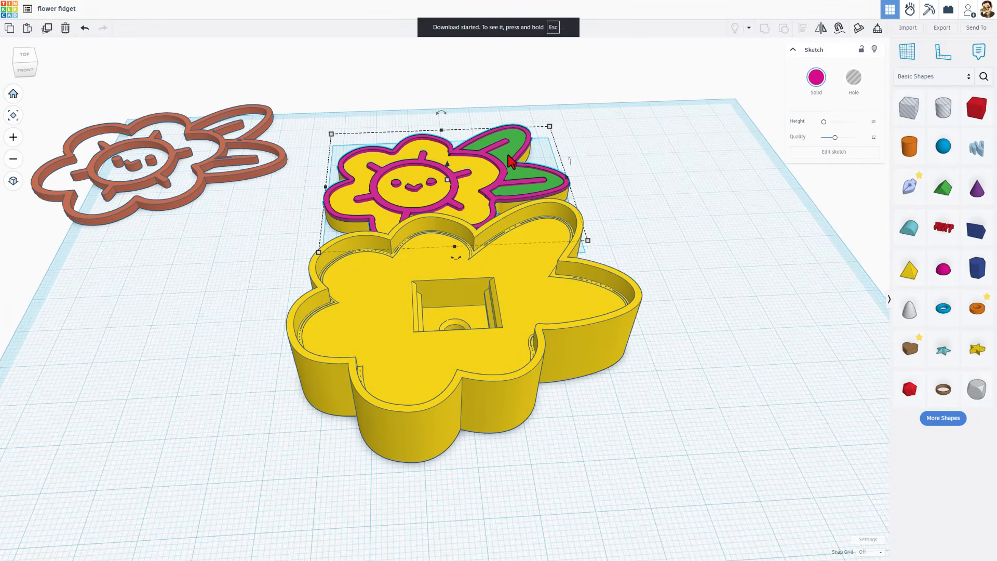
Export the green leaf as 'flower fidget green.stl'
{"action": "left_click", "coordinate": [511, 161]}
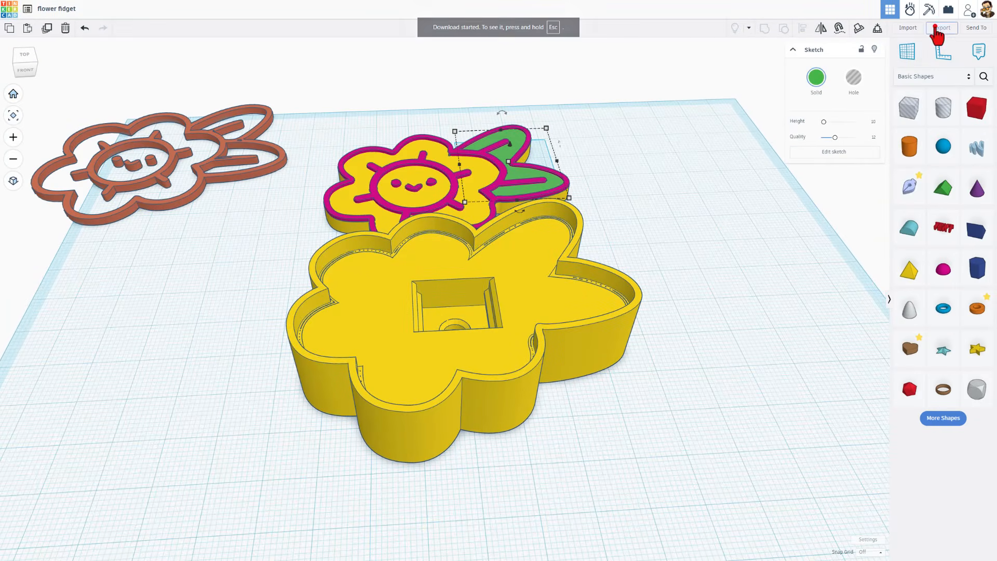
{"action": "left_click", "coordinate": [935, 29]}
{"action": "left_click", "coordinate": [542, 310]}
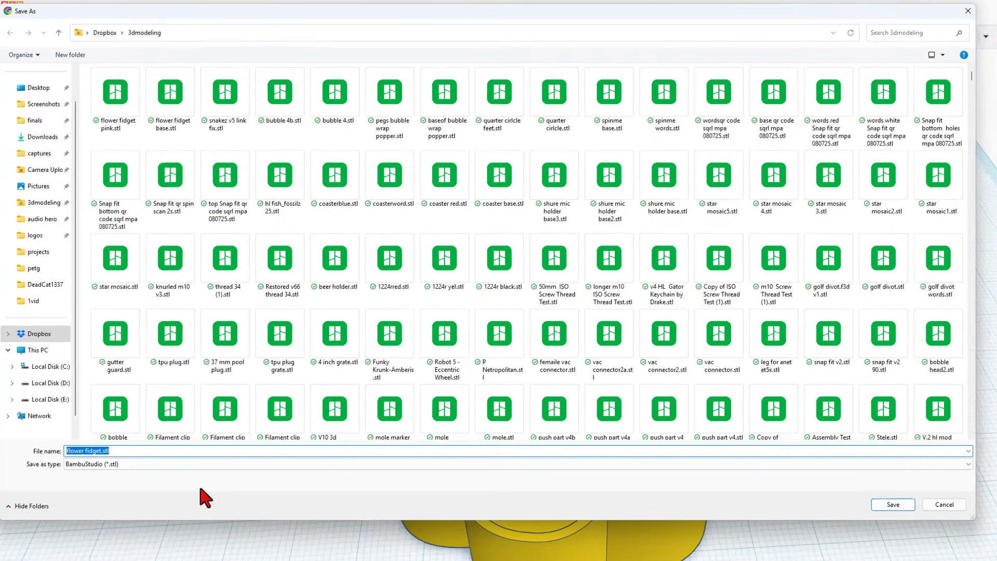
{"action": "left_click", "coordinate": [102, 460]}
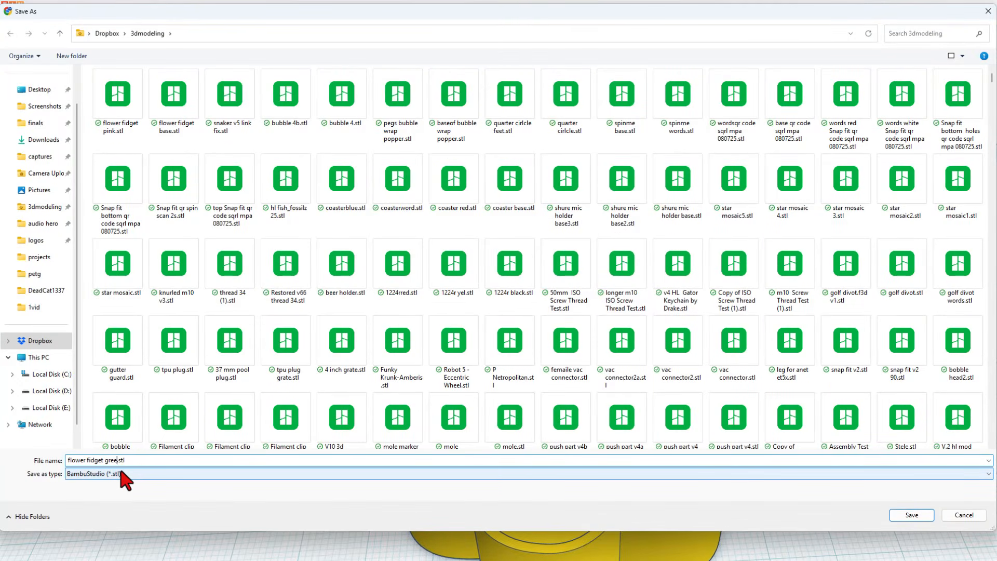
{"action": "key", "text": "Return"}
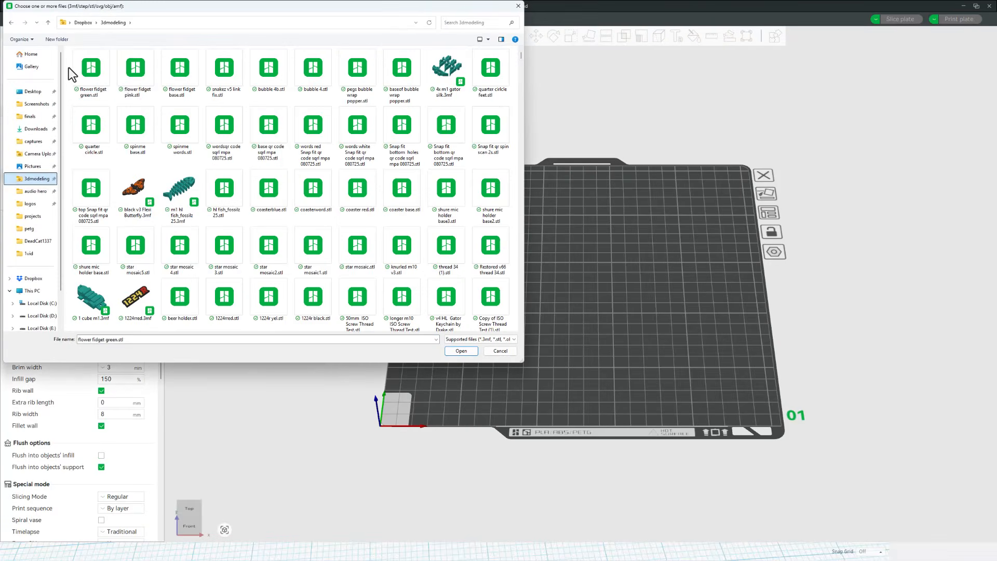
Import the three flower fidget STLs into Bambu Studio as one multi-part object
{"action": "left_click_drag", "start_coordinate": [69, 68], "coordinate": [198, 93]}
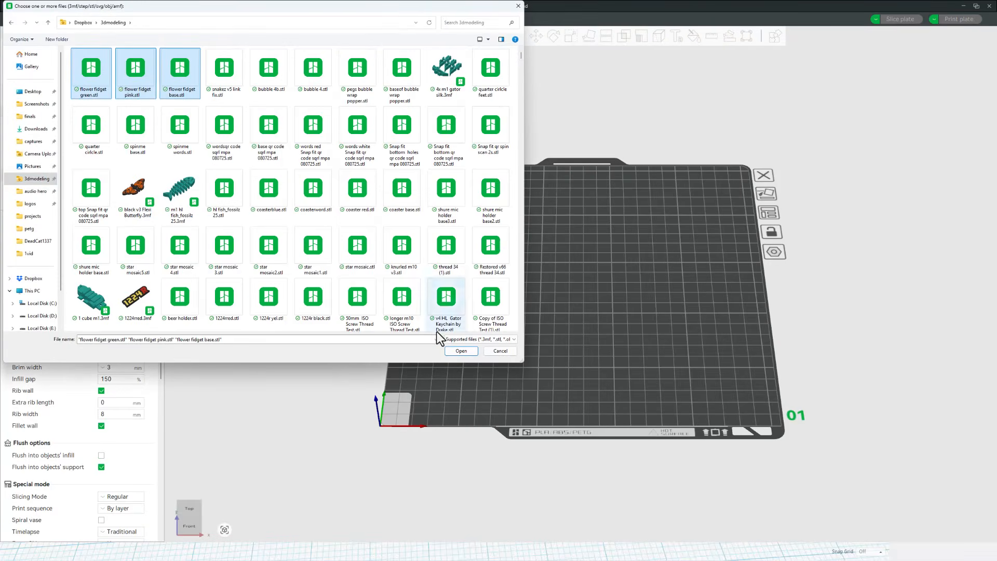
{"action": "left_click", "coordinate": [461, 351]}
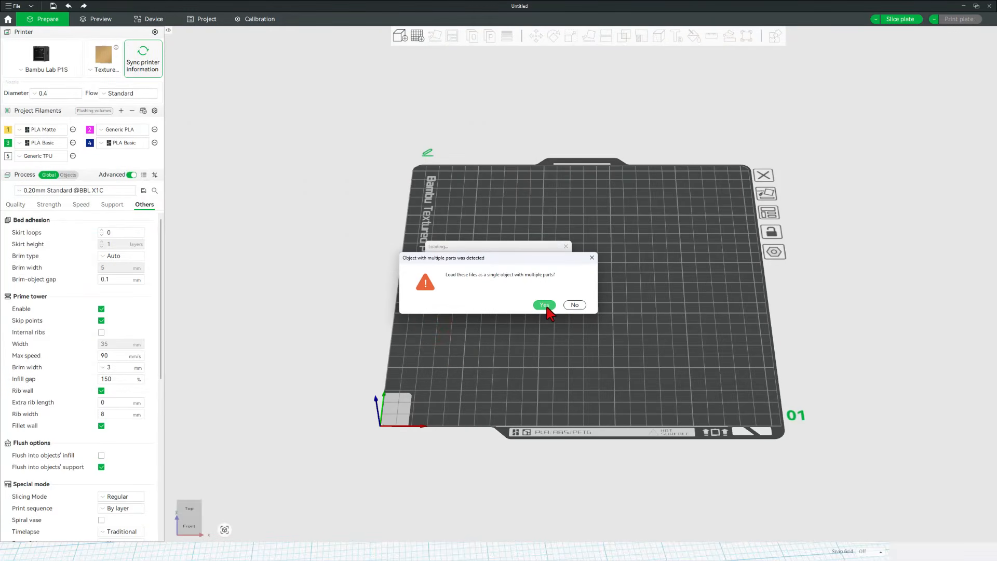
{"action": "left_click", "coordinate": [544, 305]}
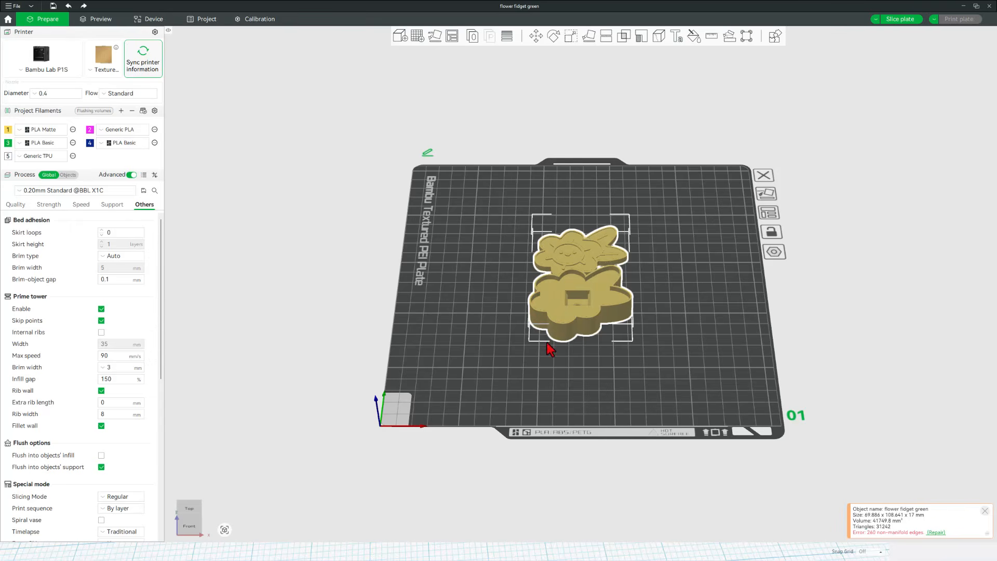
In the per-object view, repair the flower fidget base part's mesh errors
{"action": "left_click", "coordinate": [68, 175]}
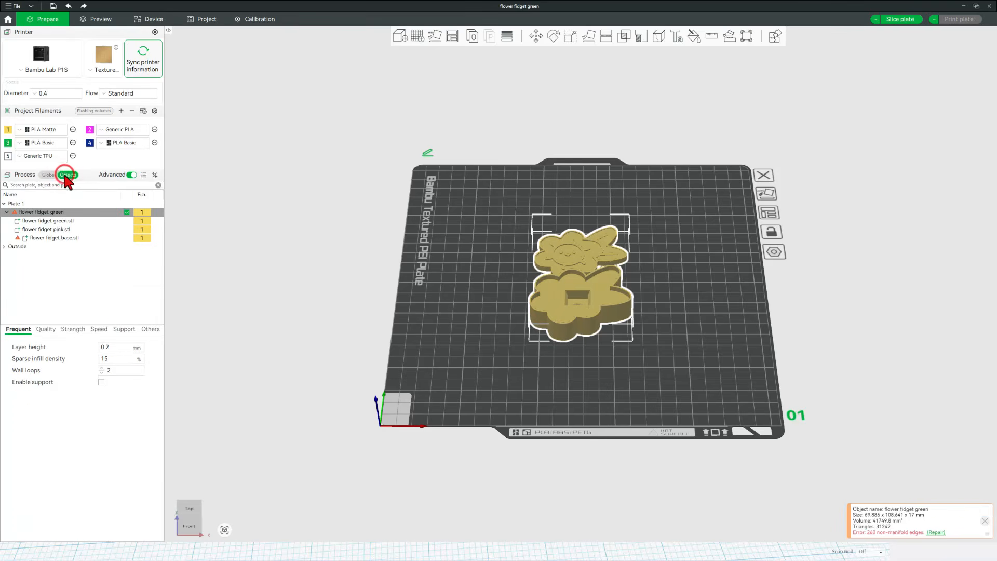
{"action": "right_click", "coordinate": [55, 243]}
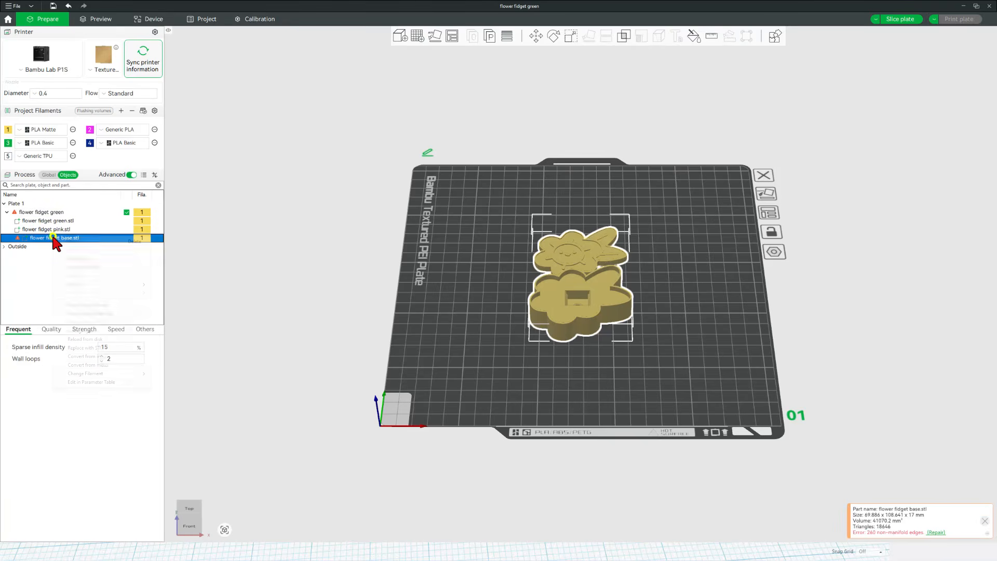
{"action": "left_click", "coordinate": [79, 258]}
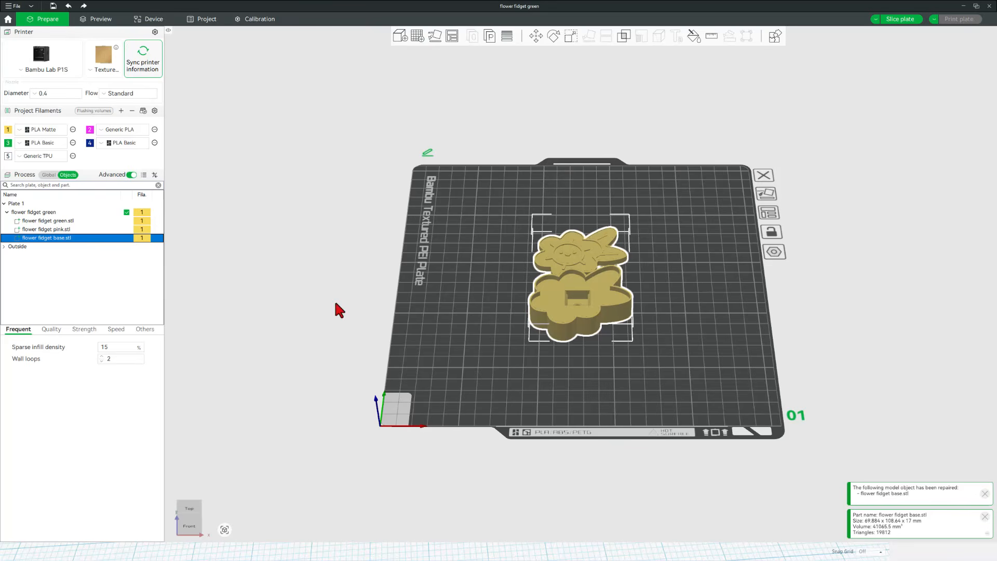
{"action": "scroll", "coordinate": [573, 305], "scroll_direction": "up", "scroll_amount": 3}
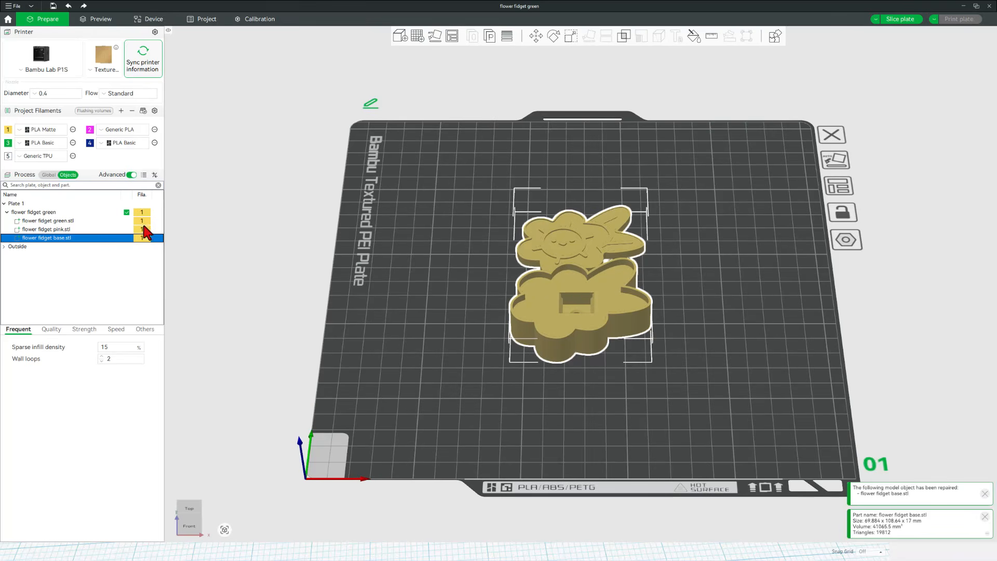
Assign filament 3 to green.stl and magenta filament 2 to pink.stl in the object list
{"action": "left_click", "coordinate": [142, 221]}
{"action": "left_click", "coordinate": [142, 220]}
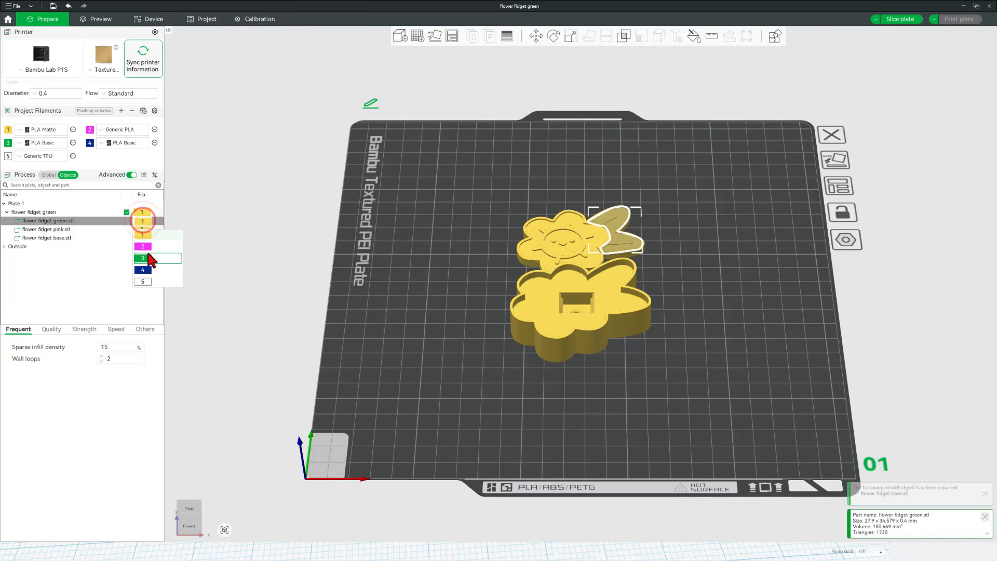
{"action": "left_click", "coordinate": [149, 258]}
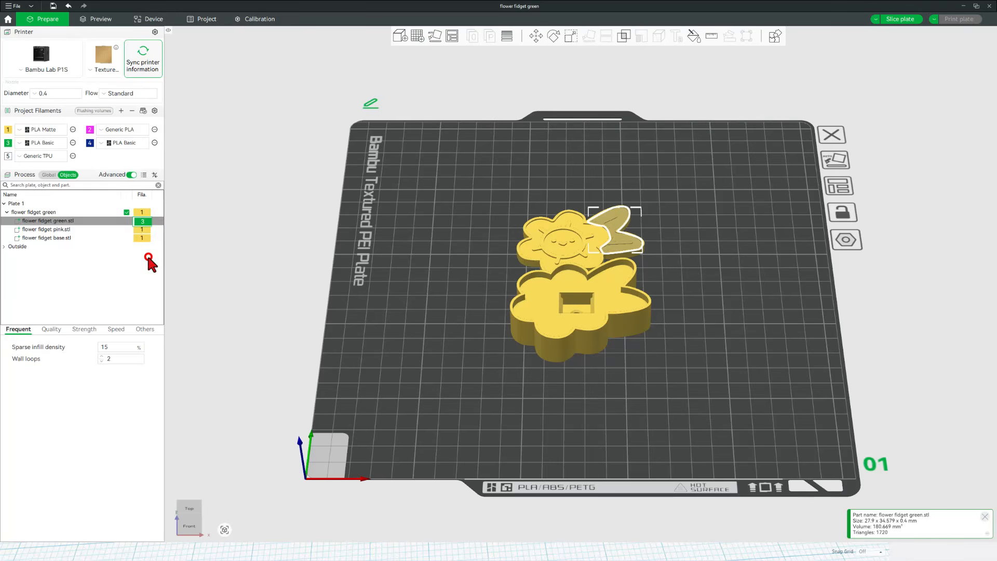
{"action": "left_click", "coordinate": [142, 229]}
{"action": "left_click", "coordinate": [143, 229]}
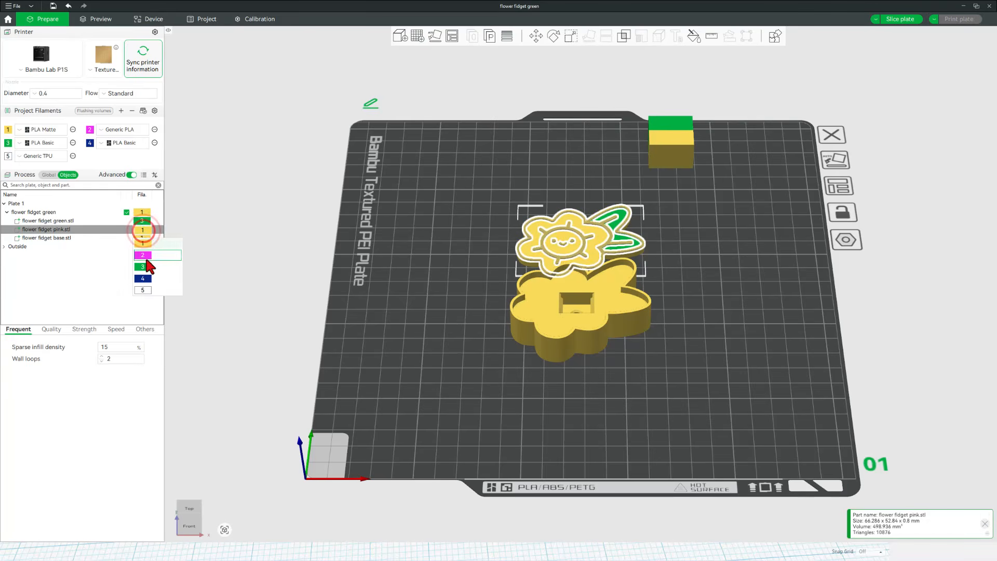
{"action": "left_click", "coordinate": [145, 256]}
Select the pink lid part on its own and start Color Painting on it
{"action": "left_click", "coordinate": [143, 238]}
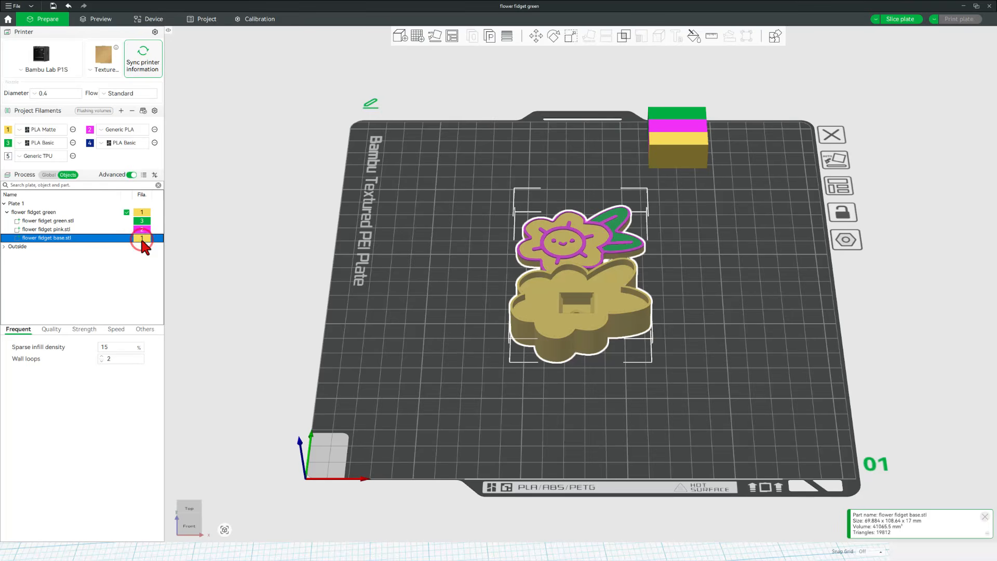
{"action": "scroll", "coordinate": [594, 278], "scroll_direction": "up", "scroll_amount": 5}
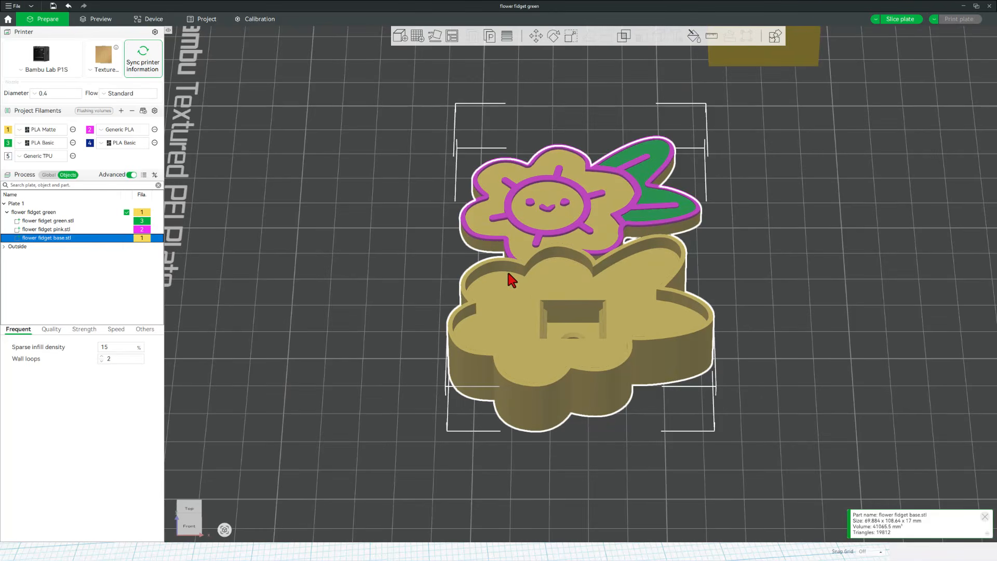
{"action": "left_click", "coordinate": [512, 298]}
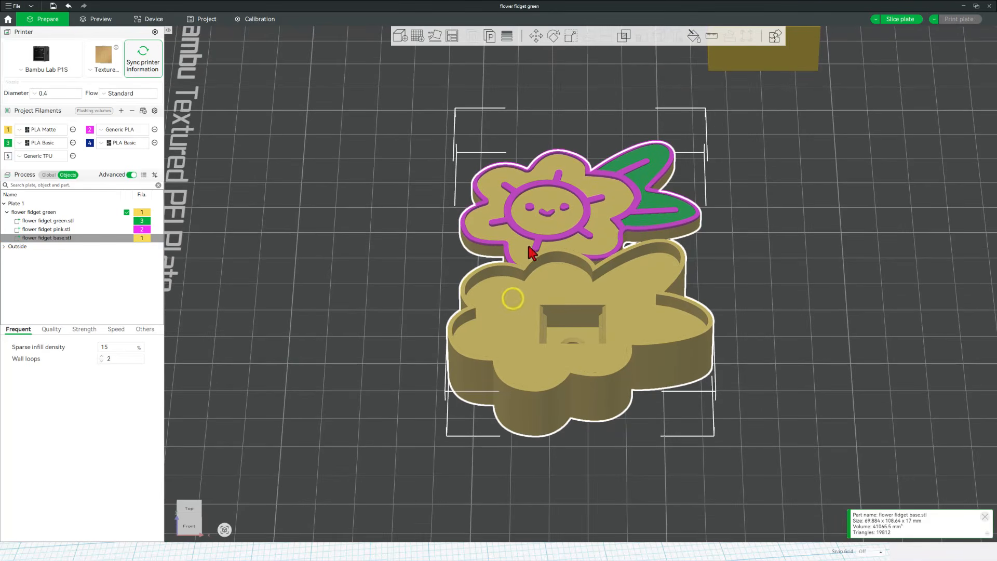
{"action": "left_click", "coordinate": [68, 229]}
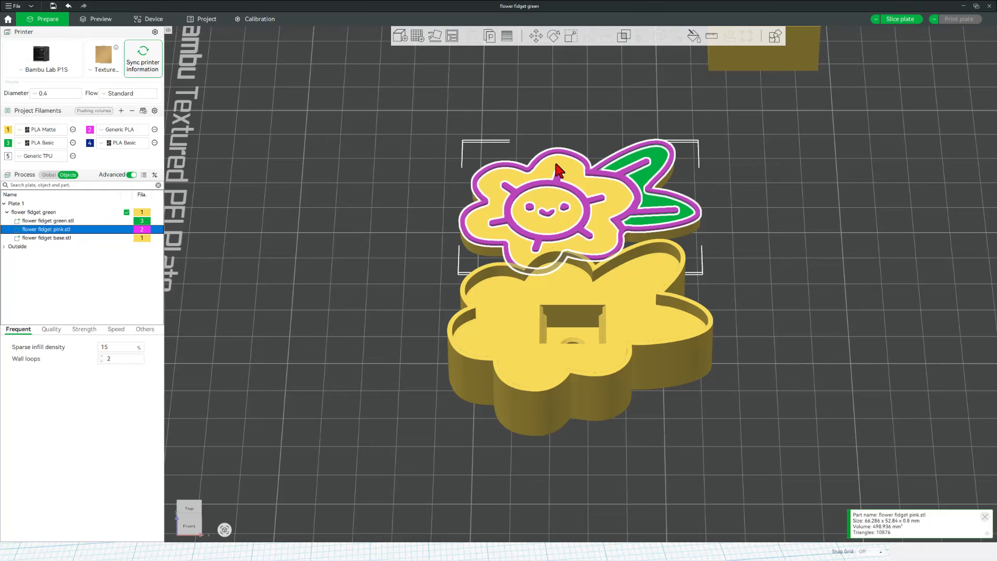
{"action": "left_click", "coordinate": [693, 37]}
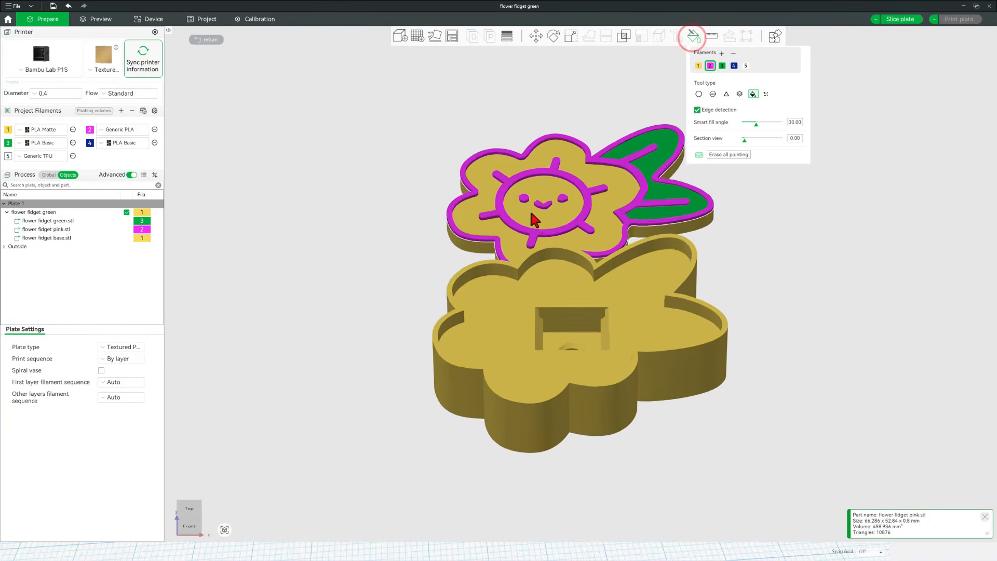
Paint the sun's left and right eyes with dark blue filament 4, then exit Color Painting
{"action": "scroll", "coordinate": [526, 125], "scroll_direction": "up", "scroll_amount": 4}
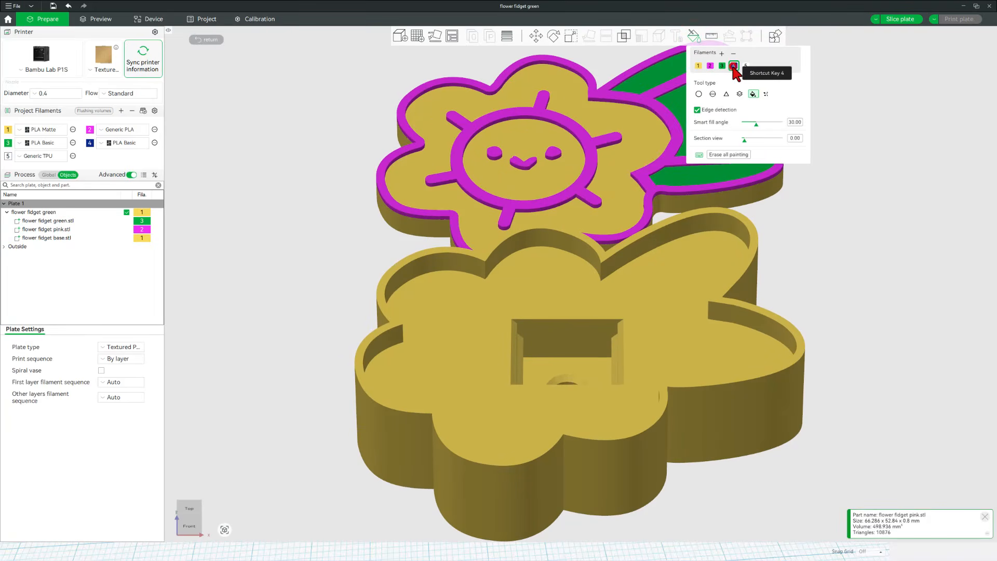
{"action": "left_click", "coordinate": [734, 65]}
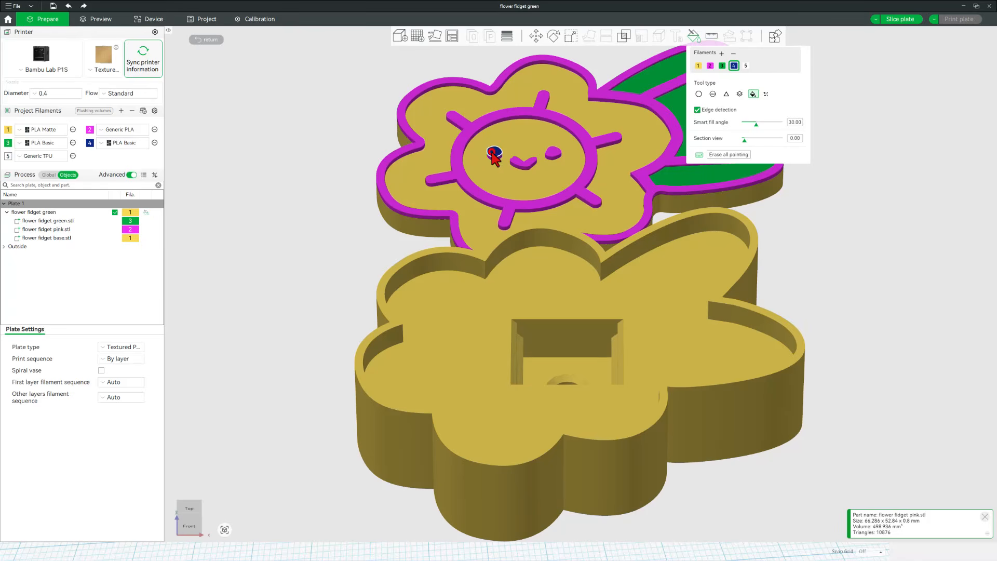
{"action": "left_click", "coordinate": [493, 153]}
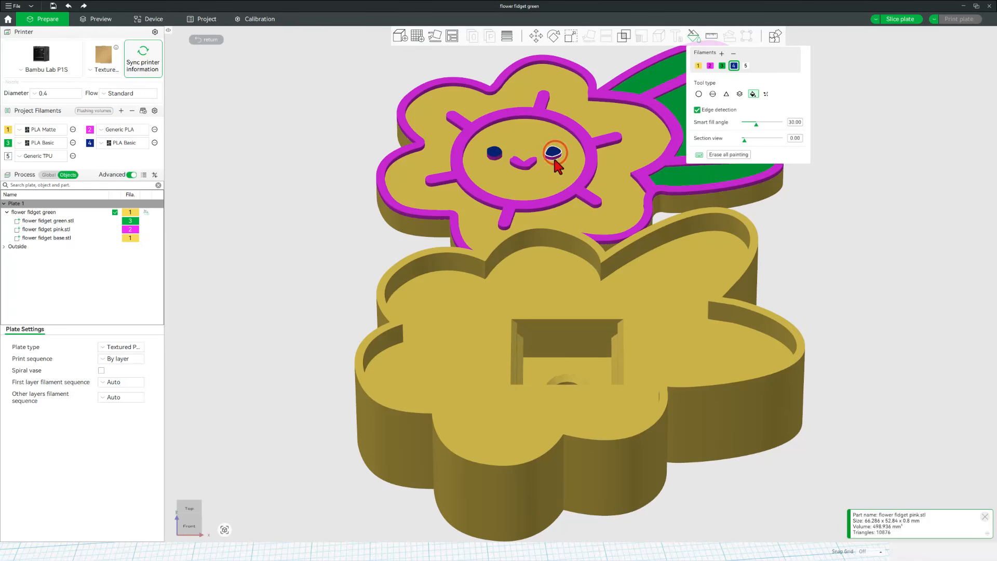
{"action": "left_click", "coordinate": [554, 152]}
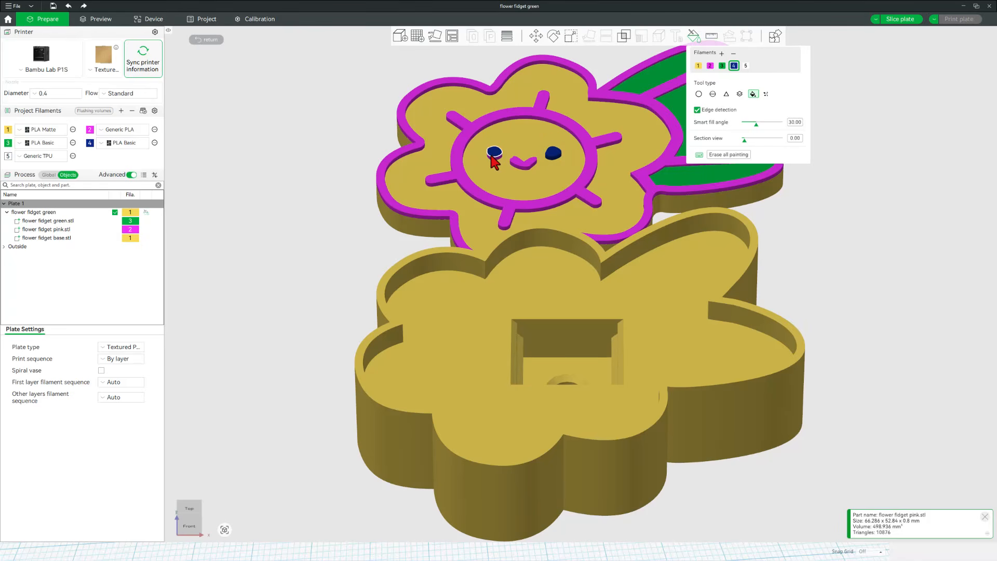
{"action": "scroll", "coordinate": [493, 157], "scroll_direction": "down", "scroll_amount": 5}
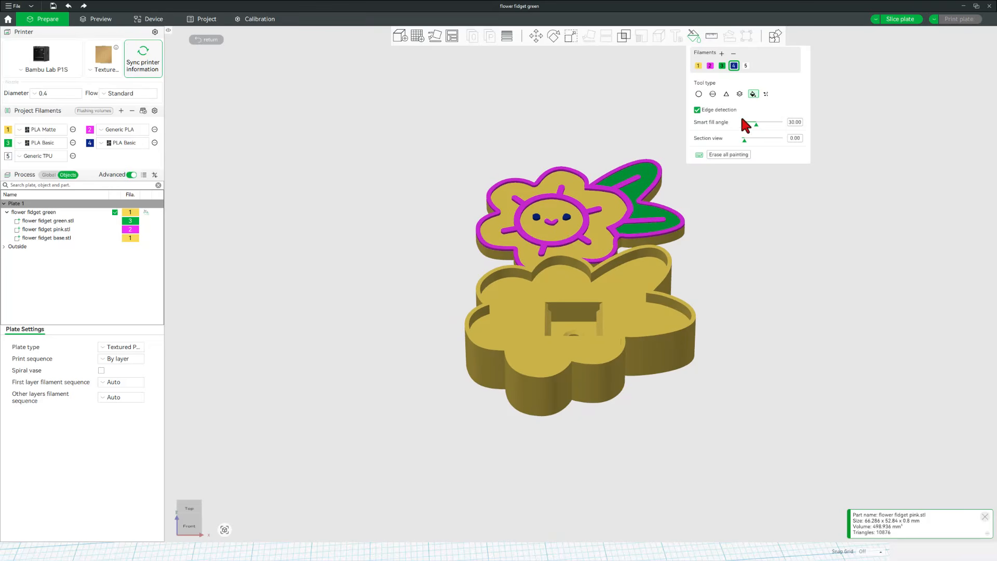
{"action": "left_click", "coordinate": [688, 36]}
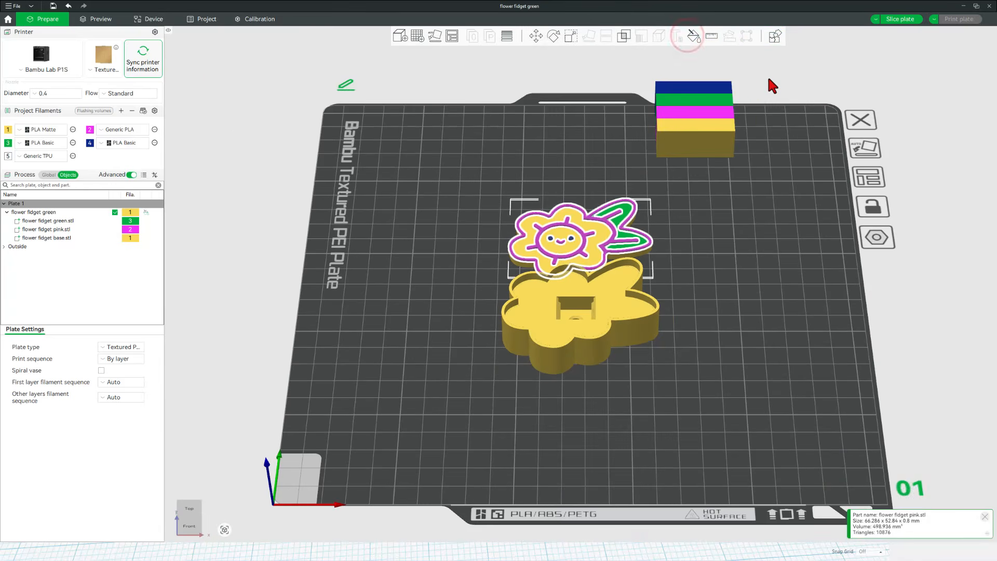
After the out-of-bounds slicing error, drag the prime tower back inside the plate boundary
{"action": "left_click", "coordinate": [901, 19]}
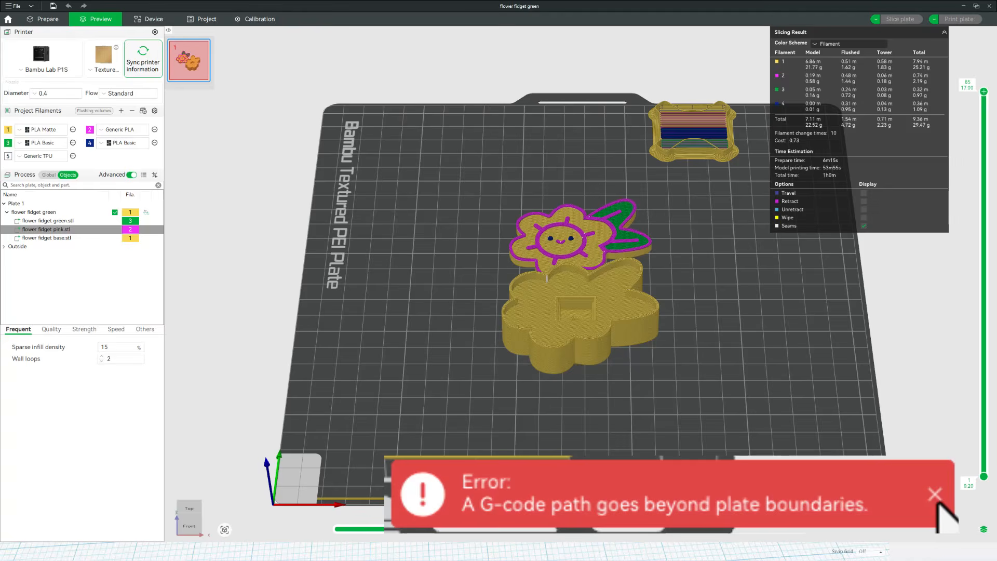
{"action": "left_click", "coordinate": [946, 507]}
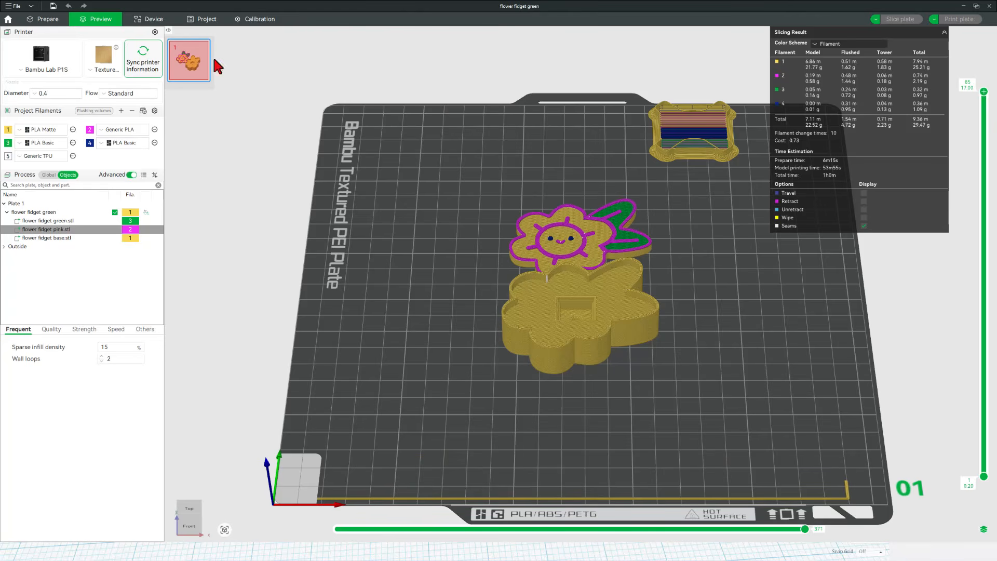
{"action": "left_click", "coordinate": [42, 17]}
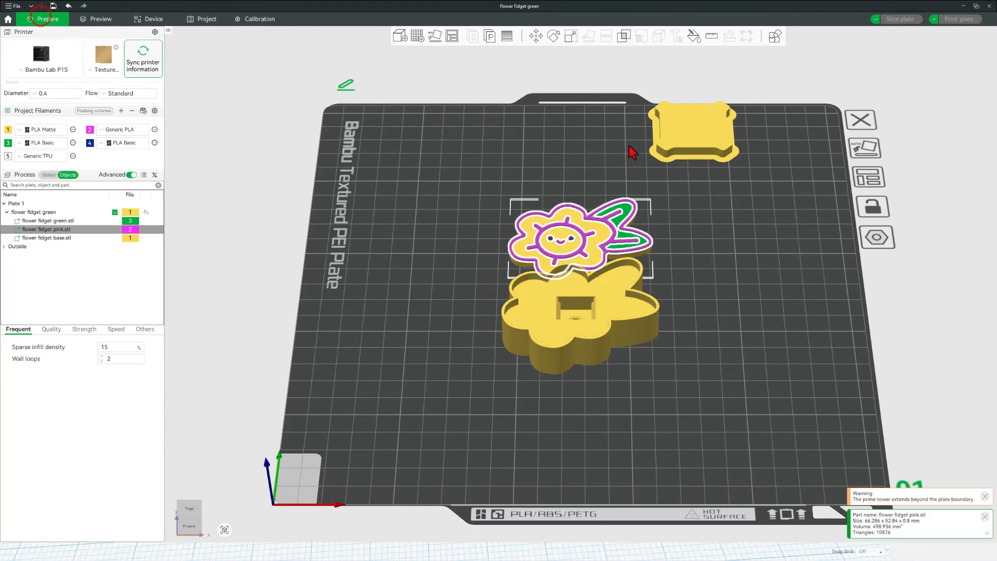
{"action": "left_click", "coordinate": [678, 133]}
{"action": "left_click_drag", "start_coordinate": [678, 140], "coordinate": [680, 152]}
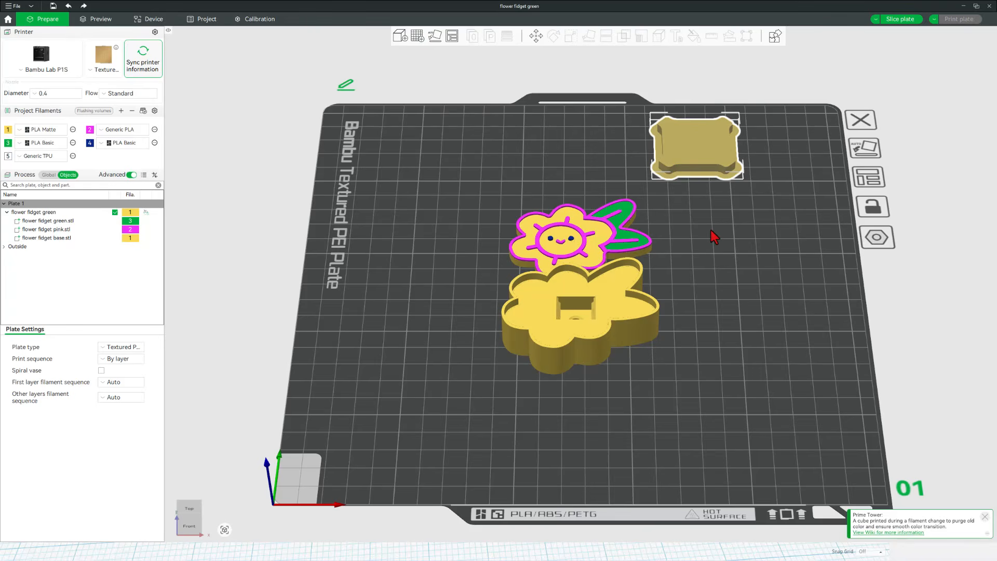
Re-slice the plate (about 1h0m, 29.47 g) and send the print job to the printer
{"action": "left_click", "coordinate": [899, 20]}
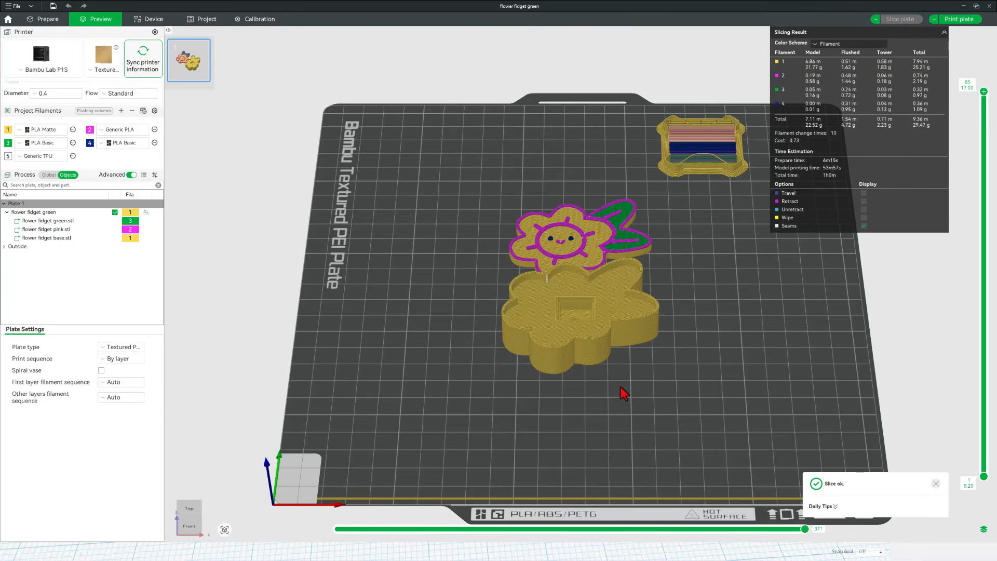
{"action": "middle_click_drag", "start_coordinate": [623, 393], "coordinate": [632, 392]}
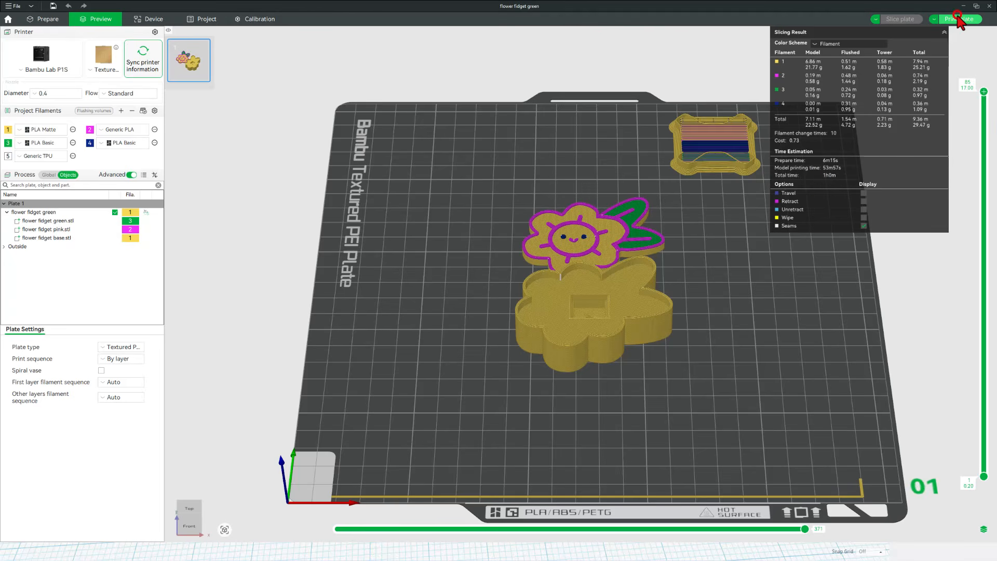
{"action": "left_click", "coordinate": [958, 19]}
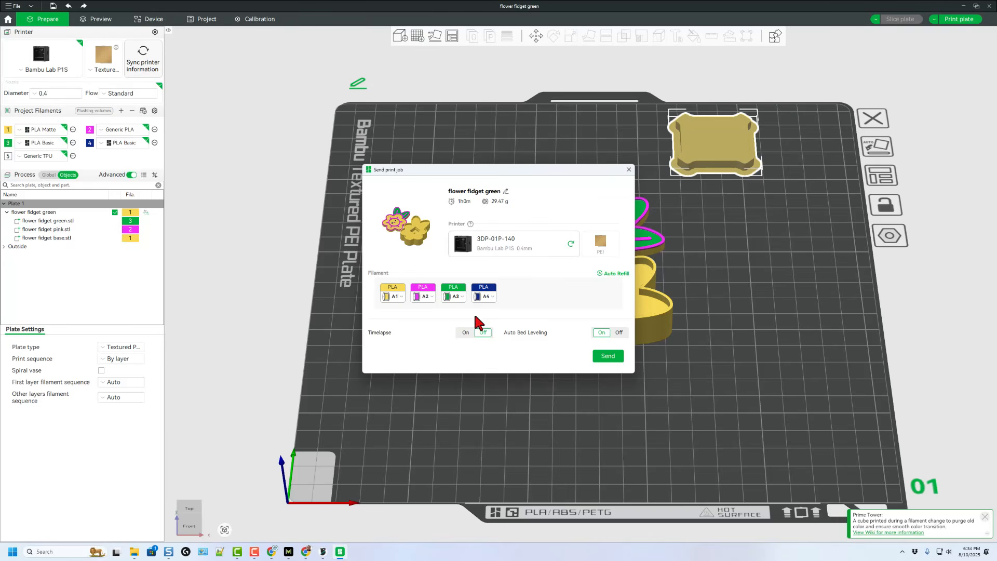
{"action": "left_click", "coordinate": [607, 358]}
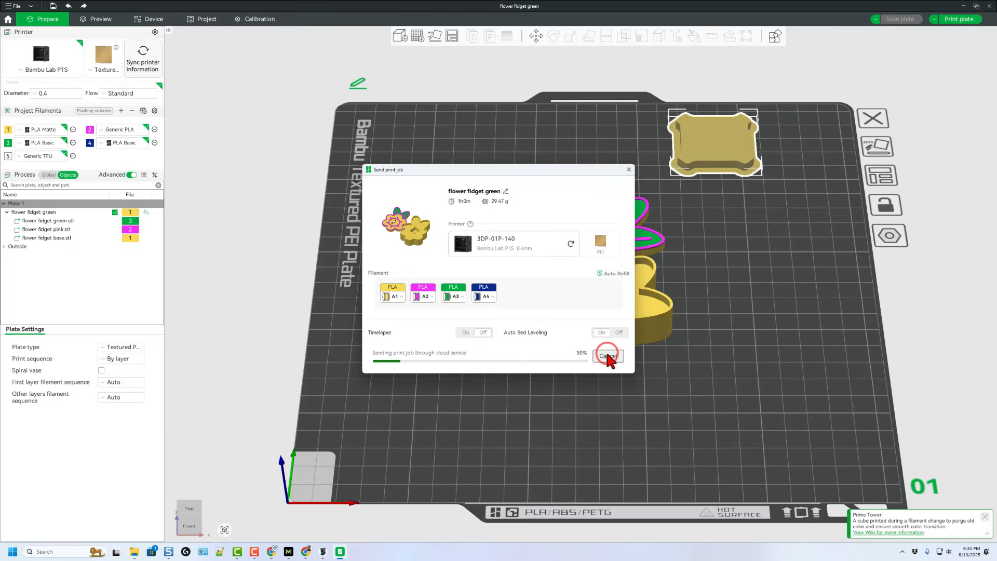